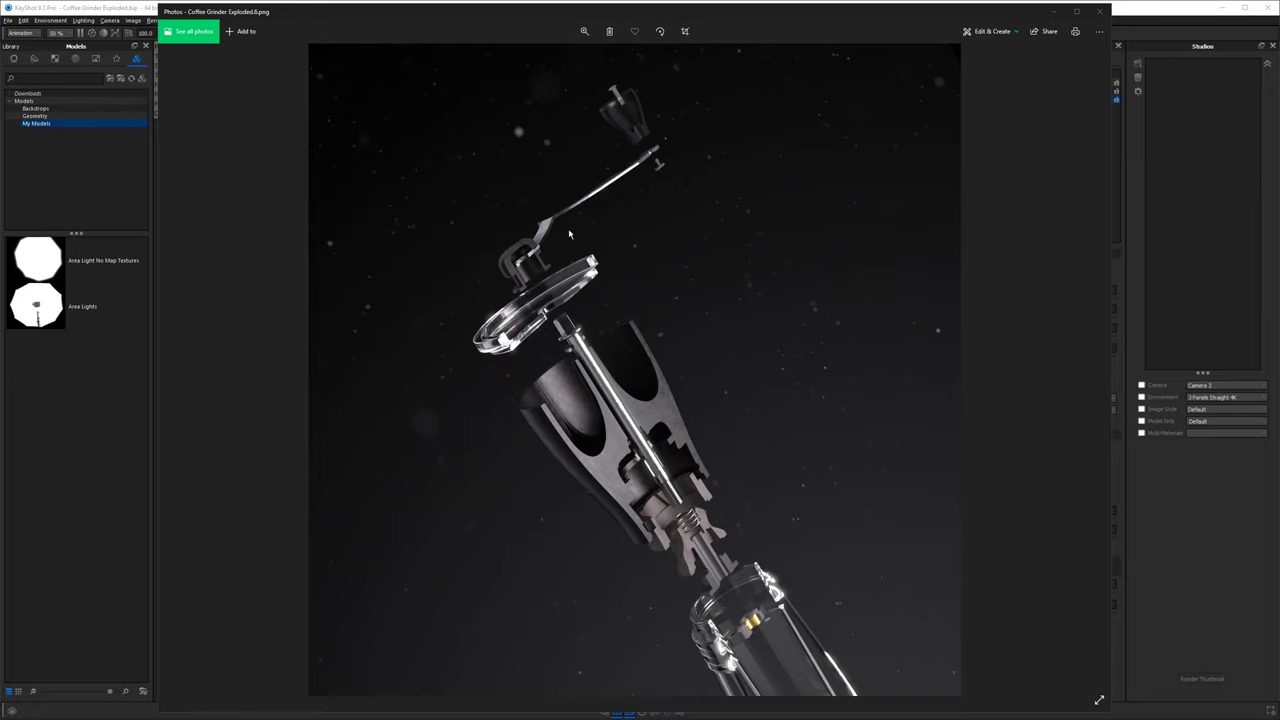
- Close the exploded coffee grinder reference image and inspect the finished exploded scene in the viewport
left_click(1099, 13)
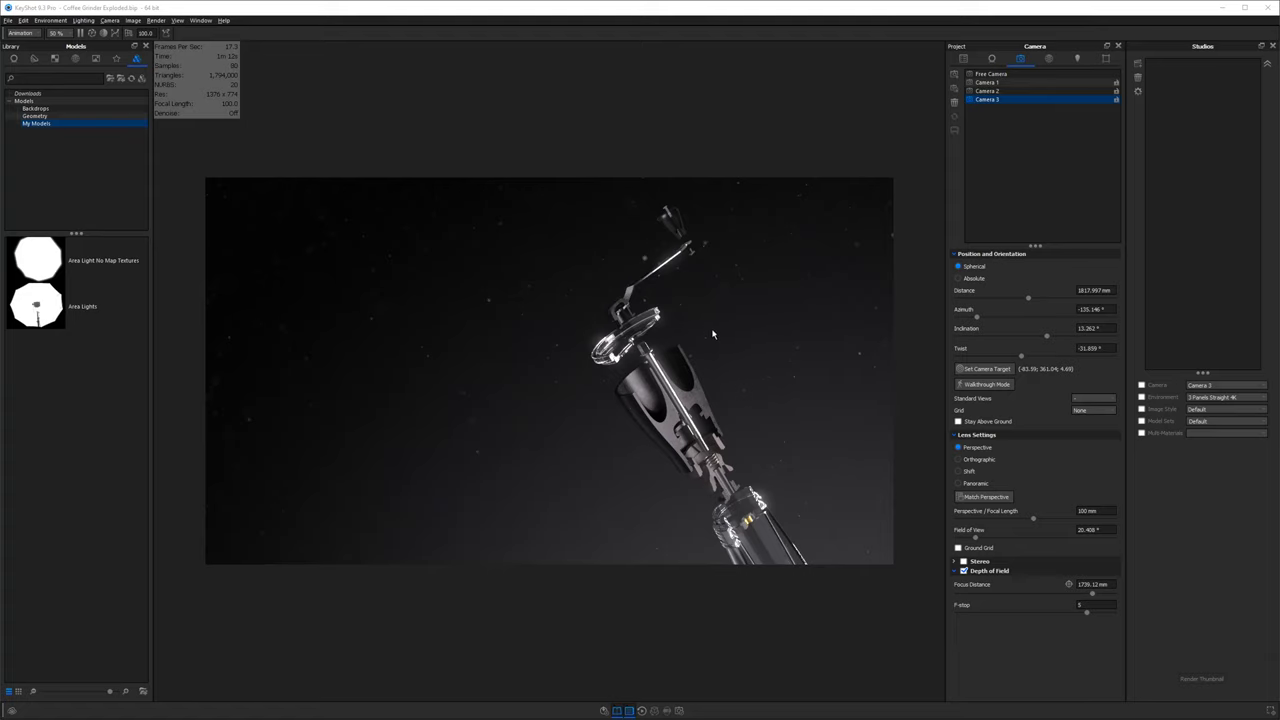
left_click_drag(687, 323, 758, 367)
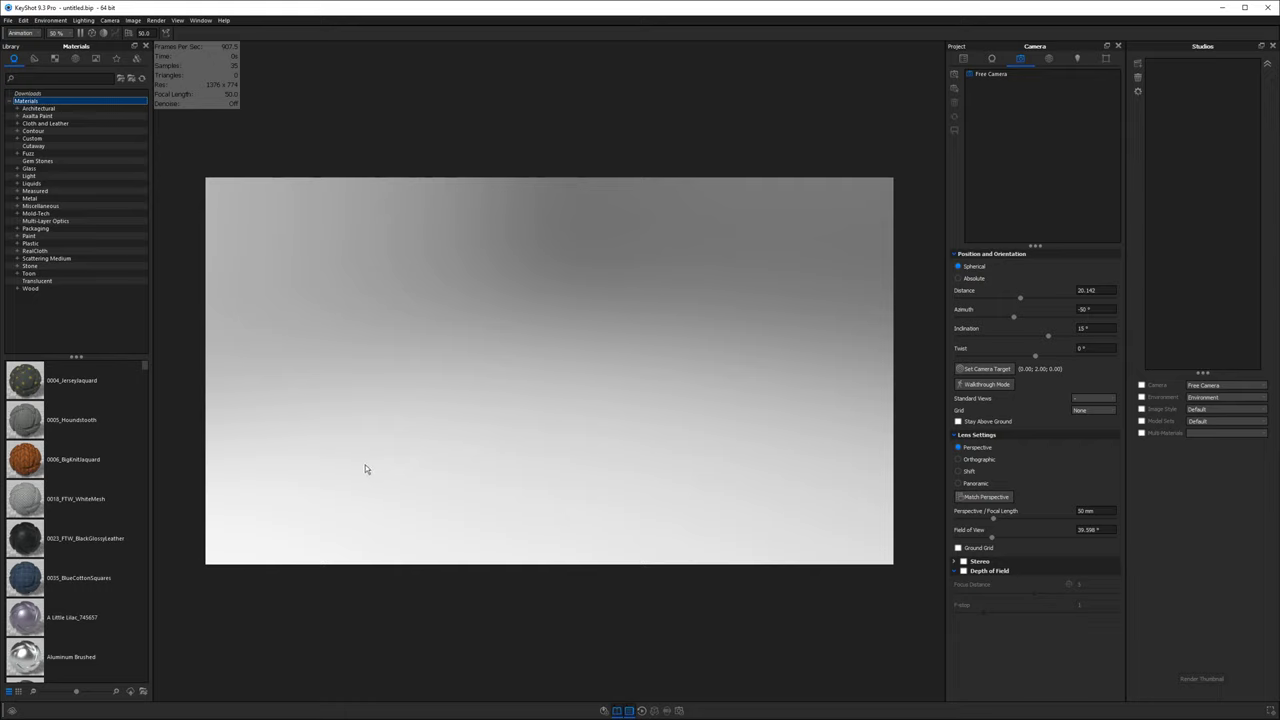
- Download the Coffee Grinder model from the Cloud Library
left_click(12, 711)
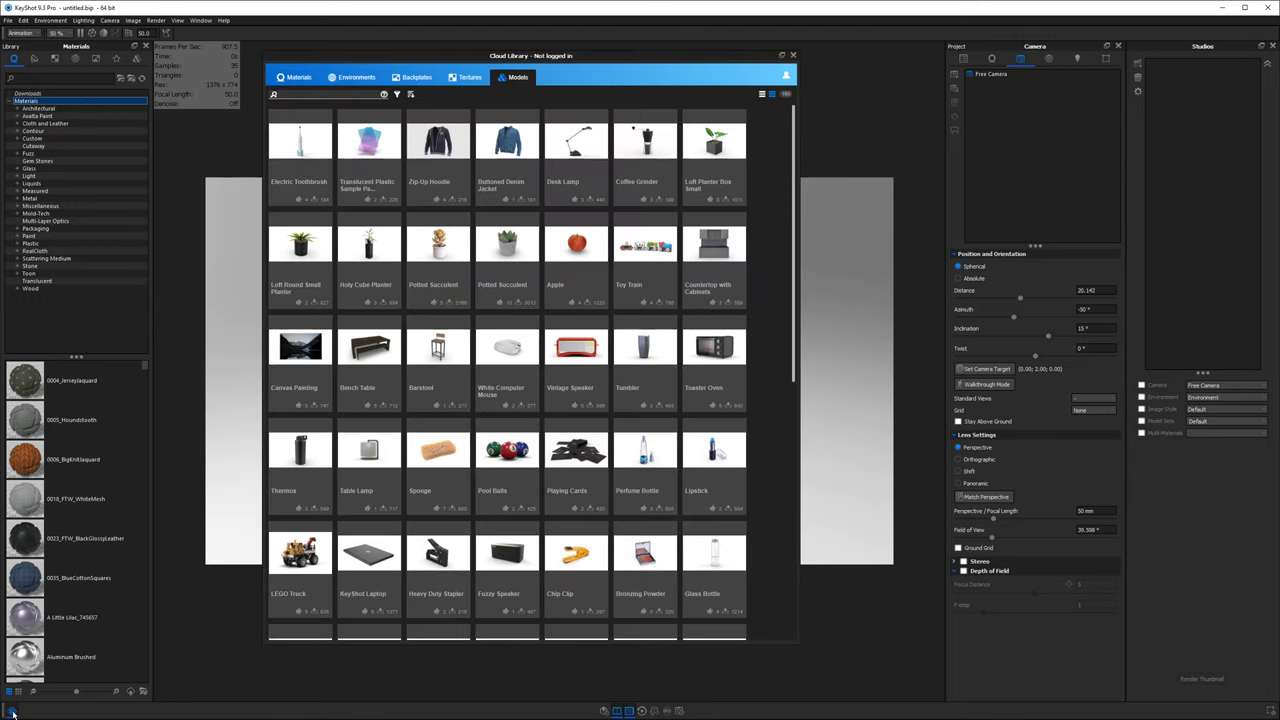
left_click(637, 148)
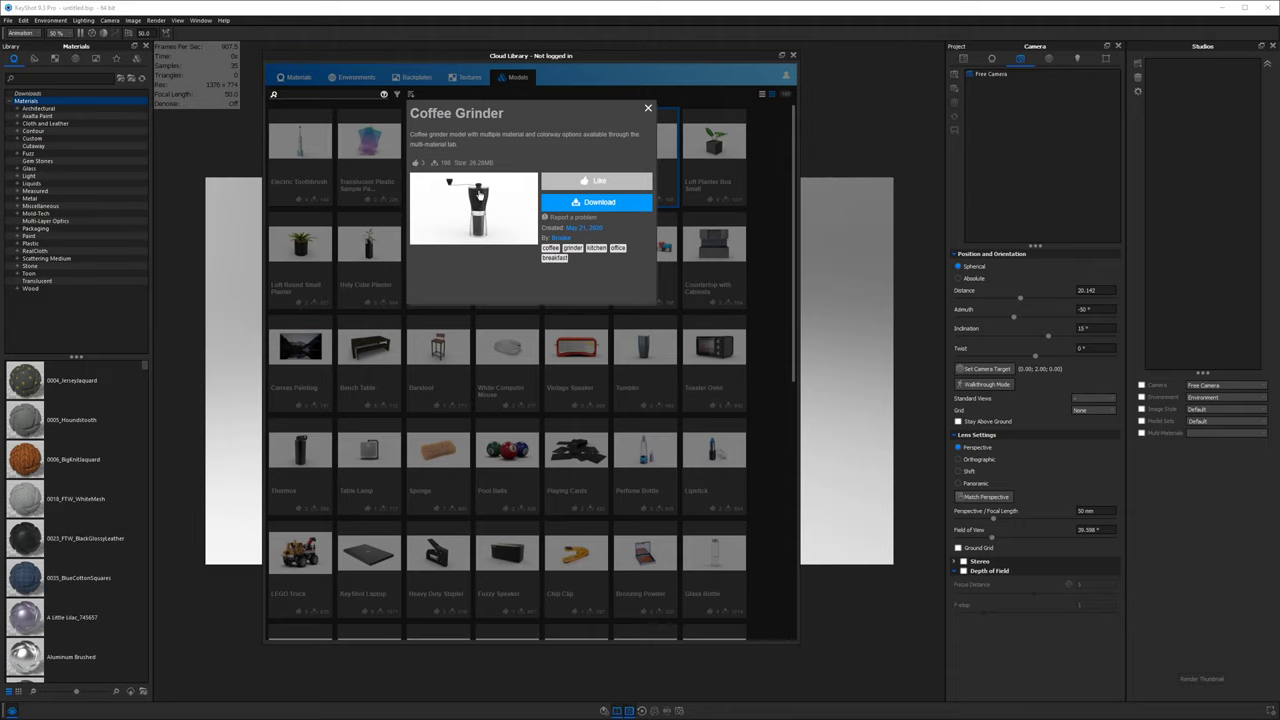
left_click(609, 205)
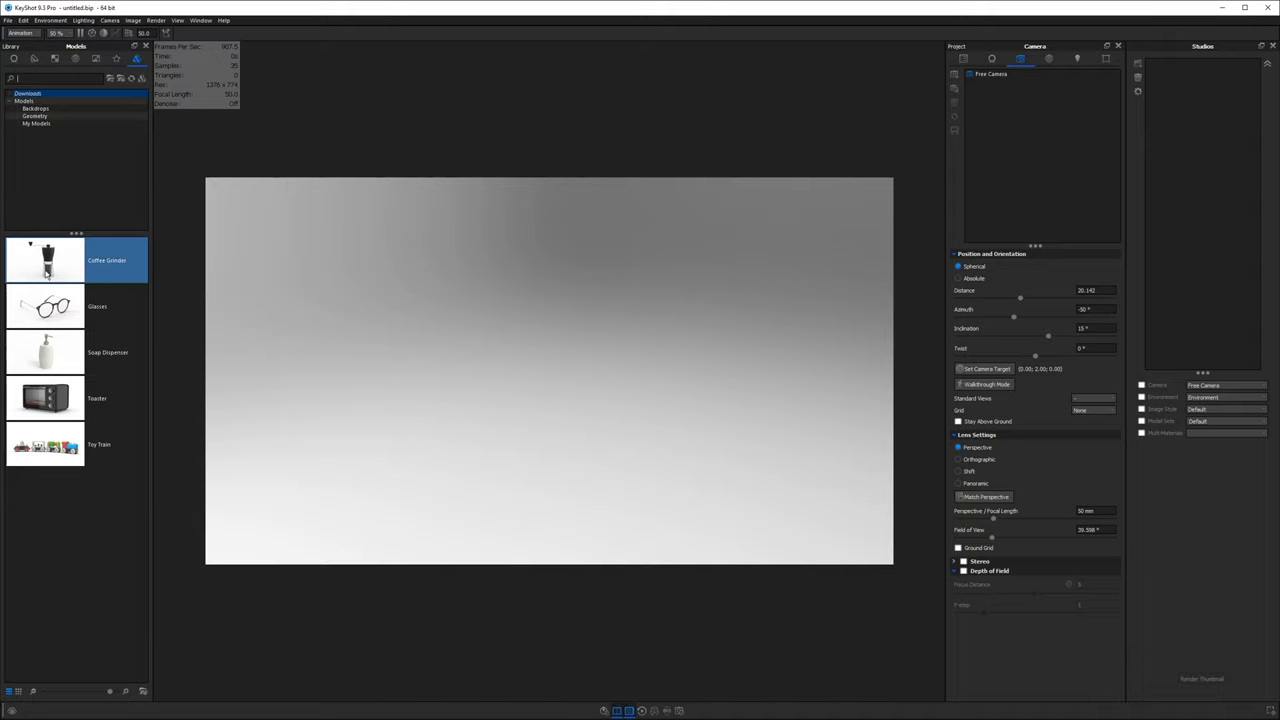
- Place the downloaded Coffee Grinder model in the empty scene and add a cube primitive at its default position
left_click_drag(48, 262, 566, 274)
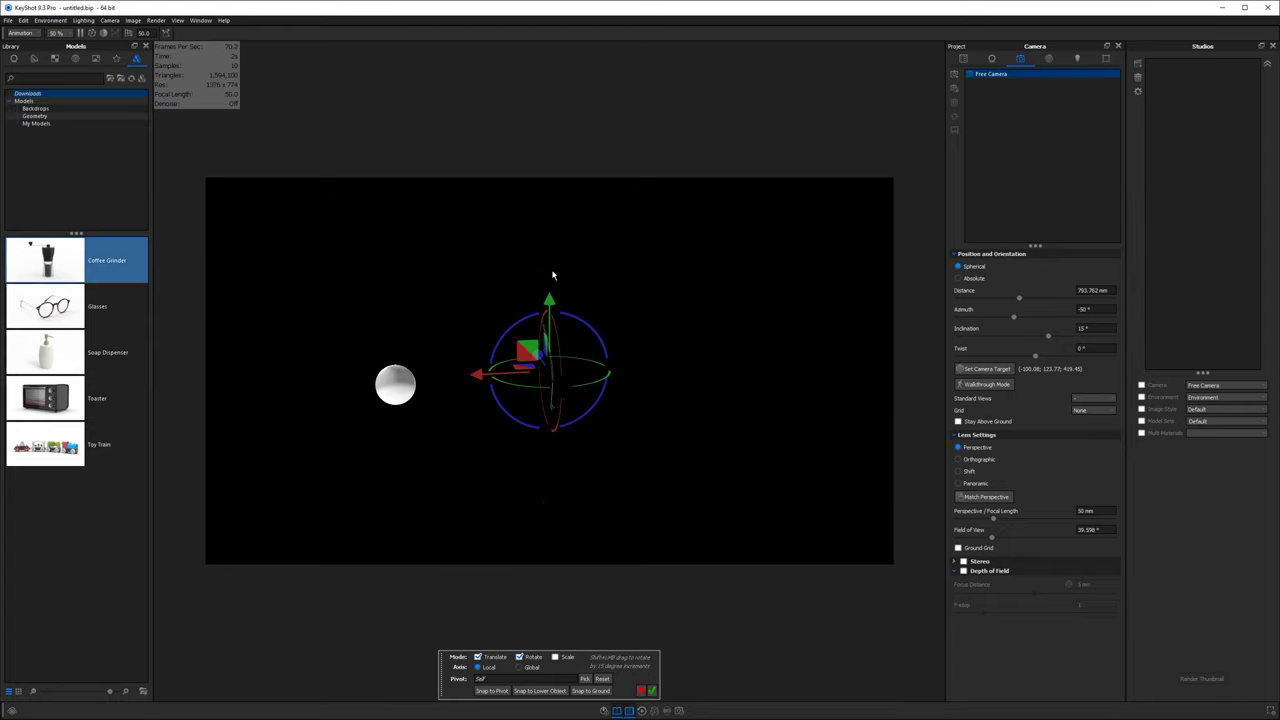
left_click(652, 691)
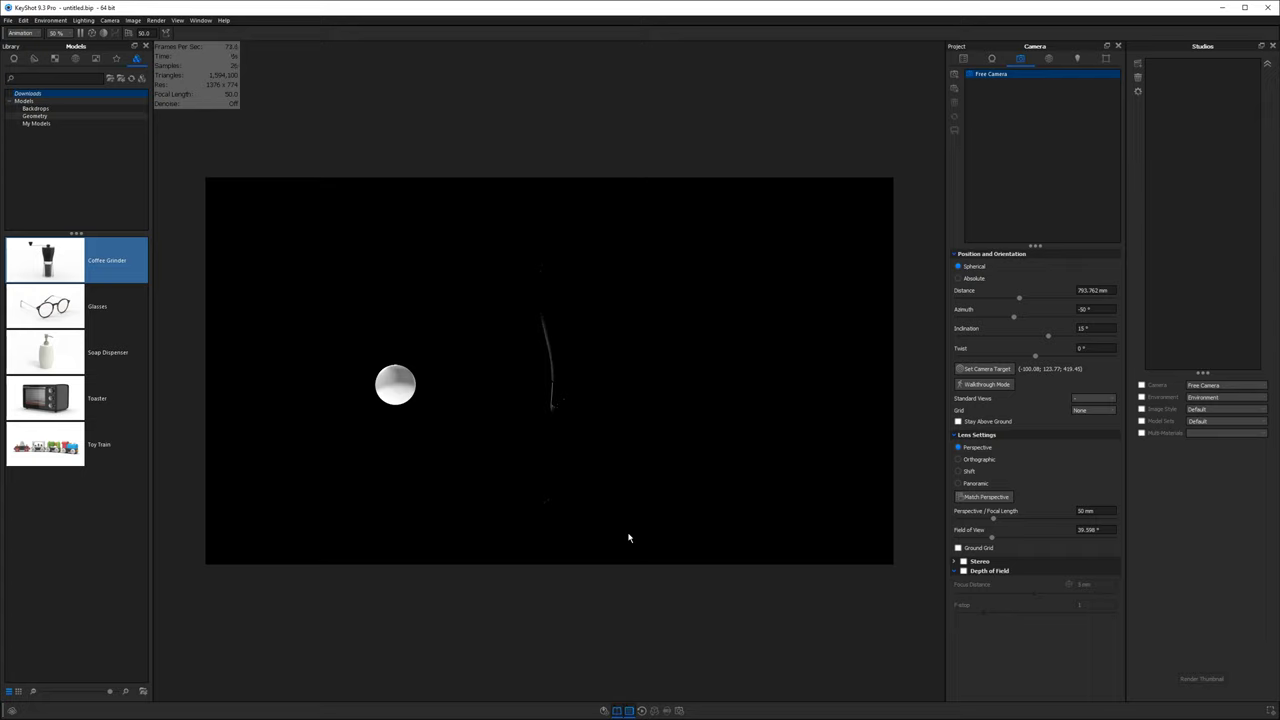
key("ctrl+1")
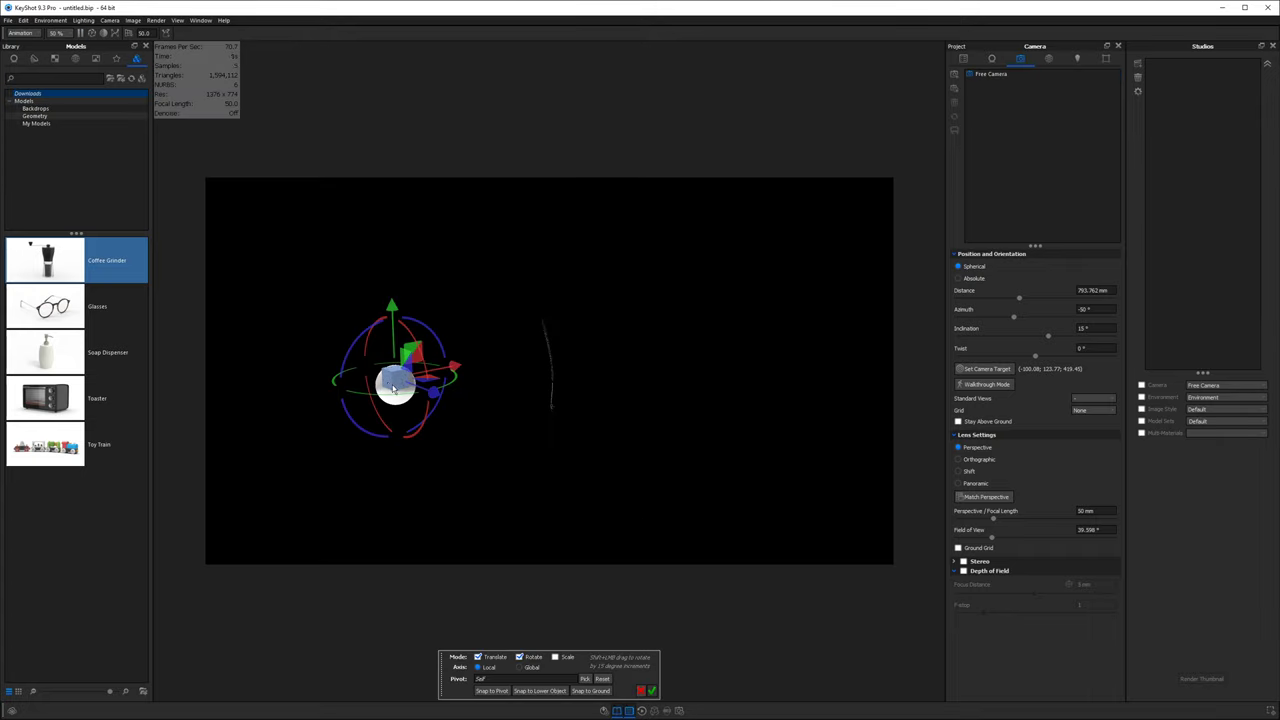
left_click(652, 691)
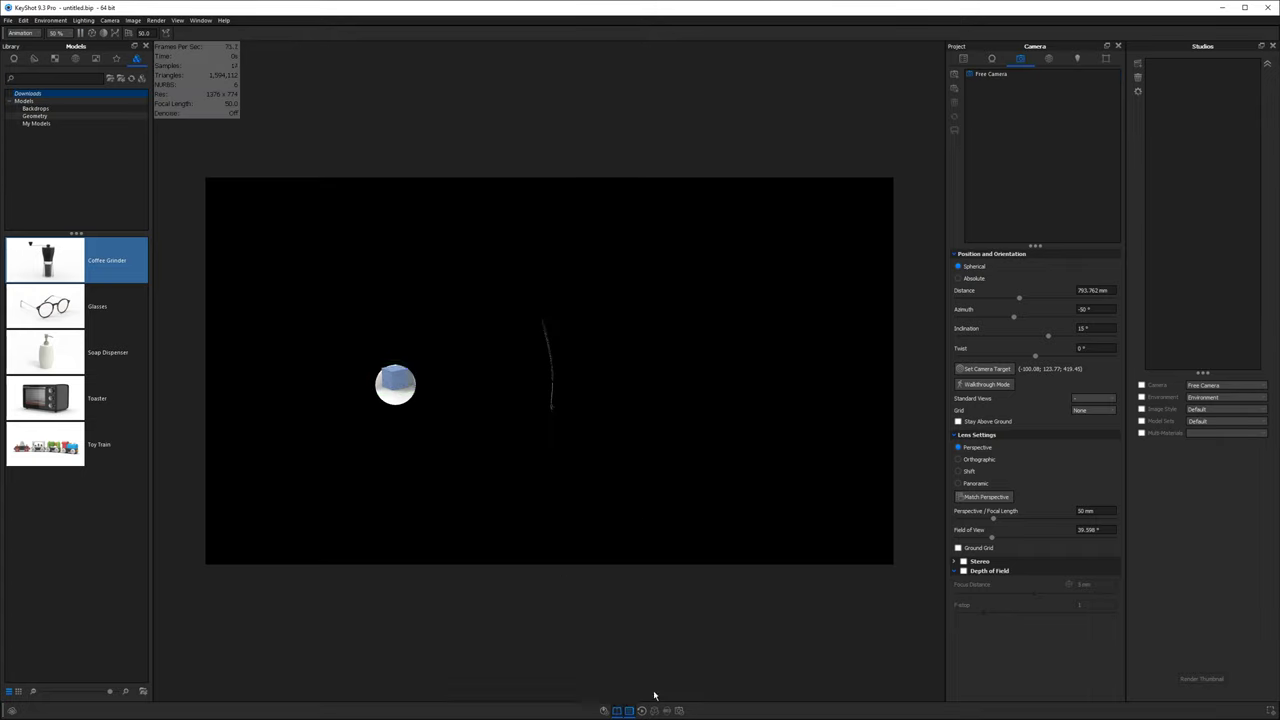
- Snap the whole coffee grinder model to the cube using the cube as its pivot, and hide the cube
left_click(963, 59)
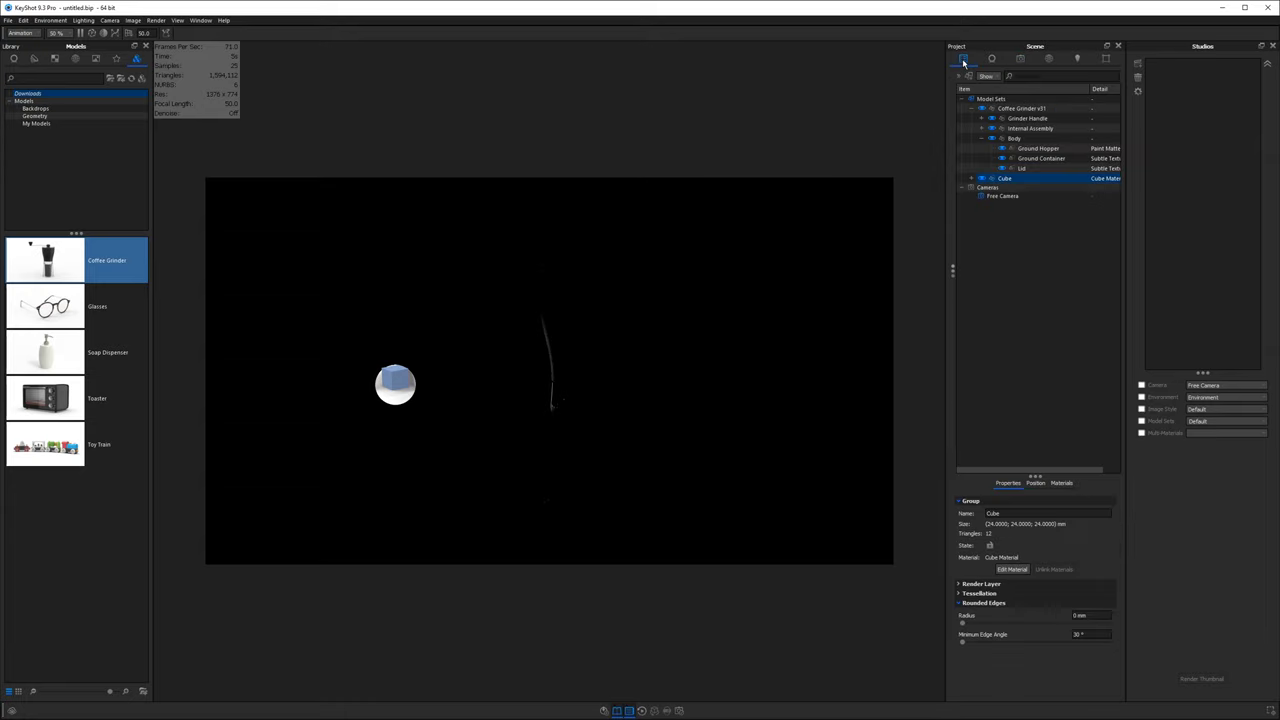
left_click(1008, 108)
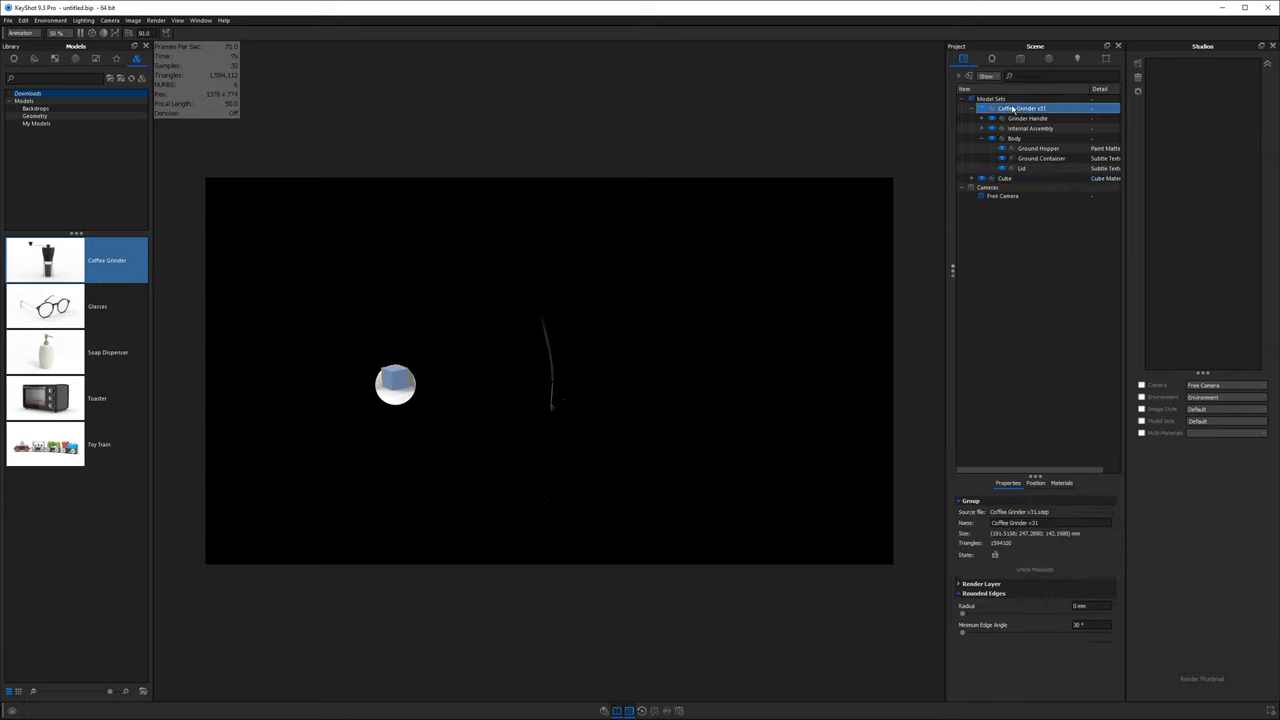
left_click(1034, 484)
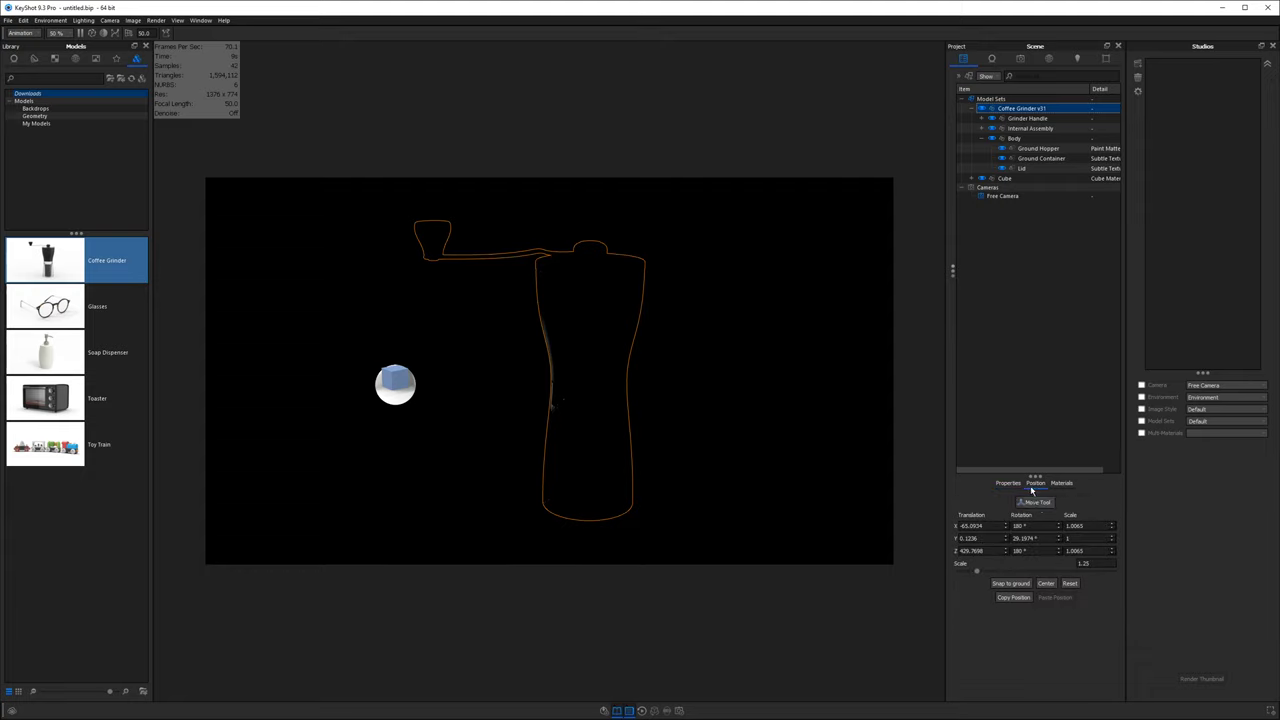
left_click(1037, 501)
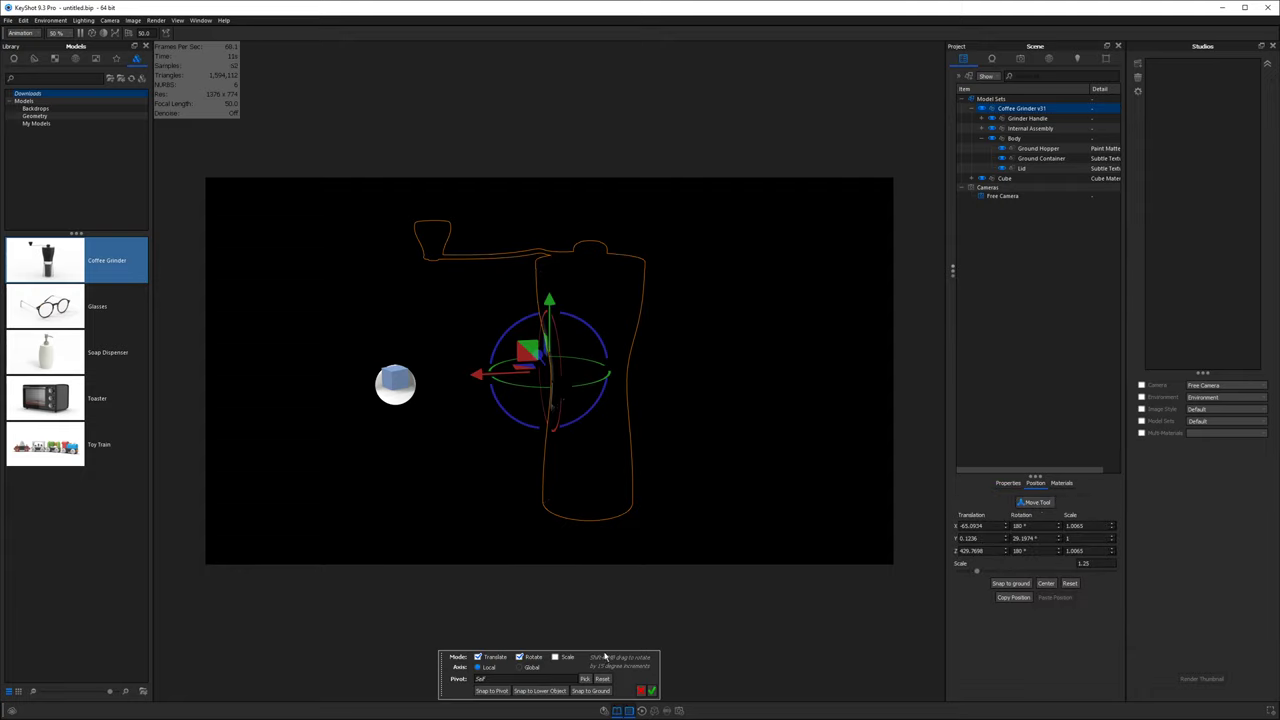
left_click(586, 679)
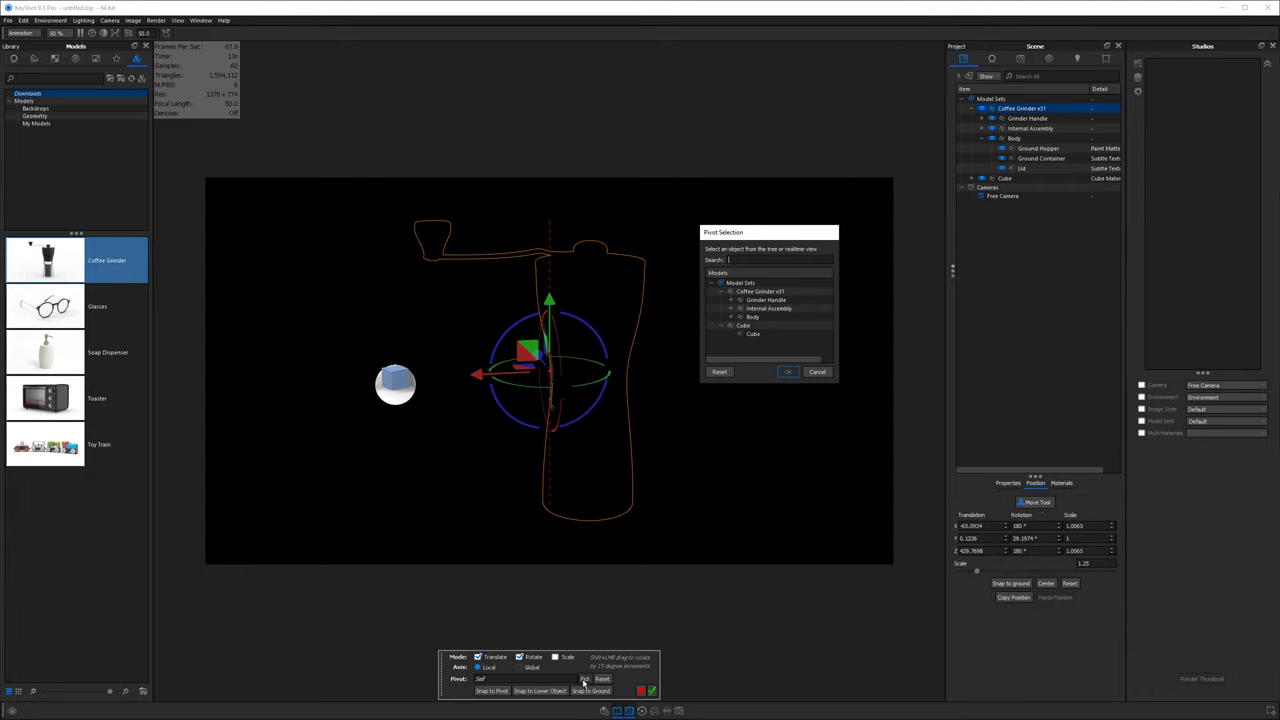
left_click(752, 334)
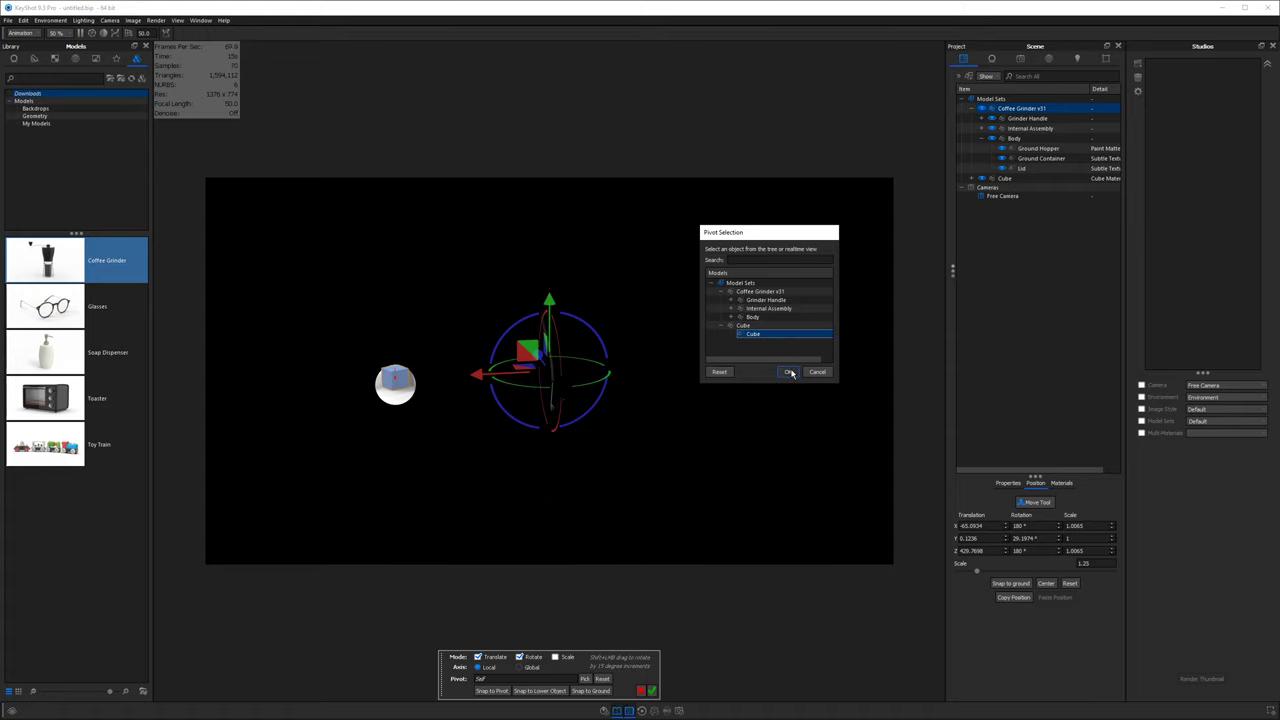
left_click(787, 371)
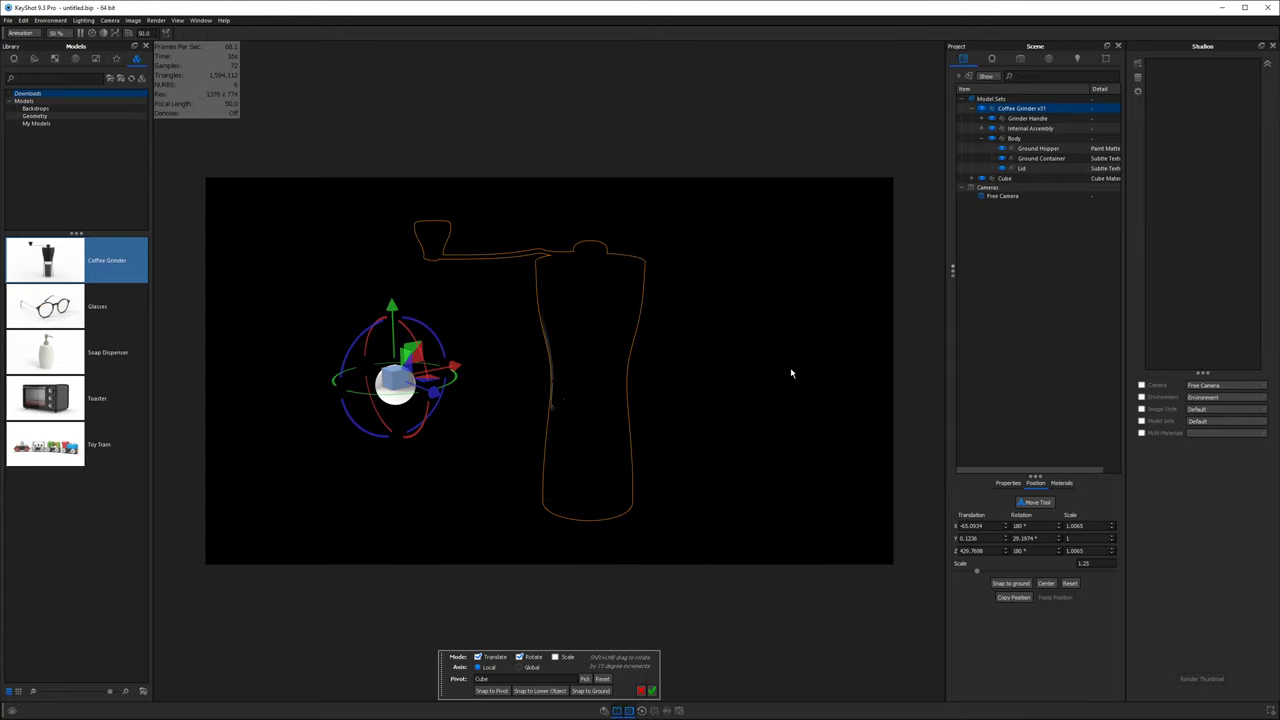
left_click(504, 692)
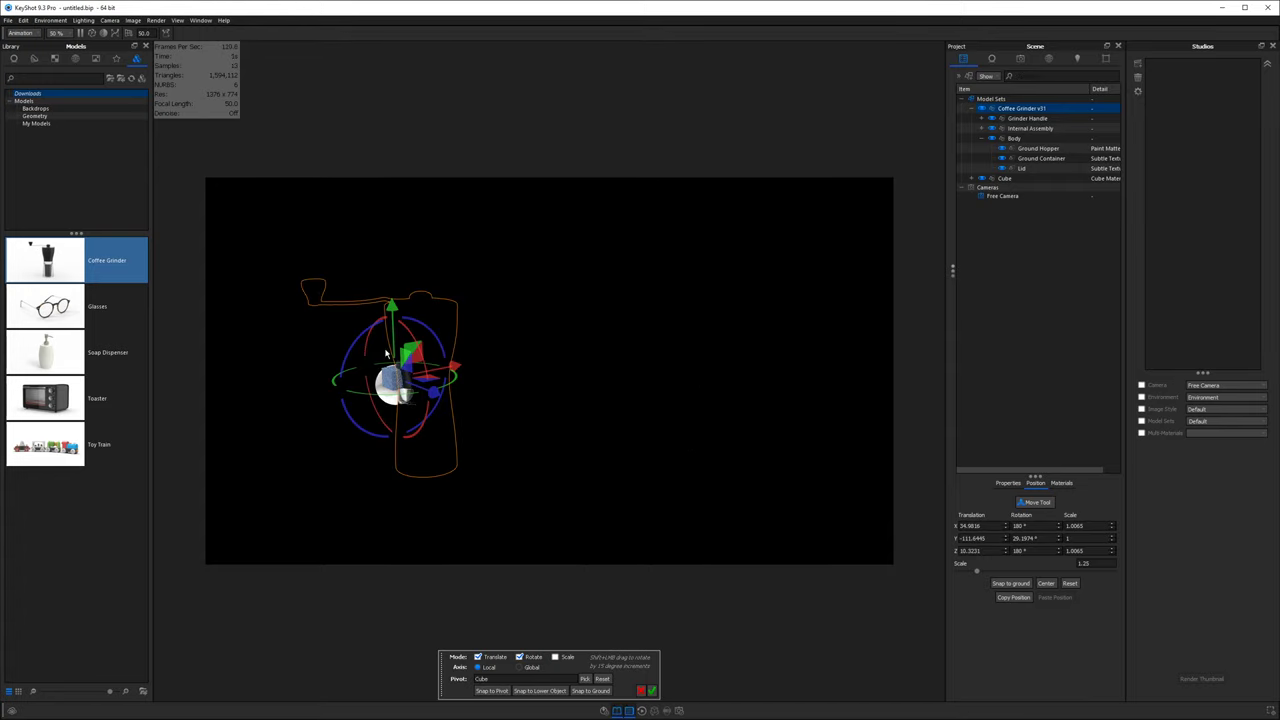
left_click(652, 692)
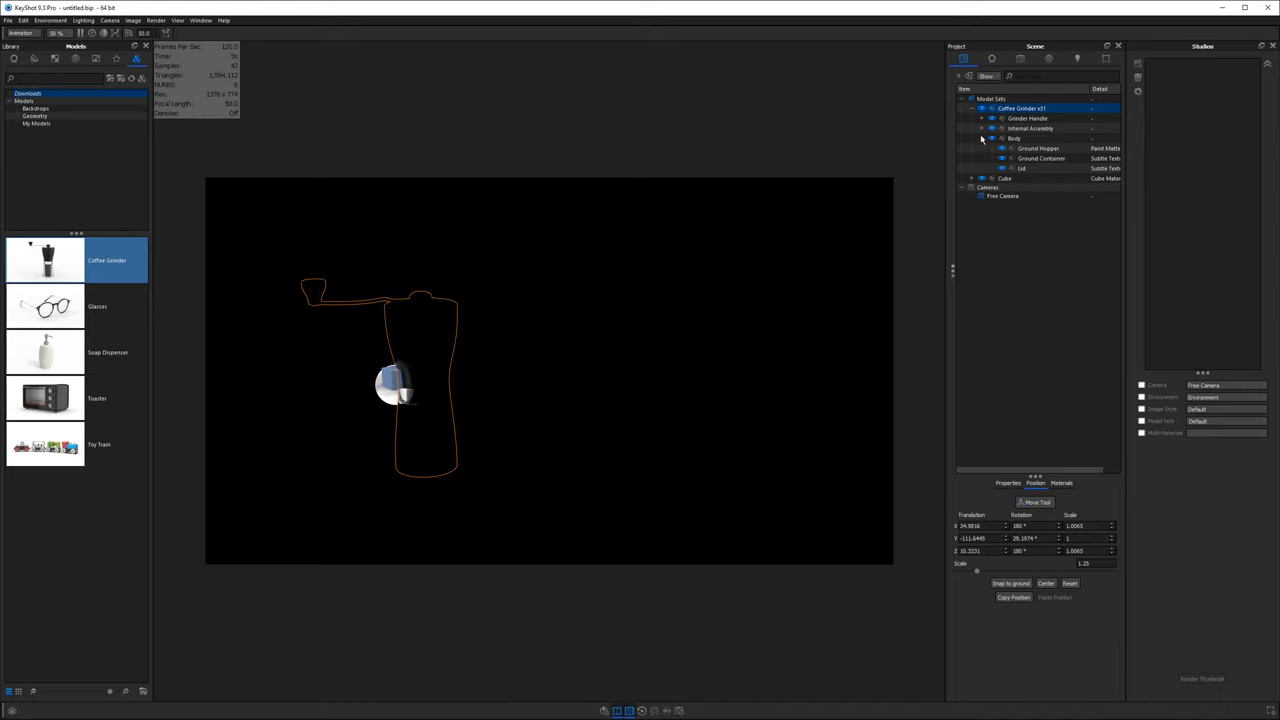
left_click(982, 178)
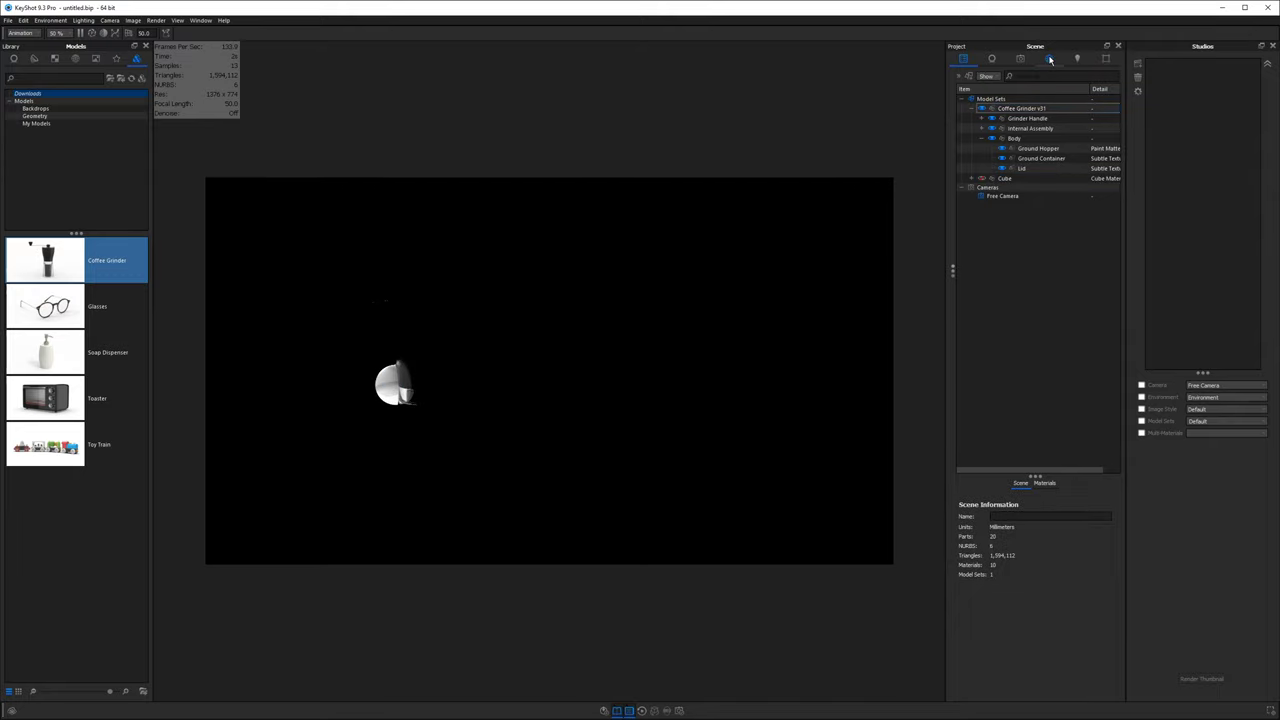
- Set both the environment size and the ground size to 2500 mm
left_click(1049, 60)
left_click_drag(1100, 384, 1050, 376)
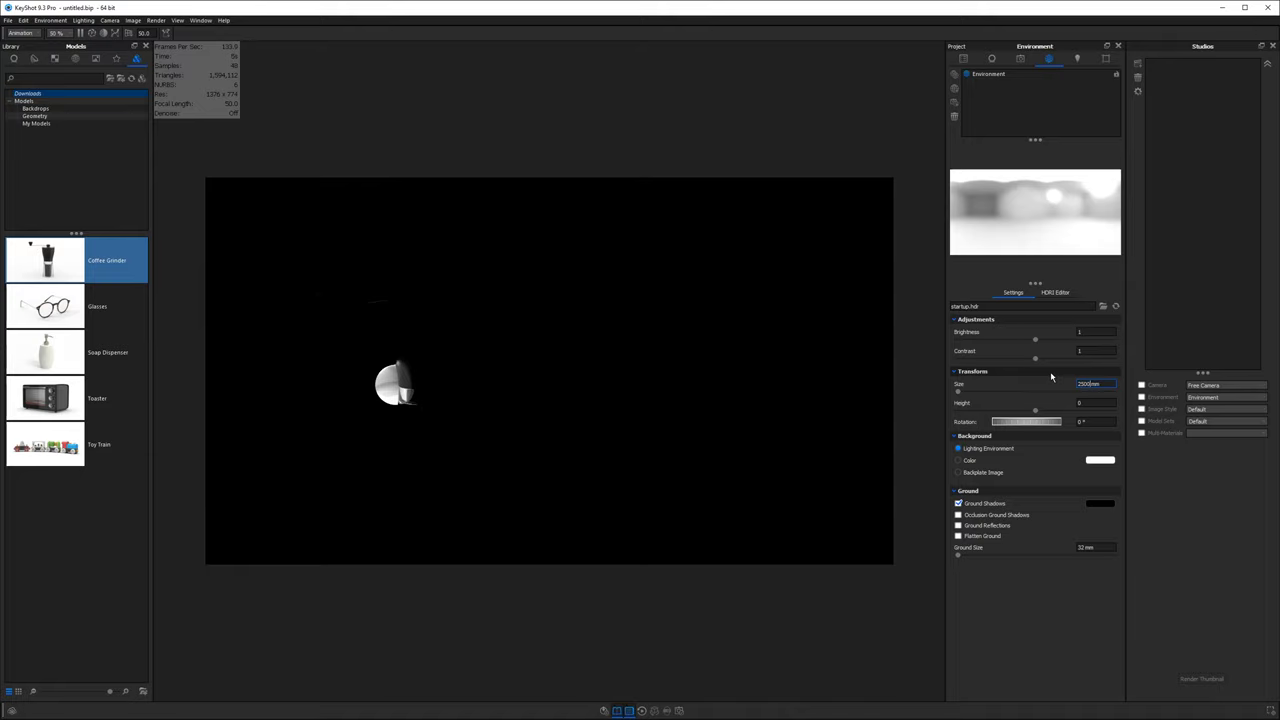
key("Return")
left_click(1085, 547)
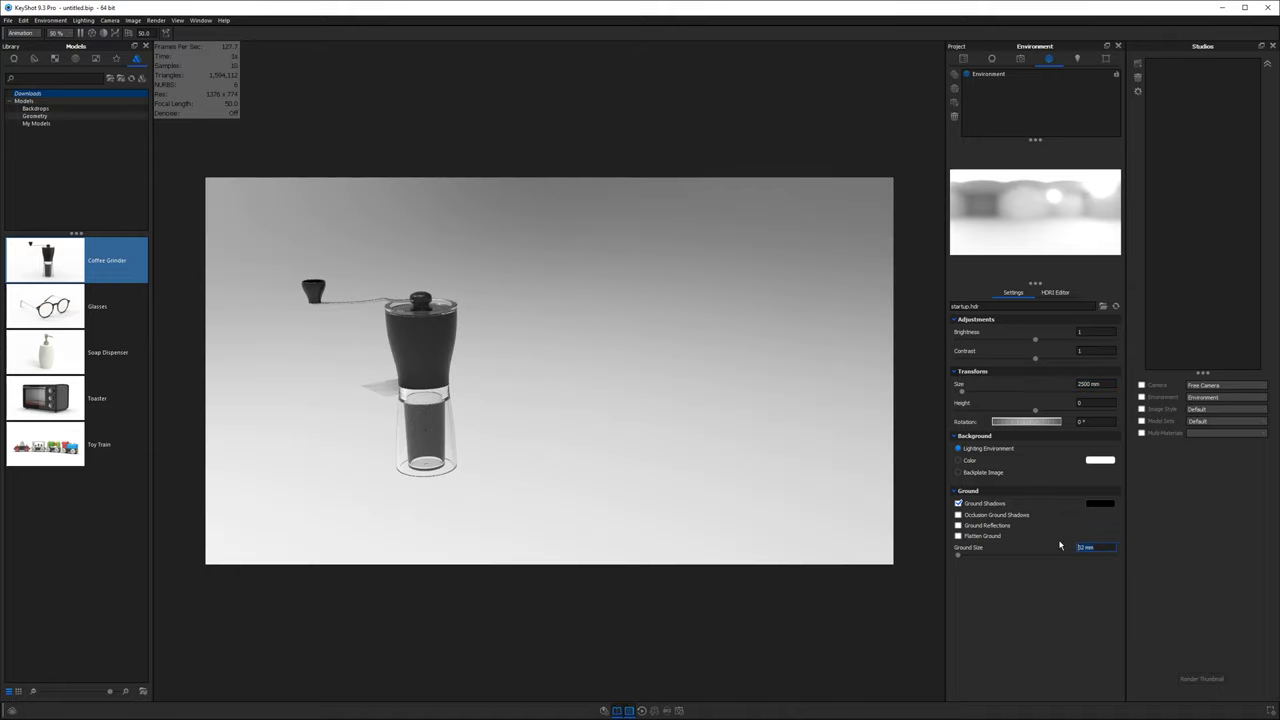
type("2500")
key("Return")
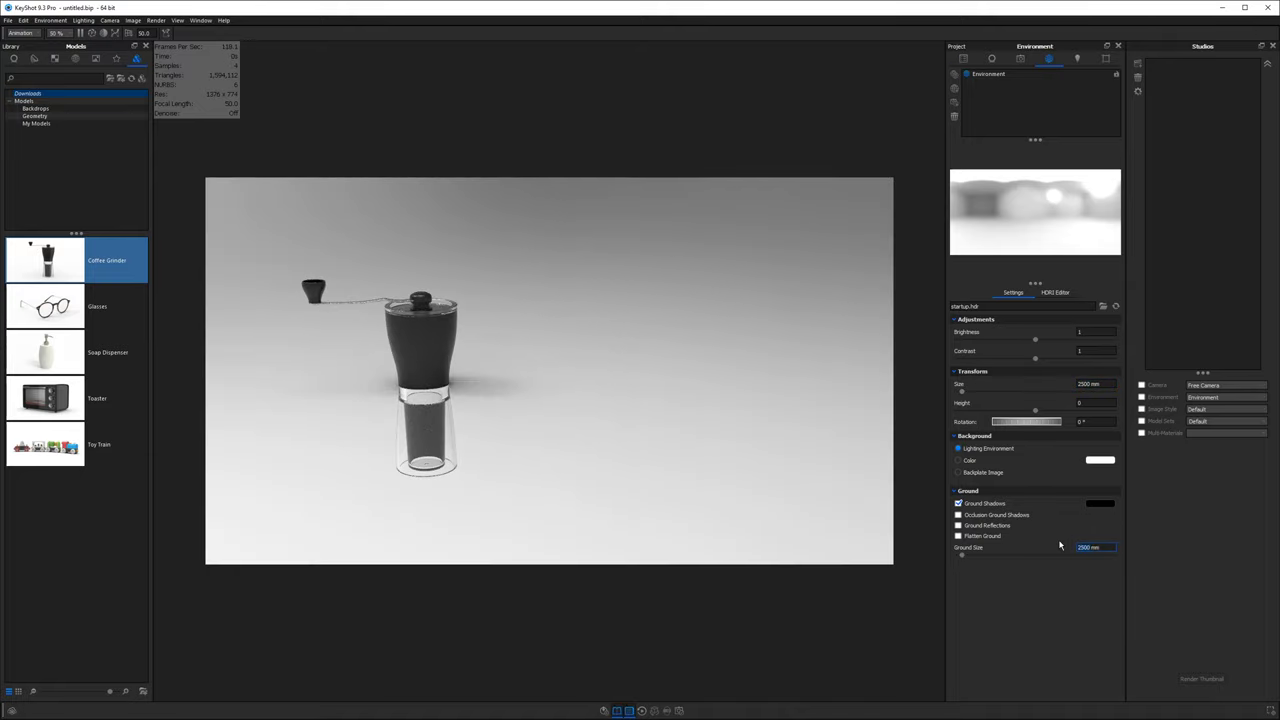
- Snap the whole coffee grinder model to the ground
left_click(964, 60)
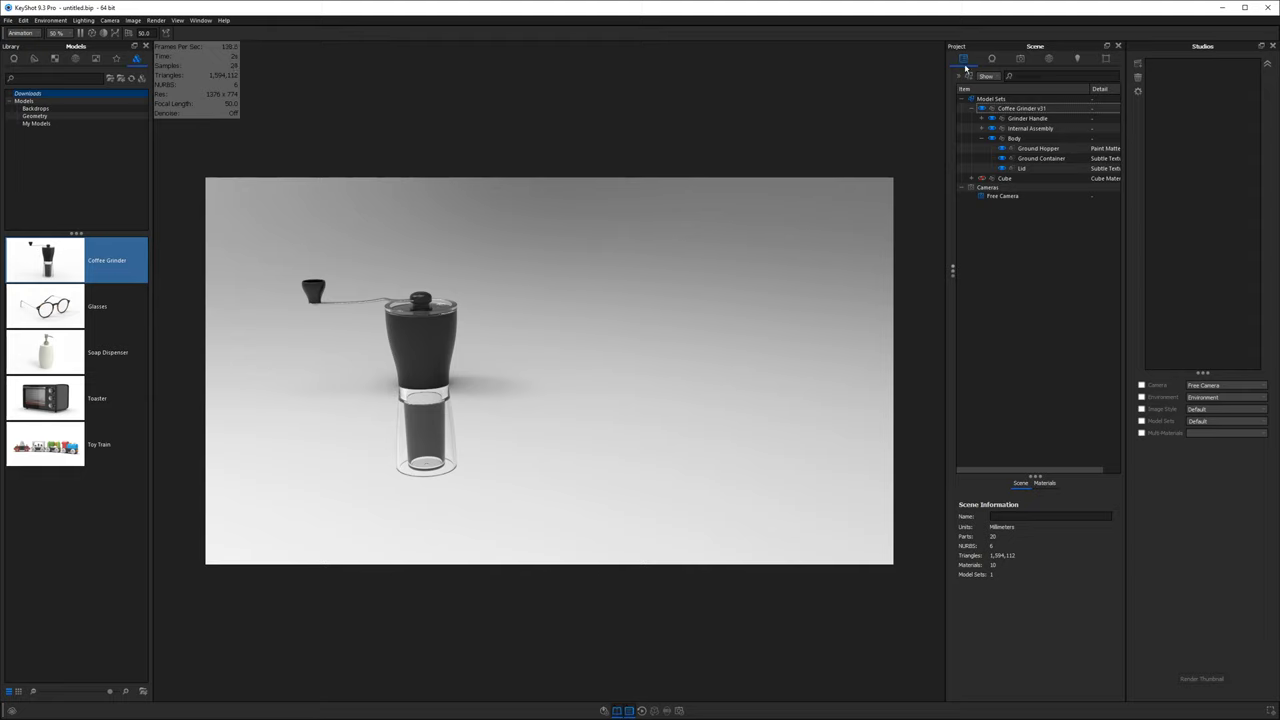
left_click(1013, 110)
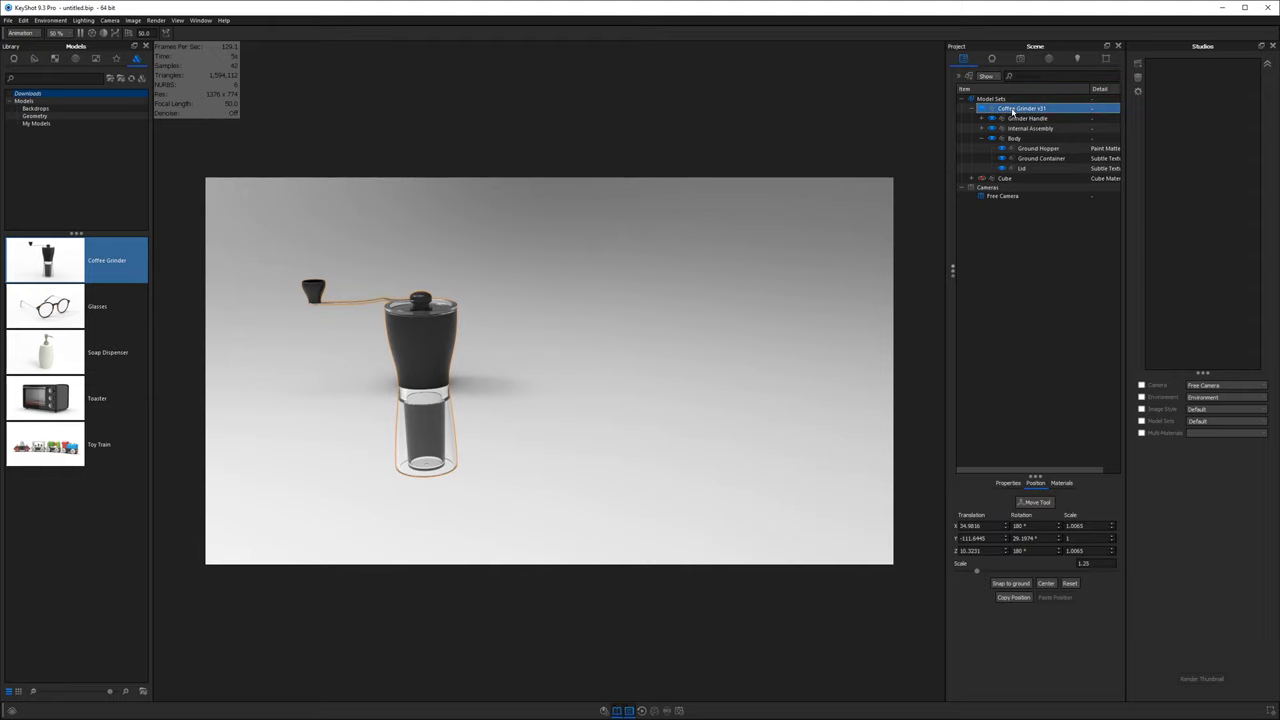
left_click(1028, 584)
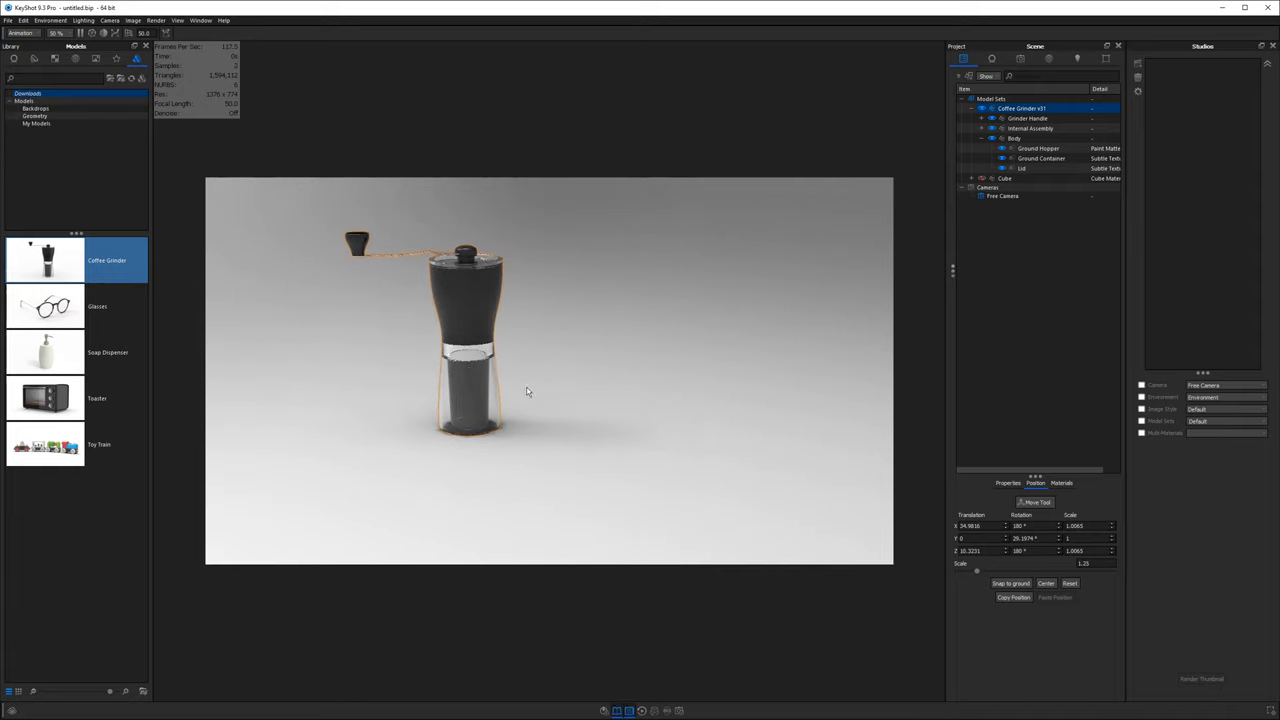
- Apply the Product lighting preset to the scene
middle_click_drag(813, 412, 837, 425)
scroll(594, 394, "up", 3)
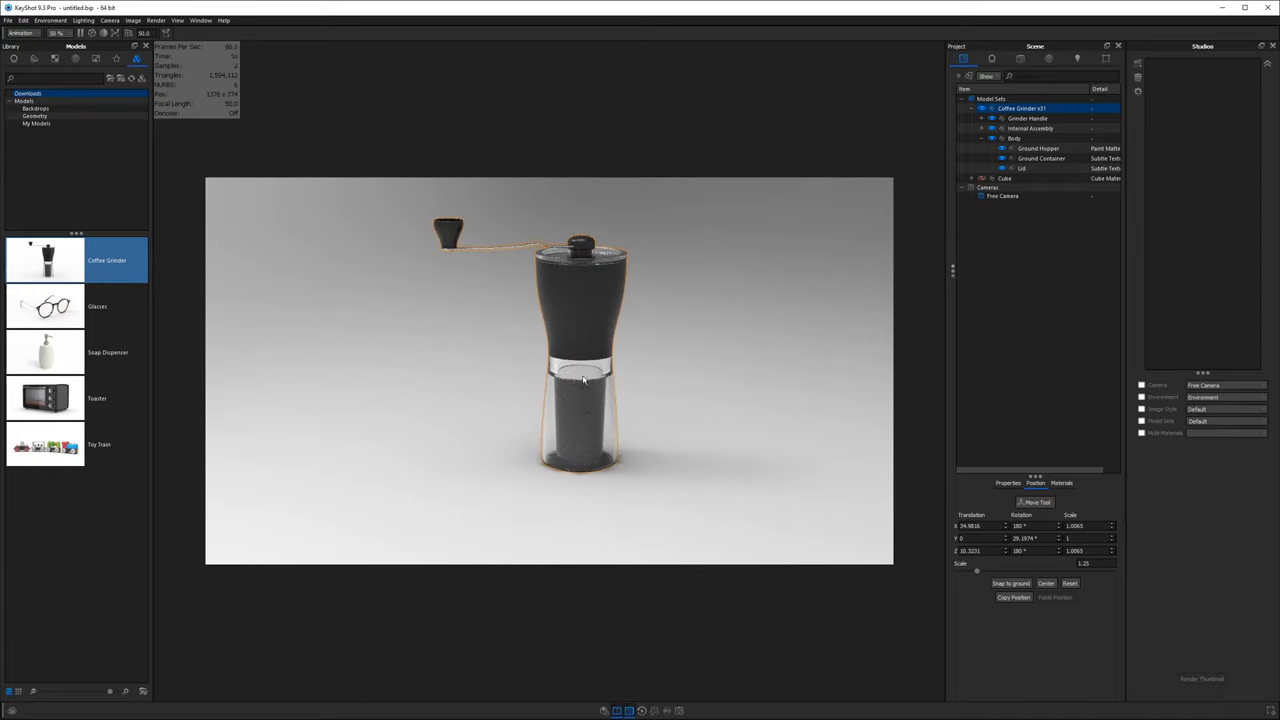
left_click(1078, 60)
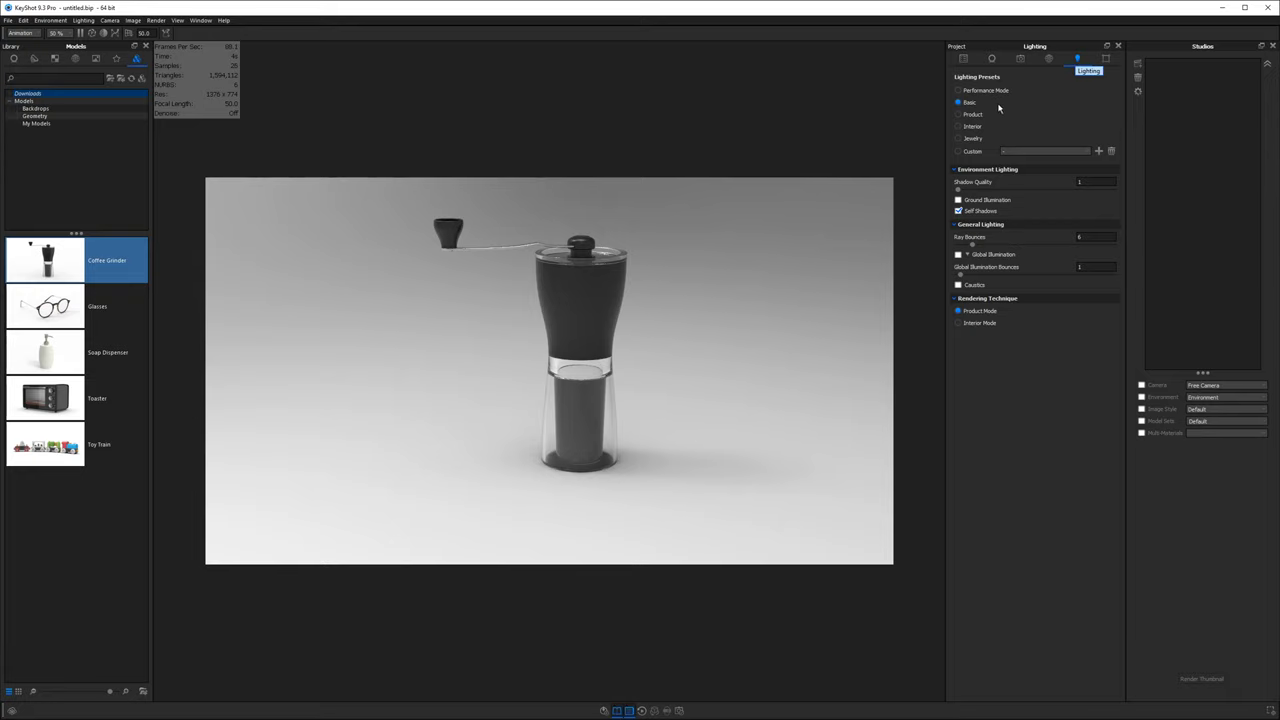
left_click(974, 115)
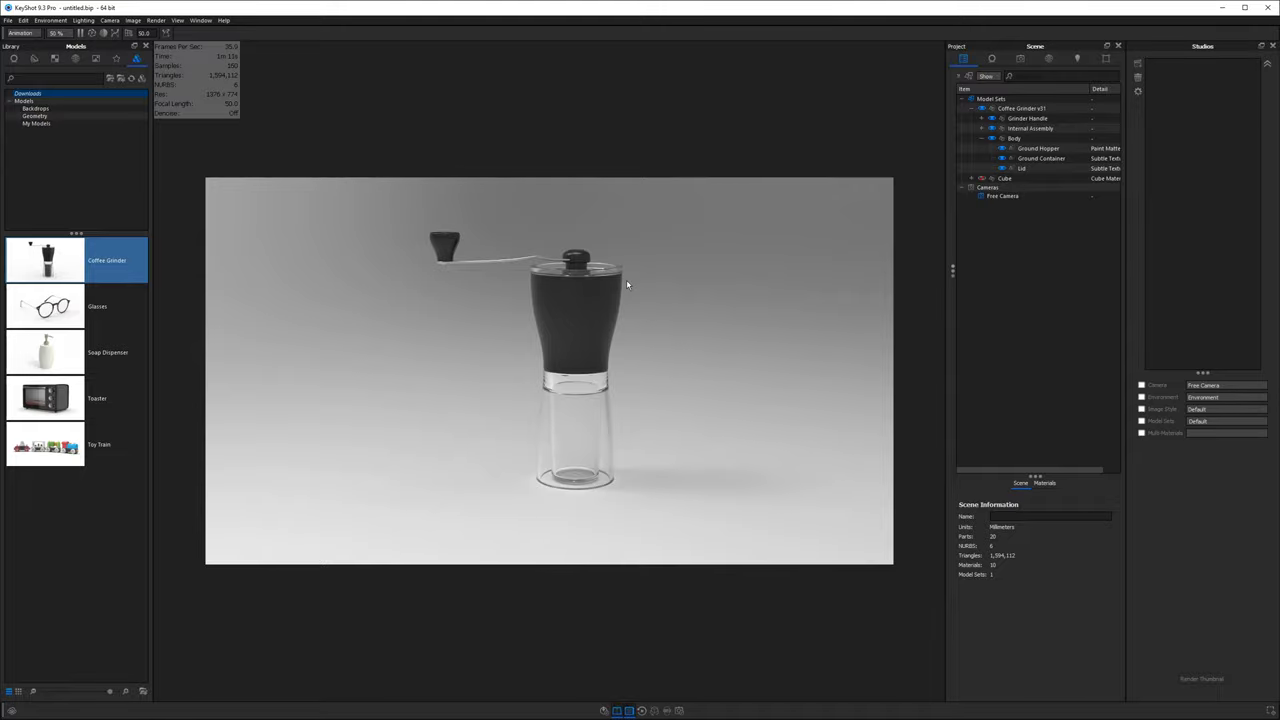
- Set the camera target to the grinder's black upper body and check the orbit around it
mouse_move(627, 285)
left_mouse_down()
mouse_move(674, 306)
mouse_move(749, 277)
mouse_move(651, 277)
mouse_move(621, 358)
mouse_move(691, 349)
mouse_move(664, 272)
mouse_move(689, 277)
mouse_move(668, 324)
mouse_move(654, 266)
mouse_move(651, 289)
left_mouse_up()
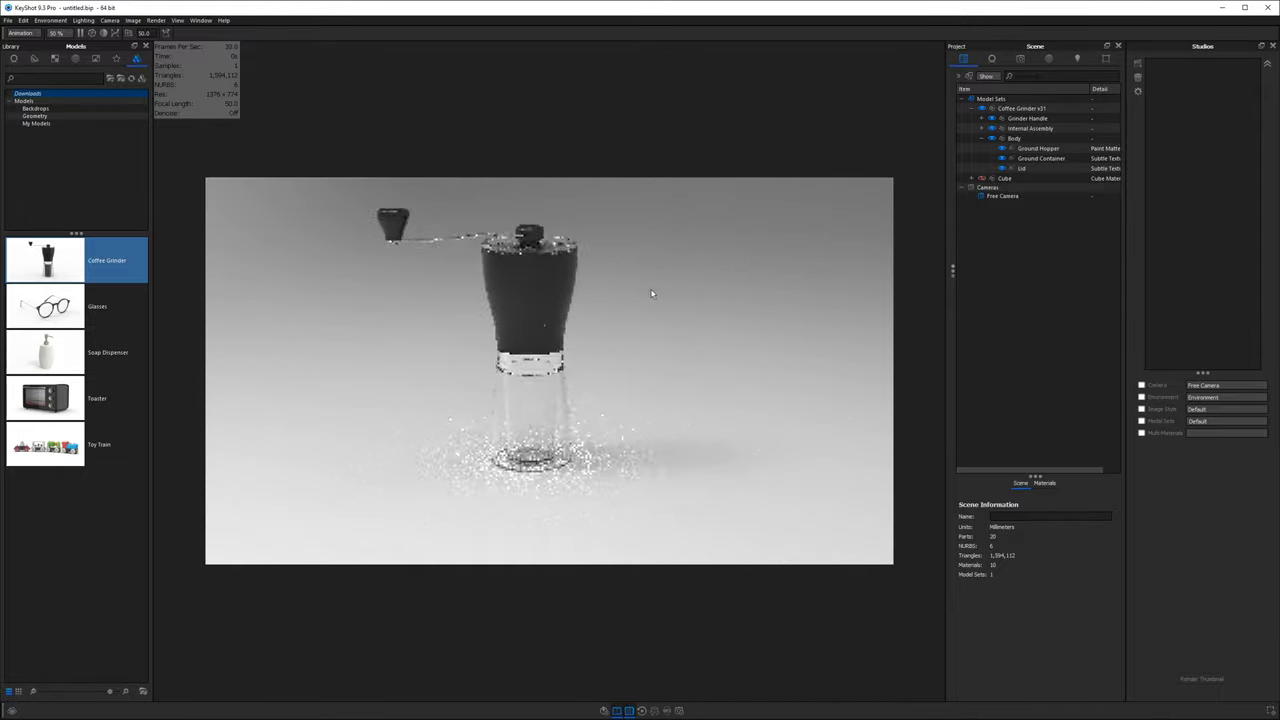
right_click(532, 283)
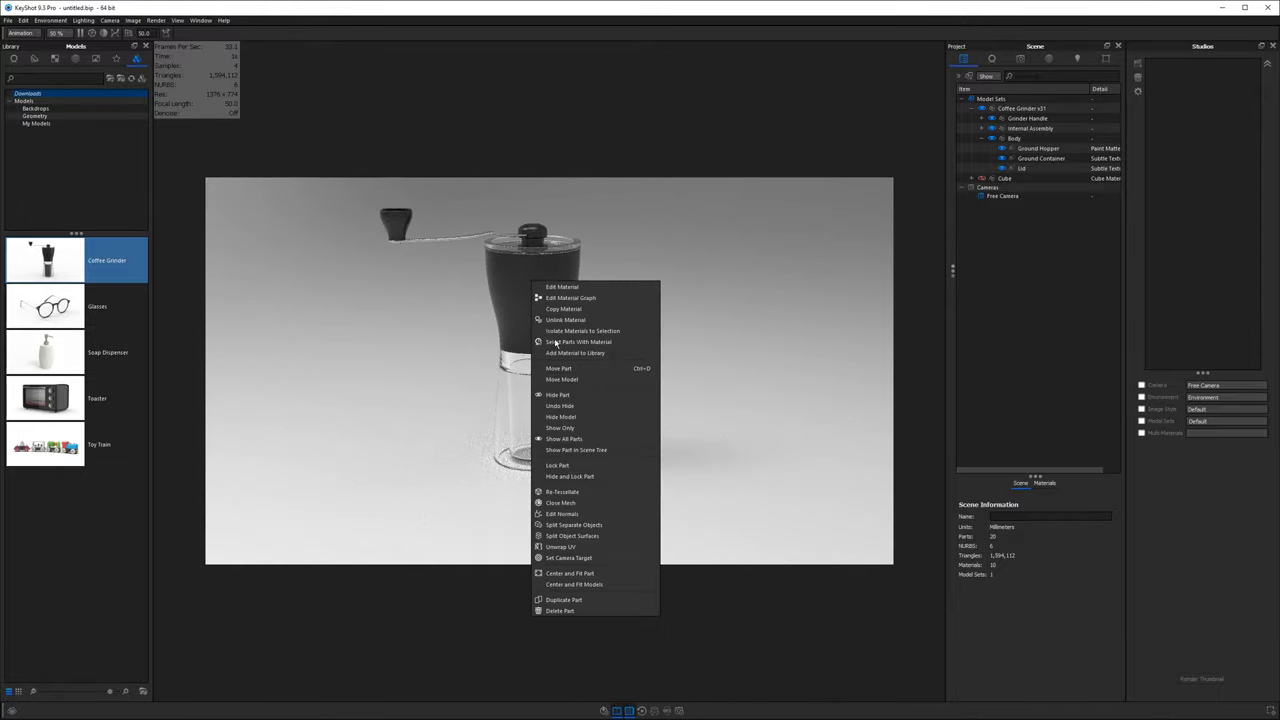
left_click(589, 558)
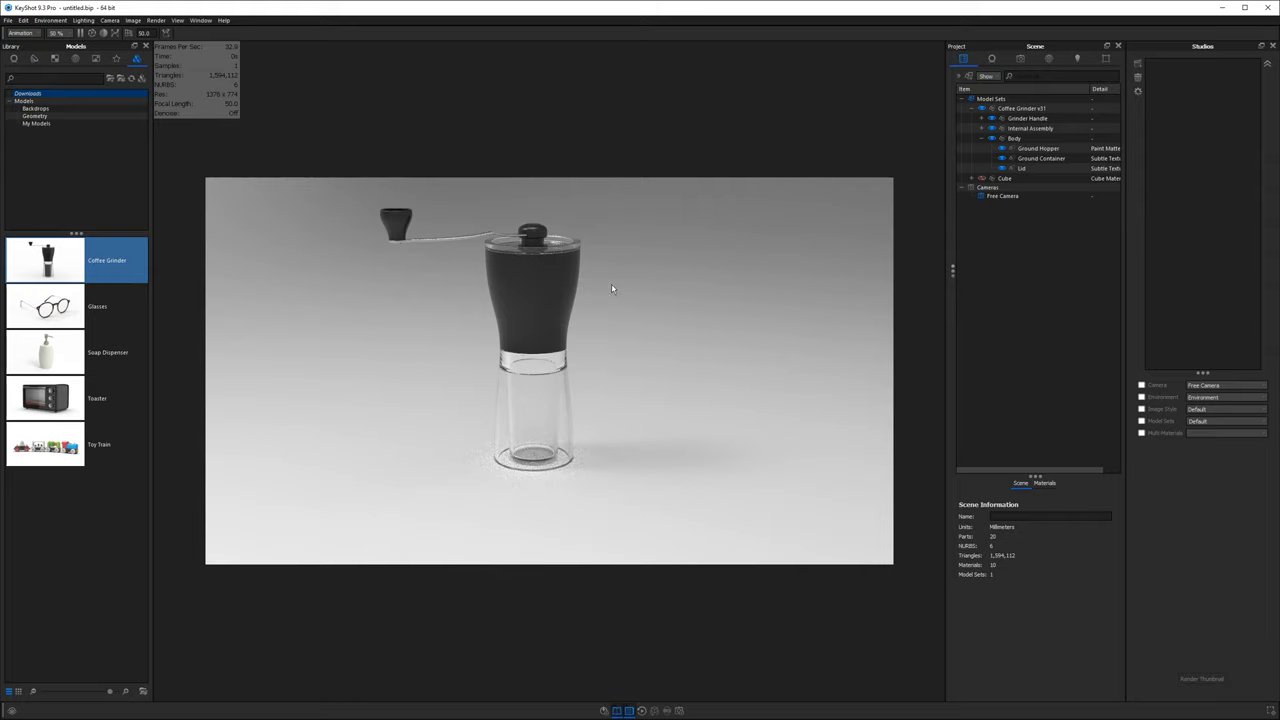
left_click_drag(643, 309, 645, 405)
scroll(609, 391, "down", 5)
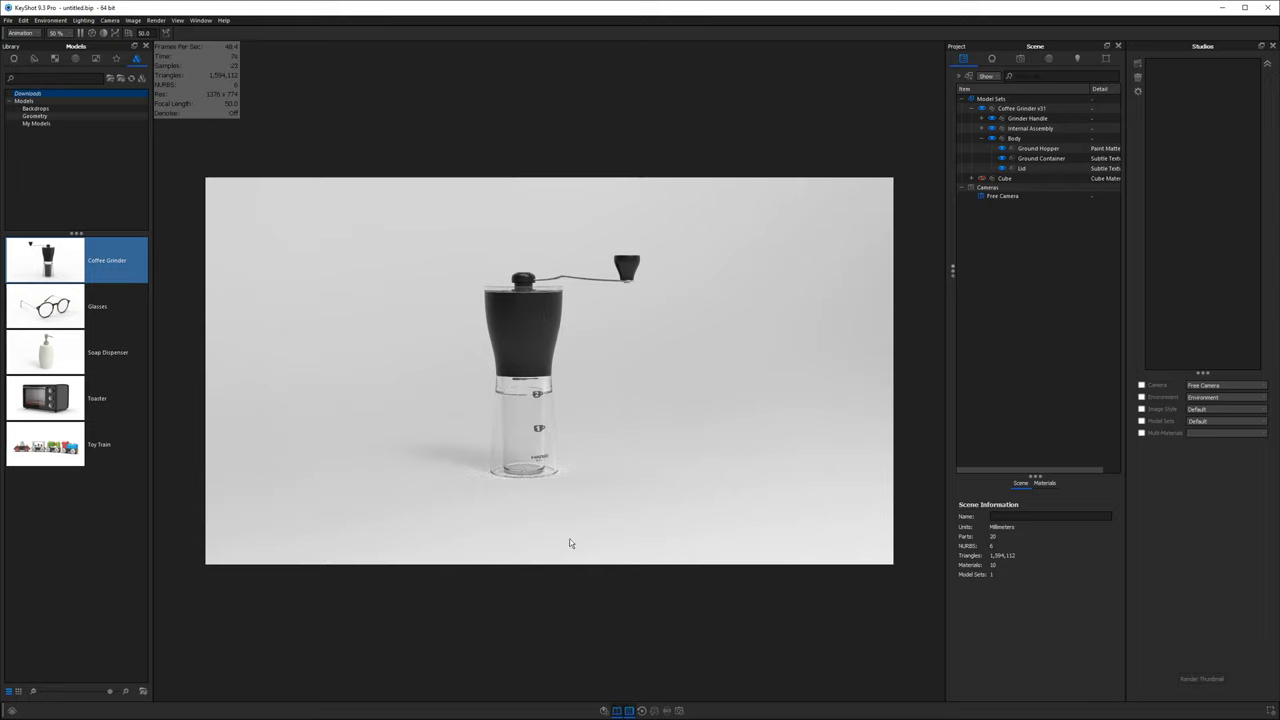
- Show the animation timeline with more height and select the black knob at the end of the grinder's handle
key("a")
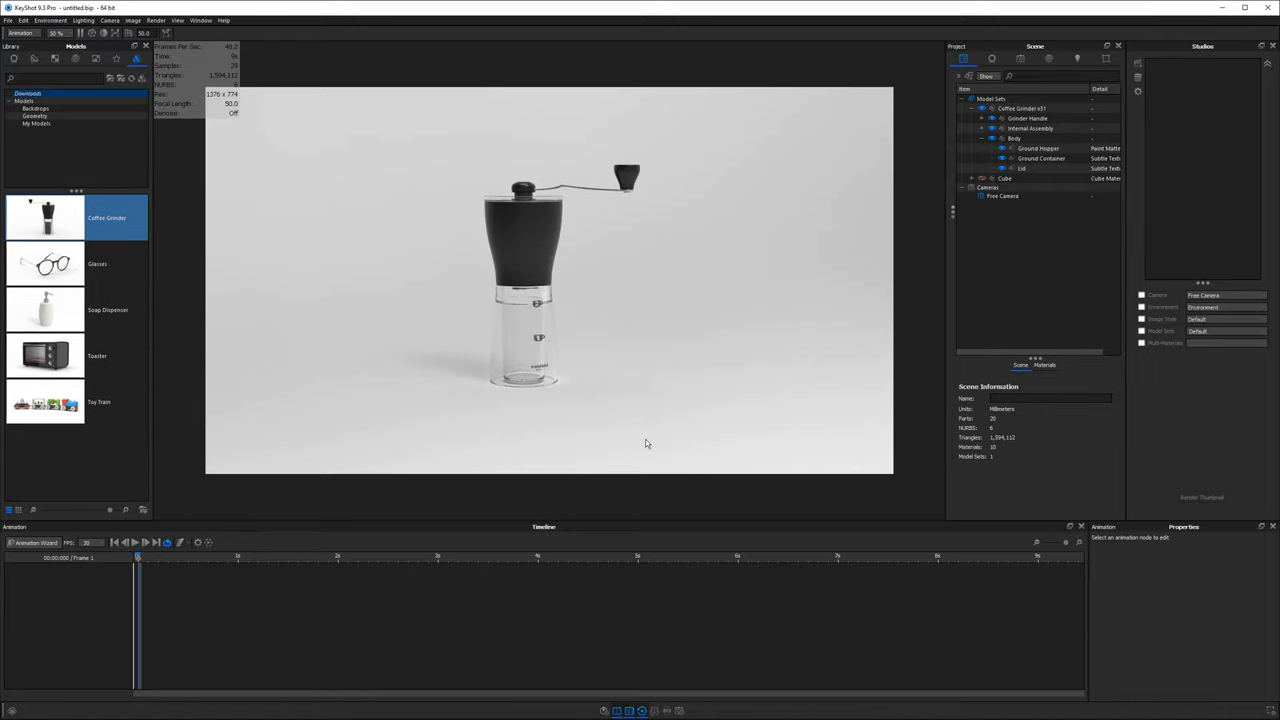
left_click_drag(615, 520, 614, 459)
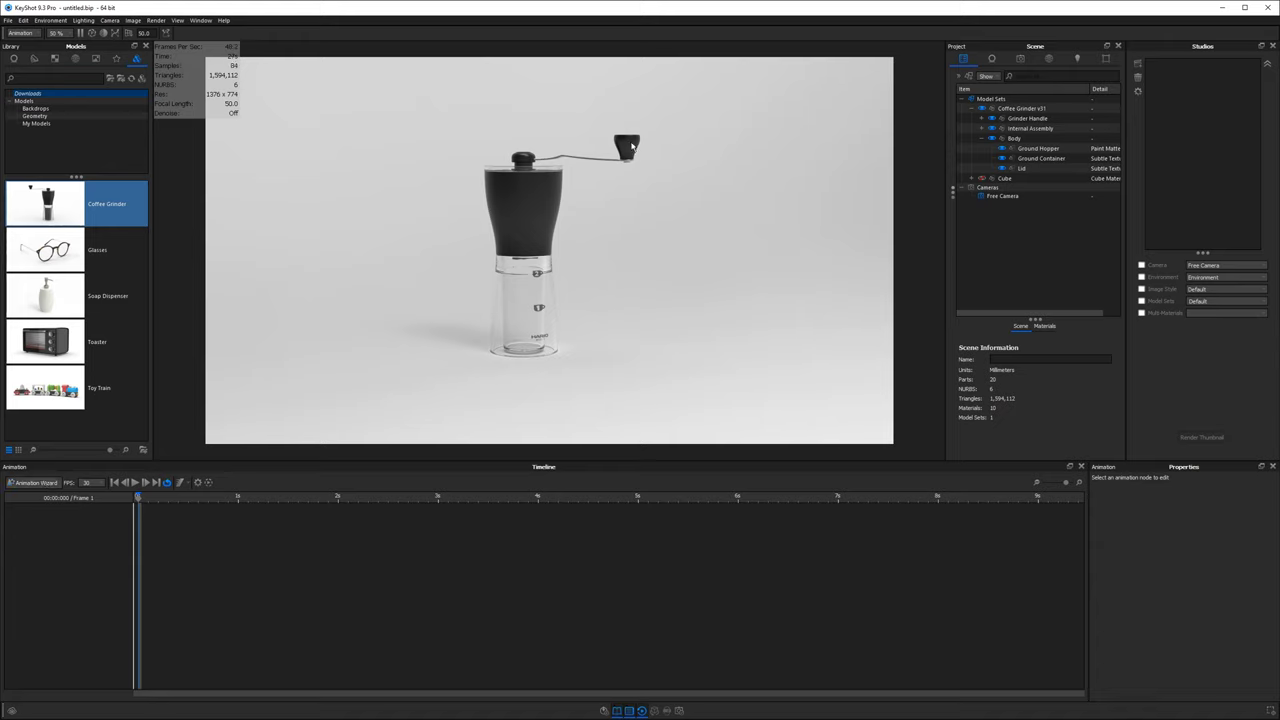
left_click(631, 146)
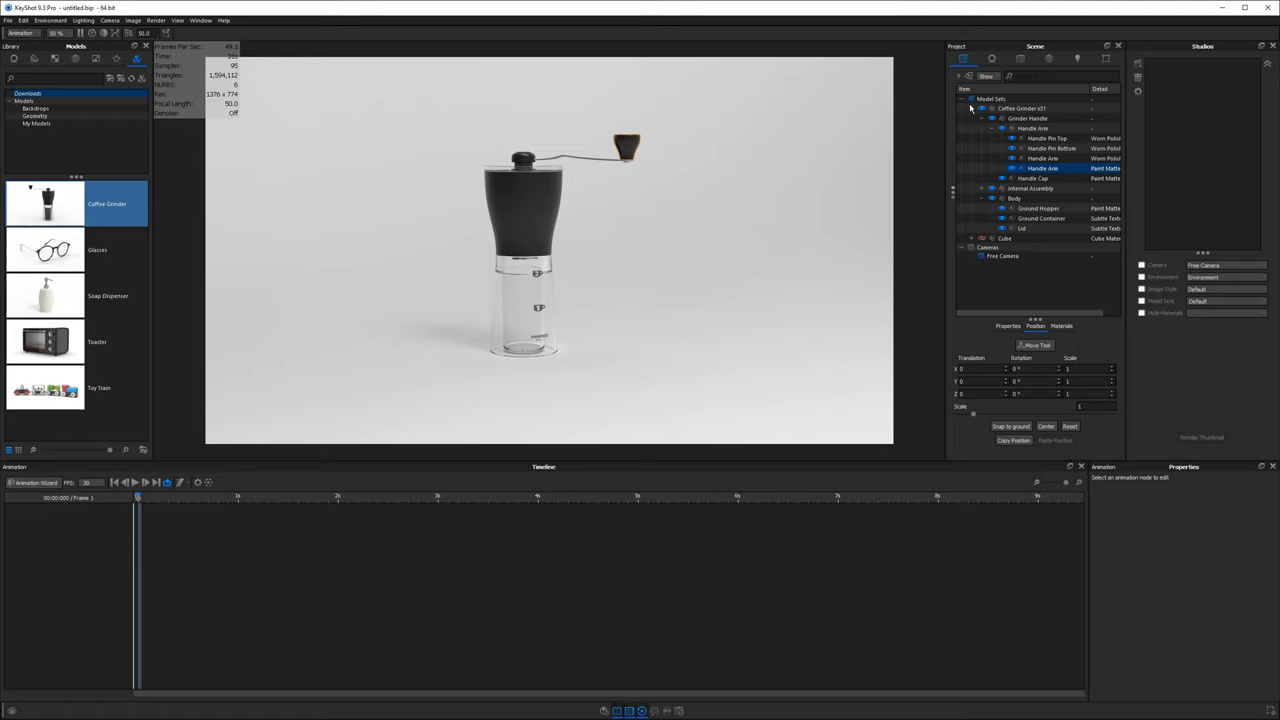
- Collapse the Body, Handle Arm and Grinder Handle groups in the scene tree and select the whole Coffee Grinder model
left_click(982, 198)
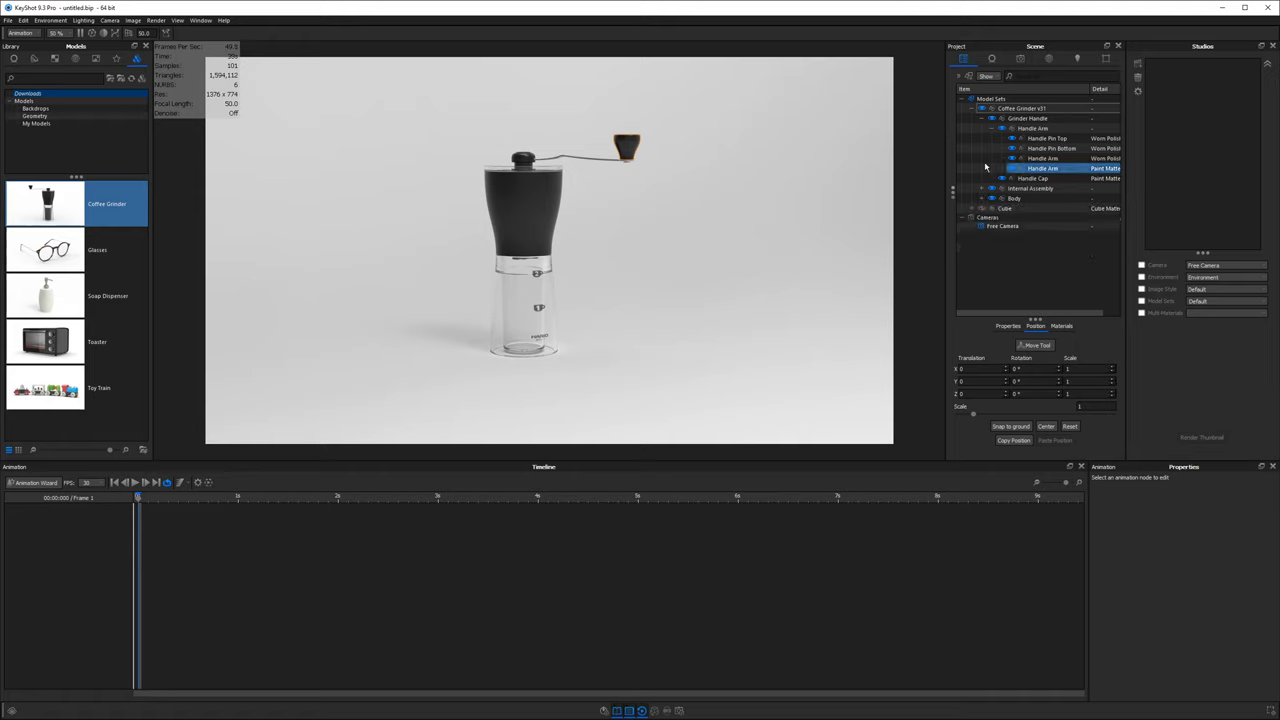
left_click(990, 128)
left_click(981, 118)
left_click(1020, 108)
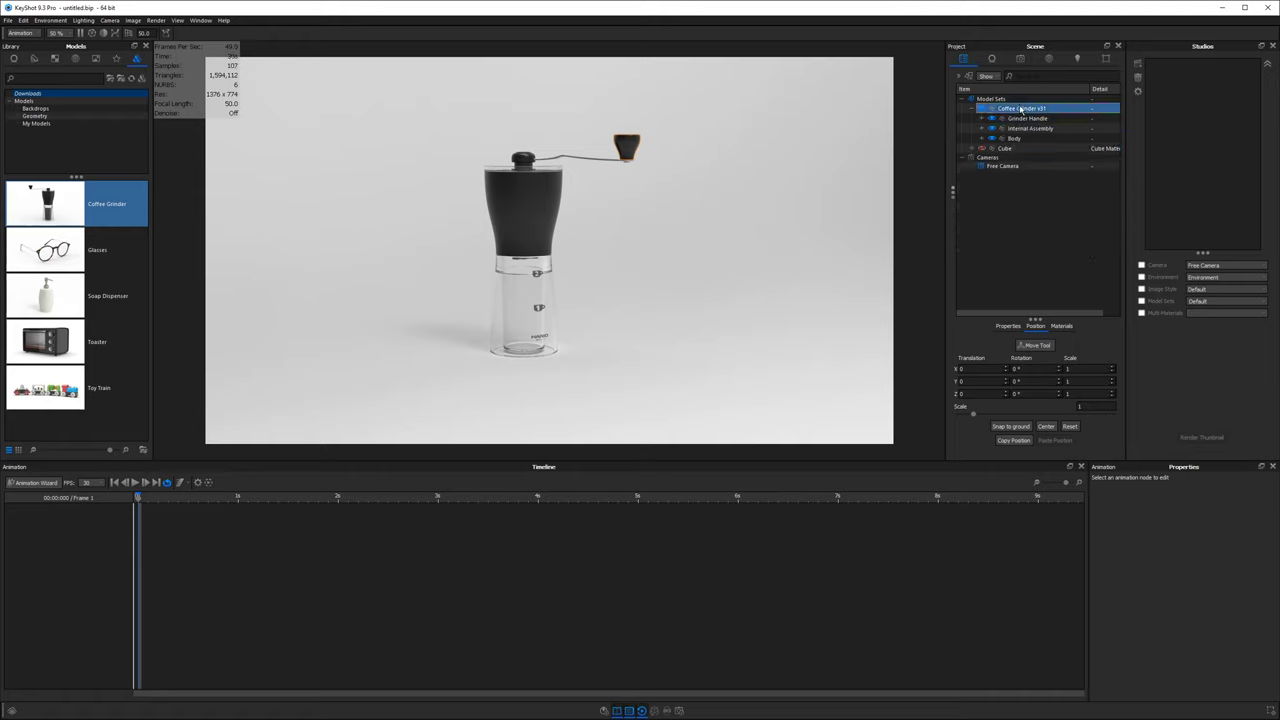
- Add a translation animation to the Grinder Handle group
left_click(1025, 118)
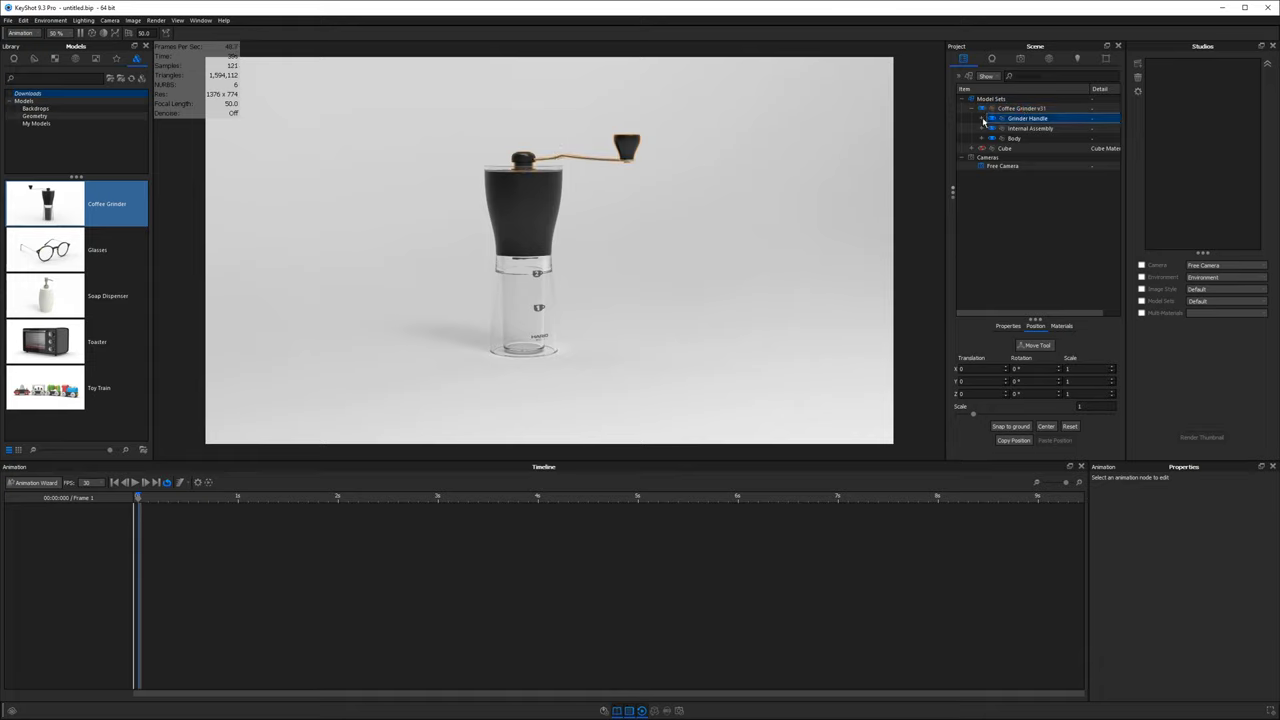
right_click(1017, 119)
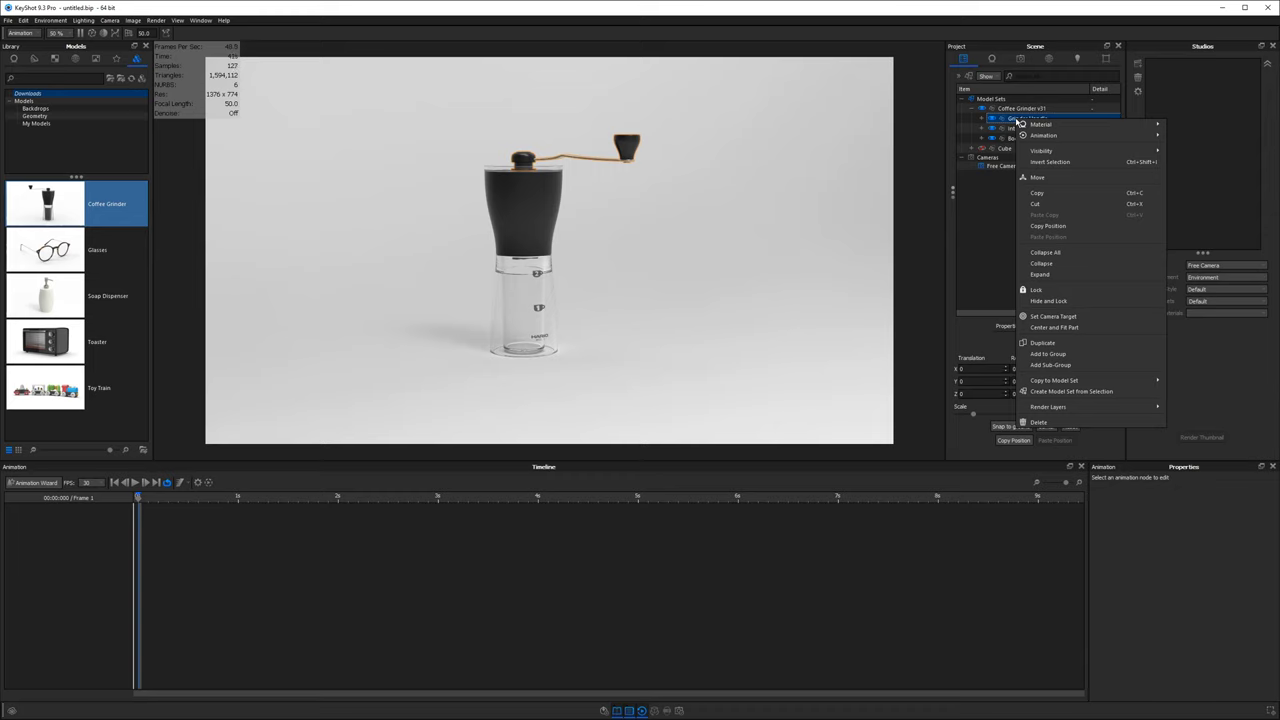
mouse_move(1042, 136)
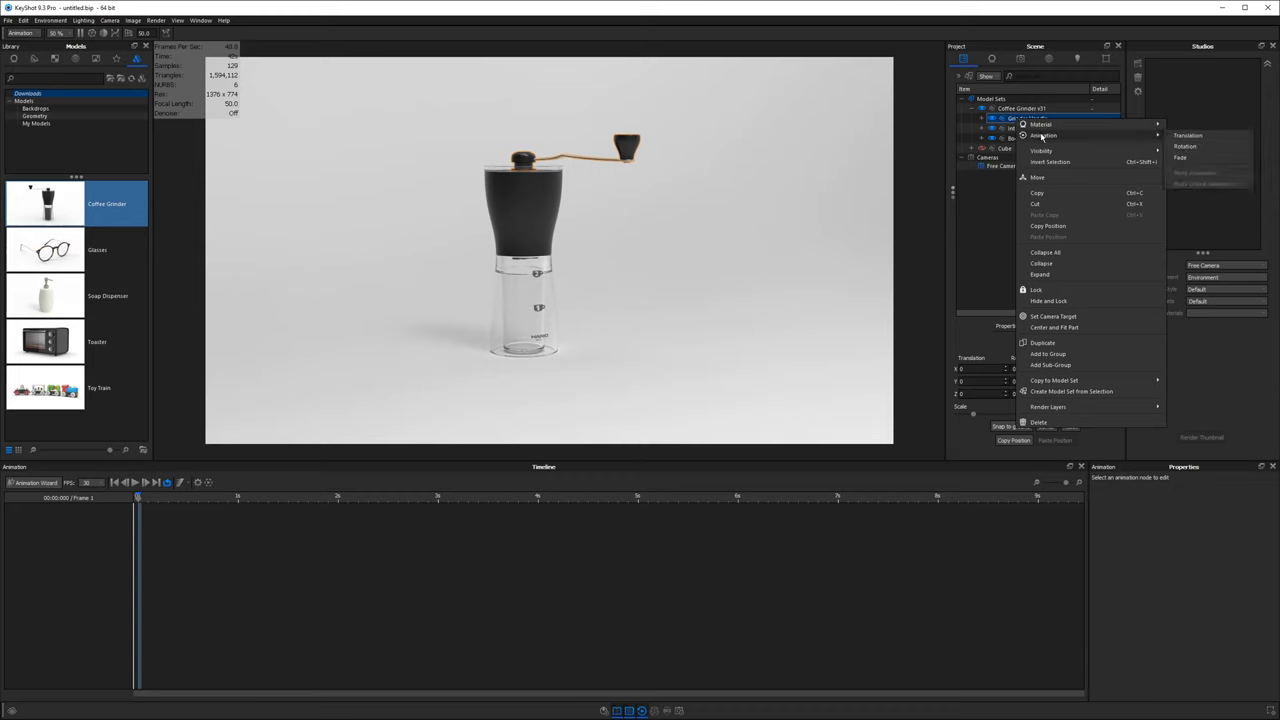
left_click(1188, 135)
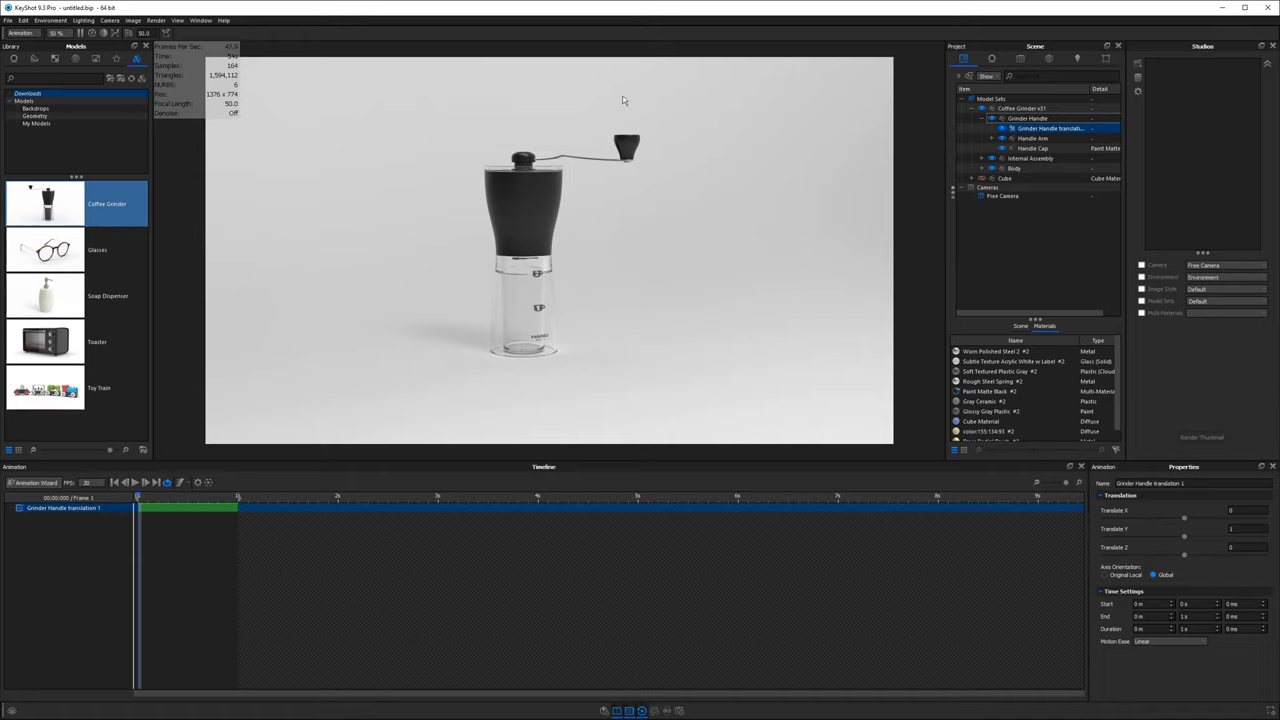
- Set the handle animation's Y translation to 100 and scrub the timeline to 1 second to check the handle's travel
left_click(628, 264)
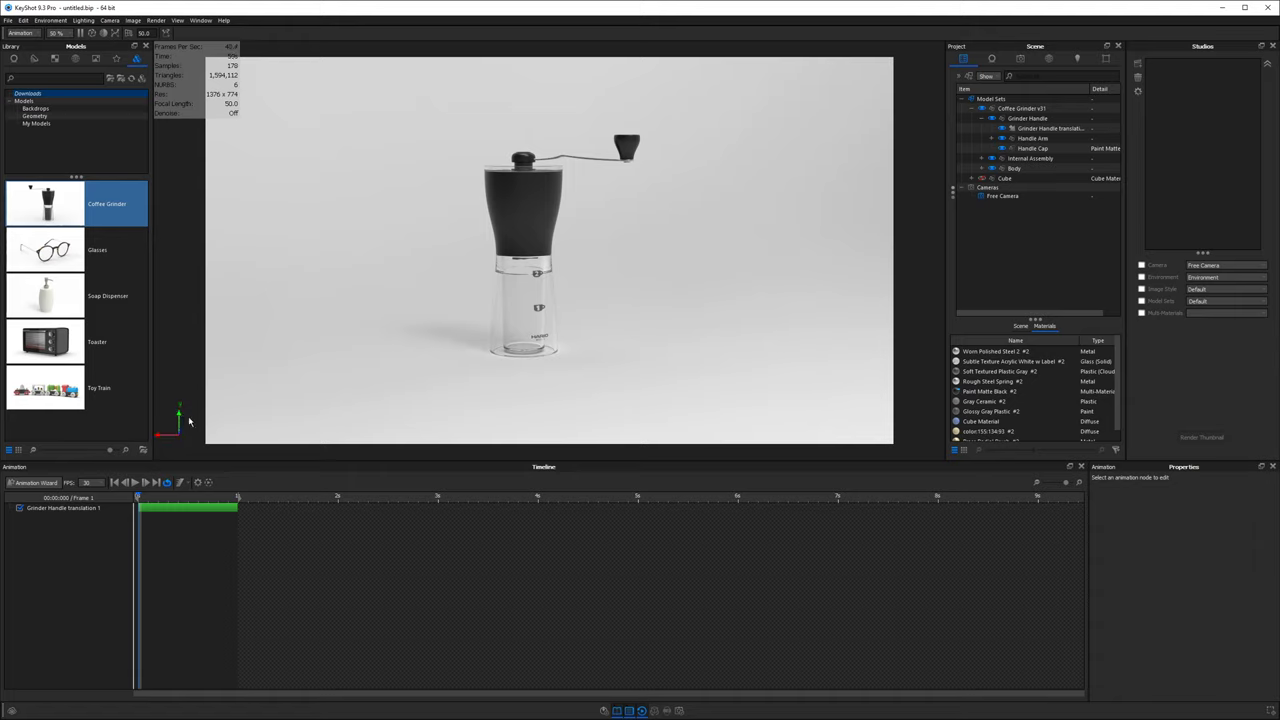
left_click_drag(269, 404, 328, 393)
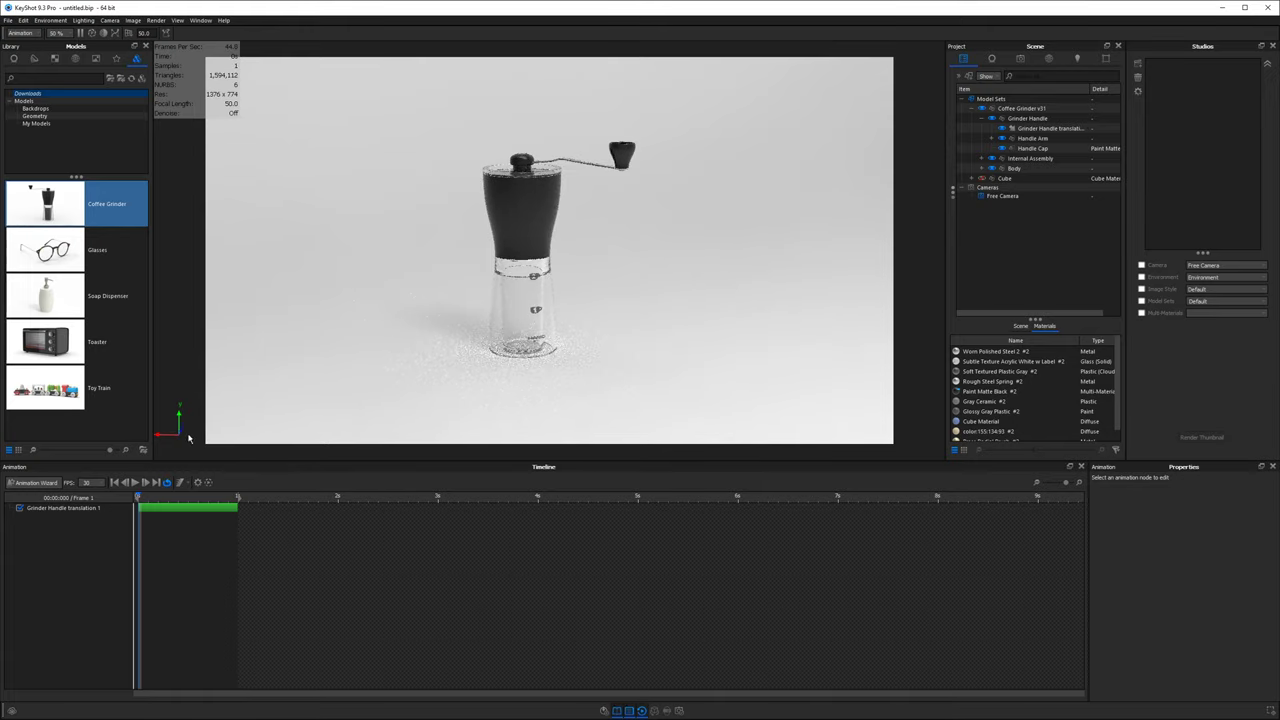
left_click(199, 509)
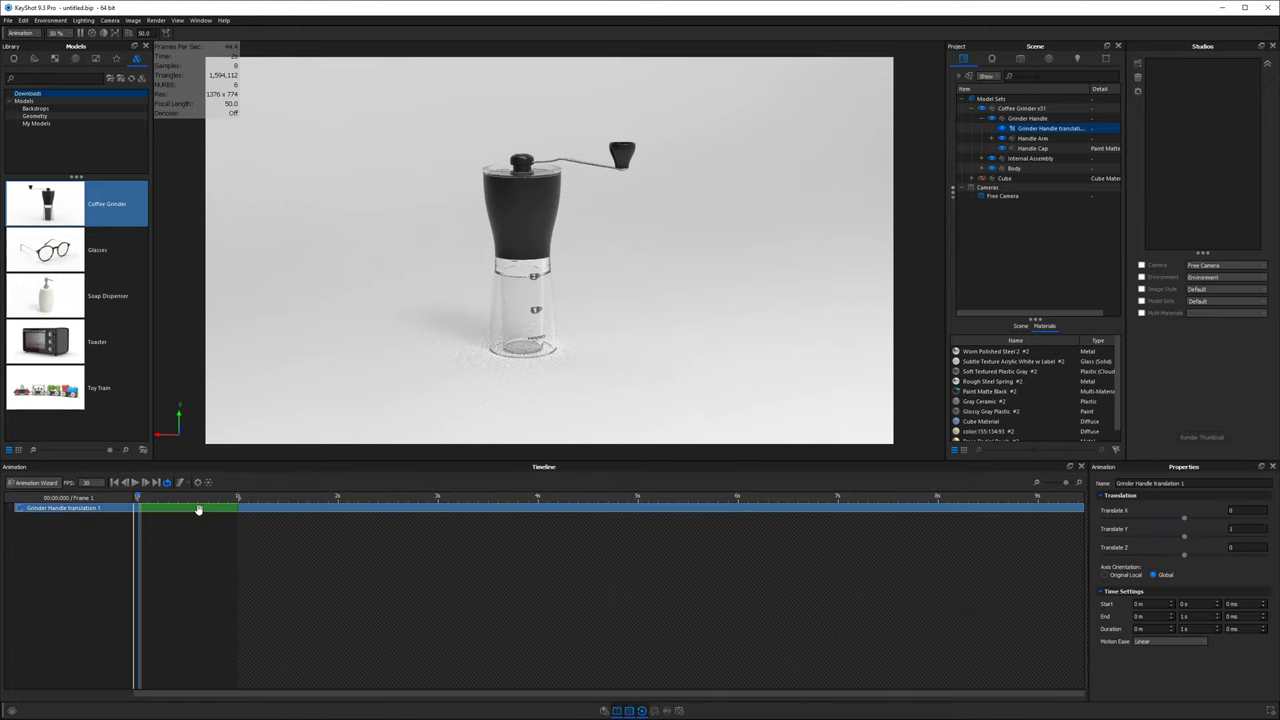
left_click(1243, 529)
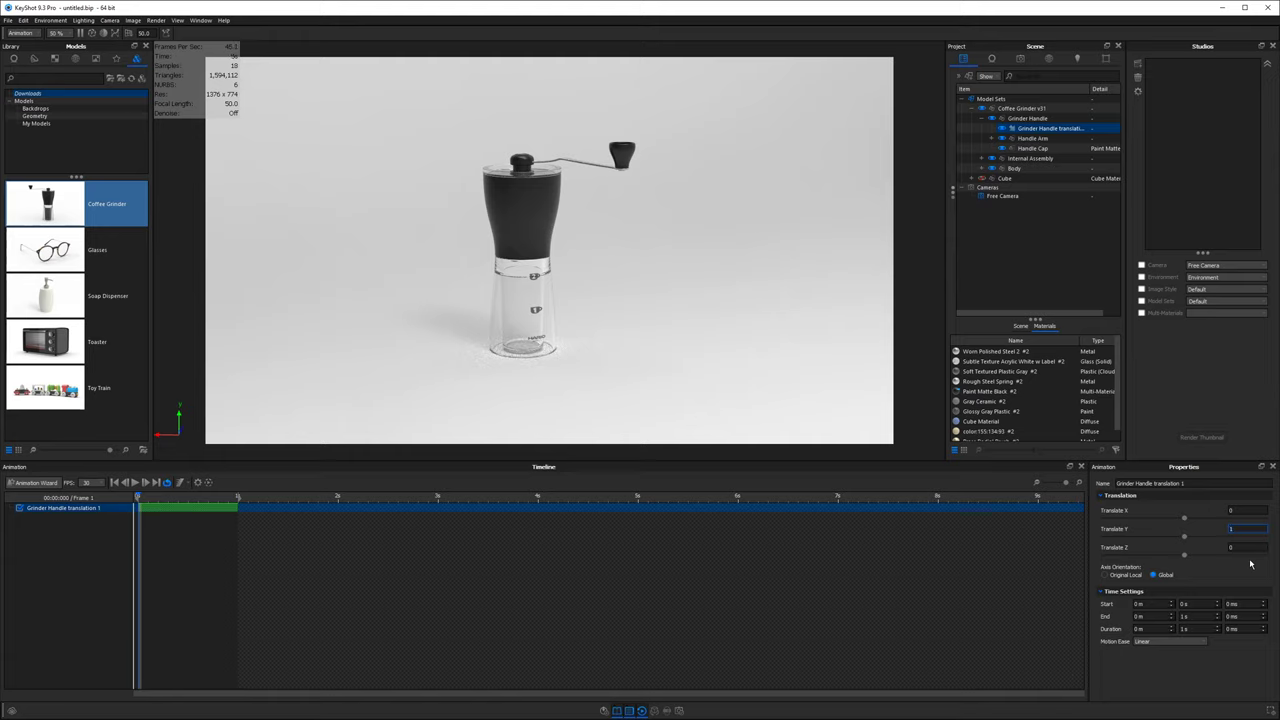
key("Return")
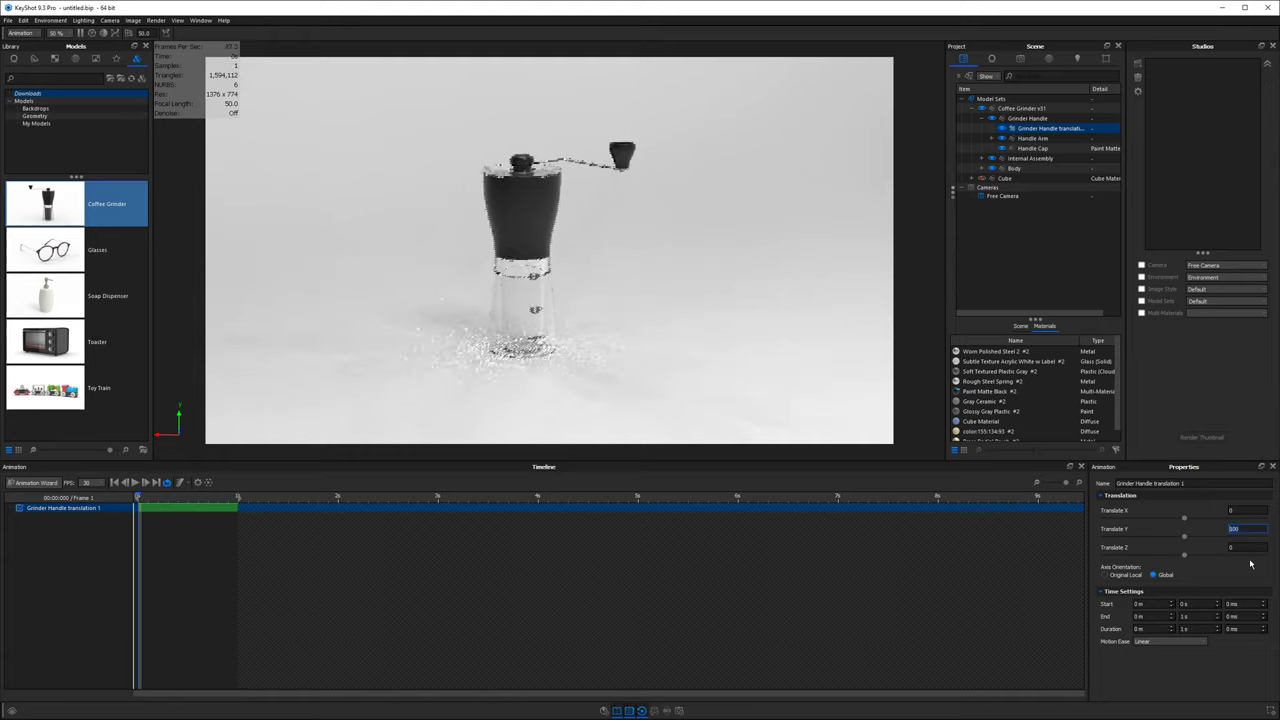
left_click_drag(138, 497, 238, 500)
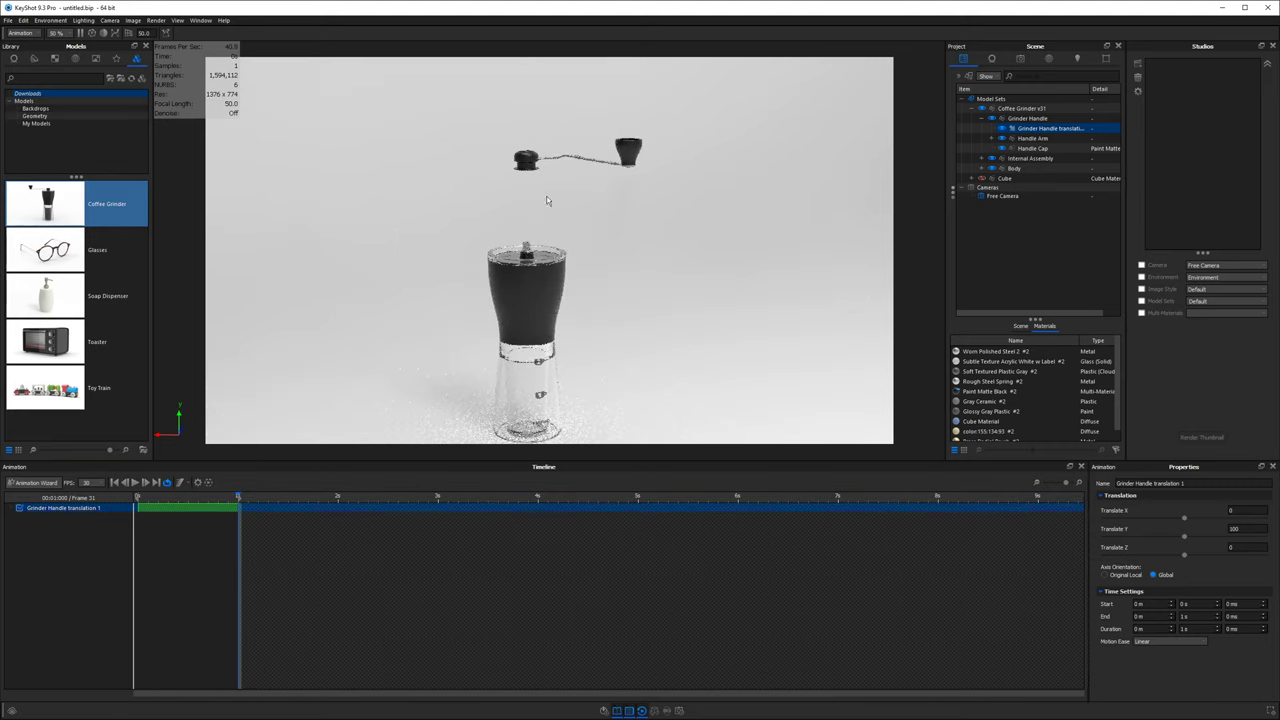
scroll(590, 258, "down", 3)
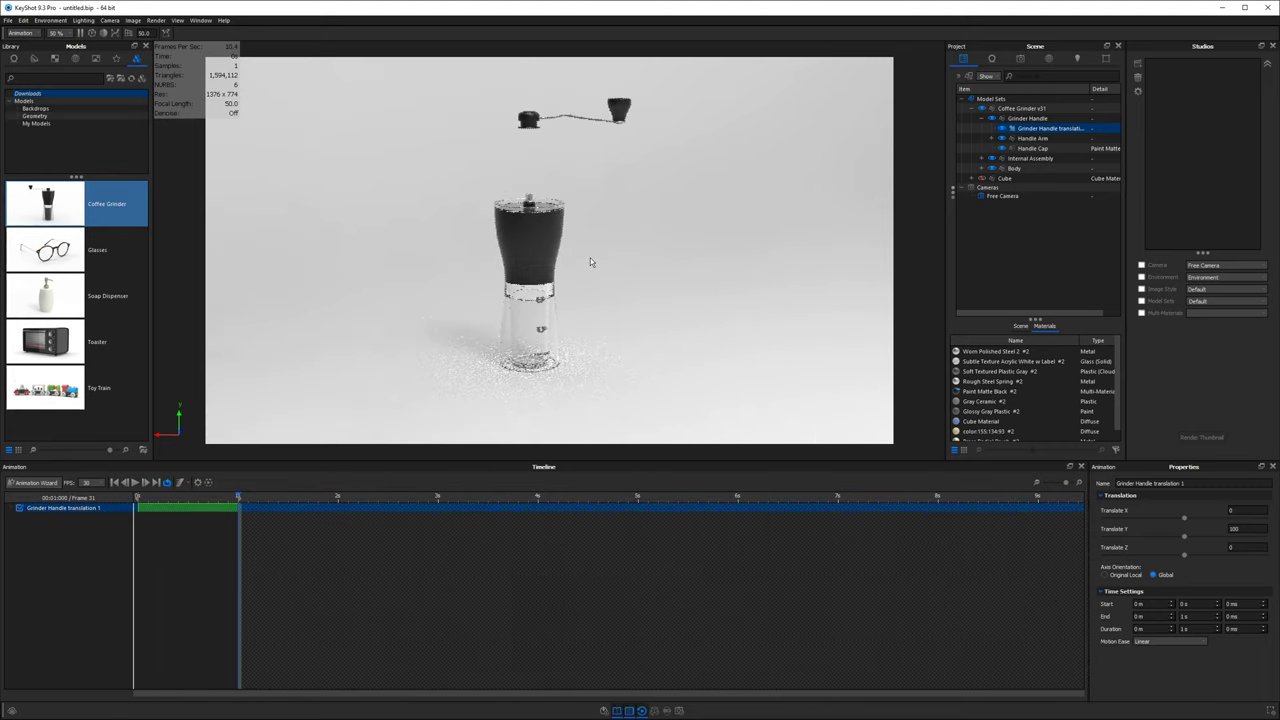
- Set the handle animation's Y translation to 25
left_click(1254, 529)
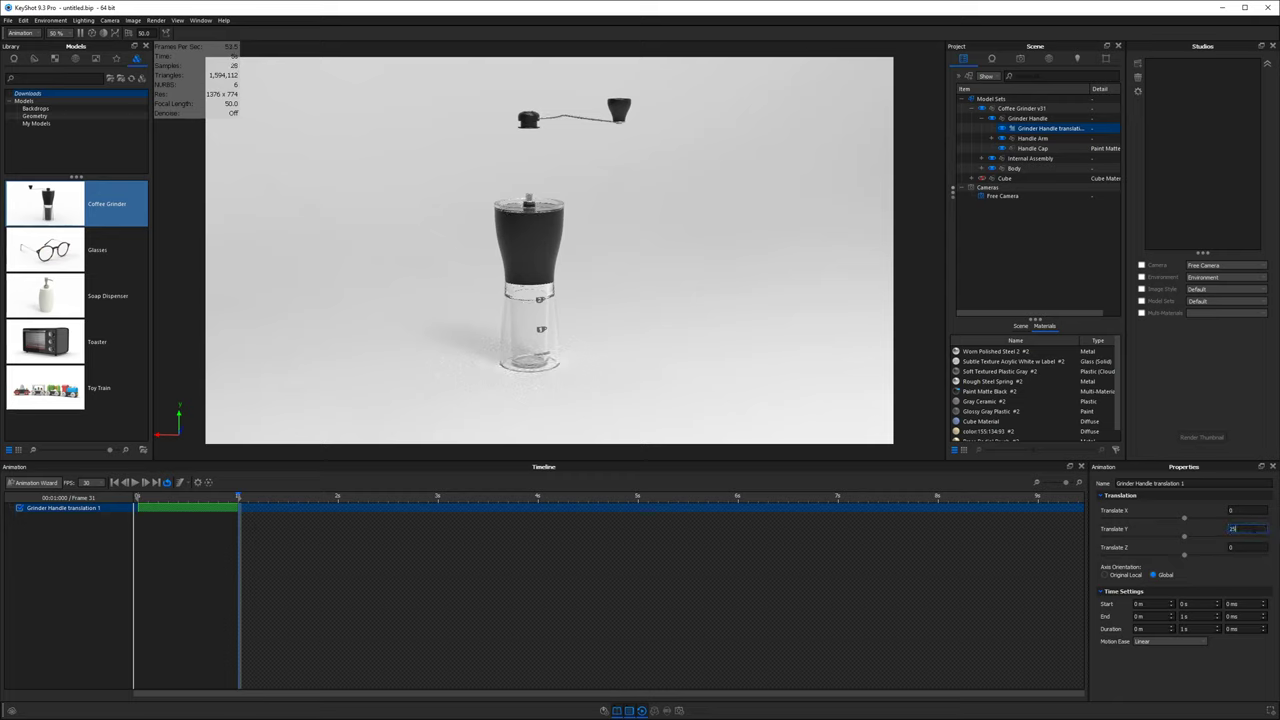
type("25")
key("Return")
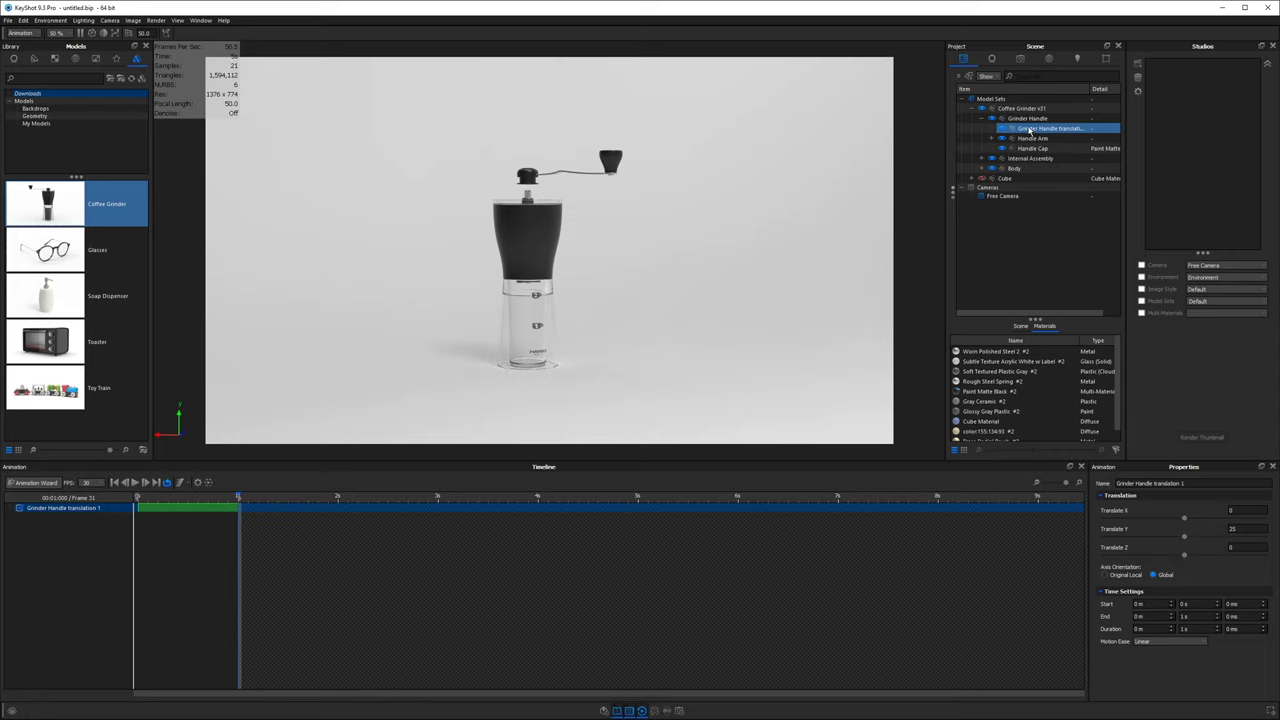
- Copy the handle's translation animation onto the whole Coffee Grinder model and scrub the timeline to update the motion
right_click(1030, 129)
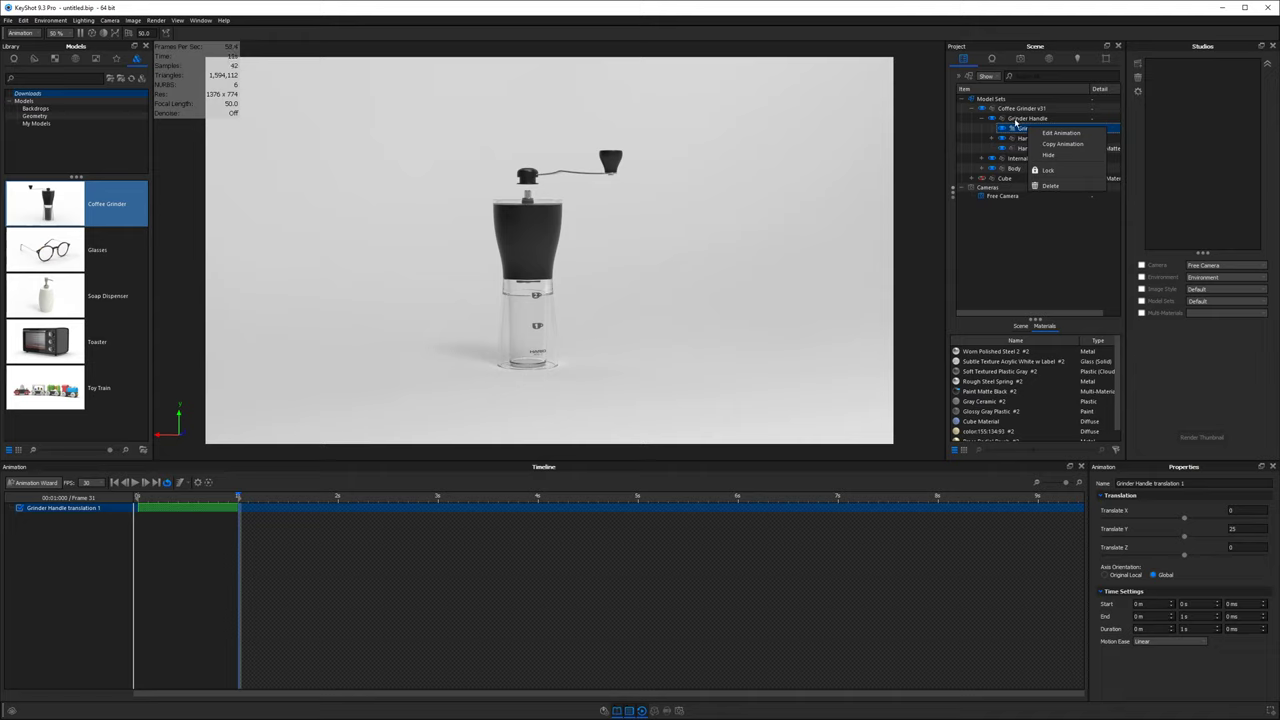
left_click(1012, 116)
left_click(1010, 109)
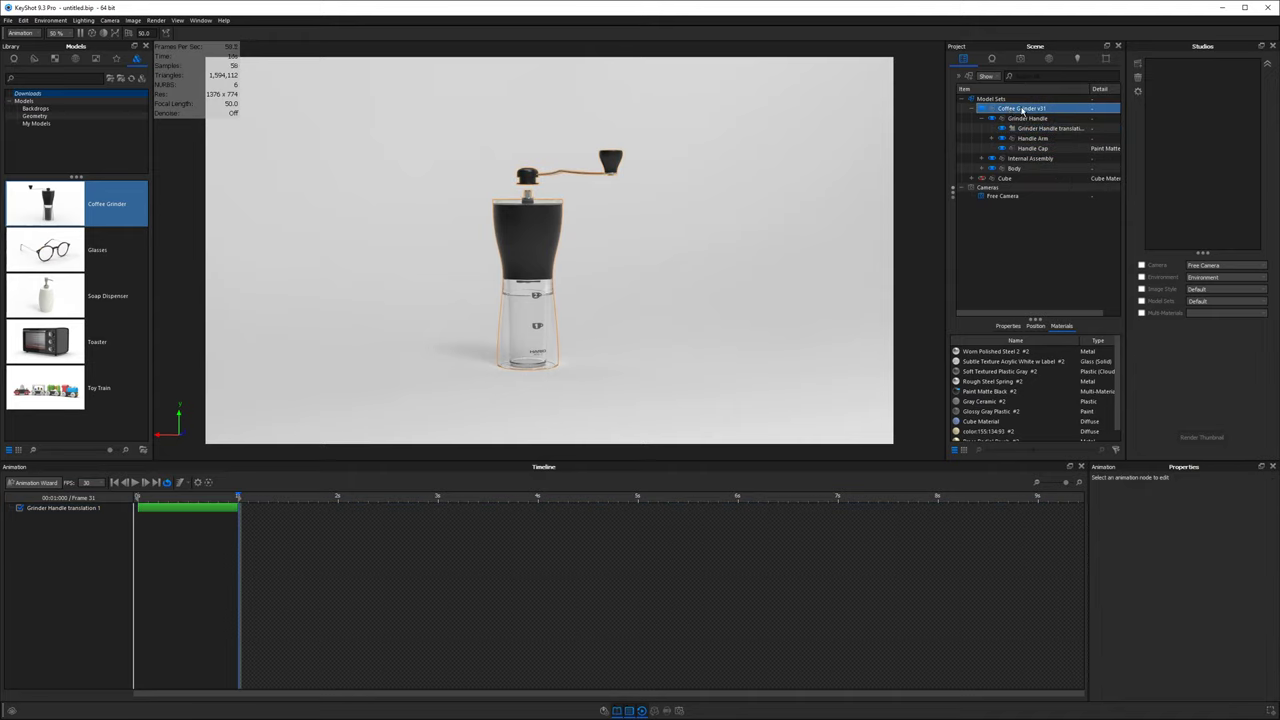
right_click(1022, 109)
mouse_move(1060, 124)
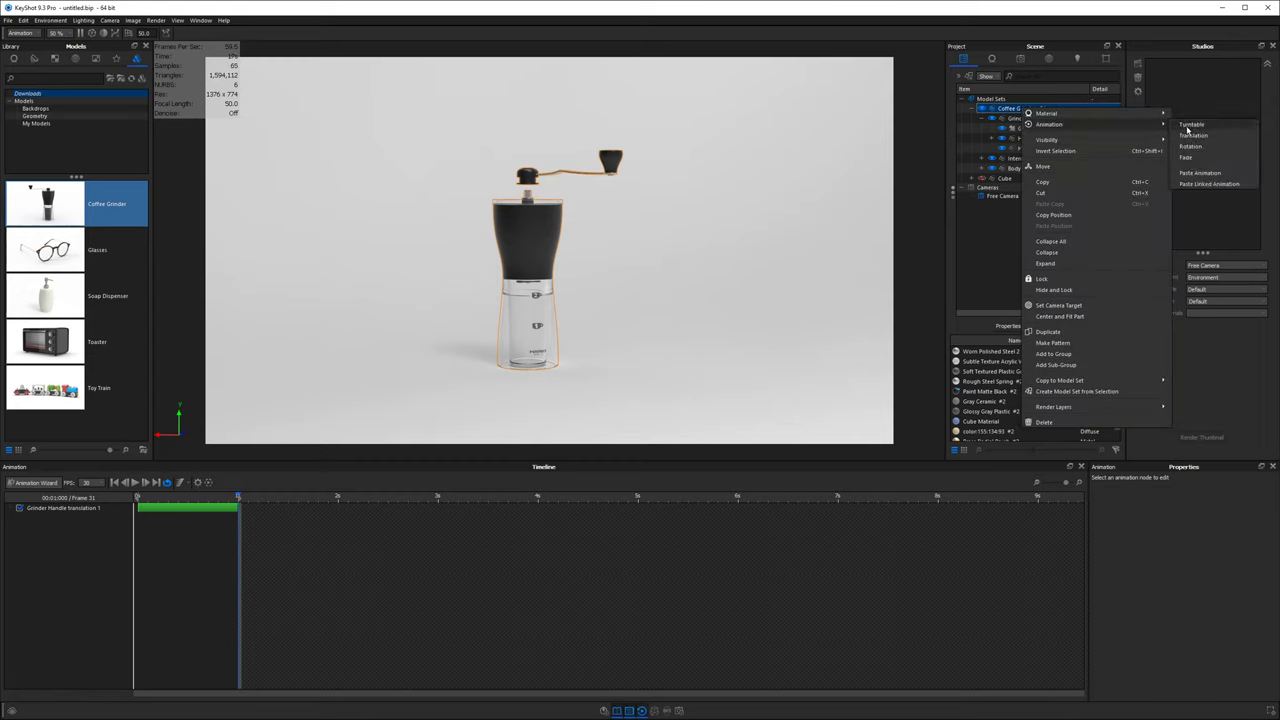
left_click(1198, 185)
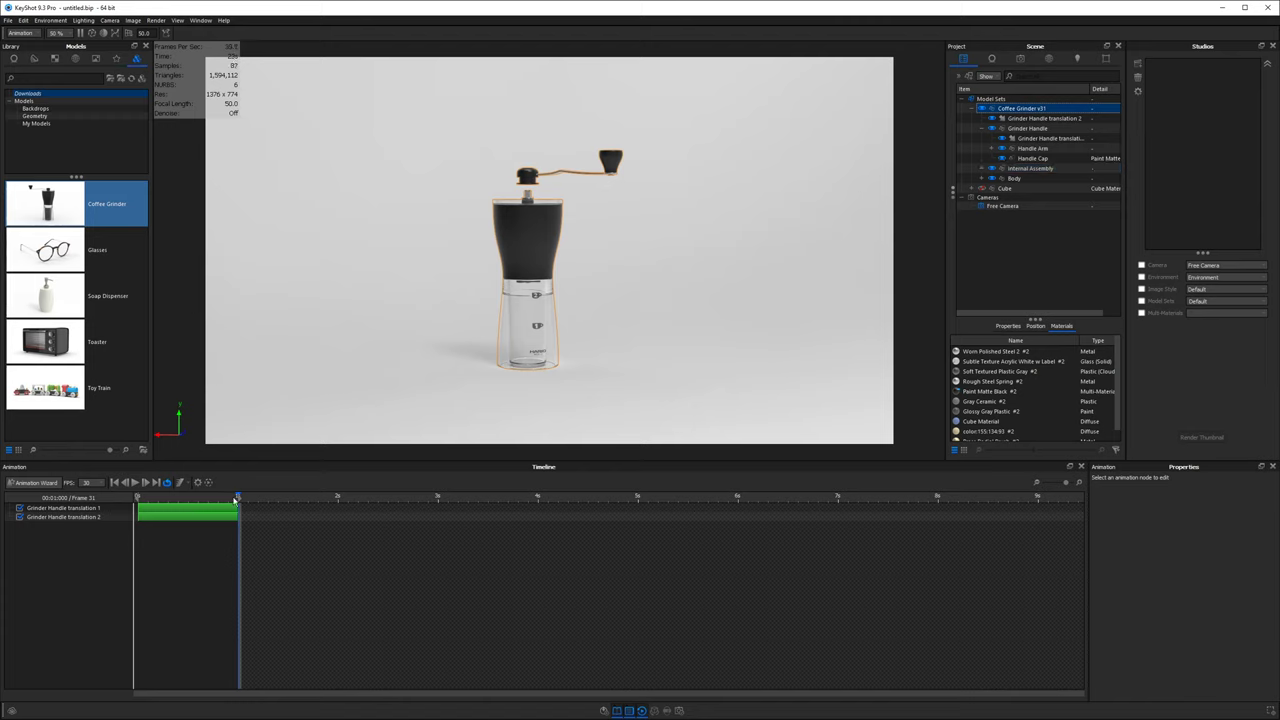
left_click_drag(236, 499, 286, 497)
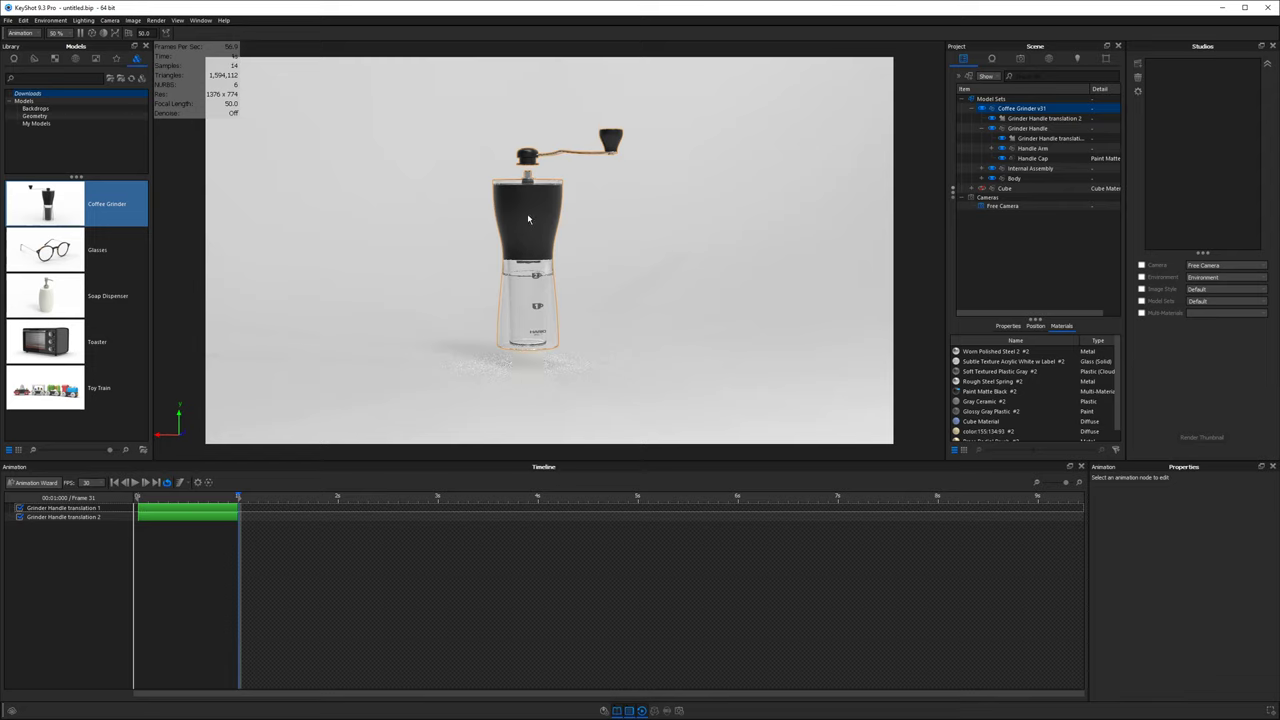
- Set the Y translation of the whole Coffee Grinder model's animation to 100
left_click(1040, 138)
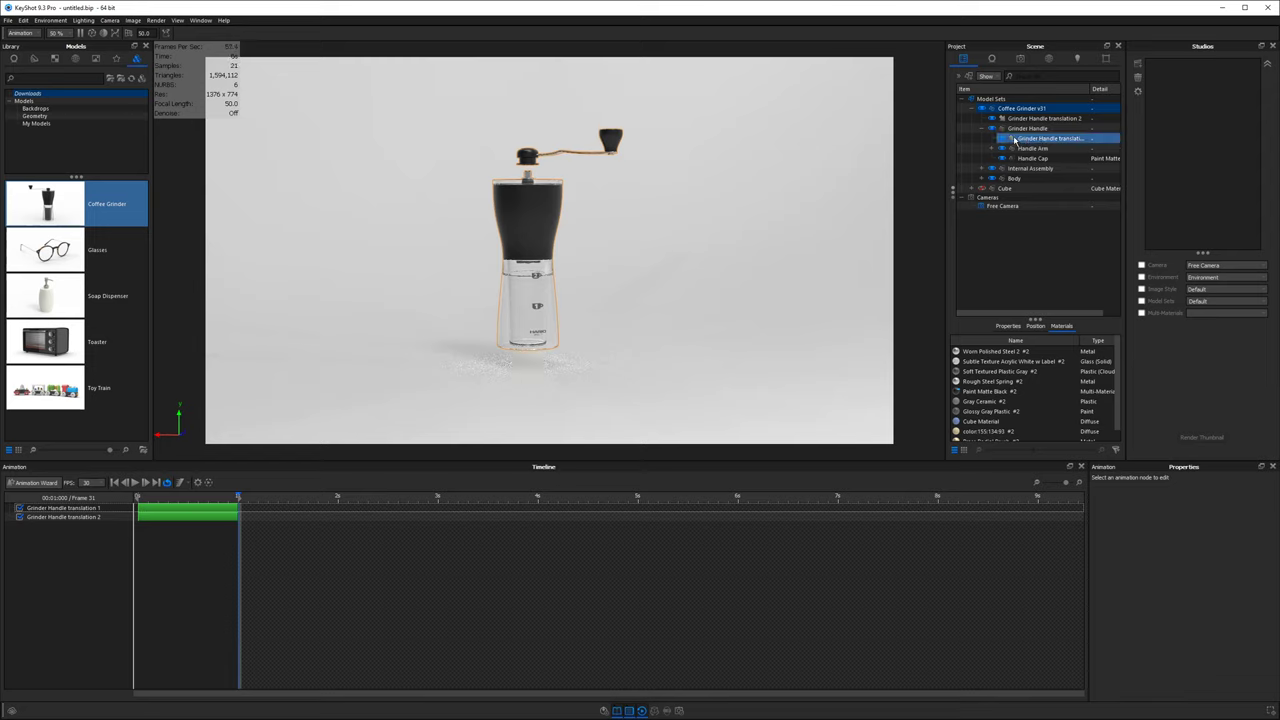
left_click(1015, 140)
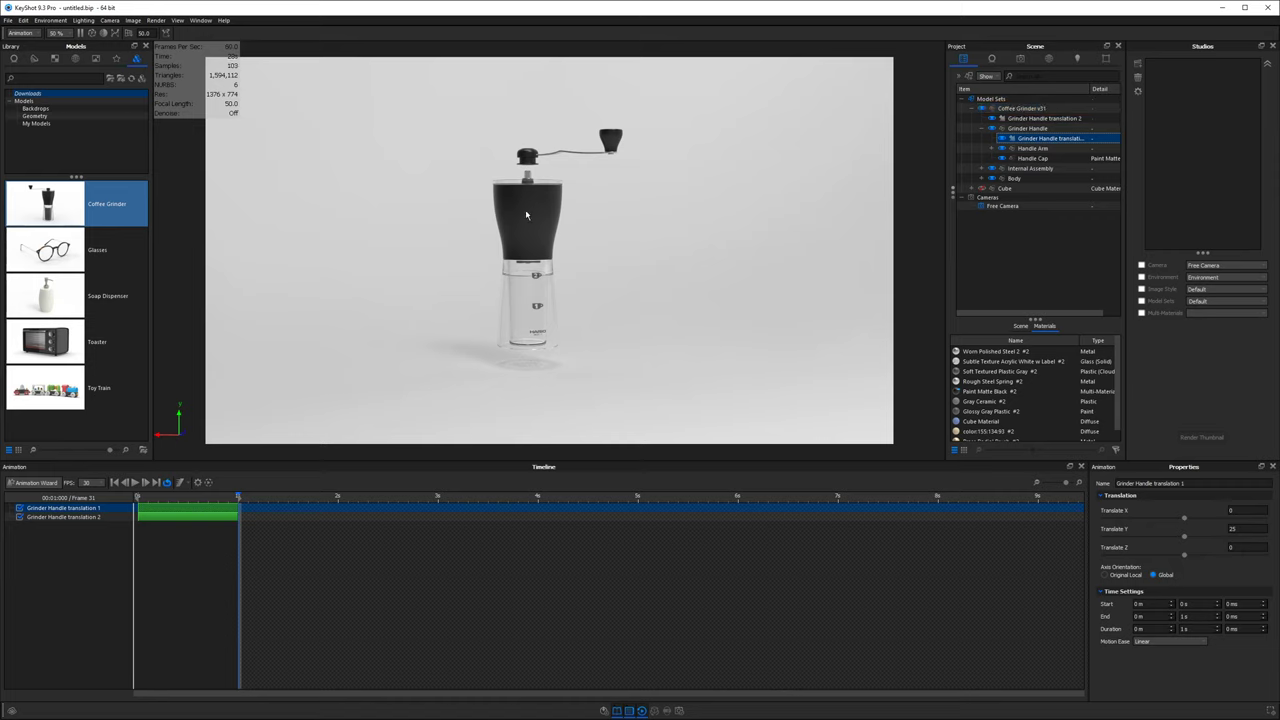
left_click(1045, 118)
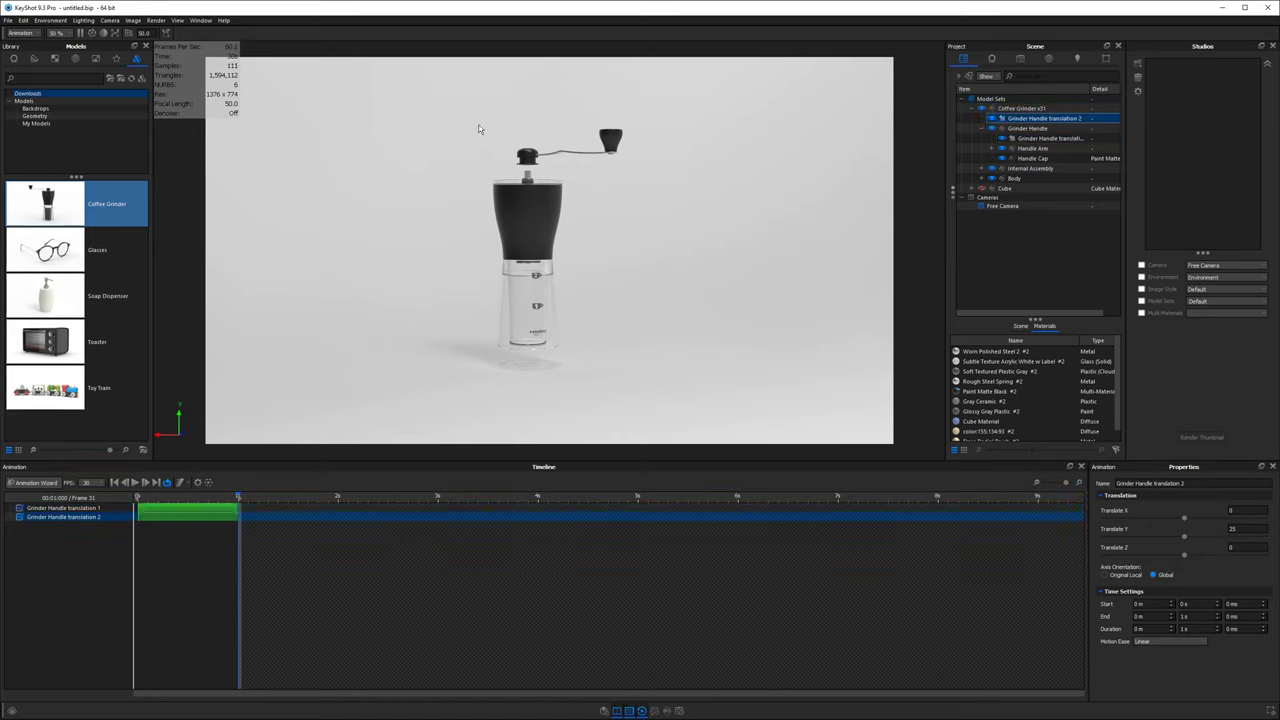
double_click(1240, 529)
type("100")
key("Return")
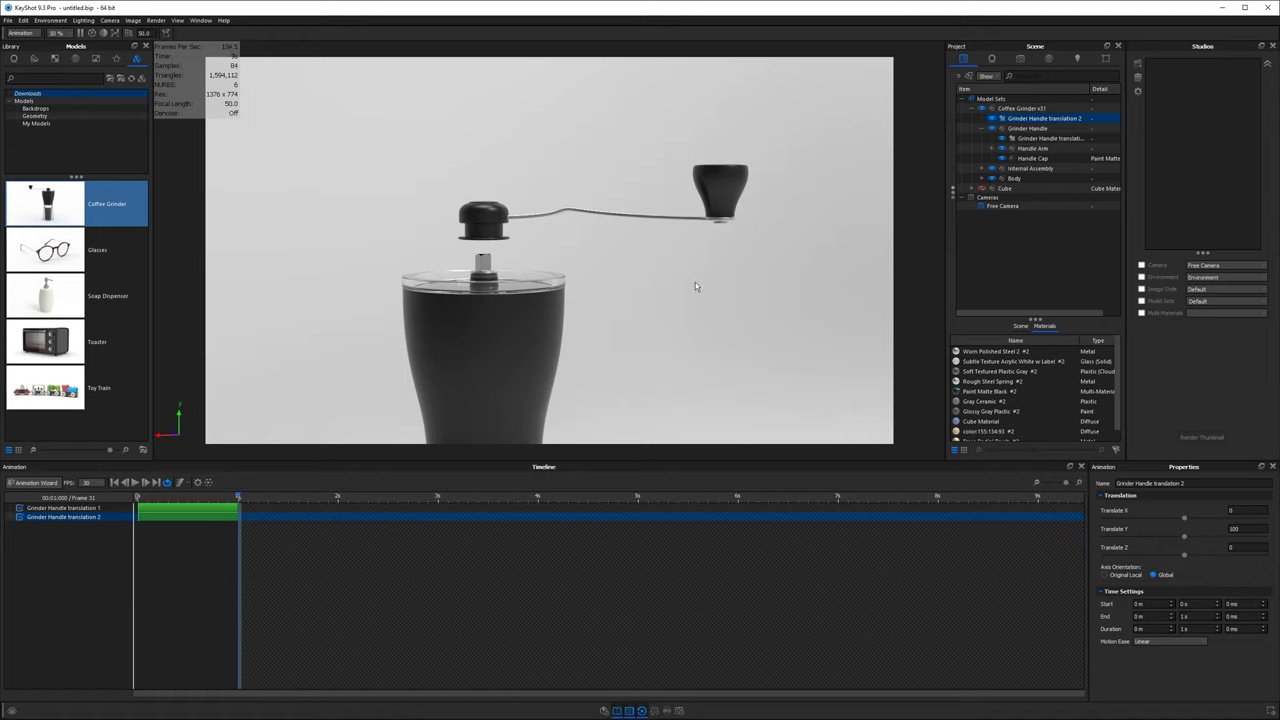
- Paste the copied translation animation onto the black knob at the handle's end and scrub the timeline to update the motion
scroll(694, 283, "down", 5)
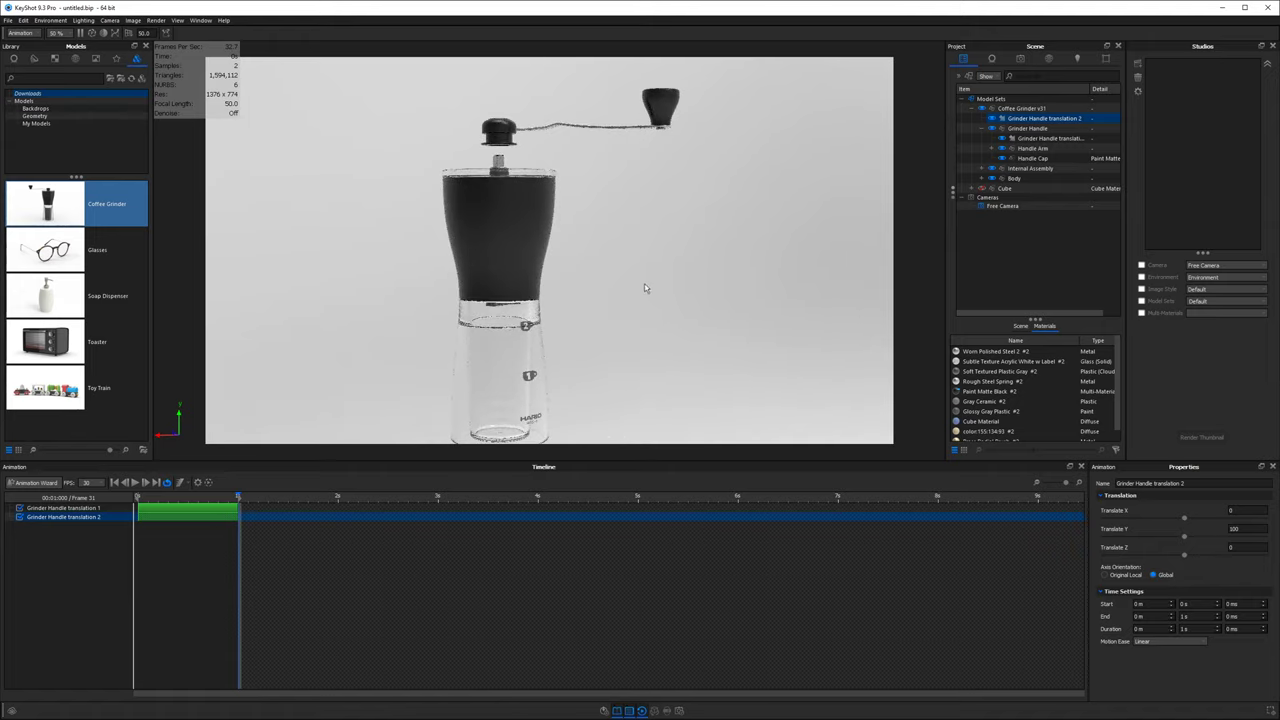
middle_click_drag(707, 240, 707, 252)
scroll(707, 256, "up", 5)
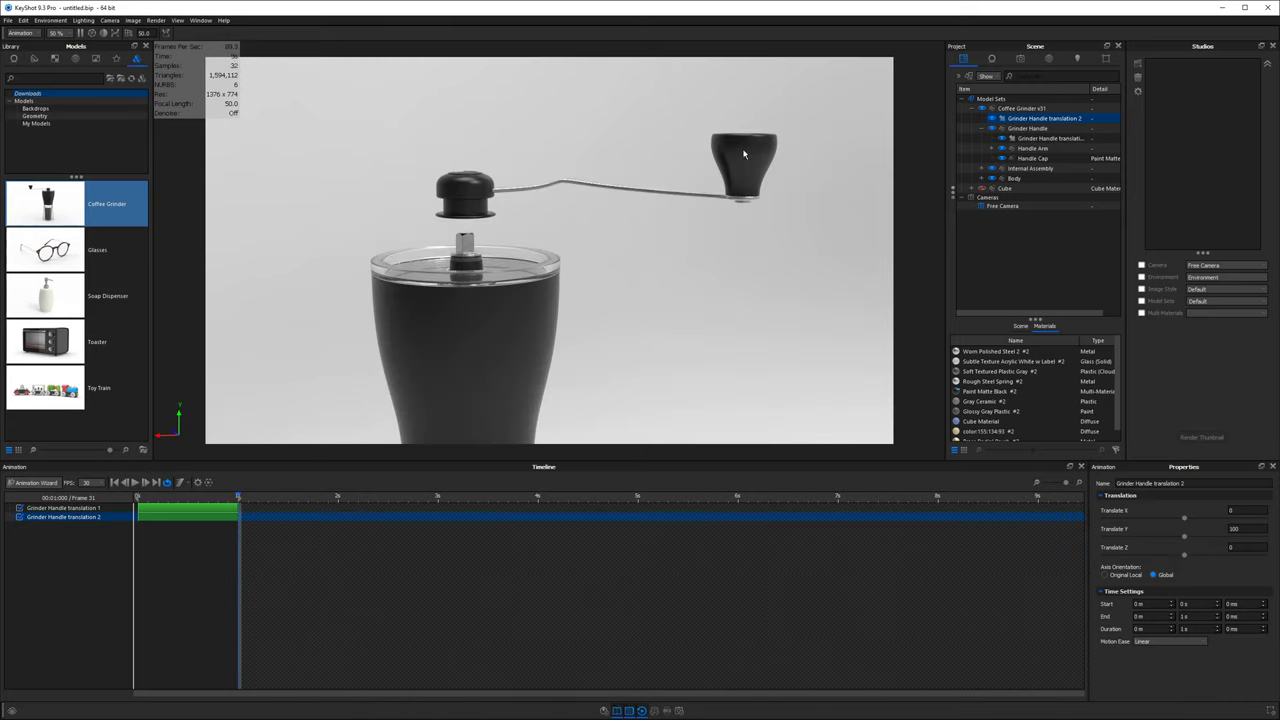
left_click(740, 152)
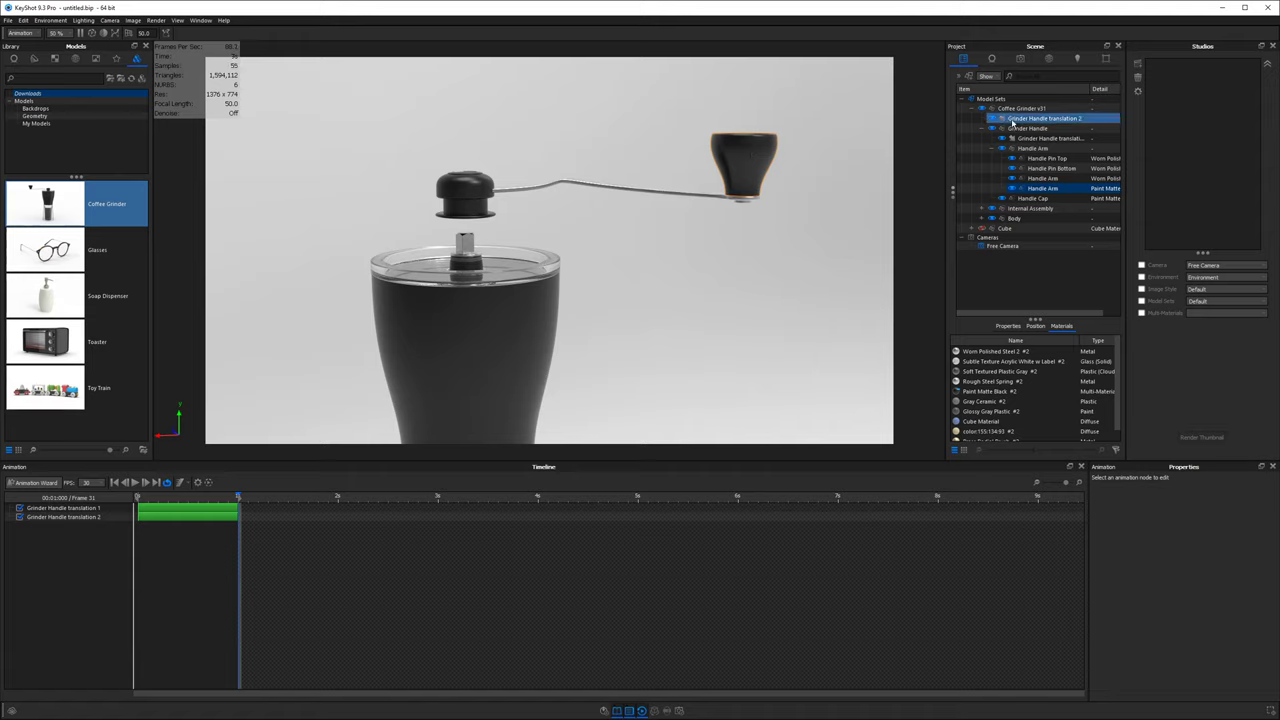
right_click(1030, 190)
mouse_move(1056, 207)
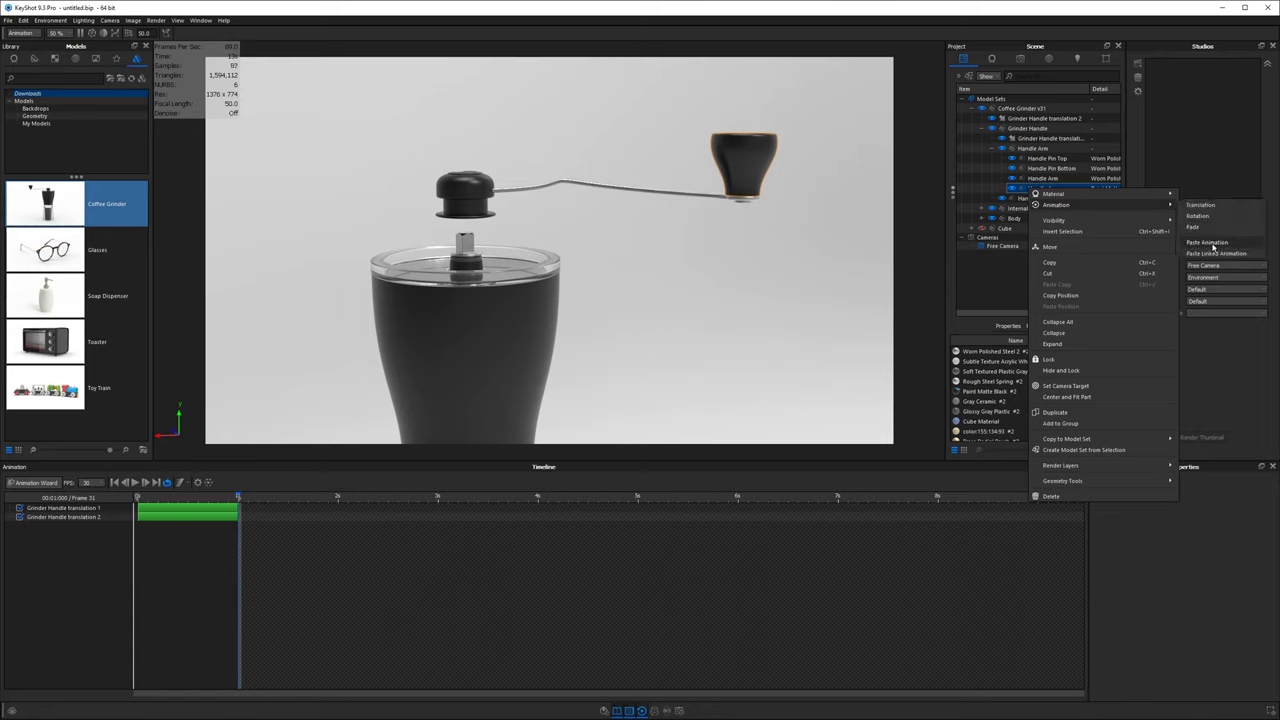
left_click(1209, 243)
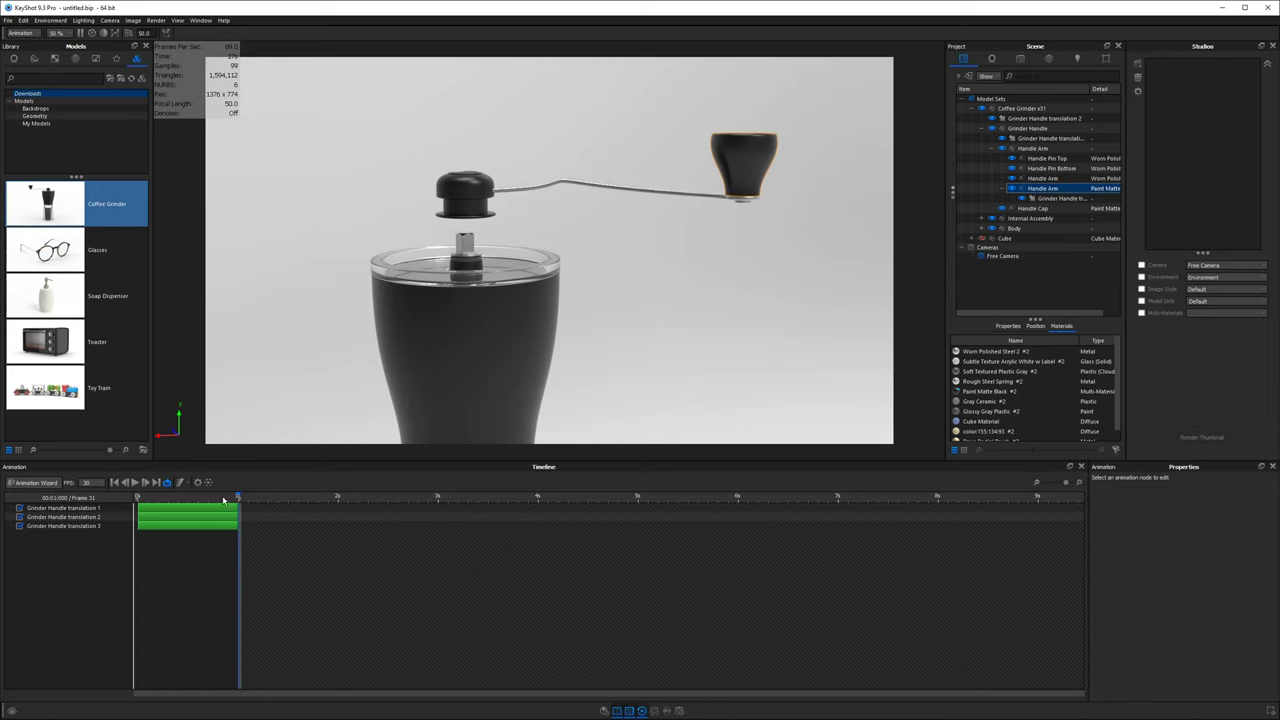
left_click_drag(226, 498, 280, 496)
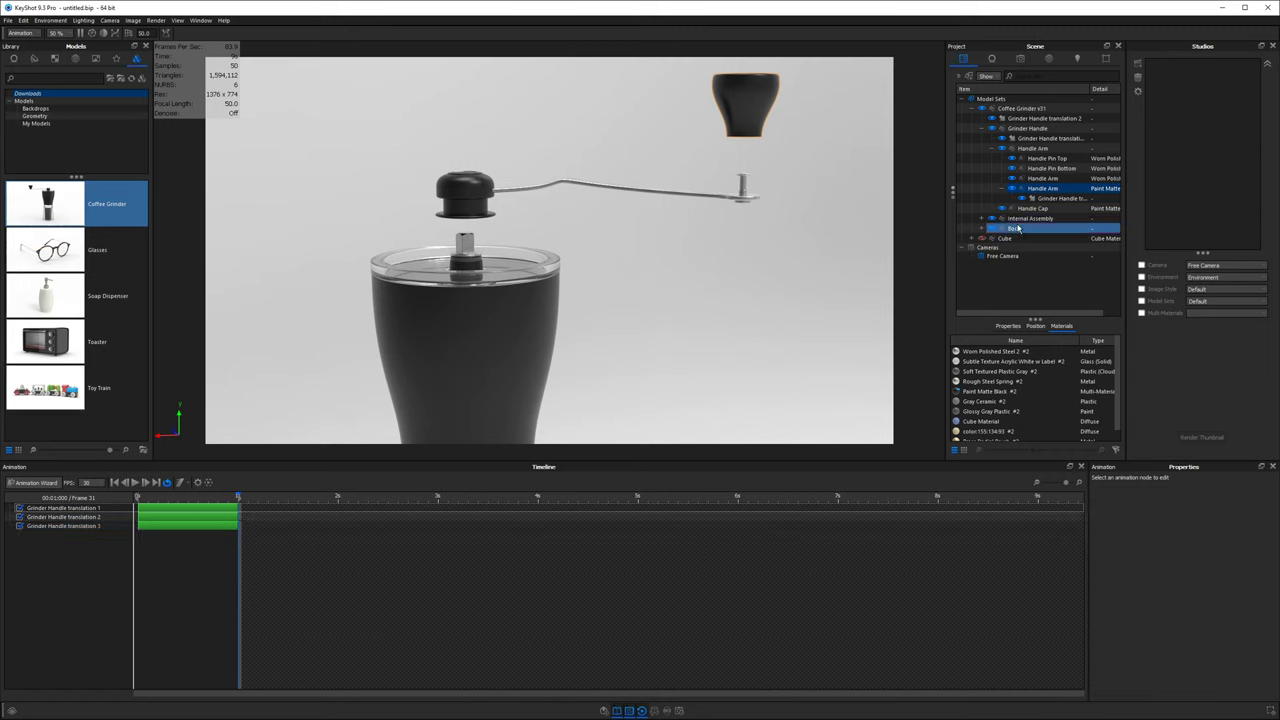
- Set the Y translation of the black knob's animation to 5
left_click(1050, 199)
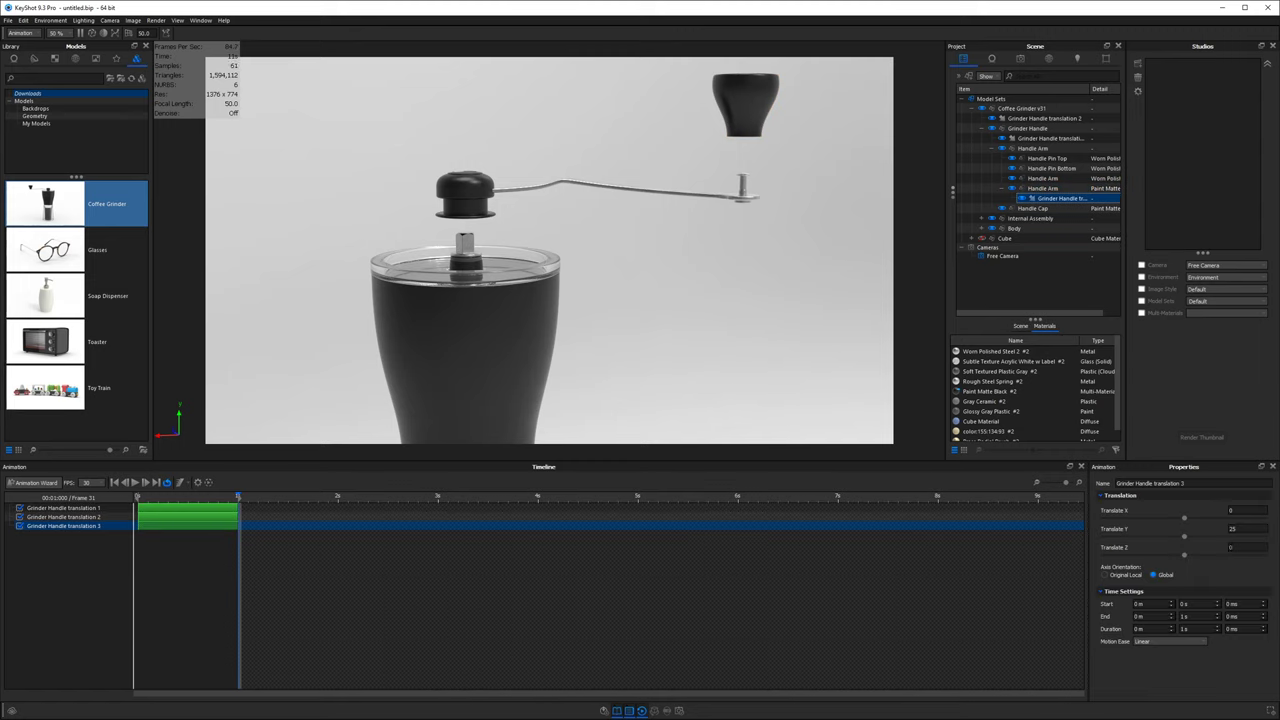
left_click_drag(1243, 529, 1160, 535)
key("Return")
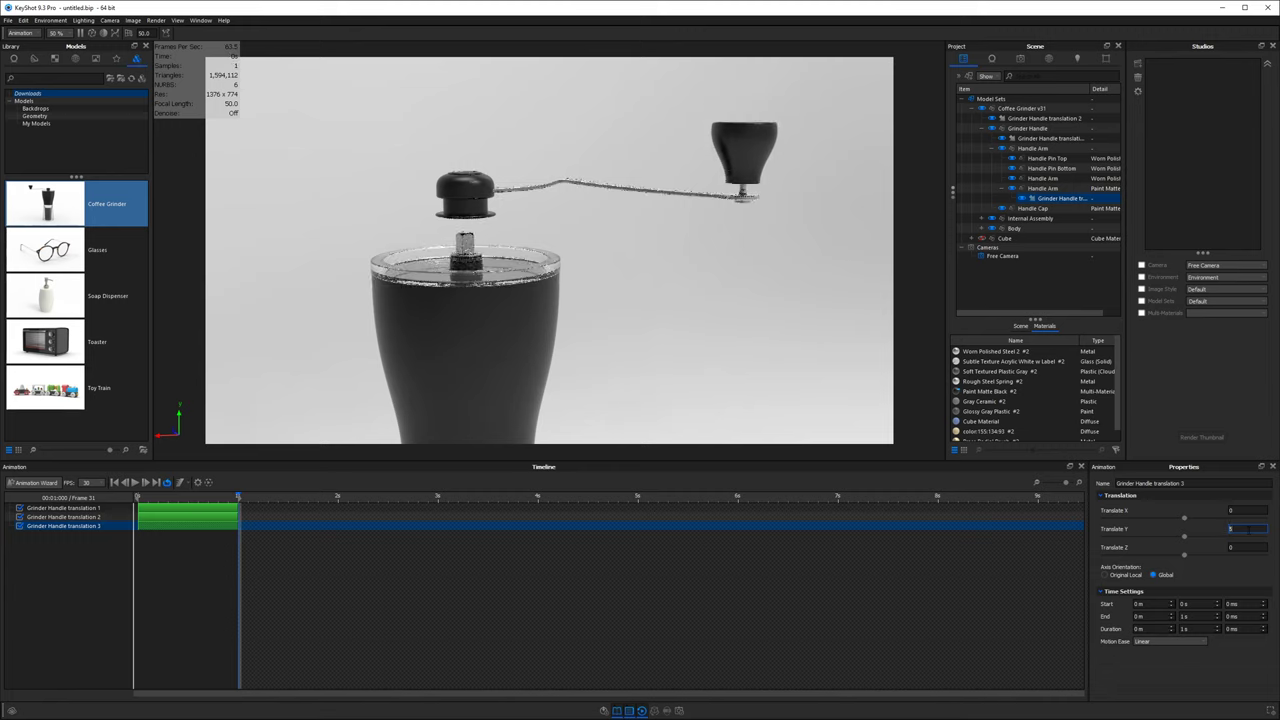
- Copy the black knob's translation animation onto the Handle Pin Top and scrub the timeline to update the motion
right_click(1046, 200)
left_click(1062, 214)
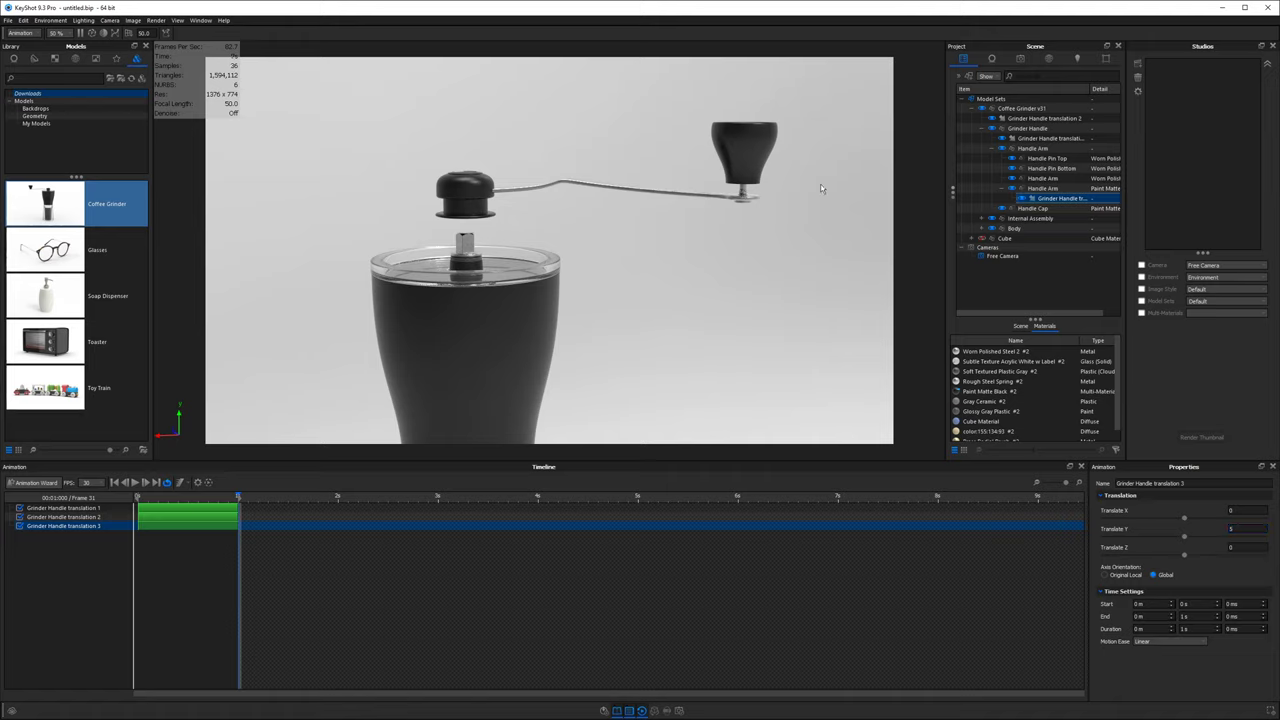
left_click(741, 191)
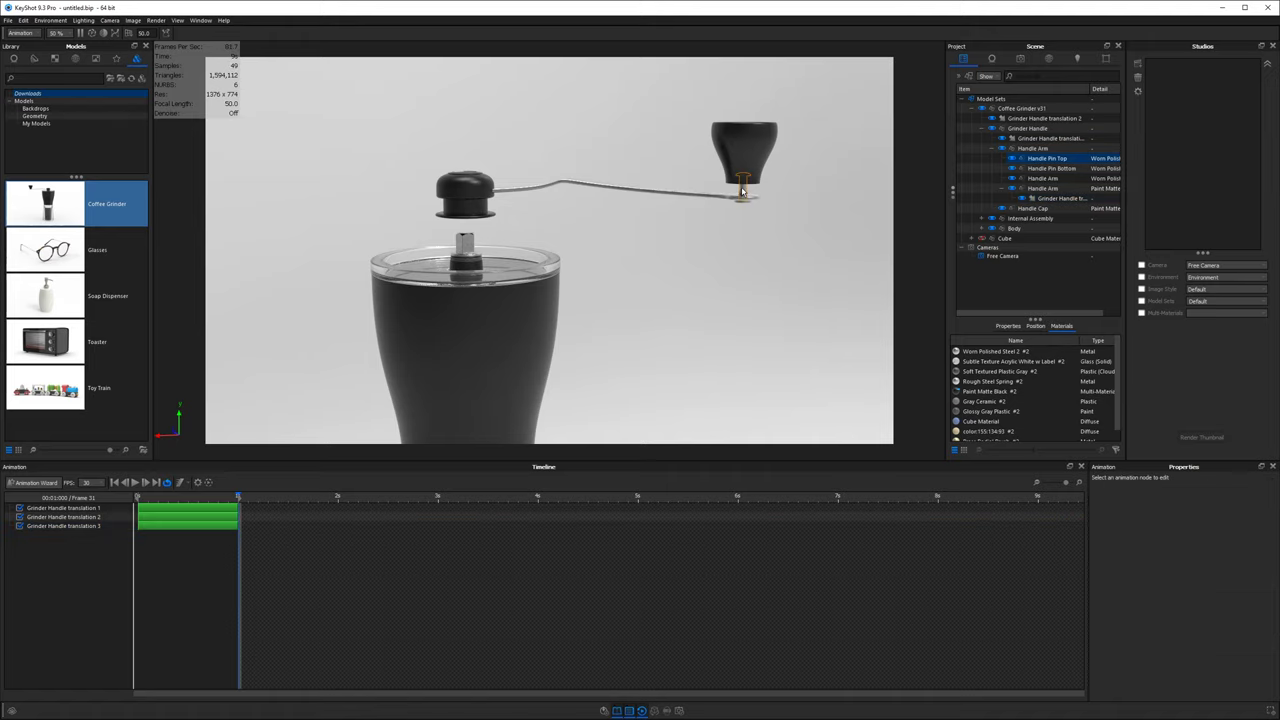
right_click(1045, 159)
mouse_move(1064, 177)
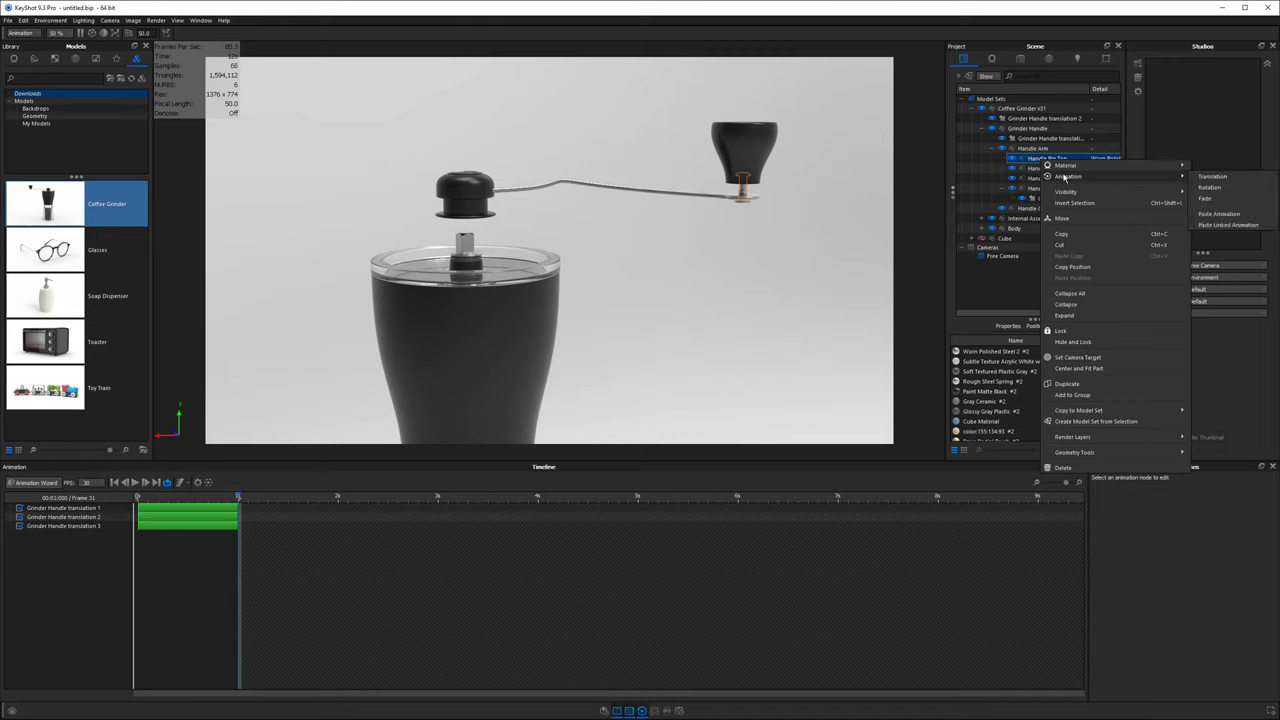
left_click(1229, 214)
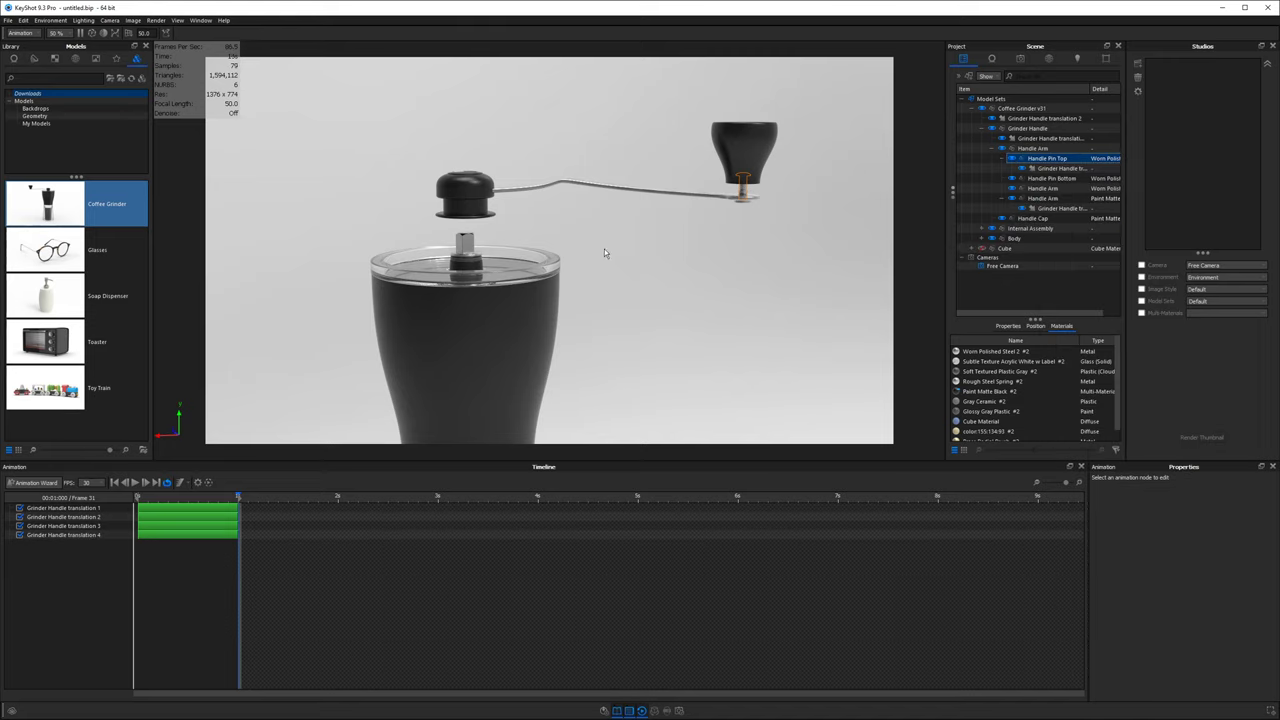
left_click_drag(237, 496, 287, 497)
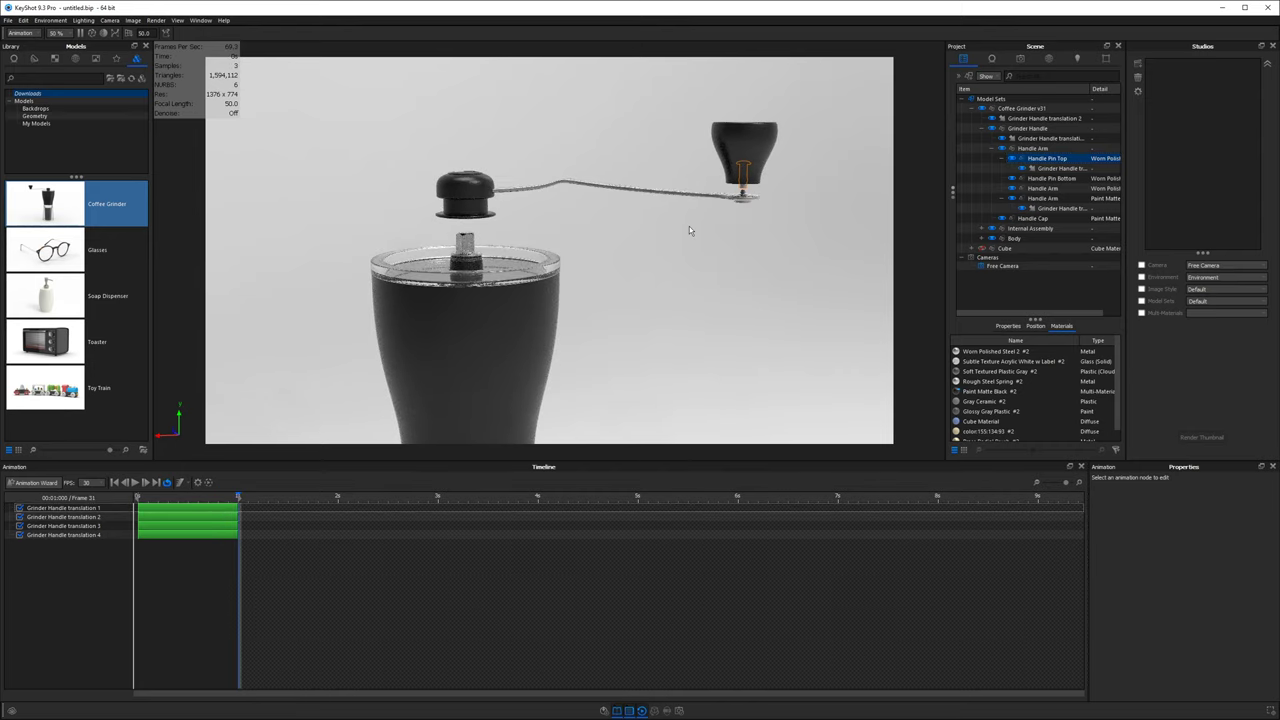
- Set the Y translation of the Handle Pin Top's animation to 25
left_click(1105, 187)
left_click(1060, 168)
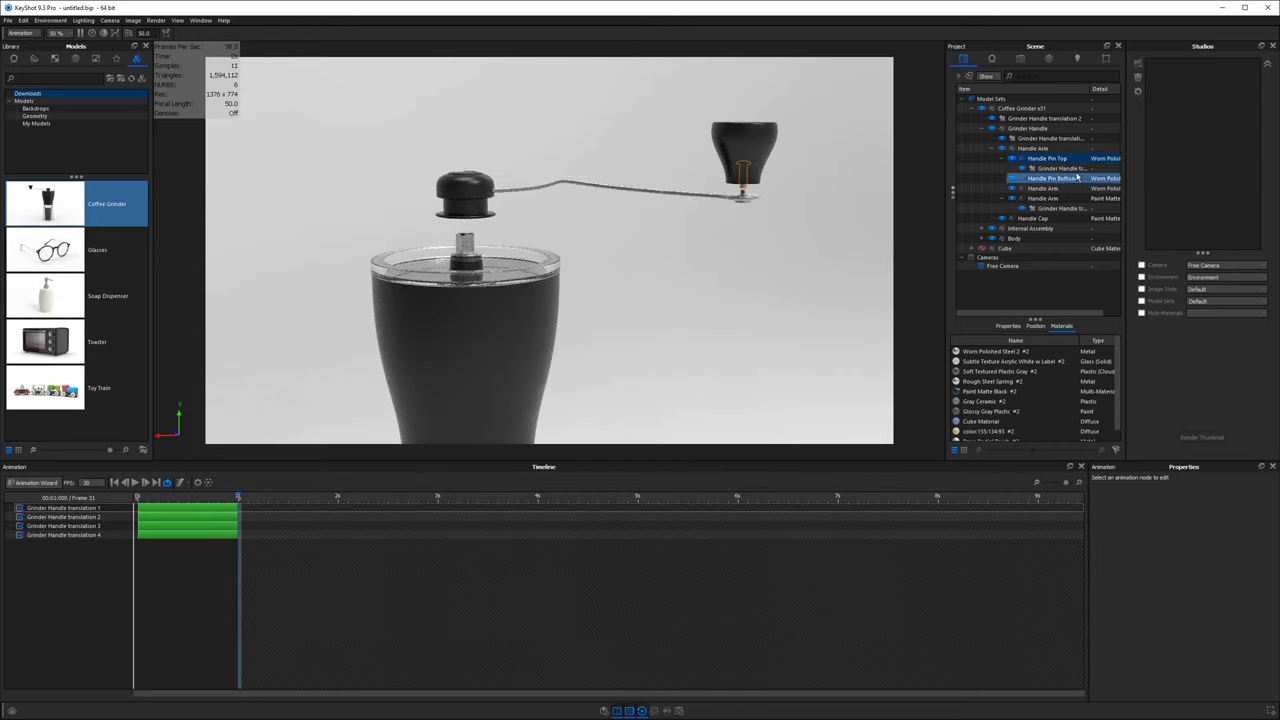
left_click(1245, 527)
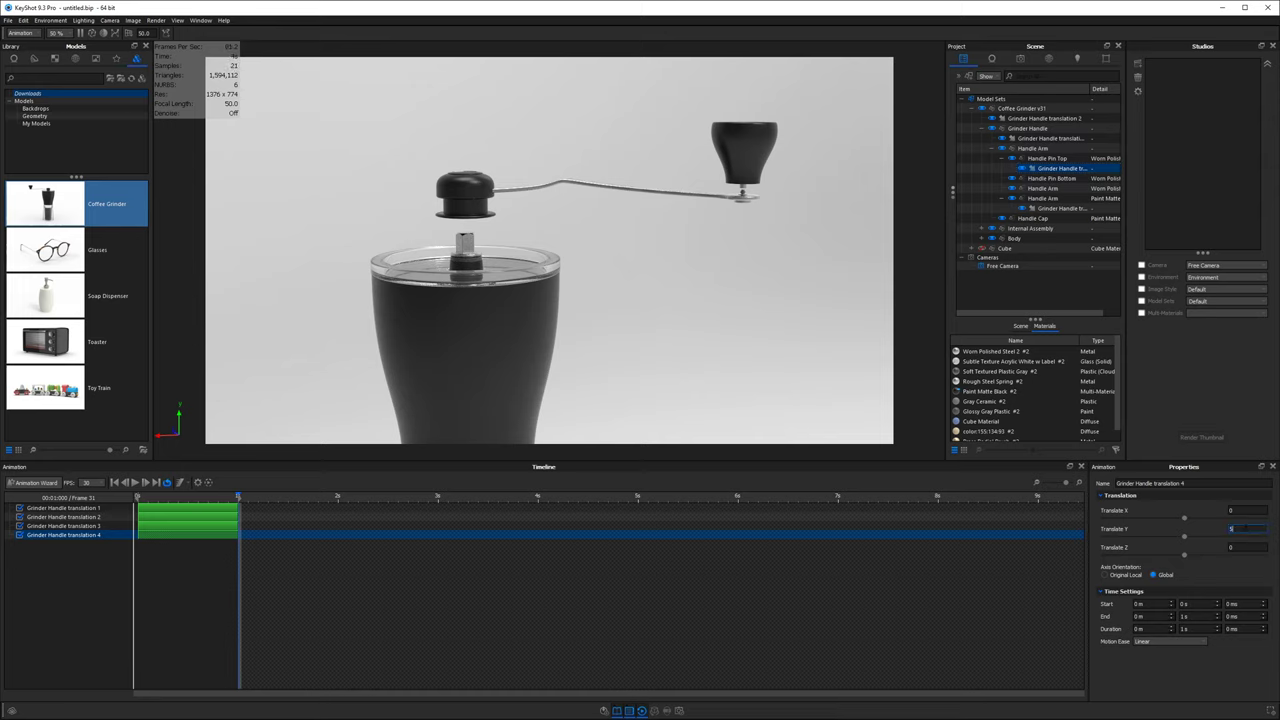
type("25")
key("Return")
- Paste the copied translation animation onto the Handle Pin Bottom and scrub the timeline to update the motion
left_click(1050, 178)
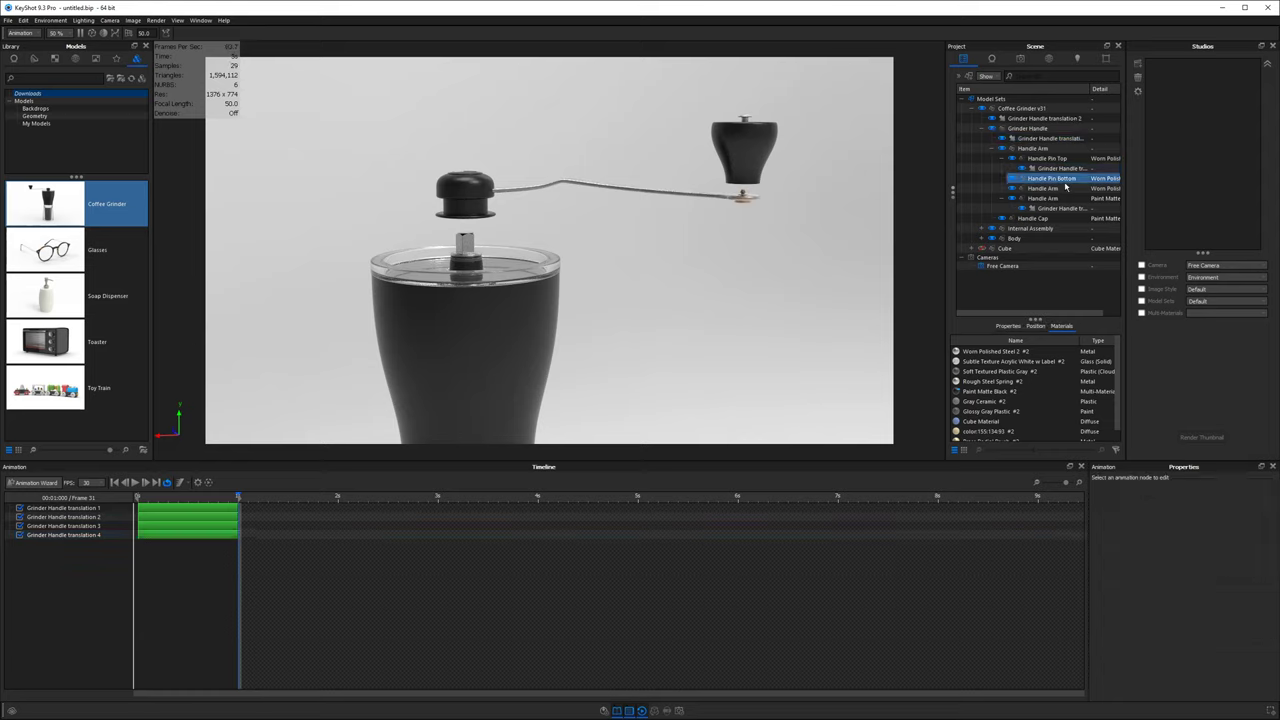
right_click(1050, 180)
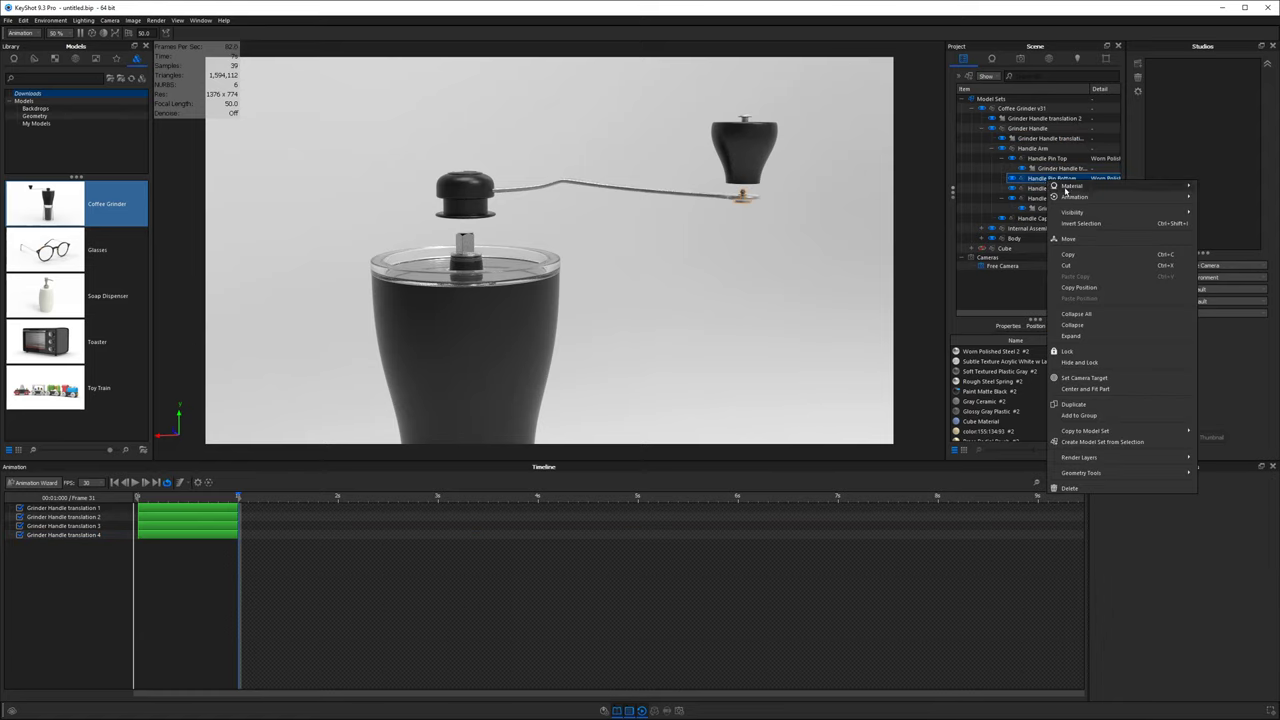
mouse_move(1141, 200)
left_click(1226, 234)
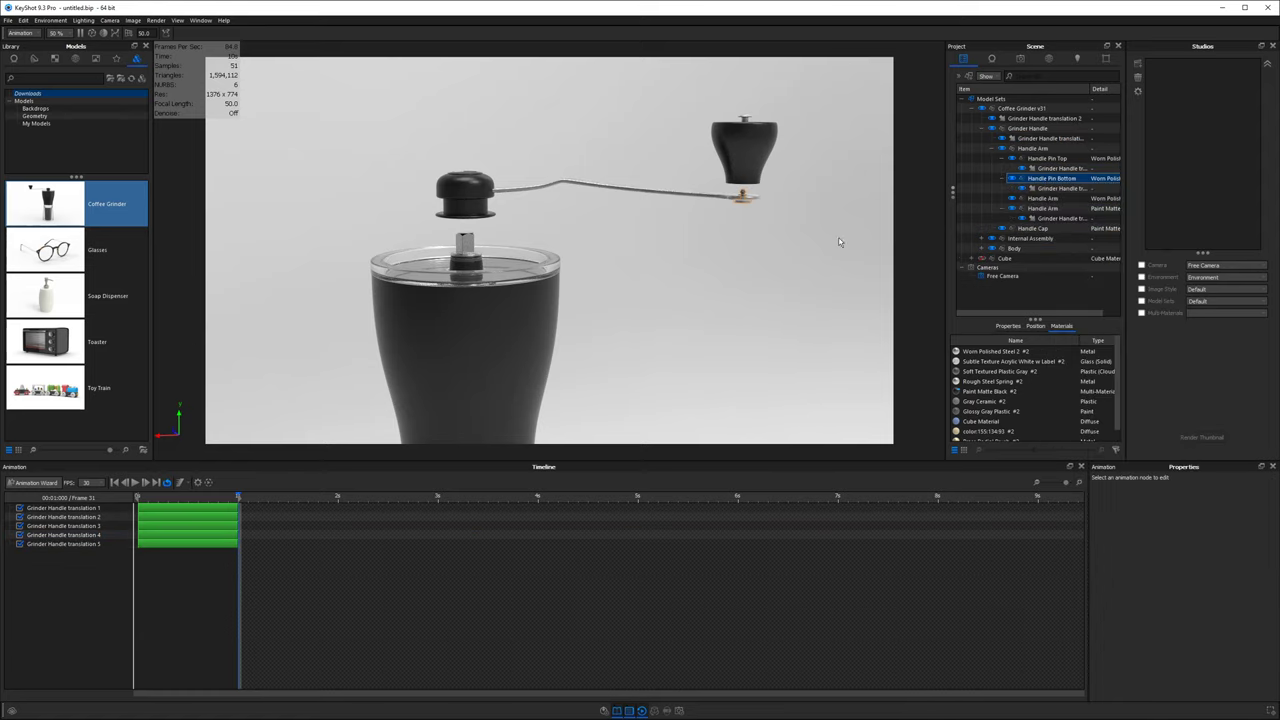
left_click_drag(220, 501, 239, 503)
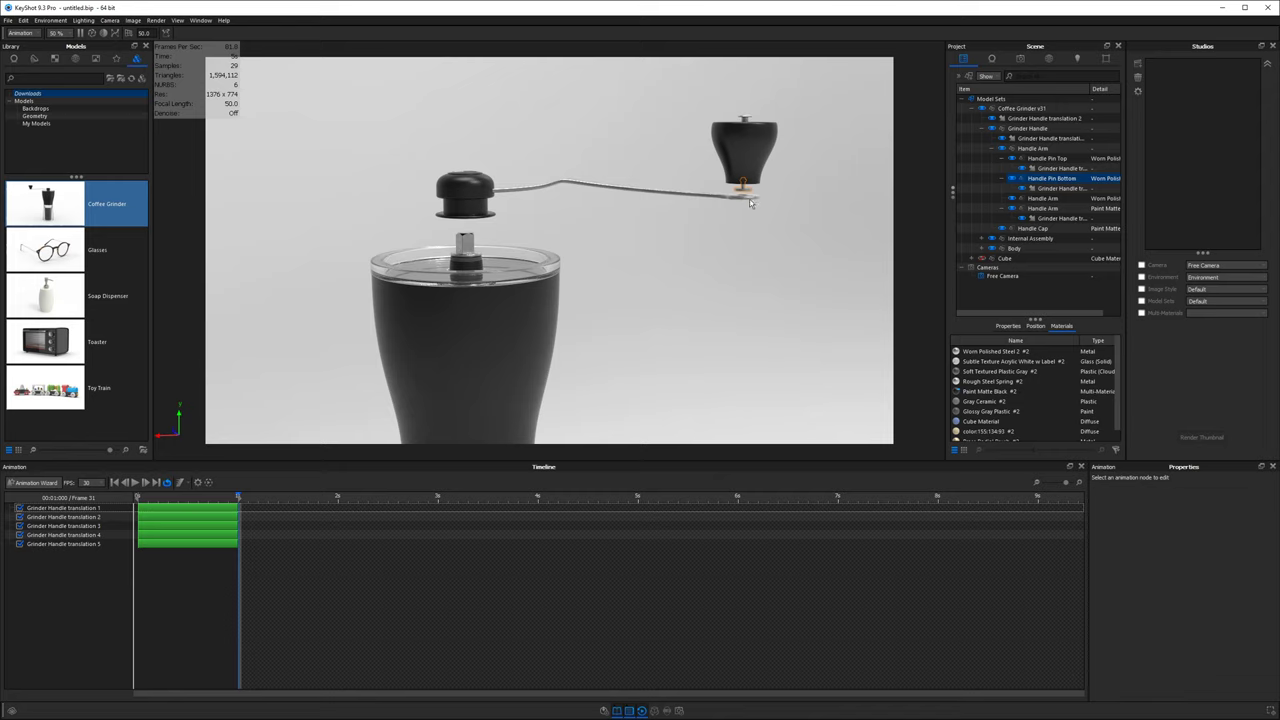
- Set the Y translation of the Handle Pin Bottom's animation to -7
left_click(1046, 189)
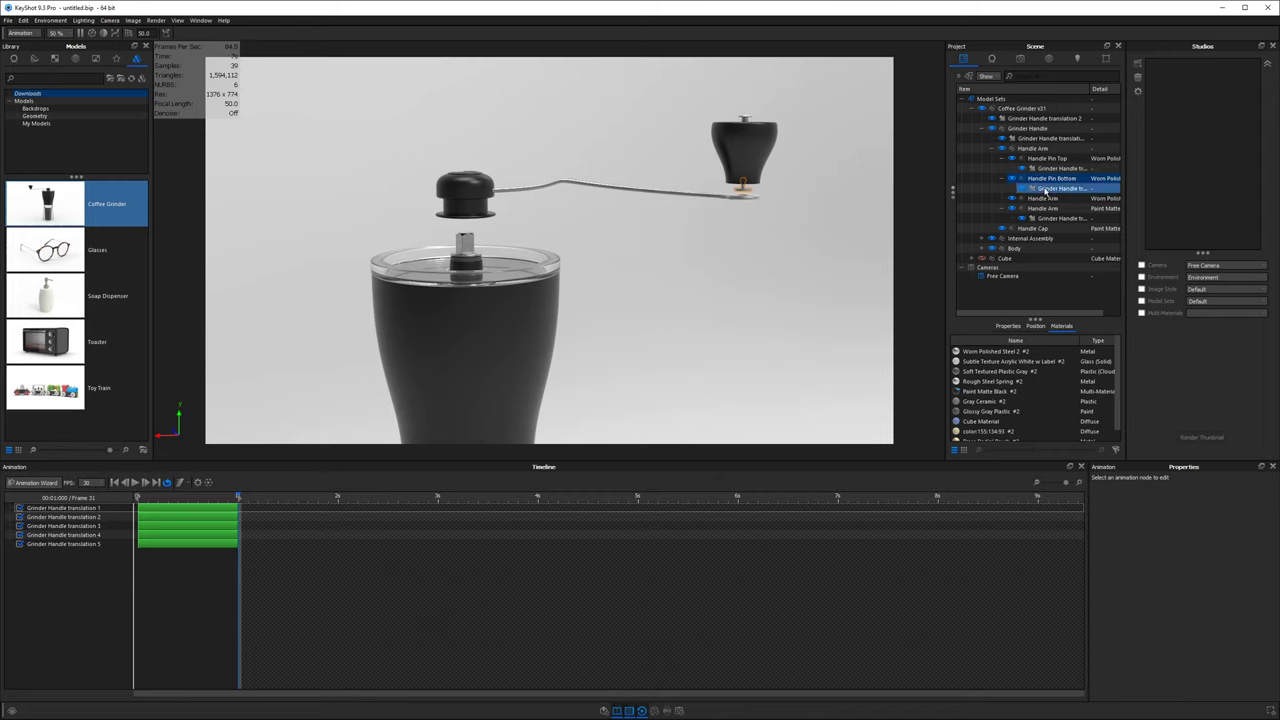
left_click(1046, 190)
left_click(1235, 529)
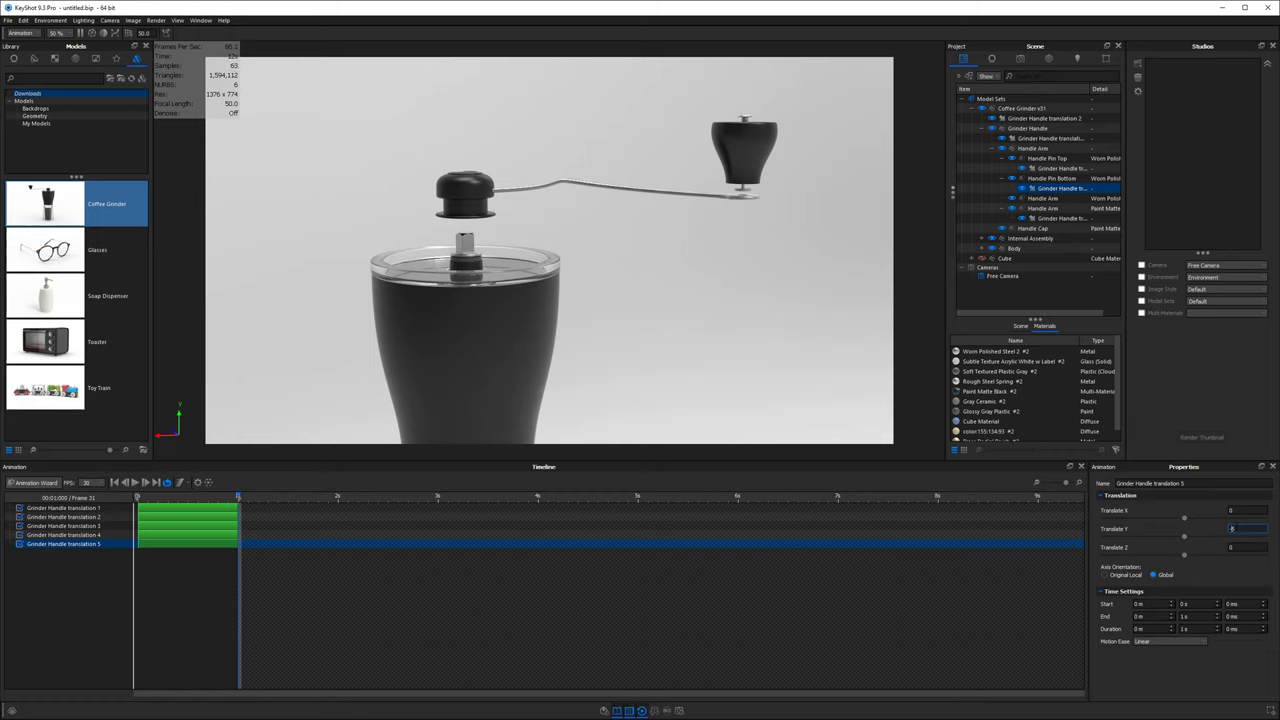
key("Return")
left_click_drag(763, 237, 762, 233)
left_click(1245, 528)
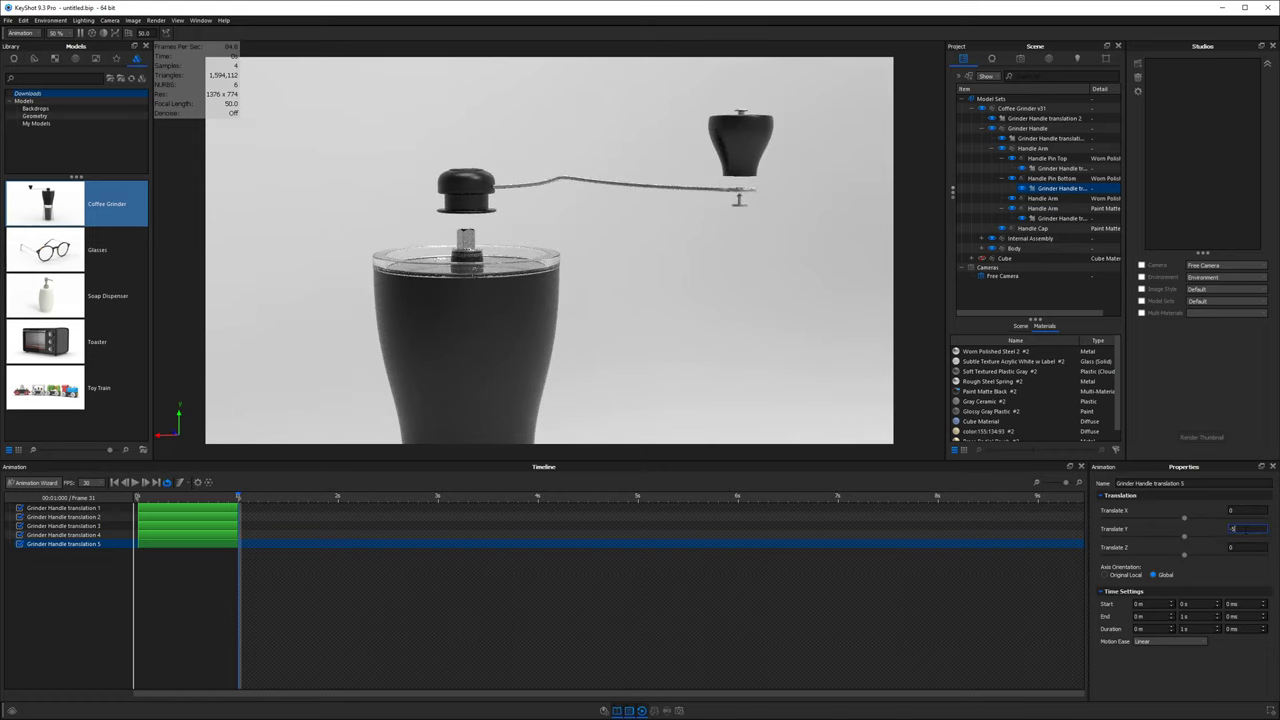
key("BackSpace")
type("7")
key("Return")
- Paste the copied translation animation onto the Ground Container and set its Y translation to -75
scroll(656, 195, "down", 5)
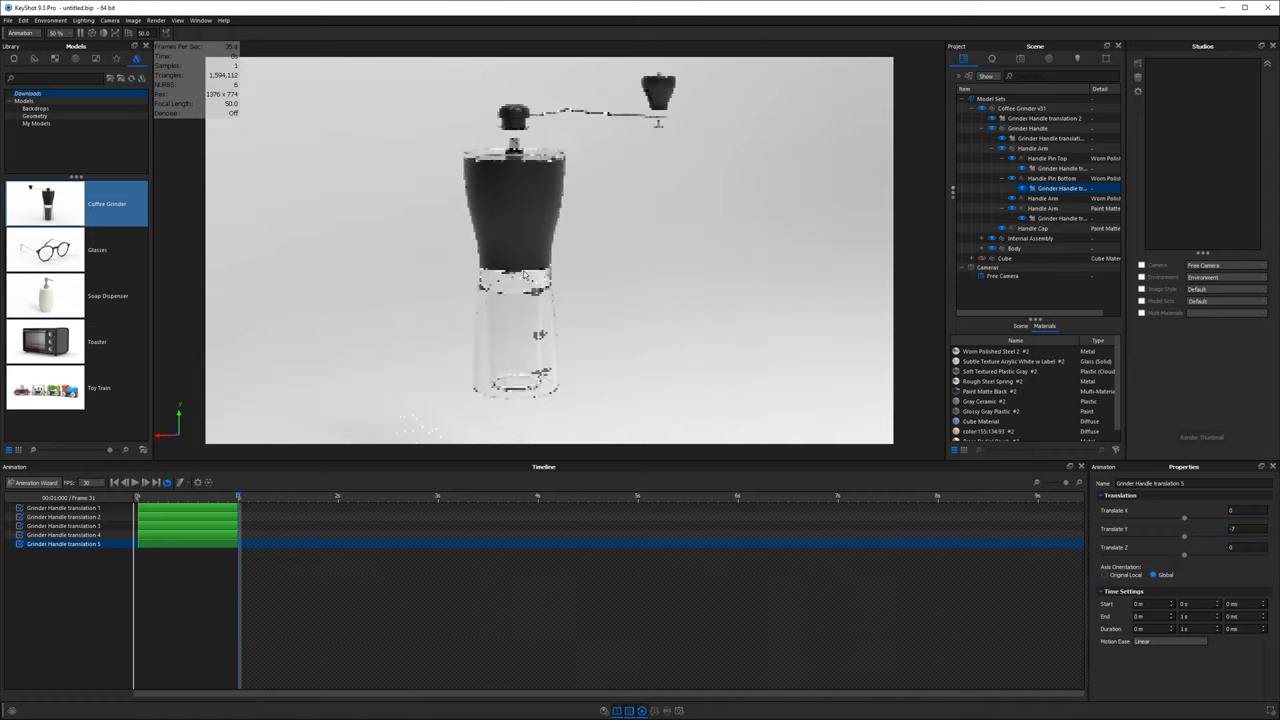
left_click_drag(524, 275, 569, 267)
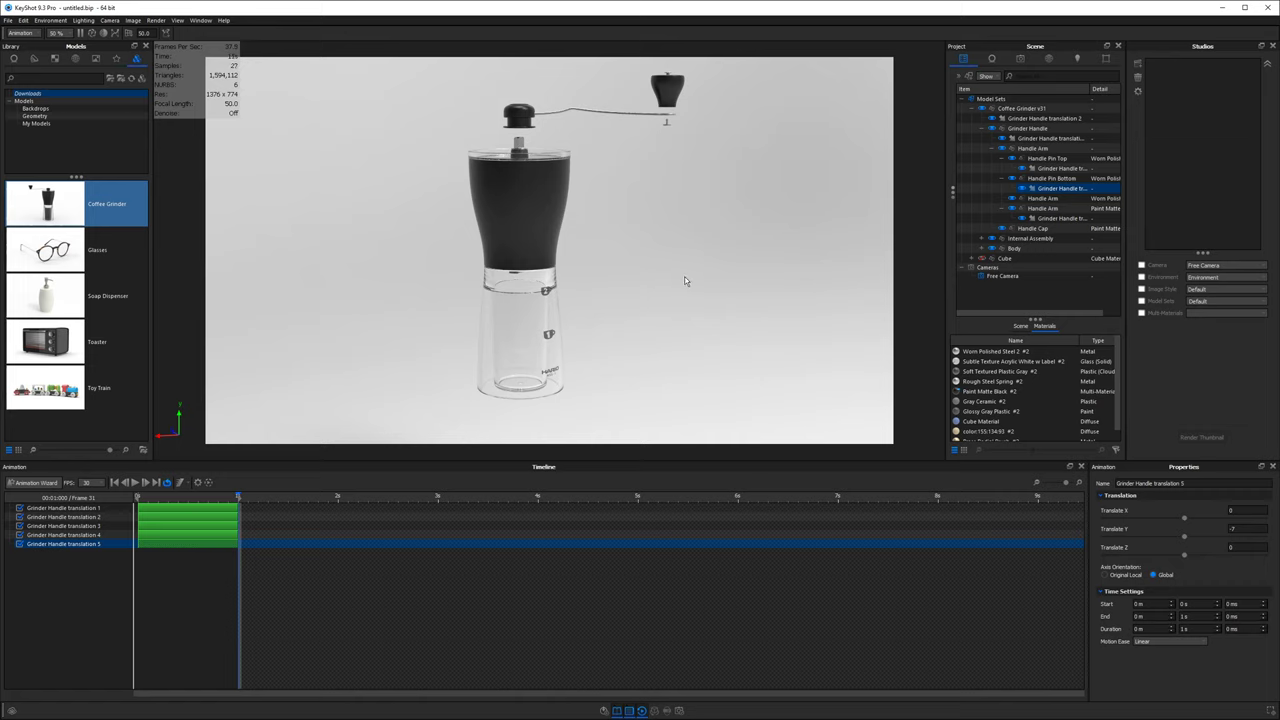
left_click(514, 314)
scroll(520, 300, "down", 2)
right_click(546, 250)
right_click(1038, 268)
left_click(1226, 470)
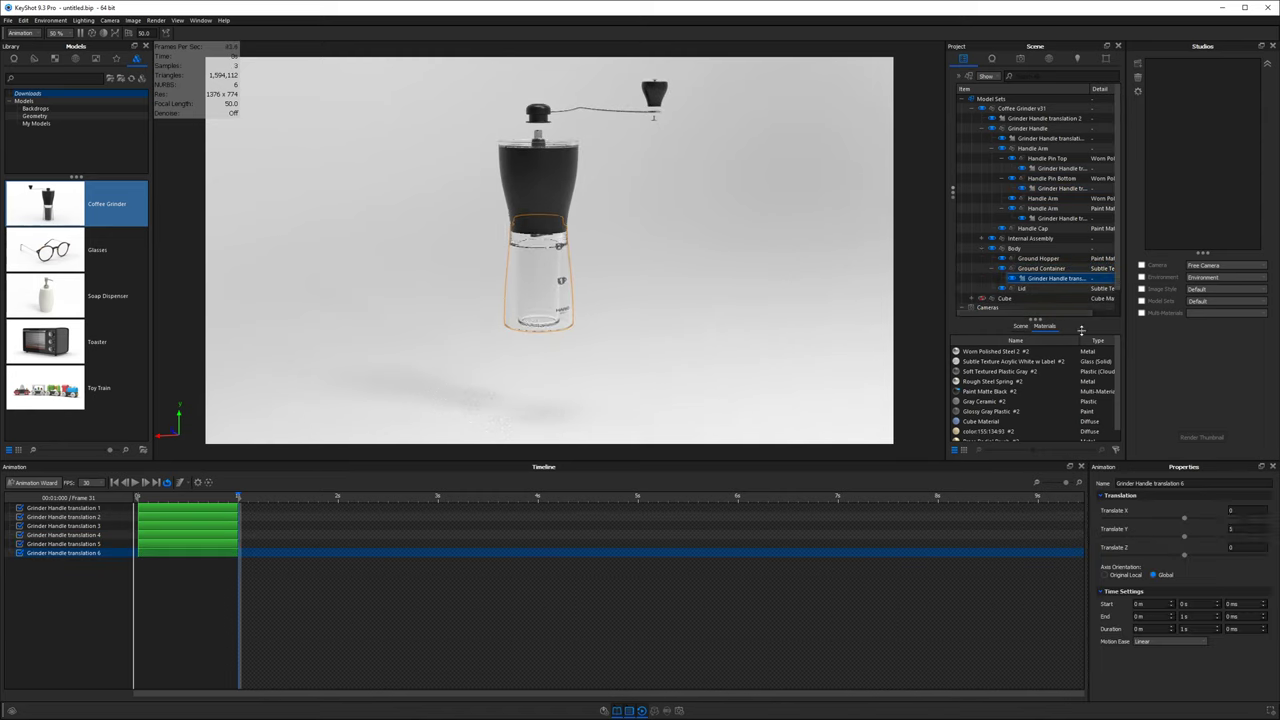
double_click(1246, 529)
type("-75")
key("Return")
- Paste the translation animation onto the Lid with a Y translation of 20 and onto the Wingnut with a Y translation of -40
right_click(1049, 289)
left_click(1215, 305)
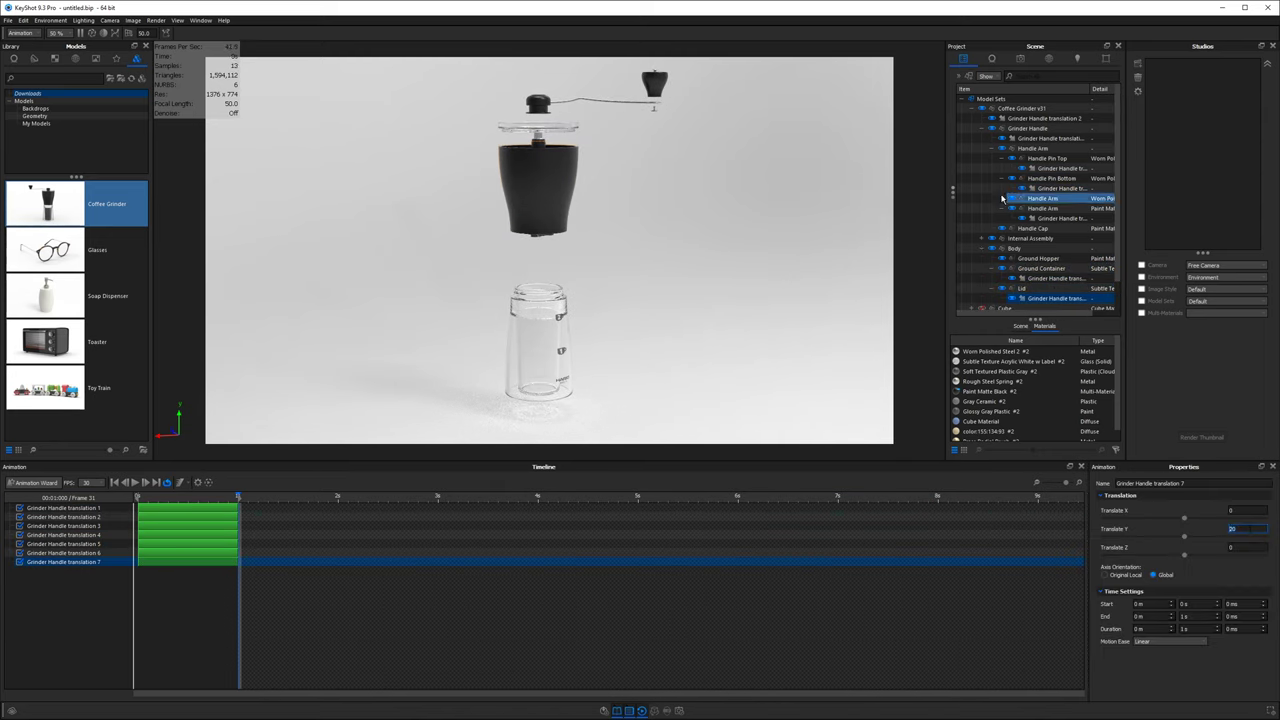
right_click(1046, 249)
left_click(1221, 303)
double_click(1246, 529)
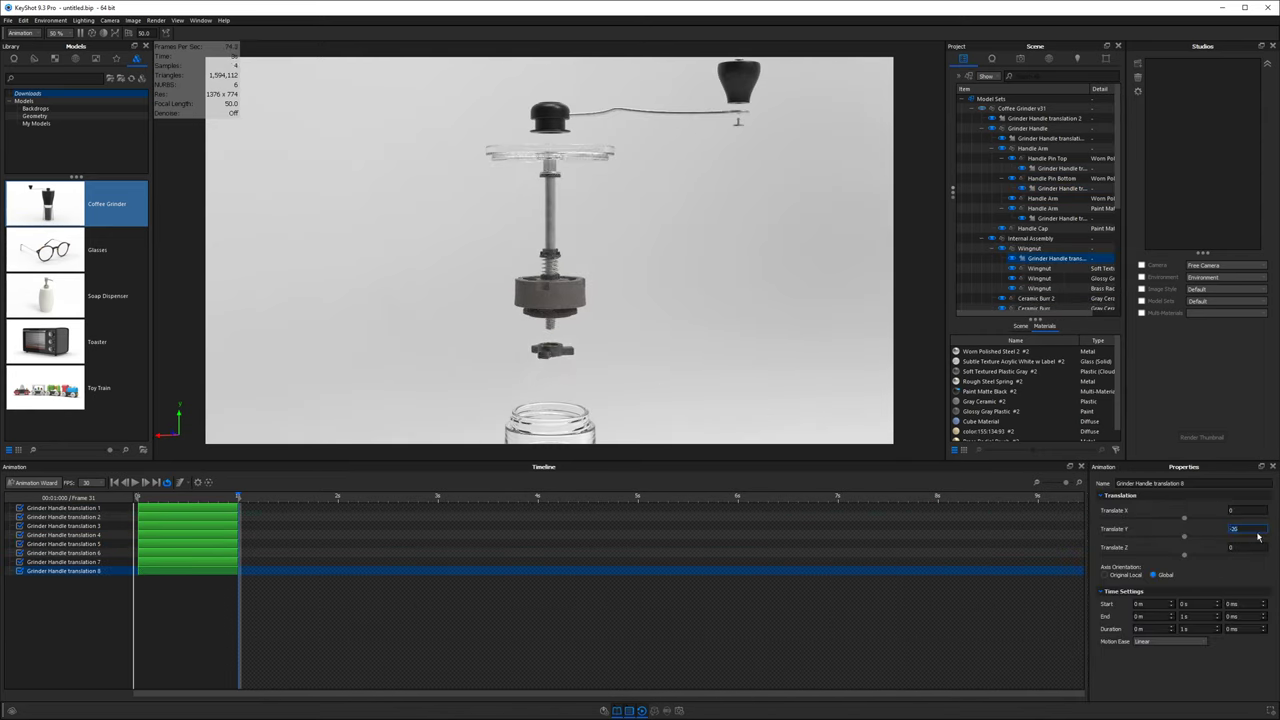
type("-40")
- Paste the copied translation animation onto Ceramic Burr 2 and set its Y translation to -30
right_click(1074, 297)
left_click(1022, 352)
double_click(1246, 529)
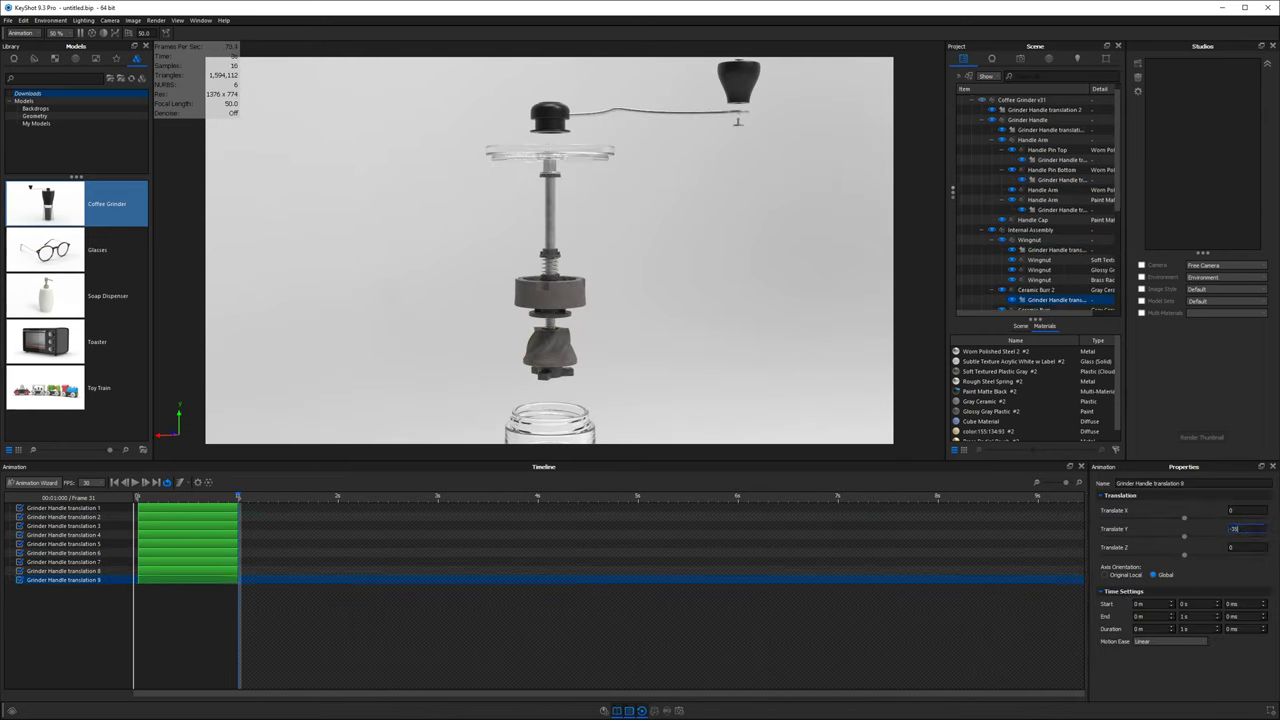
type("-30")
key("Return")
scroll(1051, 295, "down", 1)
- Paste the translation animation onto the Ceramic Burr, Spring, Internal Component 1, Thick Washer, Shaft and Thin Washer
left_click(1050, 220)
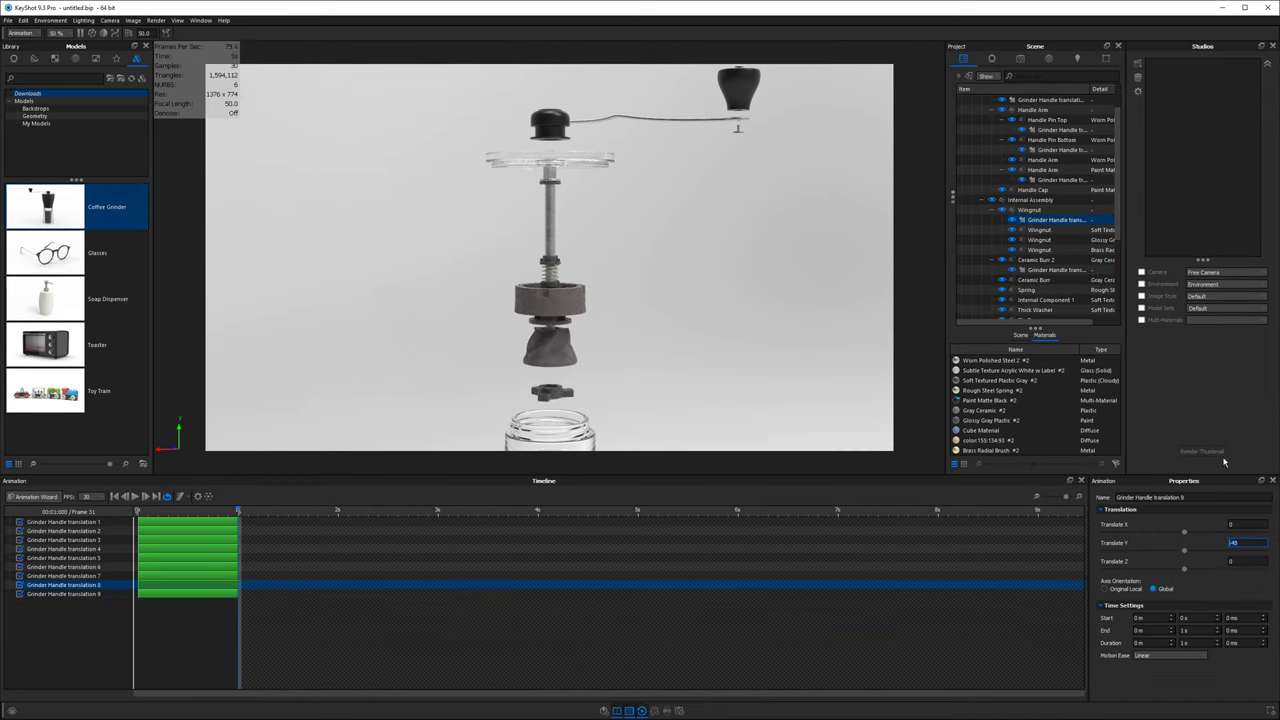
left_click(1048, 270)
left_click(1045, 300)
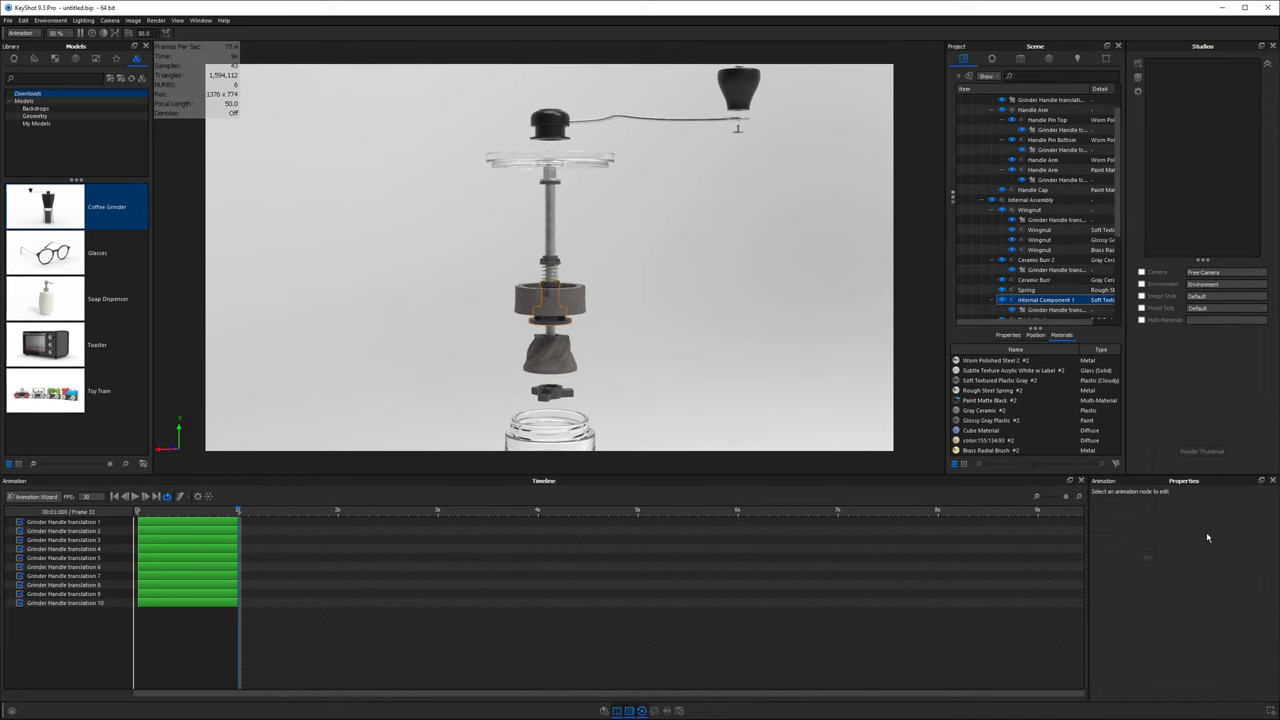
left_click(1043, 273)
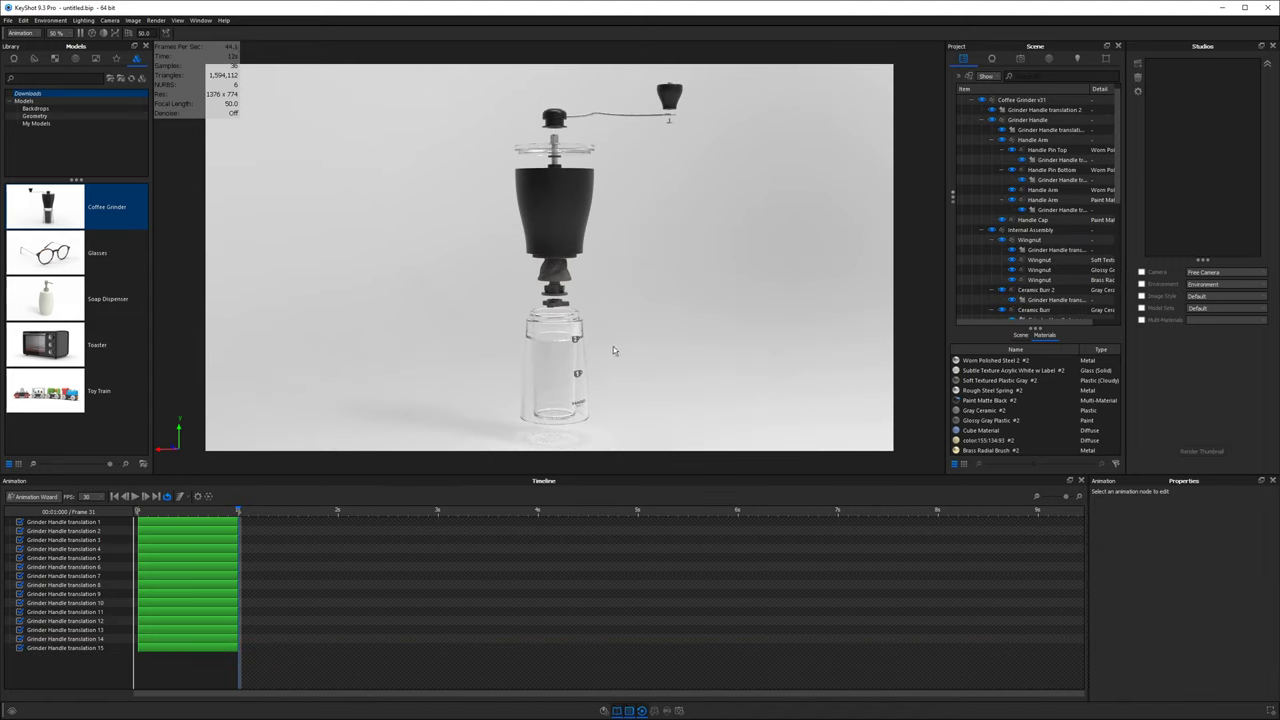
- Review the exploded grinder and the translation settings of the handle and the Ground Container
left_click_drag(628, 290, 543, 241)
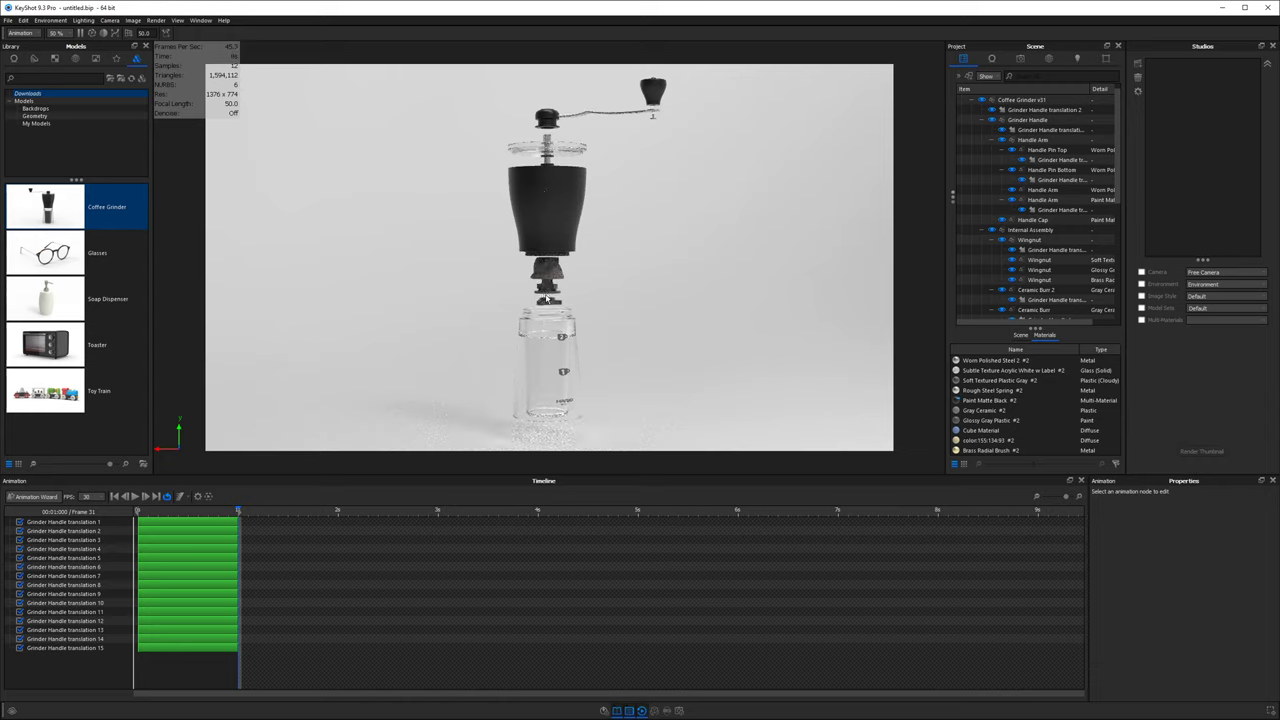
left_click_drag(534, 187, 576, 195)
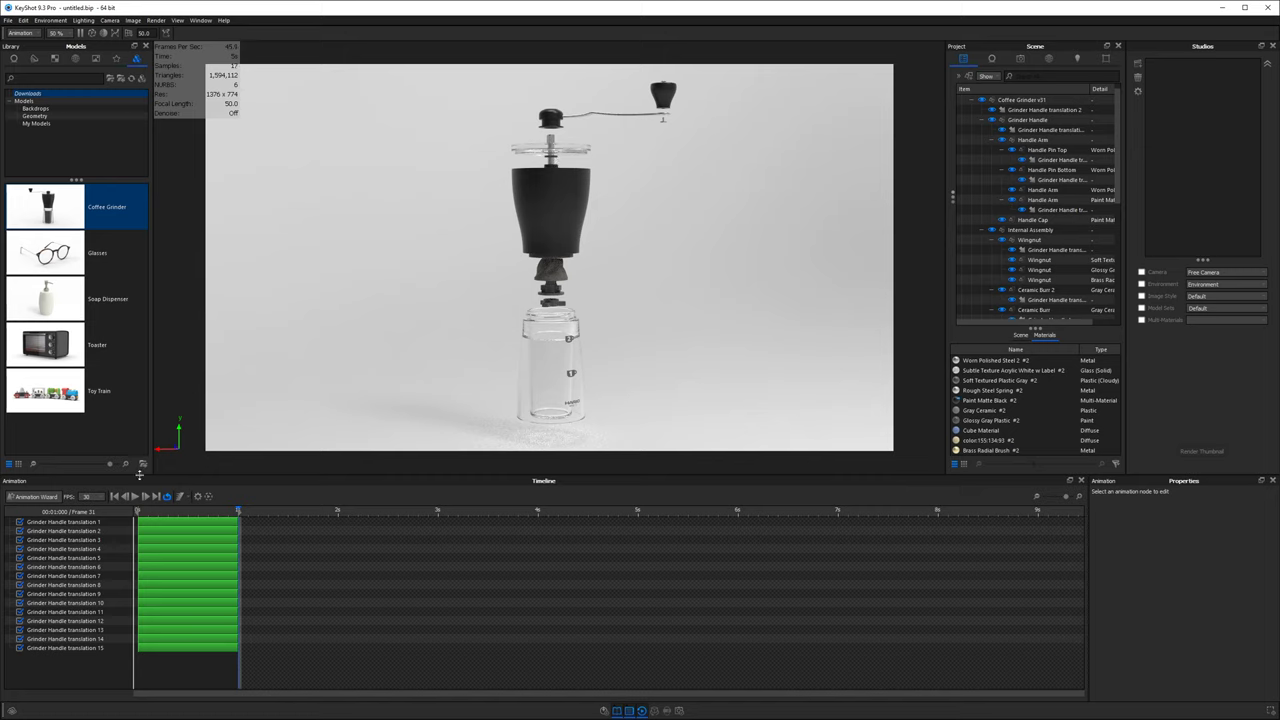
left_click(195, 518)
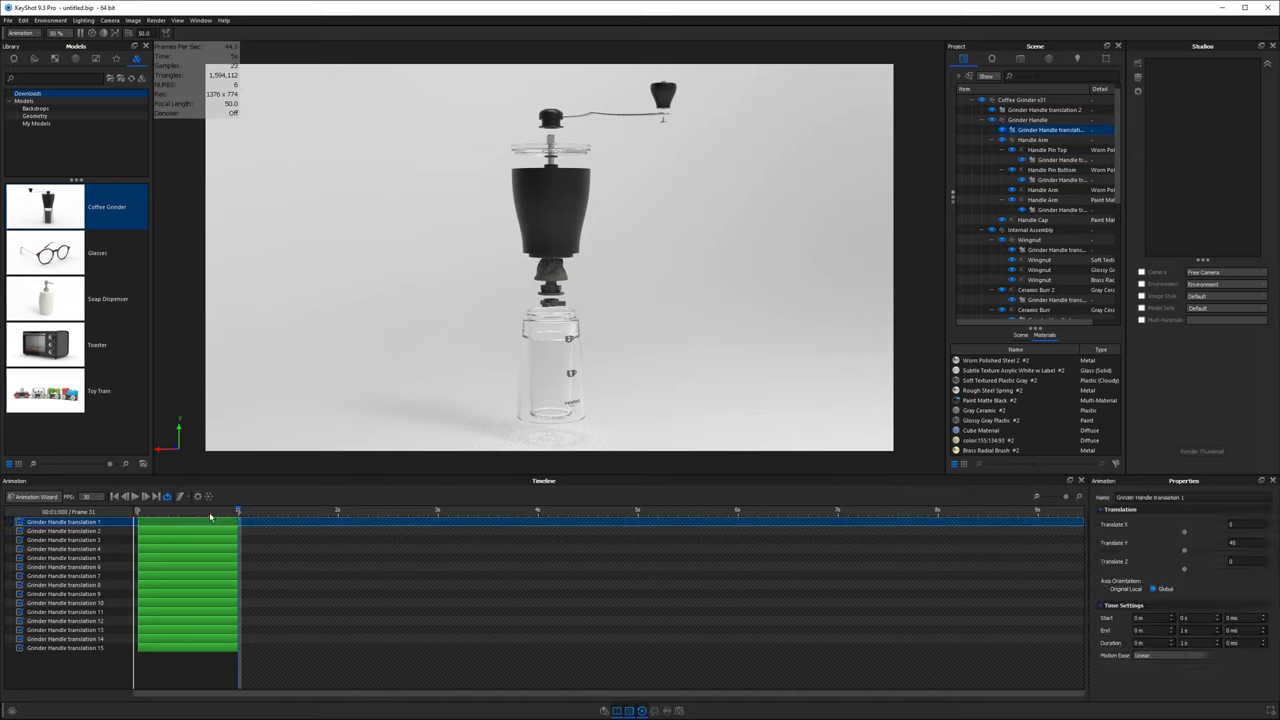
left_click(215, 523)
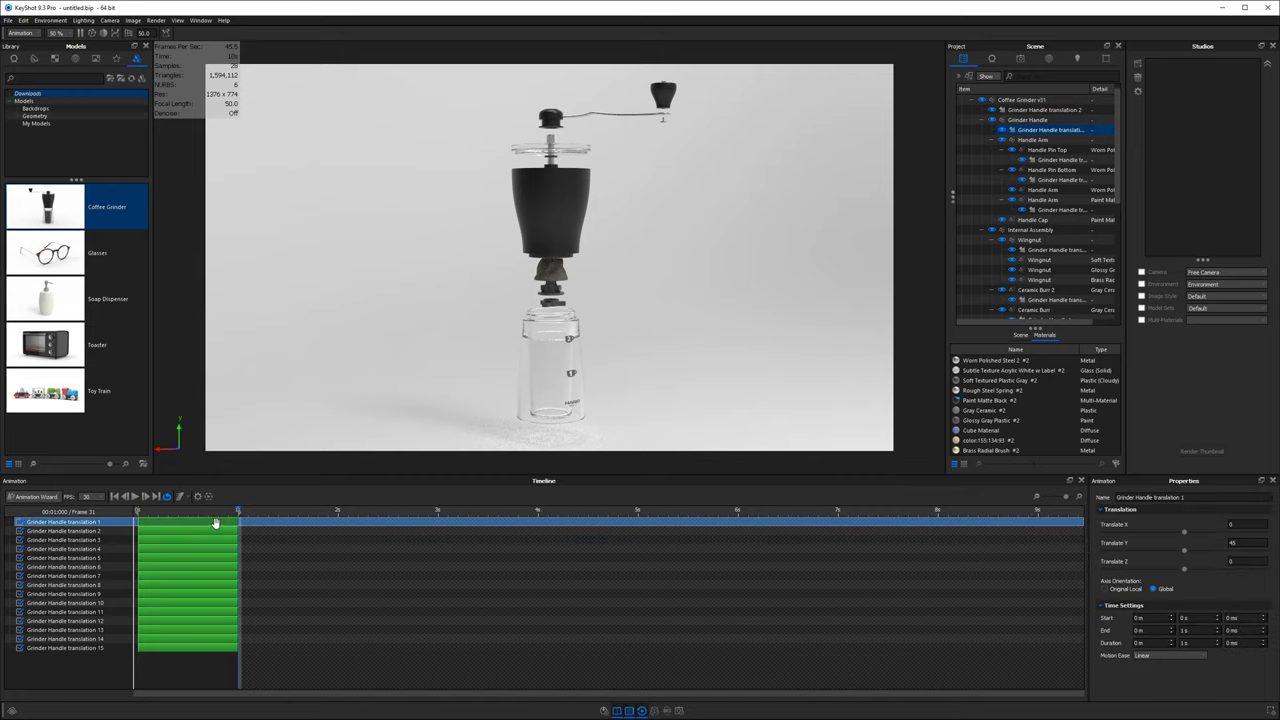
left_click(569, 185)
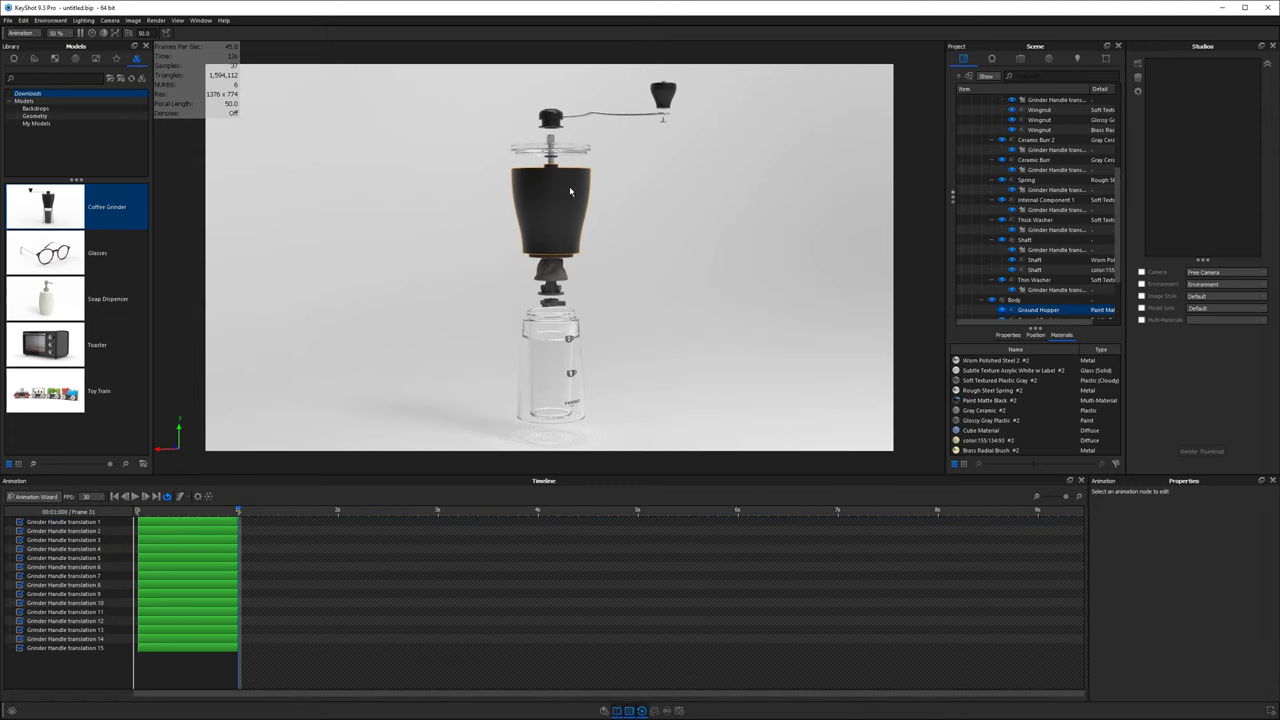
left_click(553, 334)
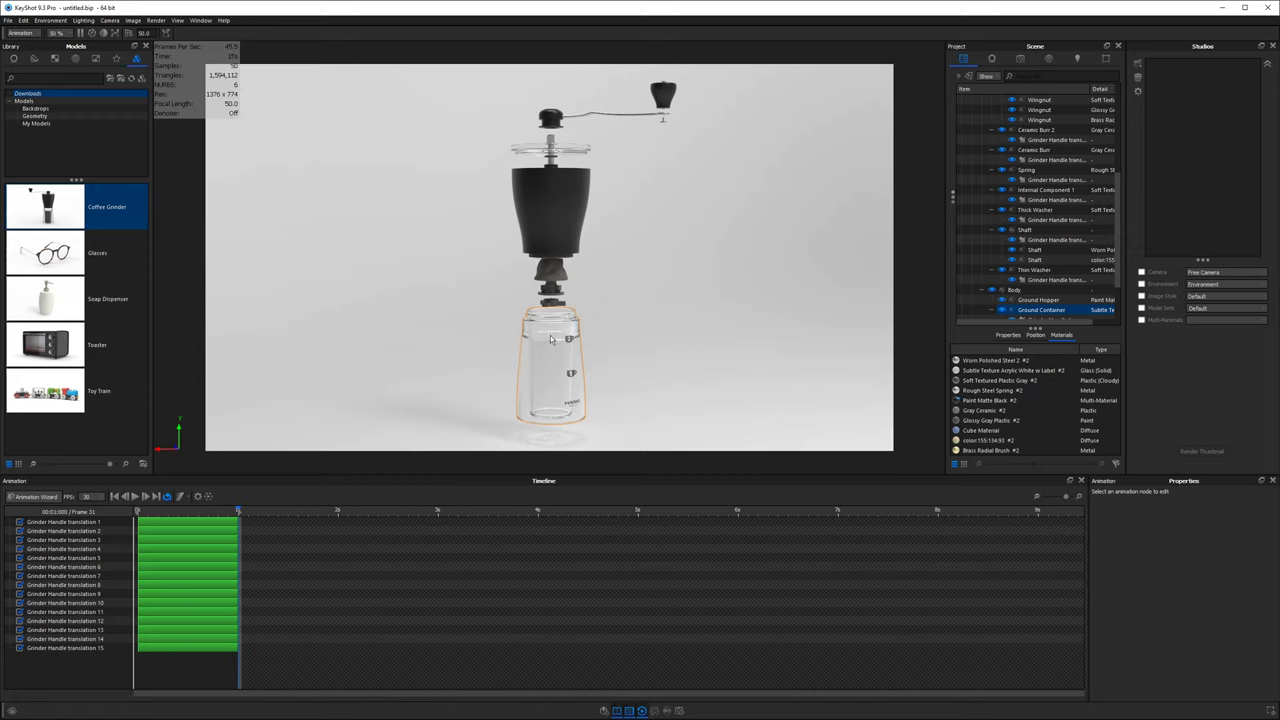
scroll(1116, 229, "down", 1)
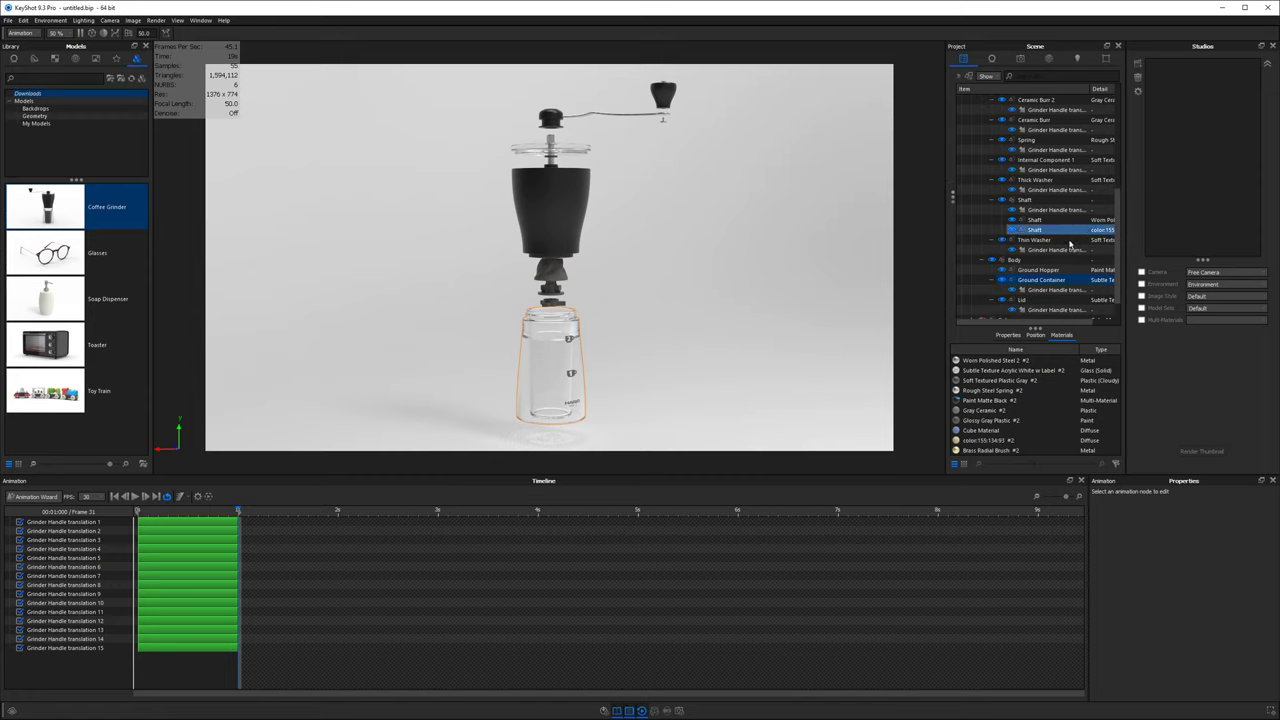
left_click(1040, 290)
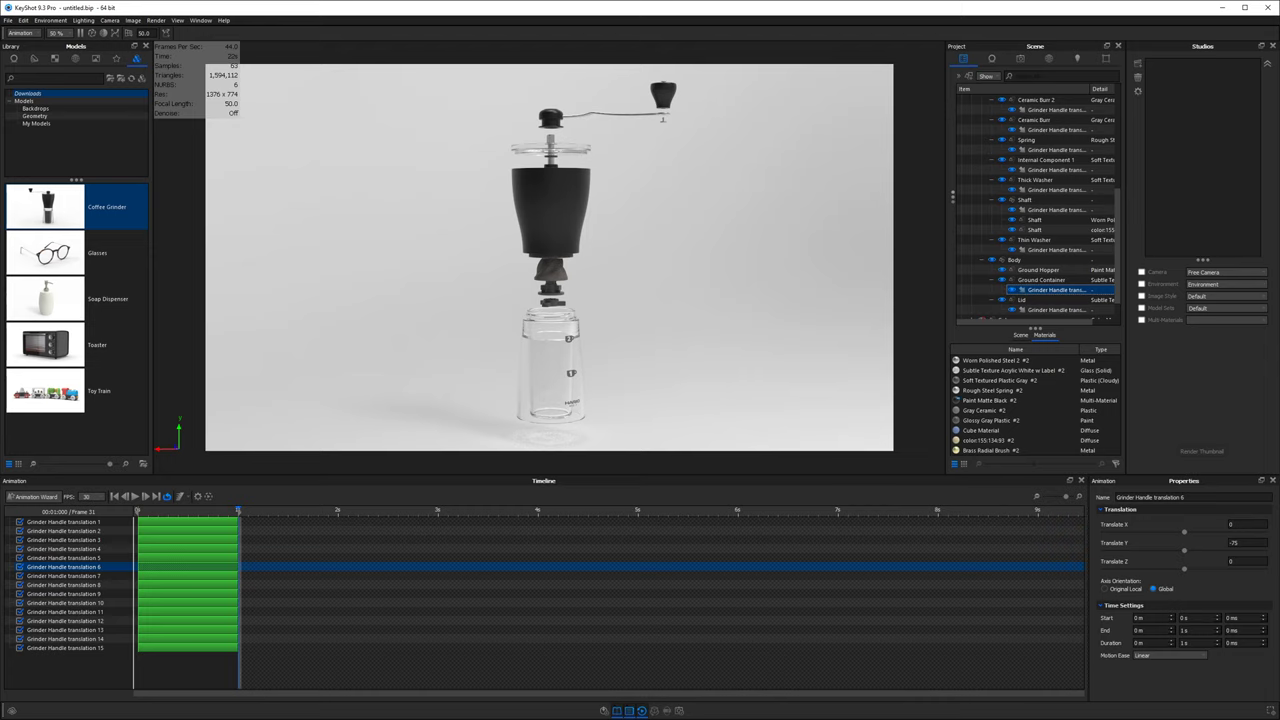
left_click(1231, 542)
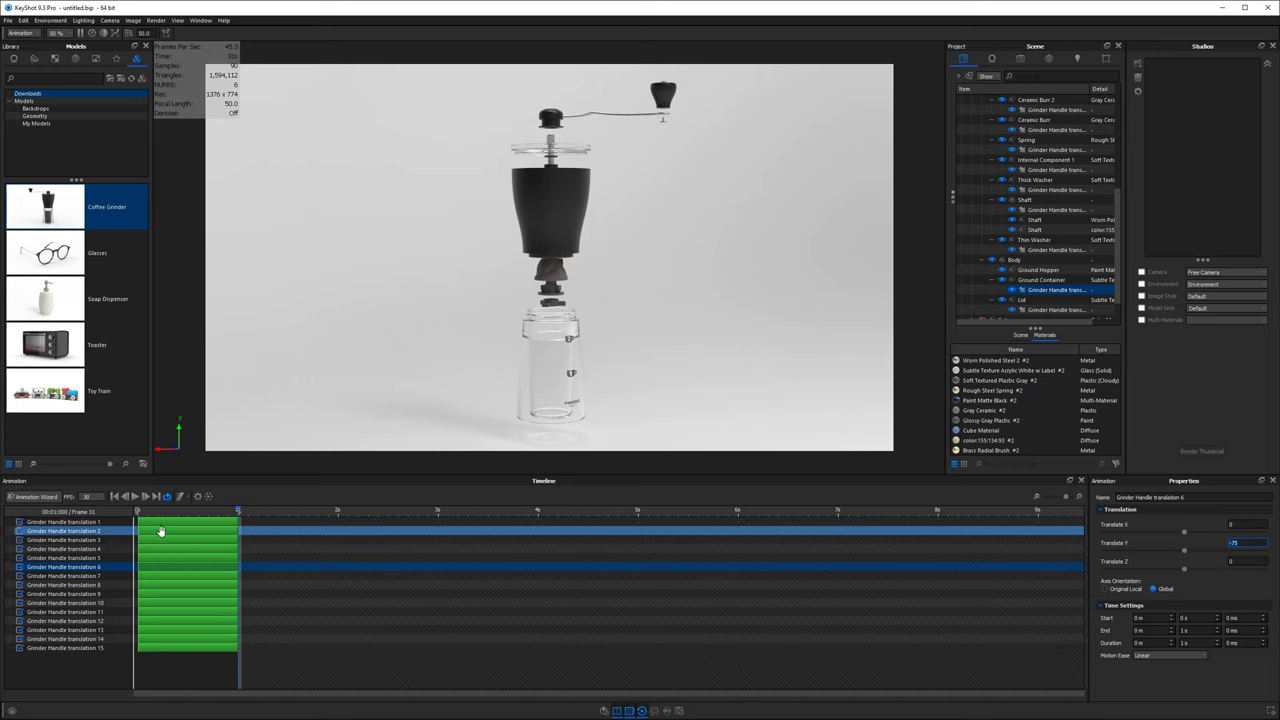
- Examine the fully exploded grinder assembly from other angles
left_click(116, 496)
left_click(127, 496)
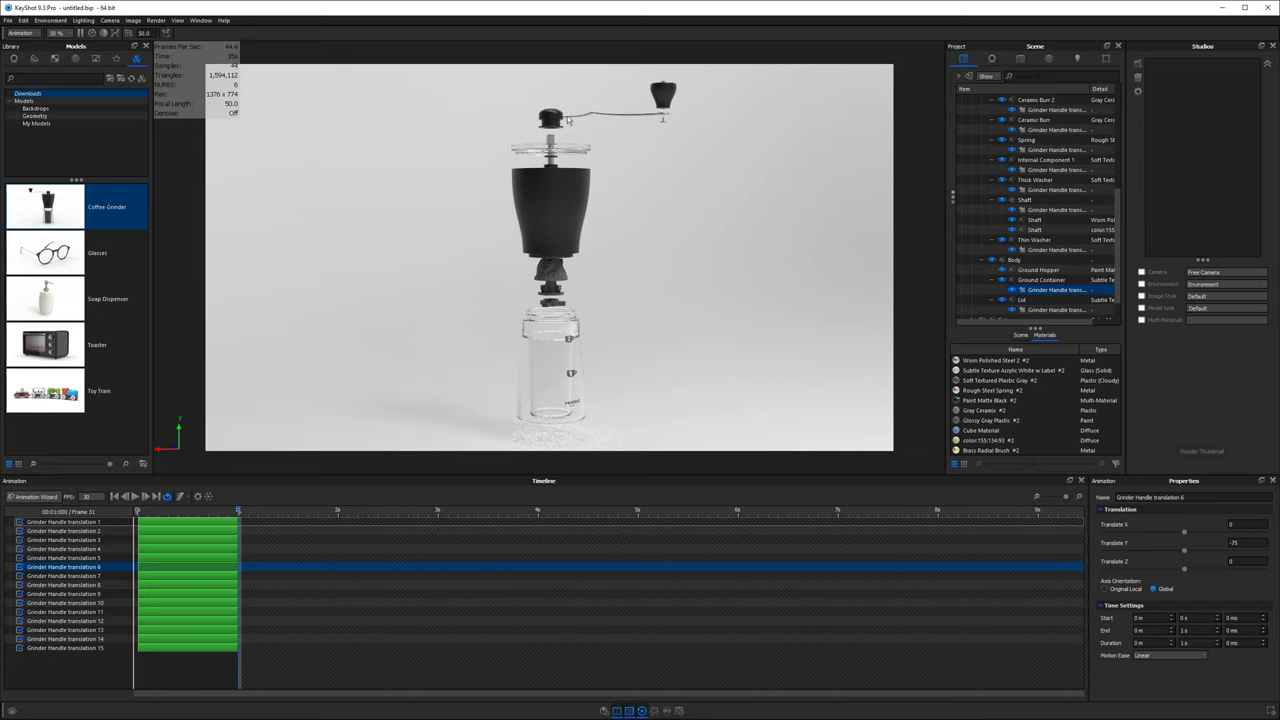
left_click_drag(636, 181, 608, 315)
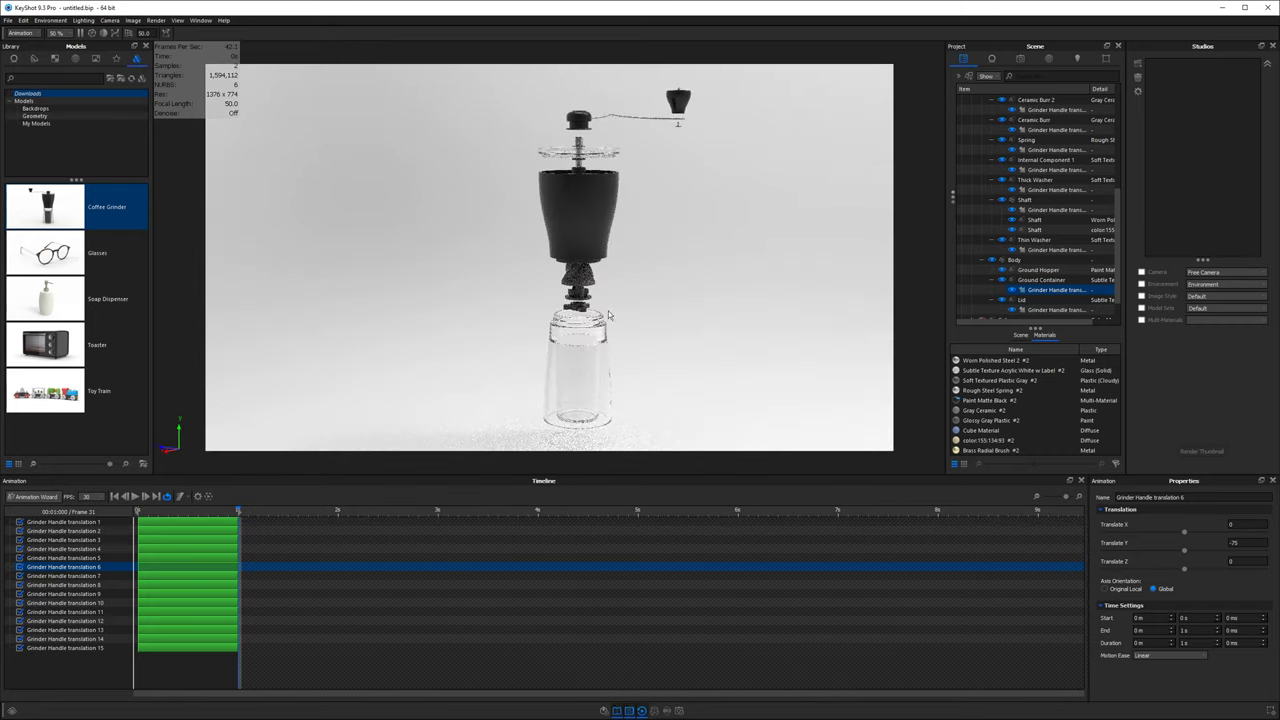
left_click_drag(689, 246, 735, 202)
scroll(1016, 211, "down", 1)
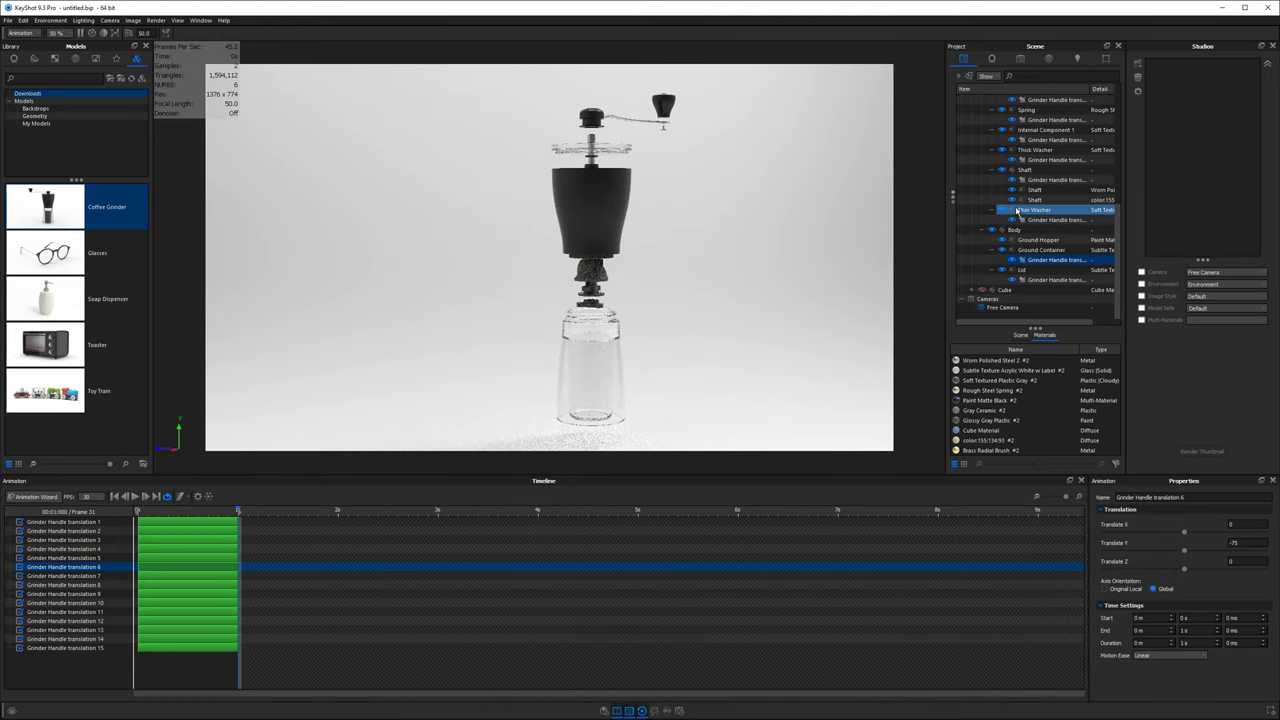
- Show the hidden Cube in the scene and hide the animation timeline
left_click(981, 289)
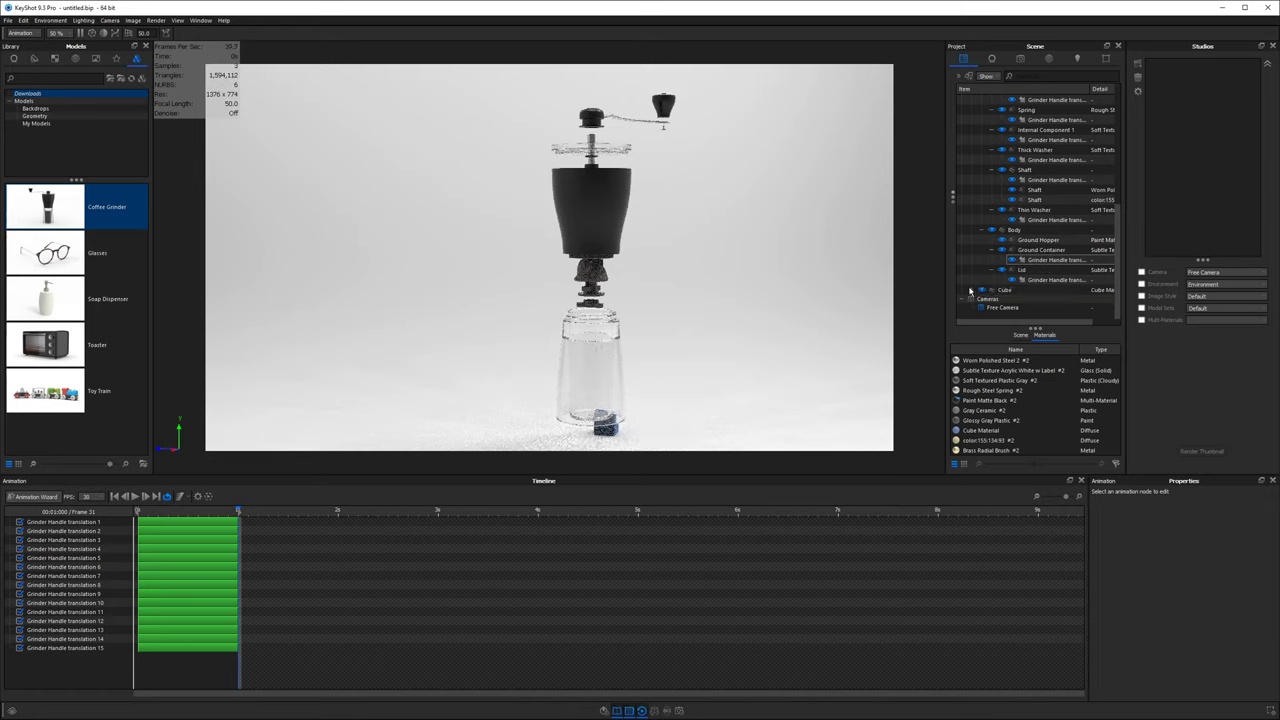
left_click_drag(718, 364, 600, 363)
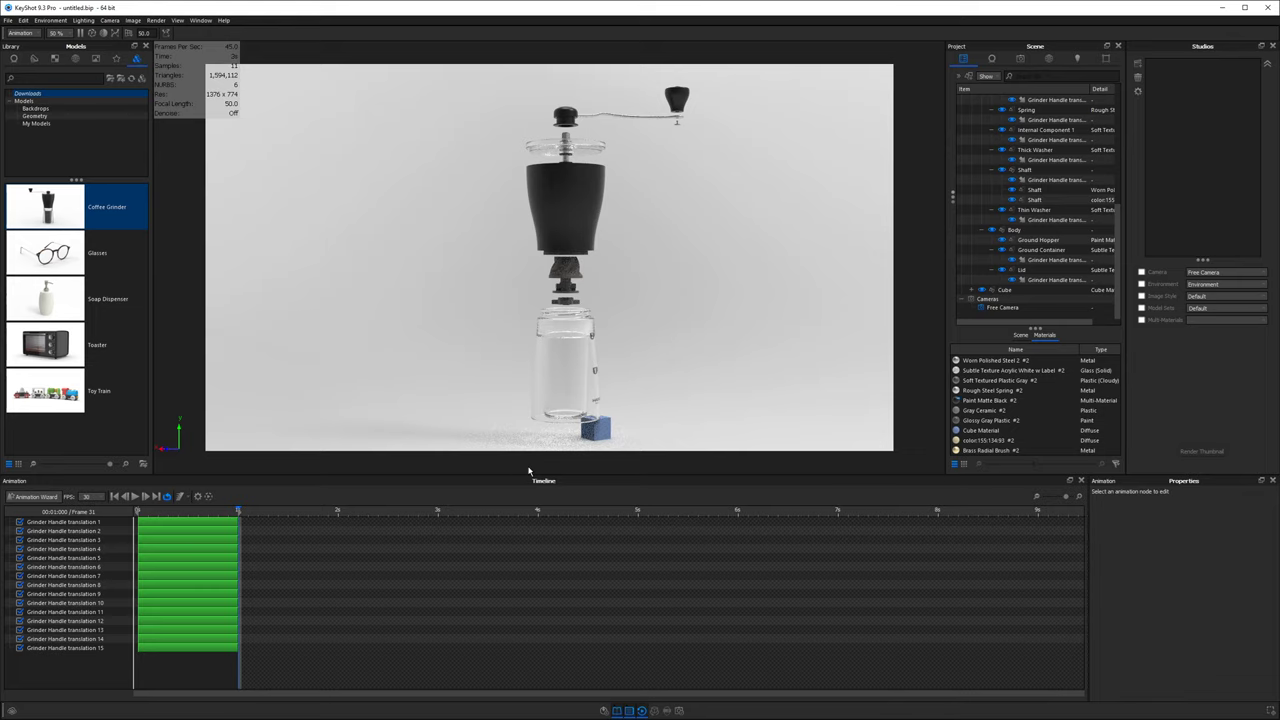
key("a")
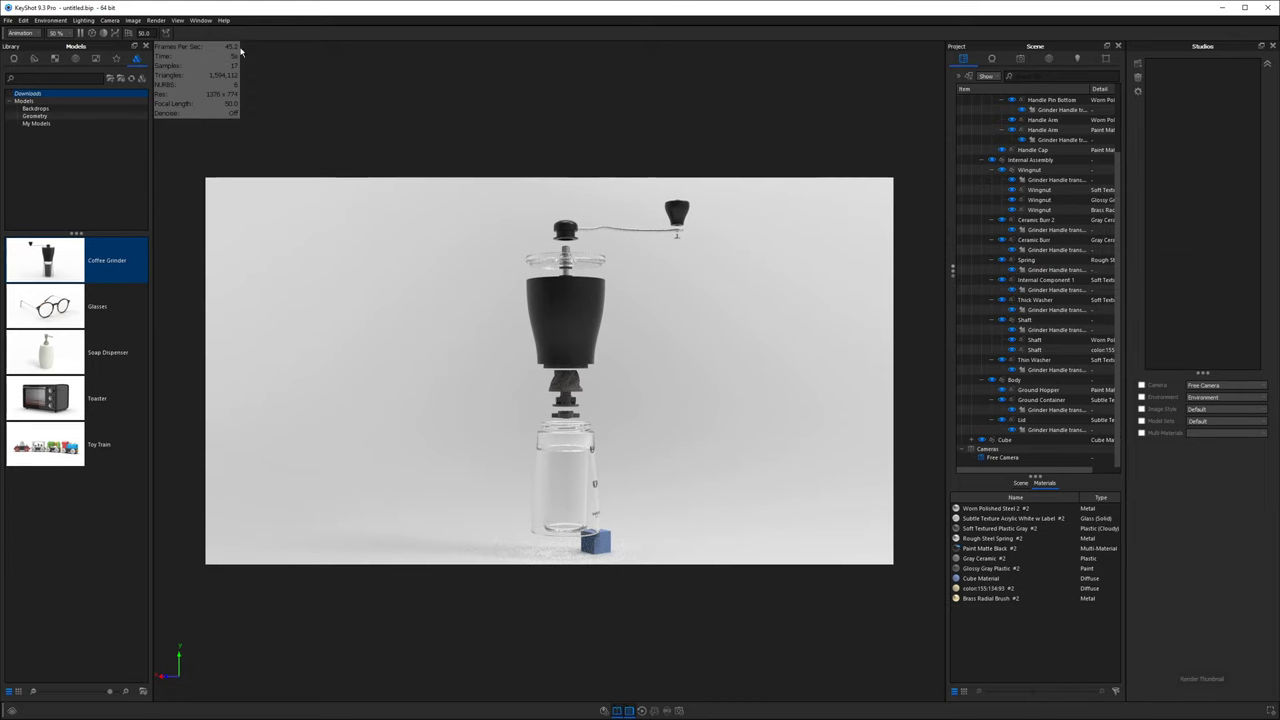
- Set the image resolution to the landscape 1:1 preset
left_click(133, 20)
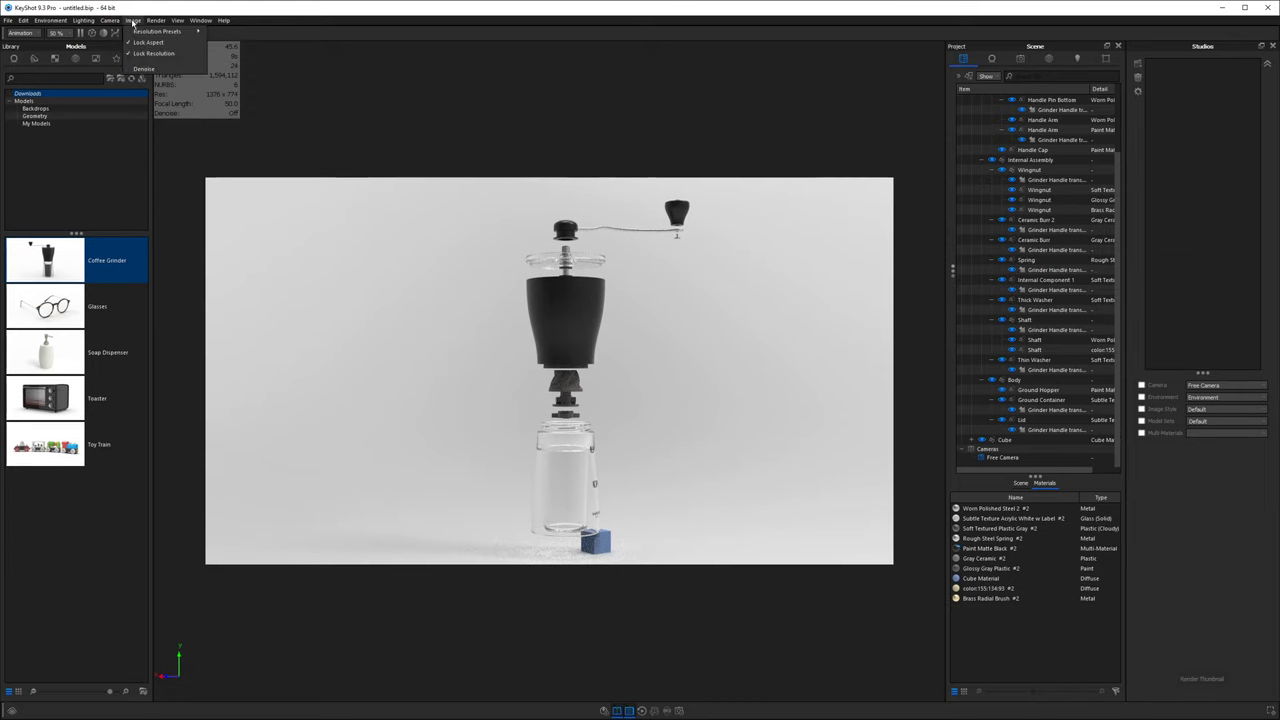
mouse_move(165, 31)
mouse_move(245, 31)
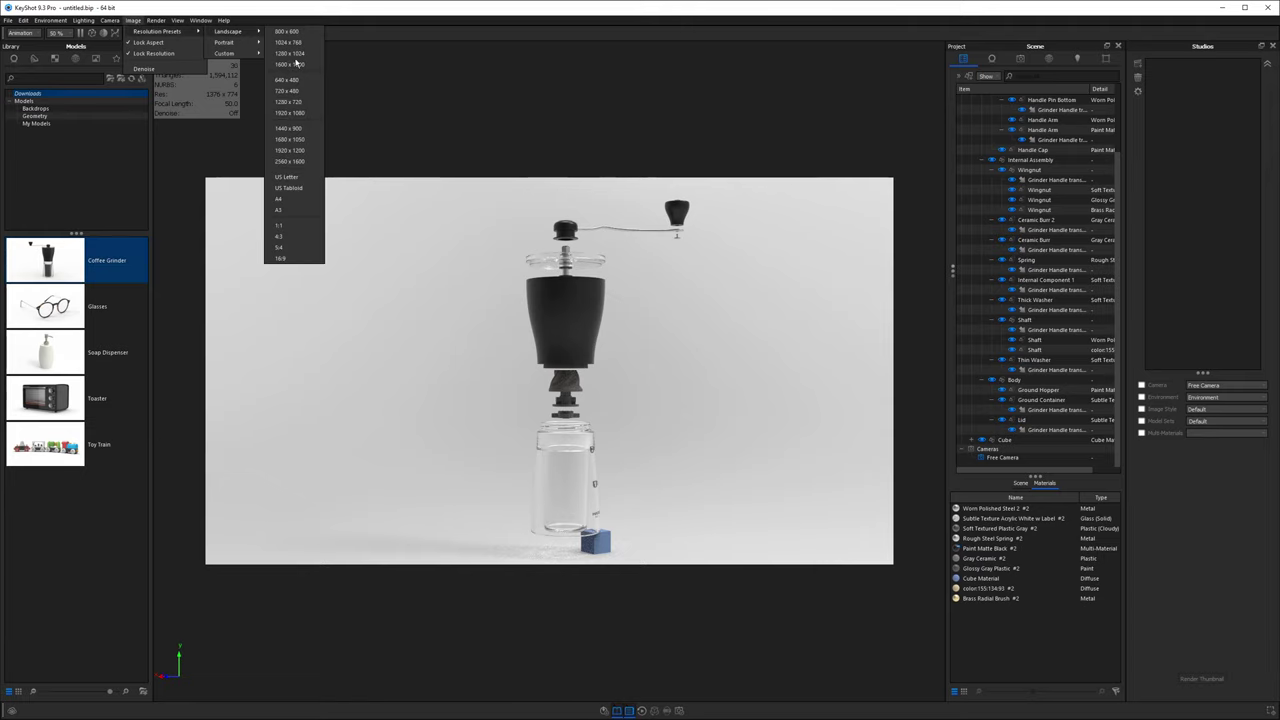
left_click(300, 218)
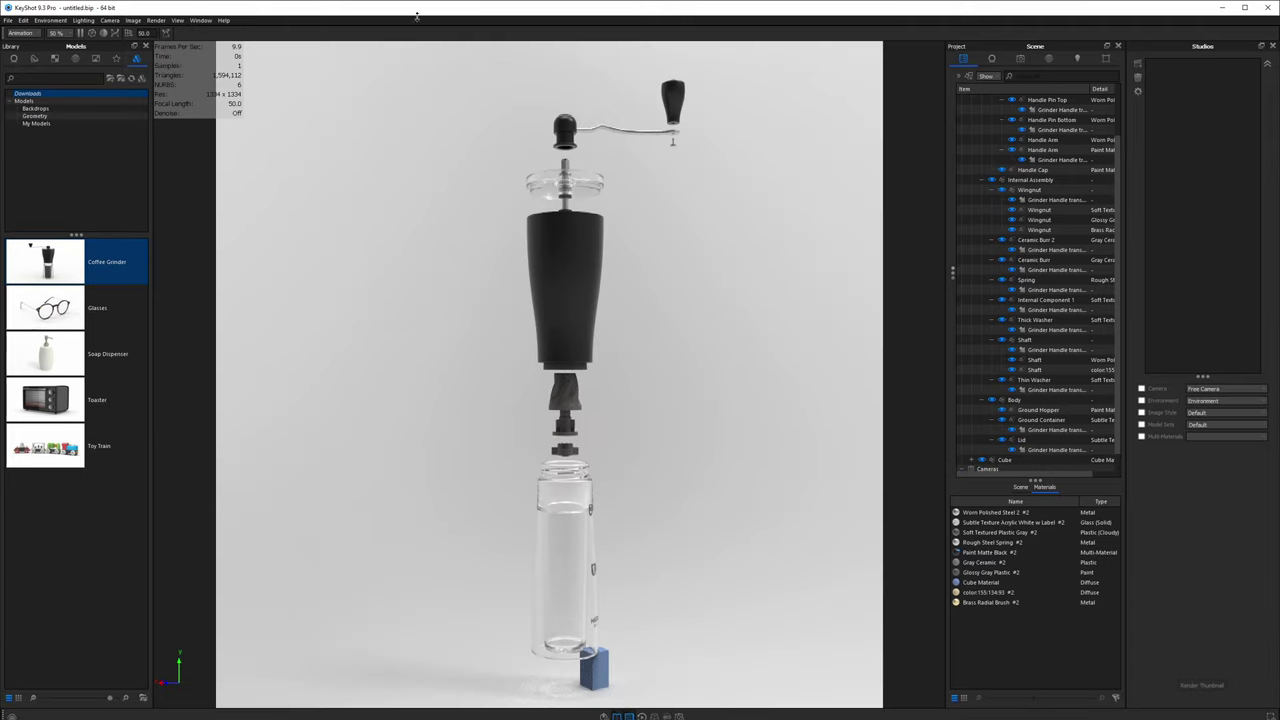
- Scale up the Cube using the Move Tool with only Scale mode enabled, and accept its placement halfway across the grinder
left_click(1012, 460)
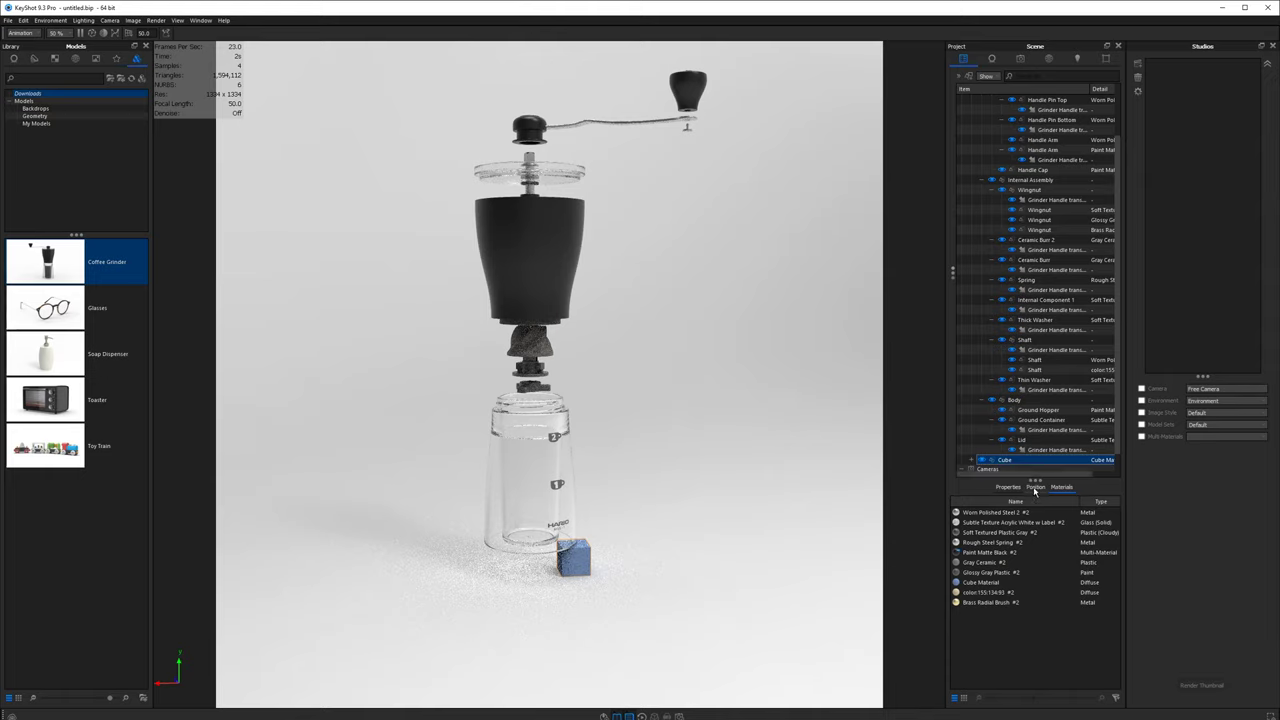
scroll(594, 407, "down", 5)
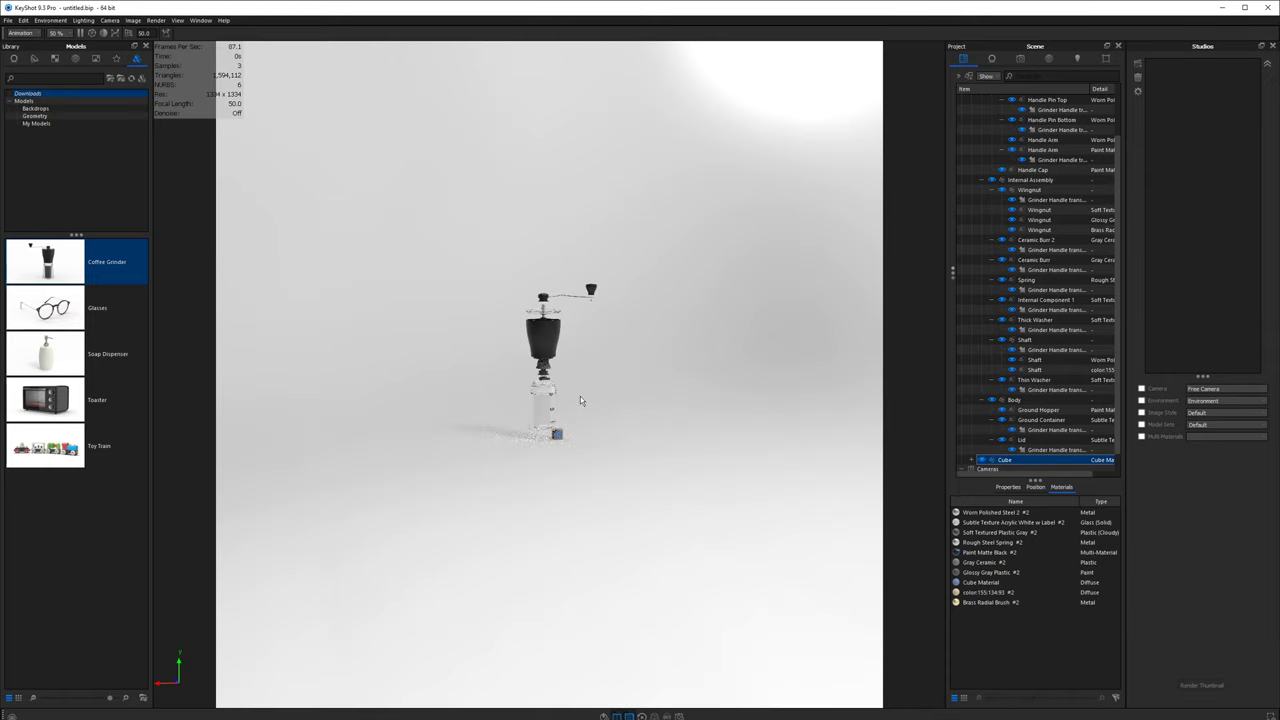
key("ctrl+d")
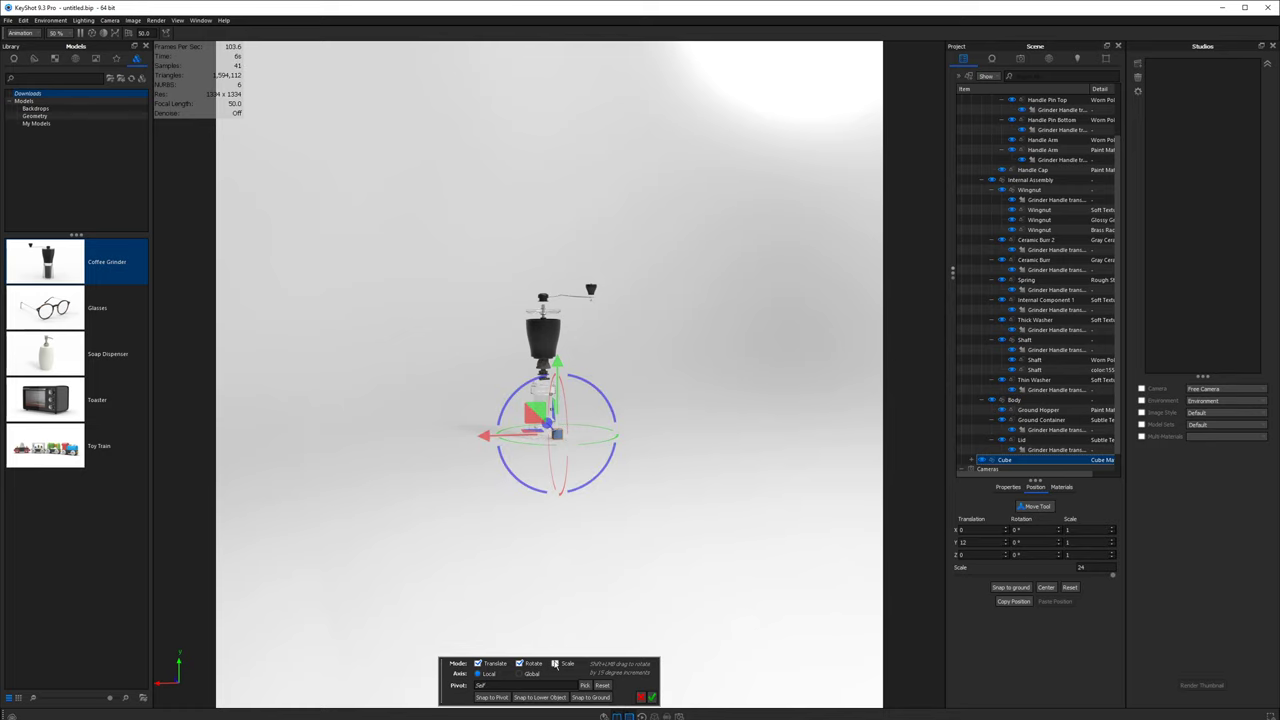
left_click(555, 663)
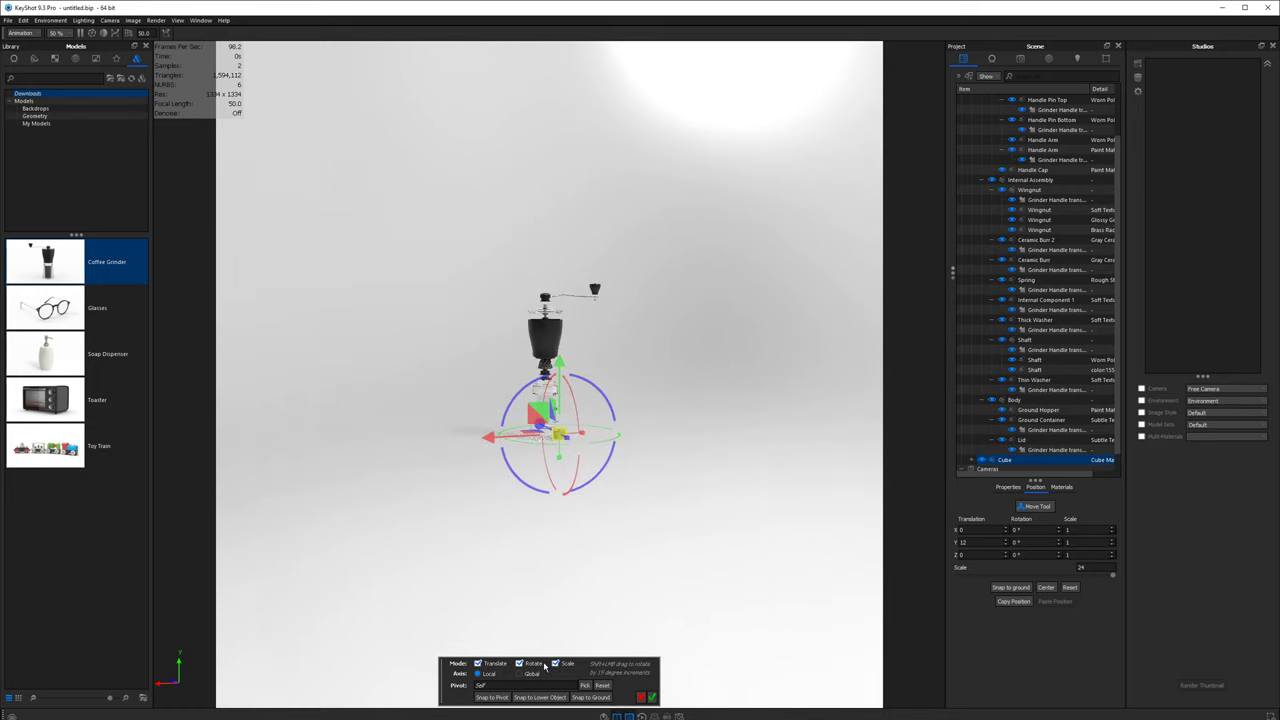
left_click(519, 663)
left_click(478, 663)
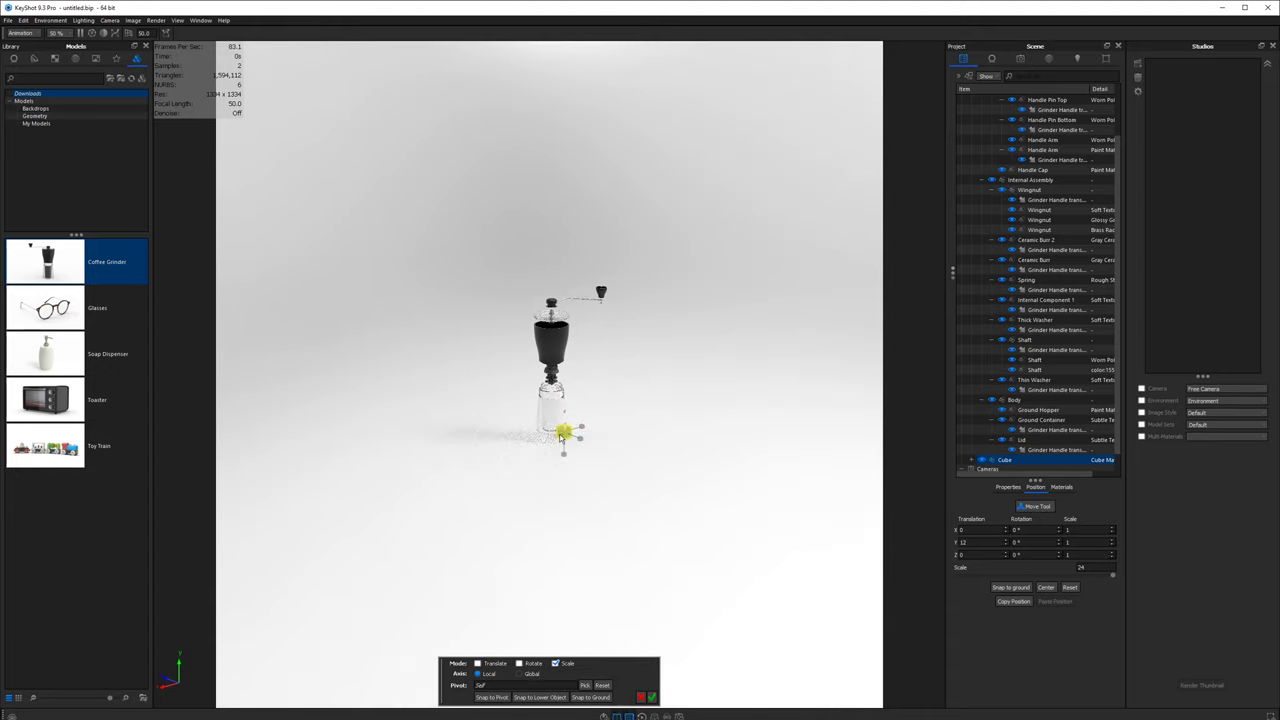
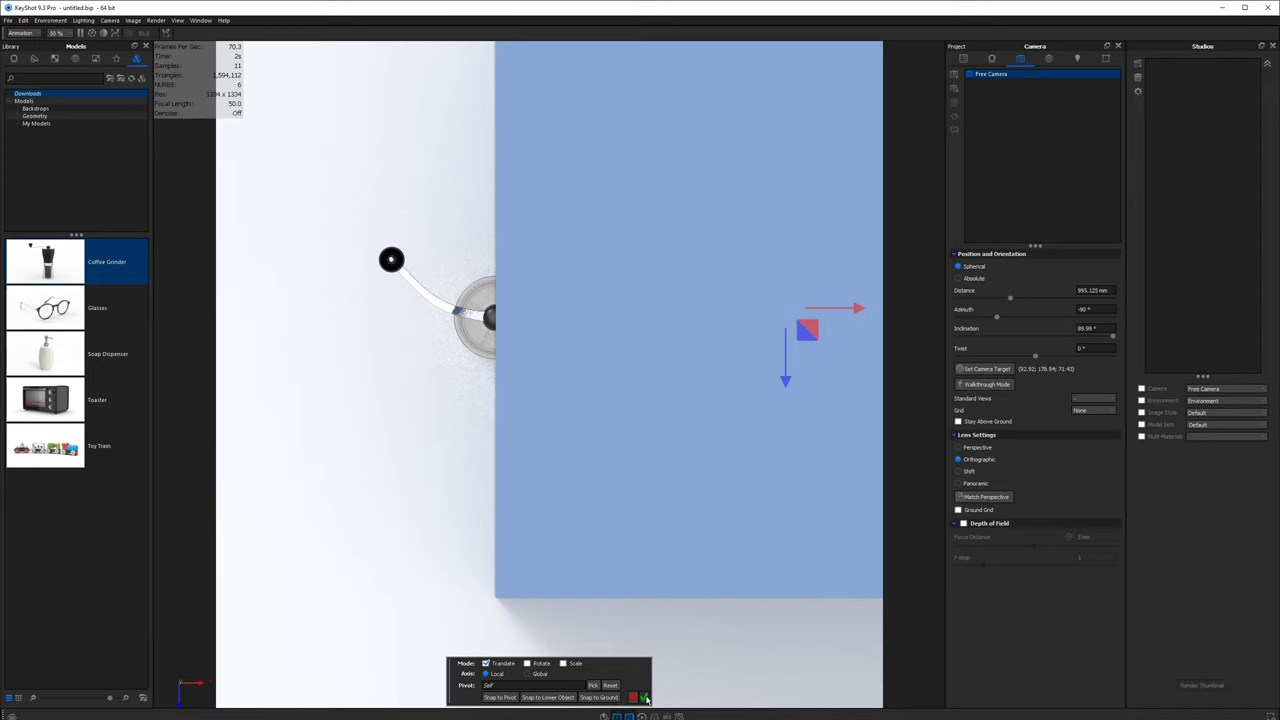
left_click(645, 697)
- Select the whole Coffee Grinder v31 model in the scene tree
left_click(963, 59)
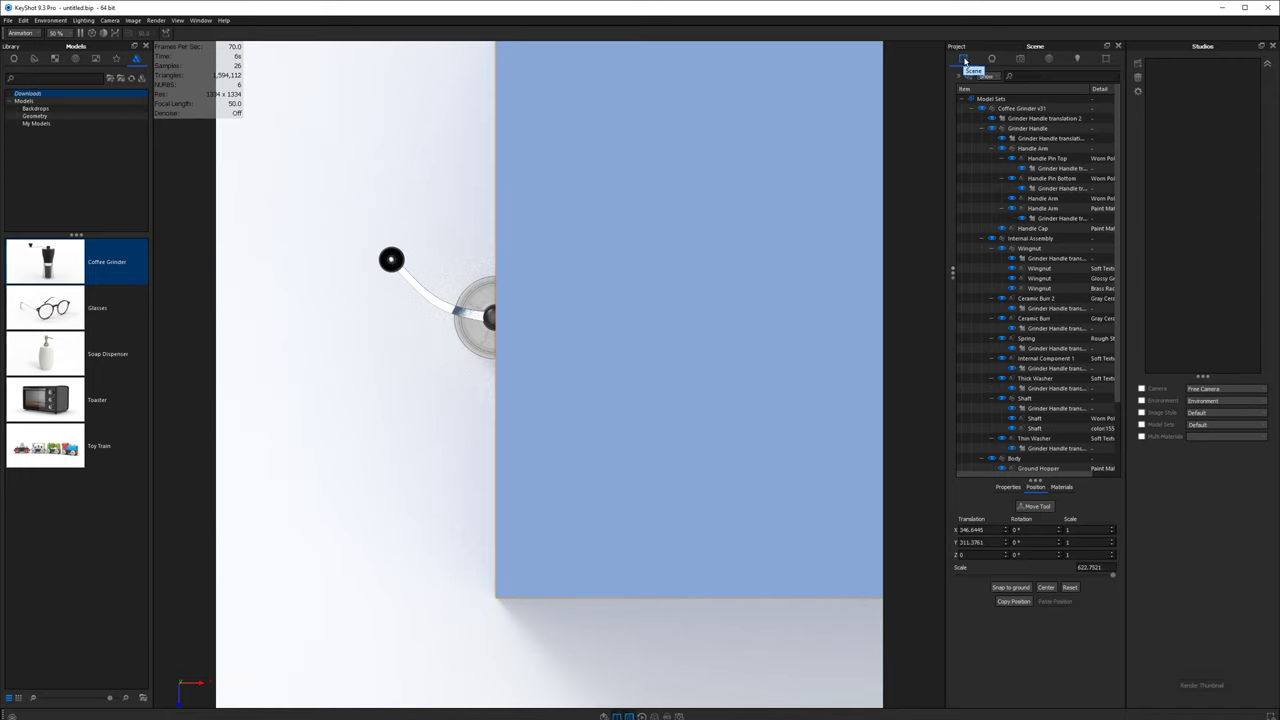
left_click(1022, 108)
left_click(1045, 158)
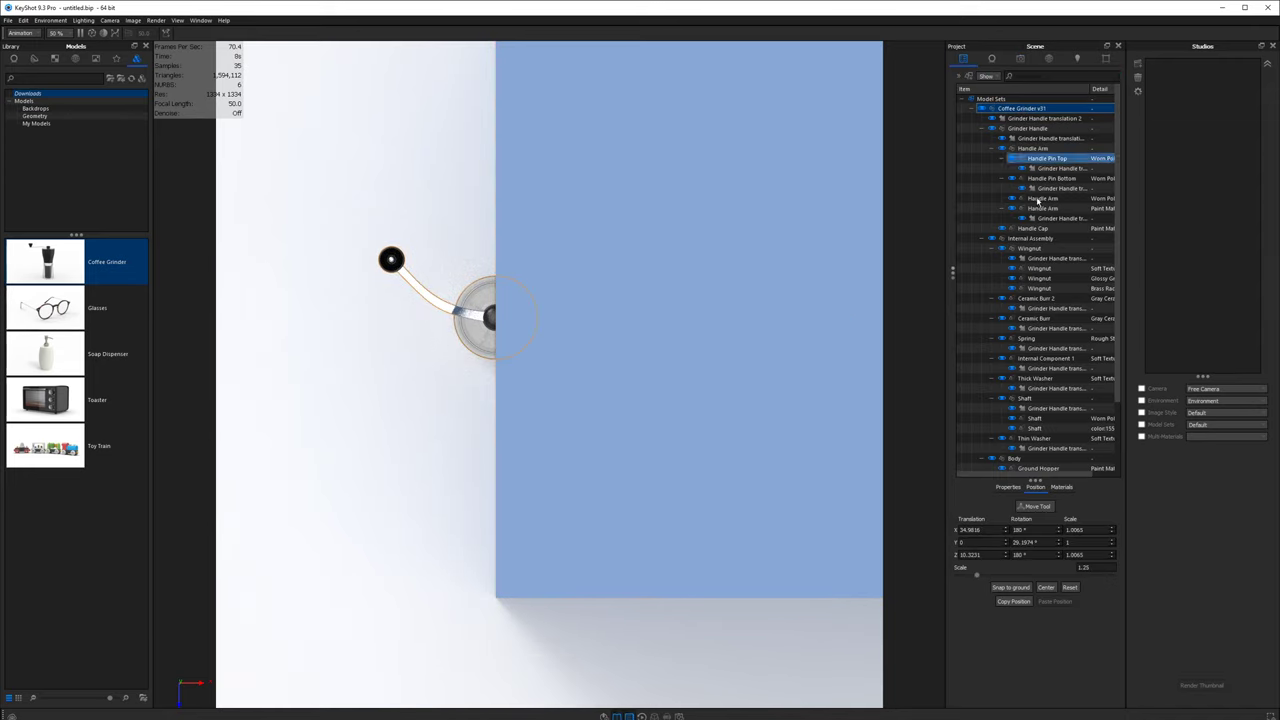
left_click(1037, 506)
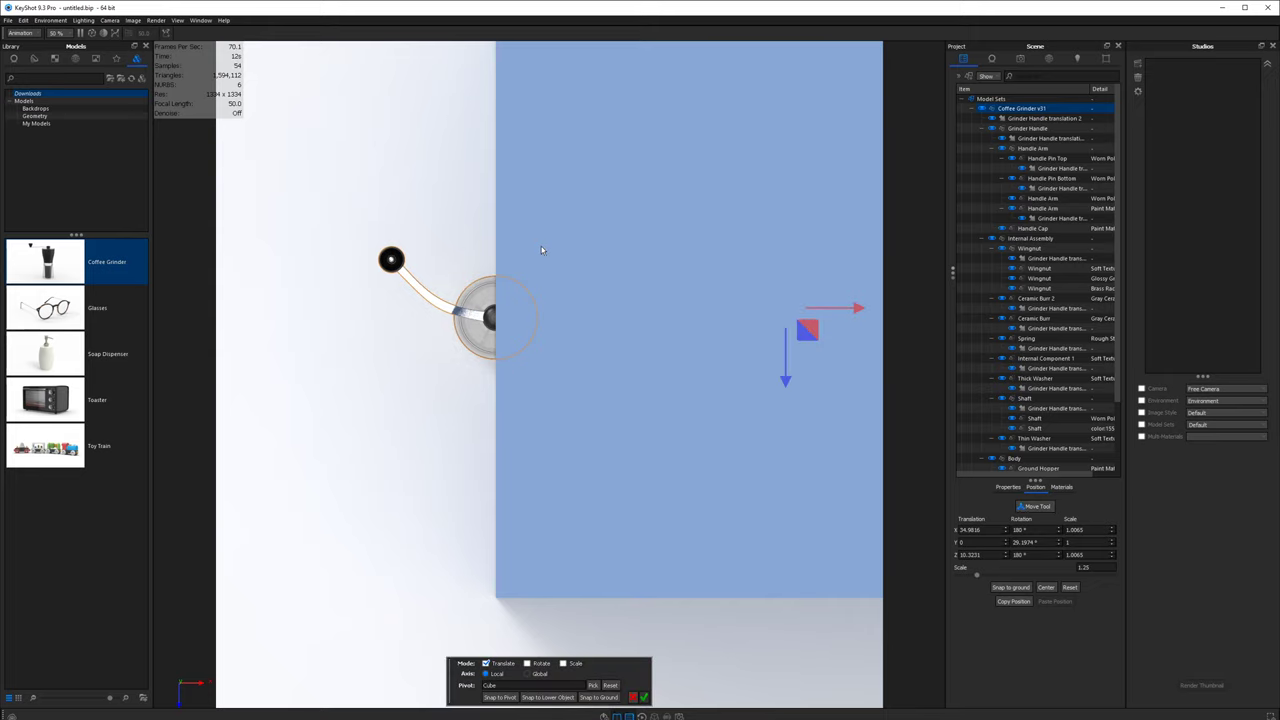
scroll(679, 276, "down", 3)
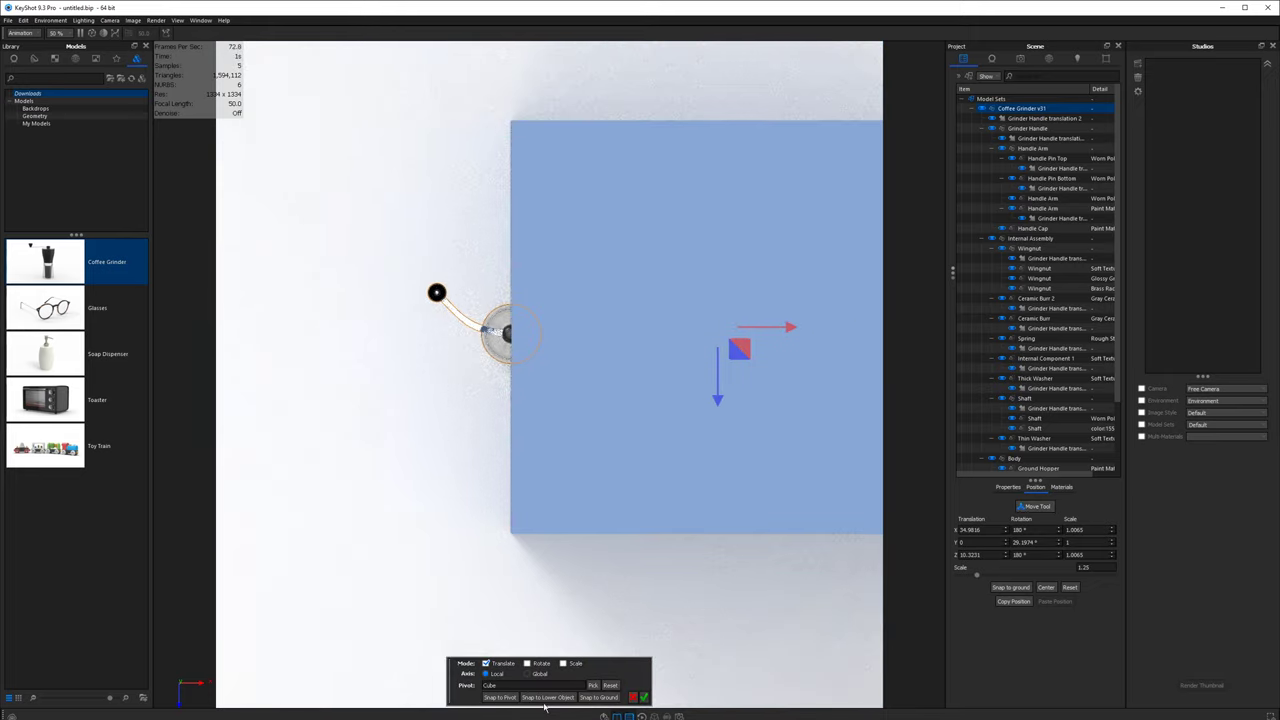
left_click(528, 663)
left_click_drag(740, 270, 746, 230)
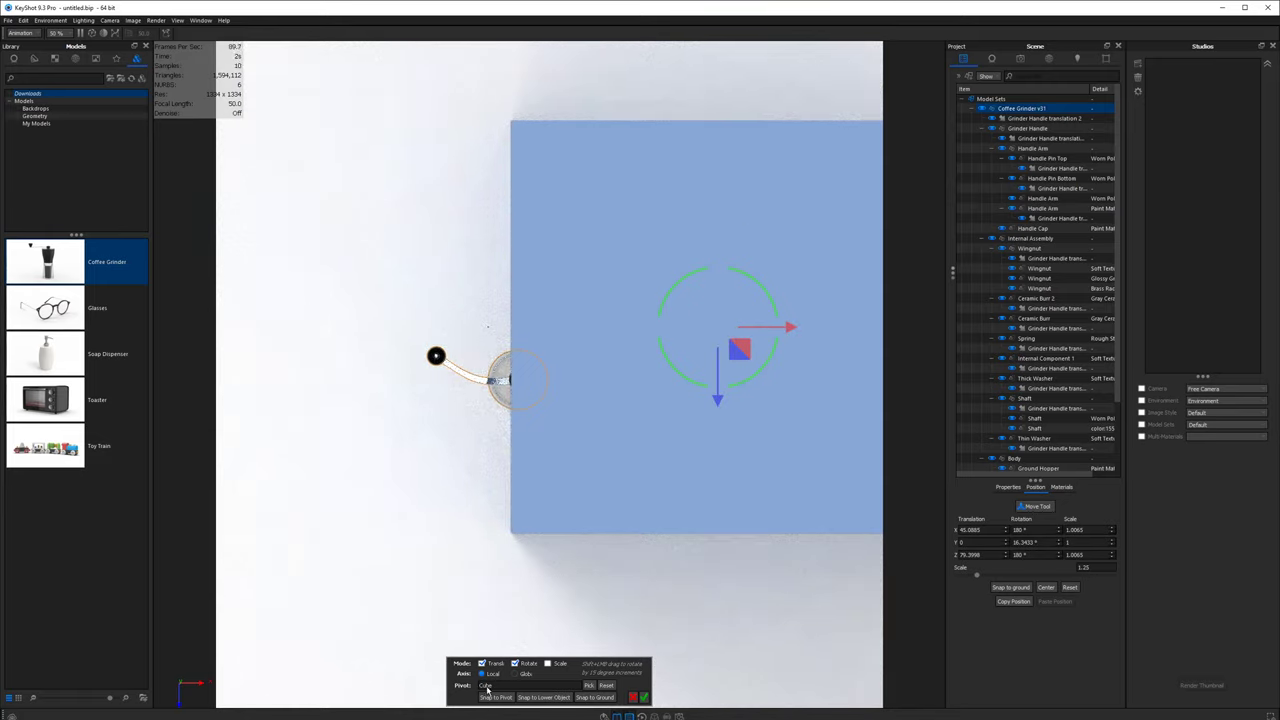
left_click(635, 698)
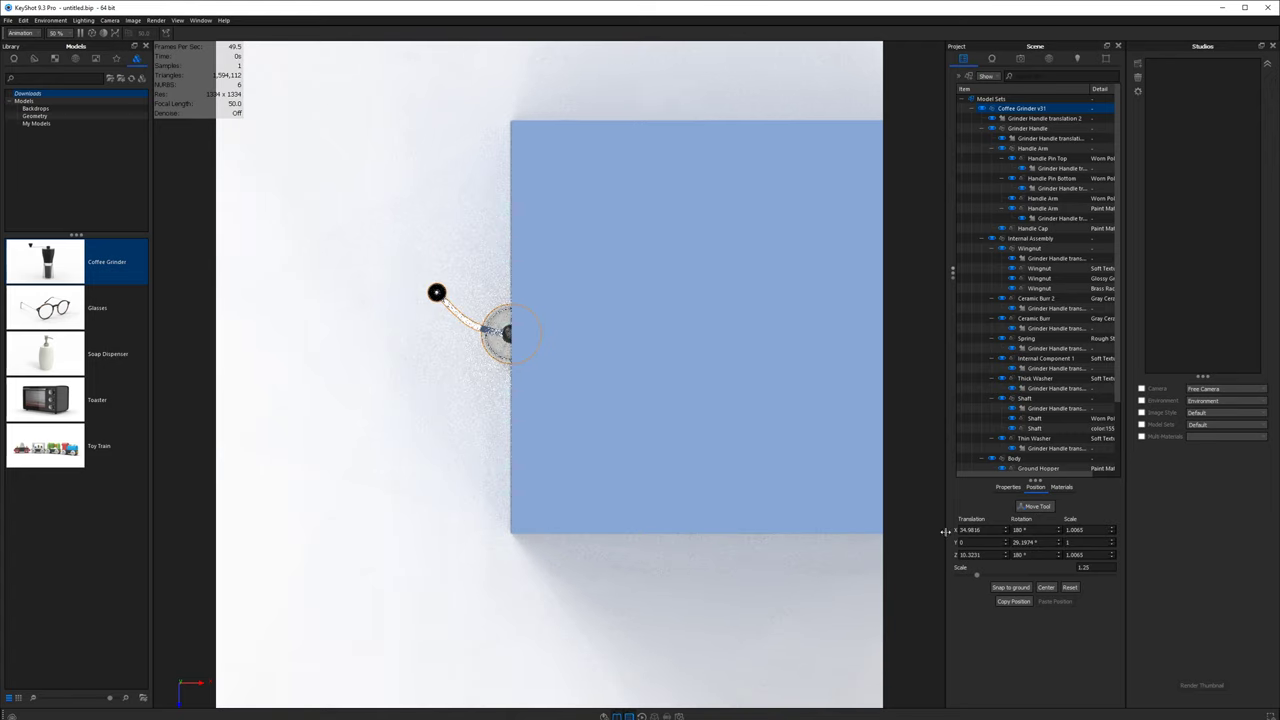
- Set the Shaft as the Move Tool pivot and rotate the grinder to about 89.9° around Y, aligning its handle with the cube's edge
left_click(1044, 508)
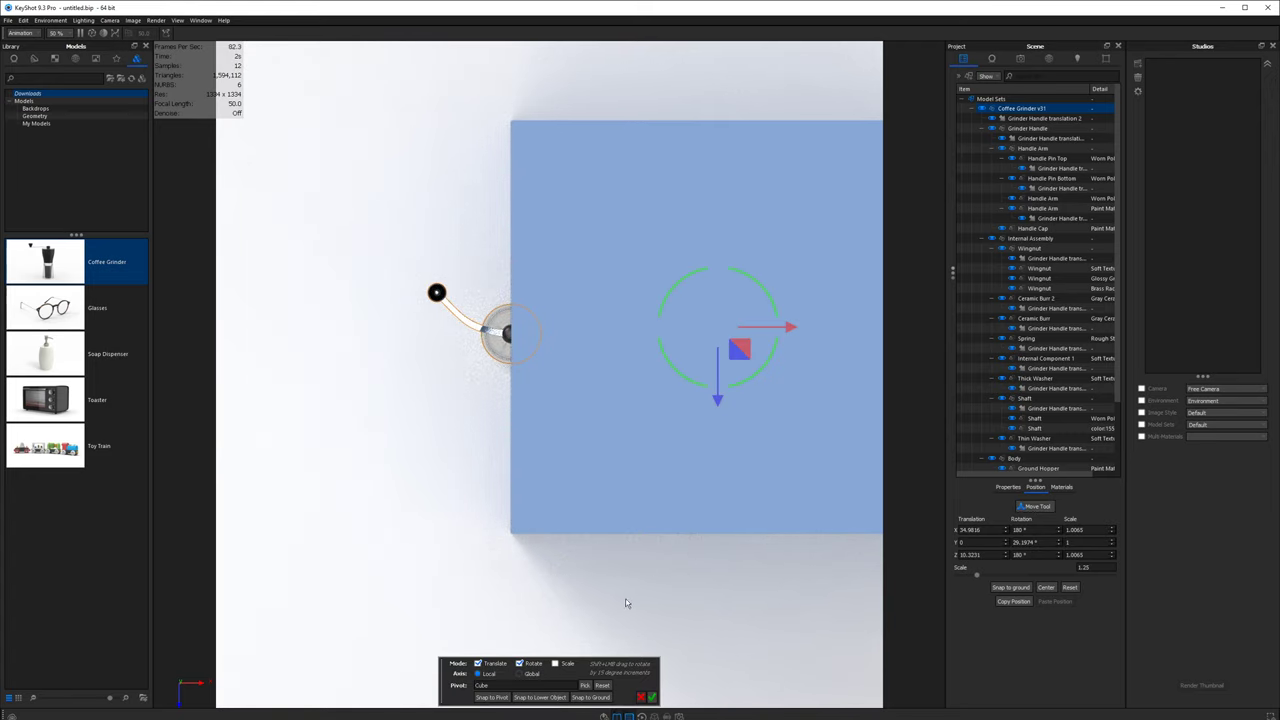
left_click(584, 686)
left_click(464, 318)
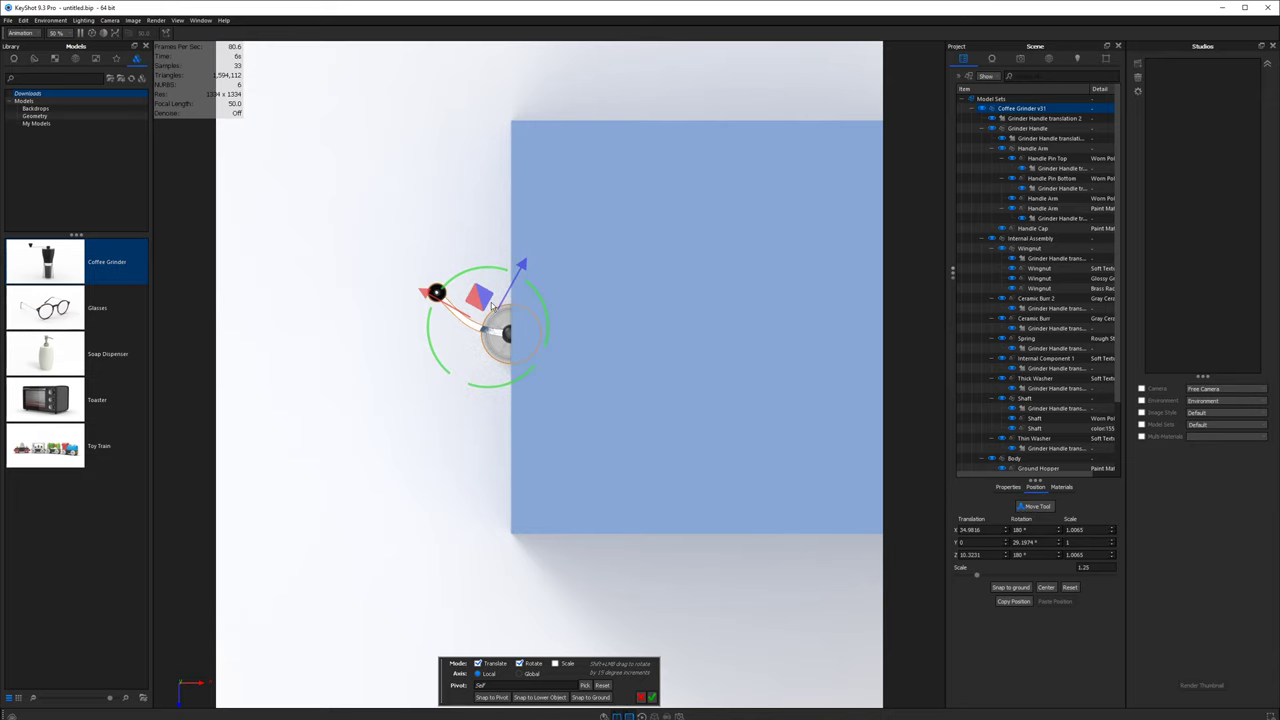
left_click_drag(491, 305, 394, 200)
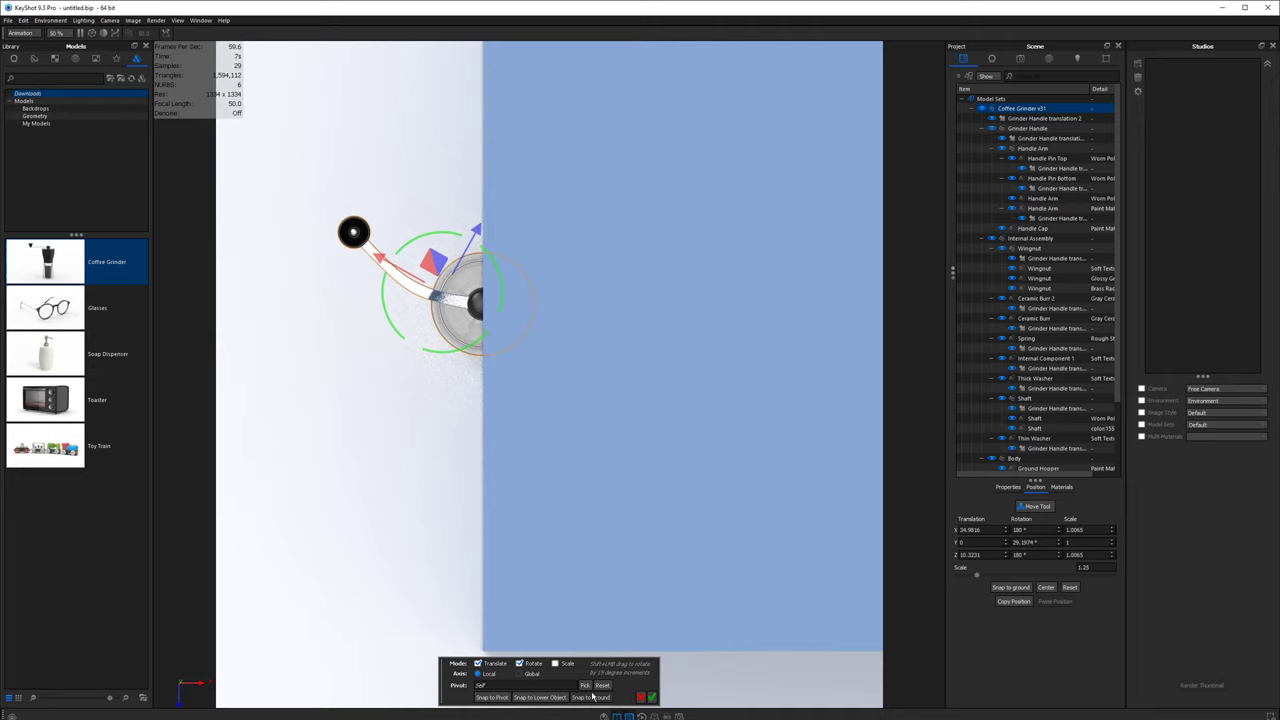
left_click(585, 686)
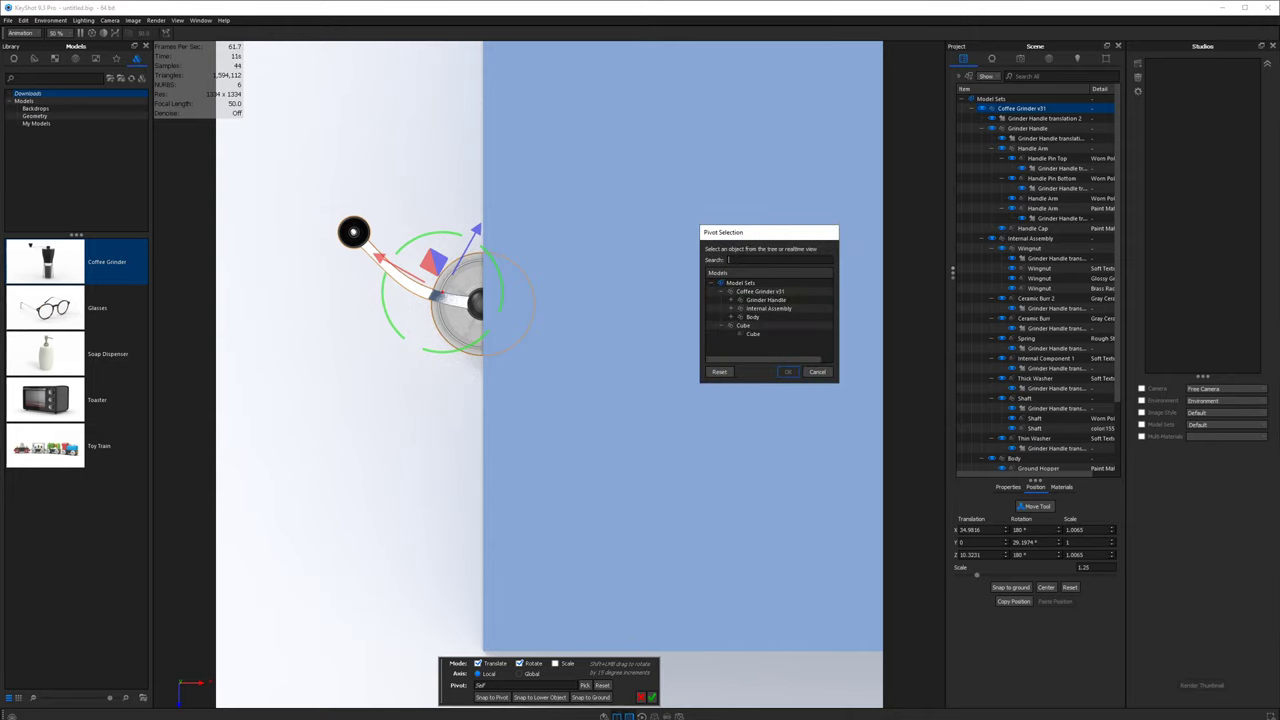
type("shaft")
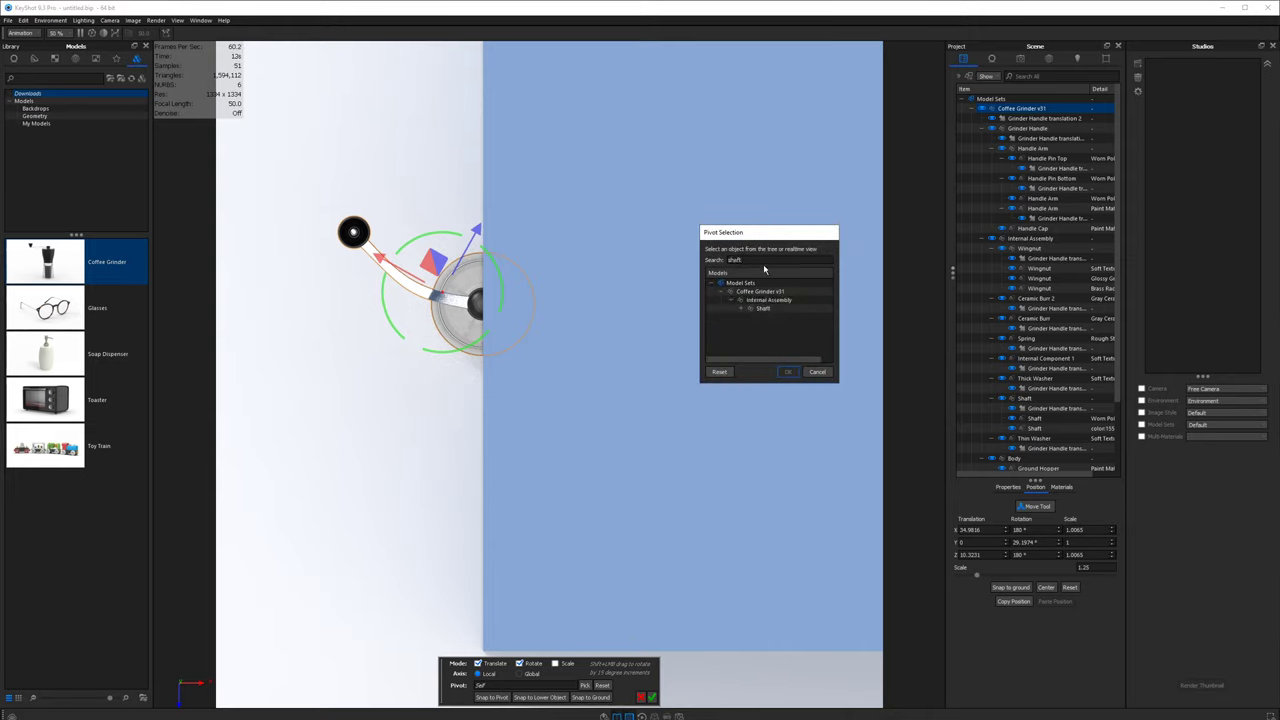
left_click(762, 308)
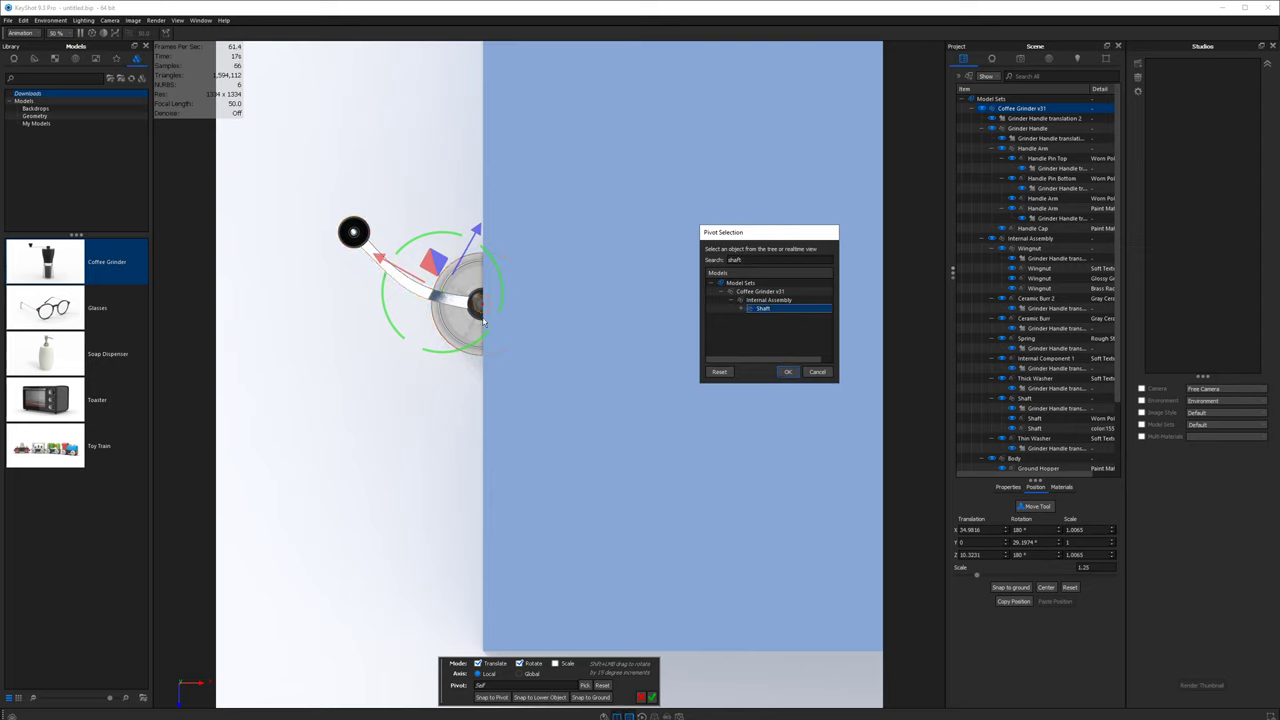
left_click(789, 372)
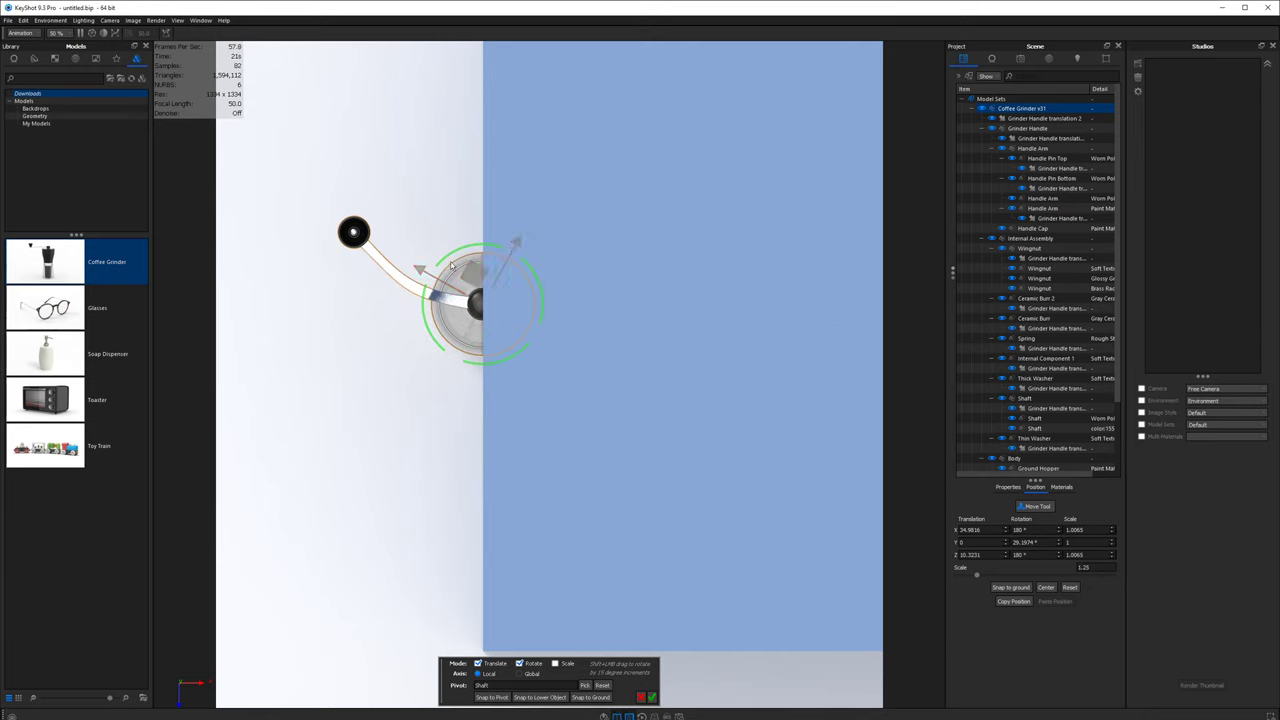
left_click_drag(530, 268, 597, 348)
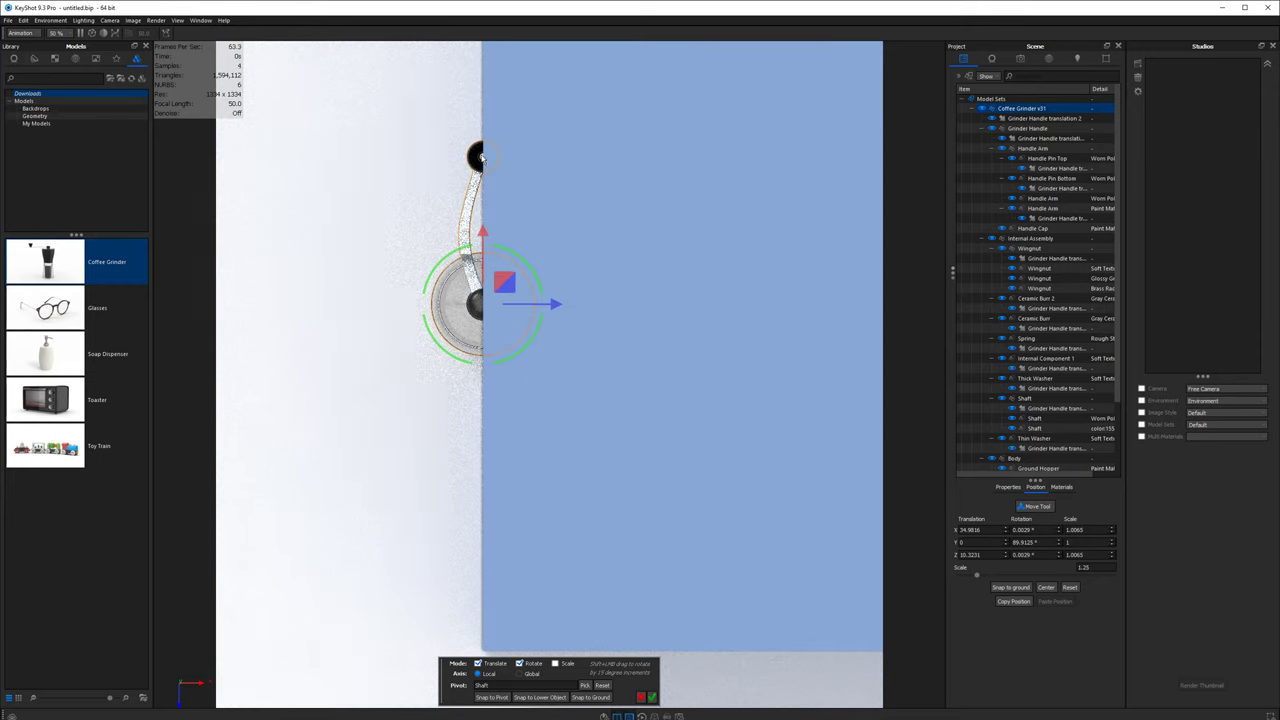
left_click(653, 697)
- Switch the Free Camera's lens from orthographic to Perspective
scroll(665, 359, "down", 5)
left_click_drag(737, 360, 714, 149)
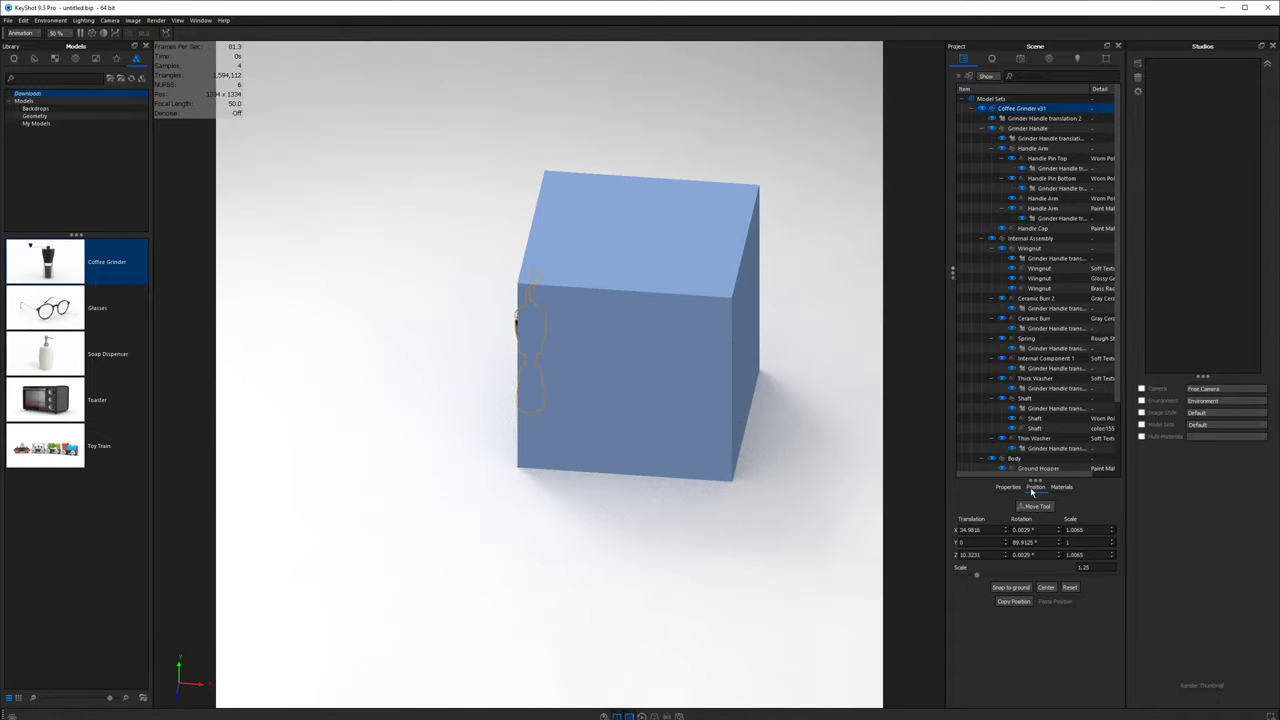
left_click(1020, 58)
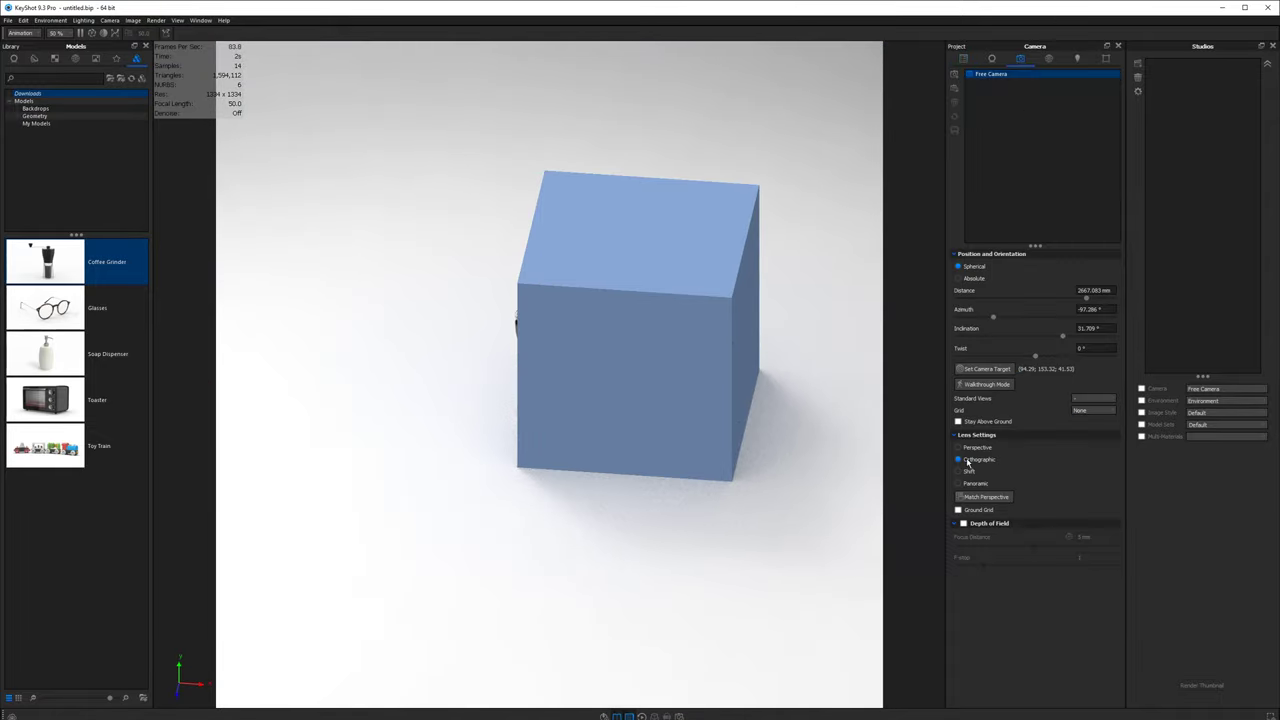
left_click(970, 448)
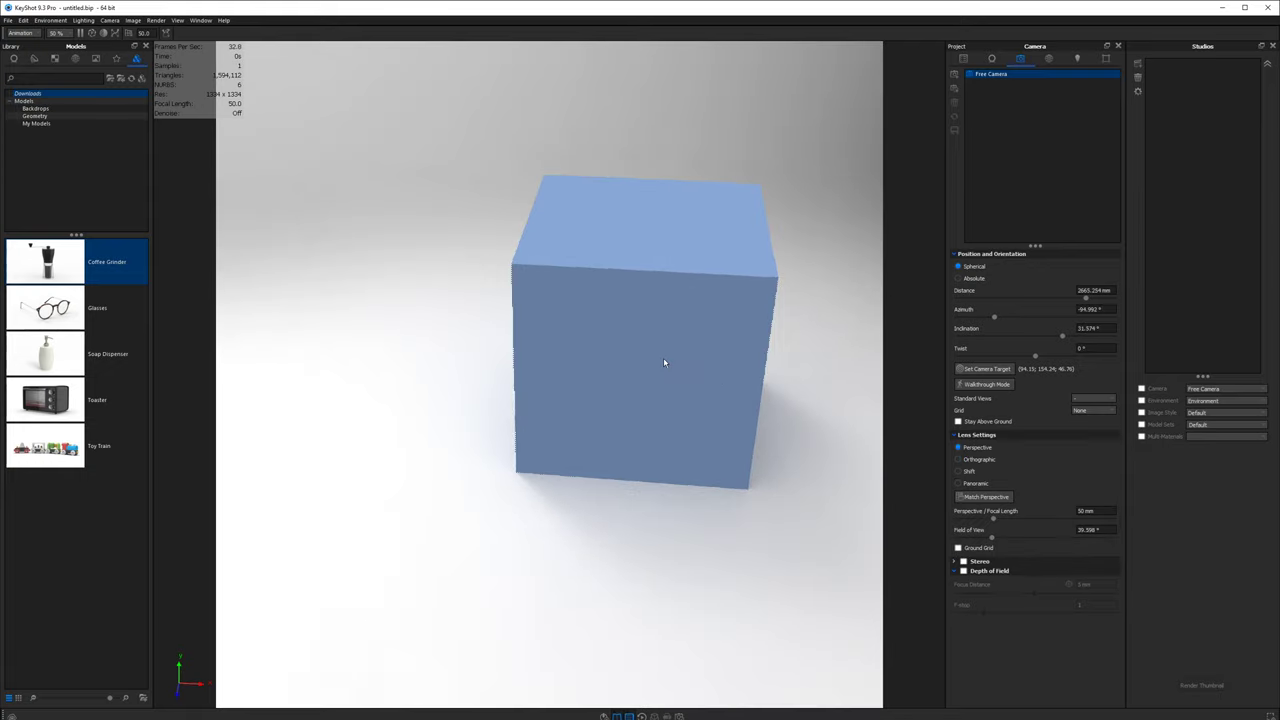
- Change the Cube Material's type to Cutaway and check the sectioned grinder from several angles
left_click_drag(663, 357, 686, 309)
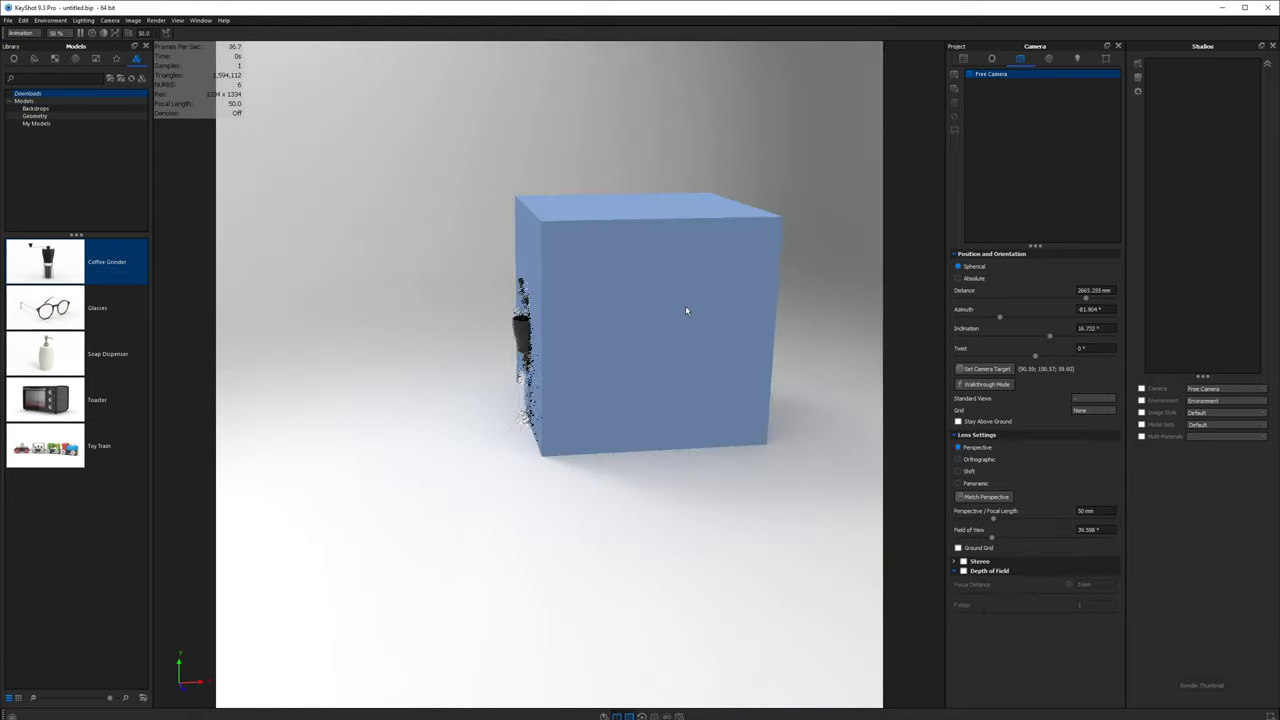
scroll(537, 348, "up", 5)
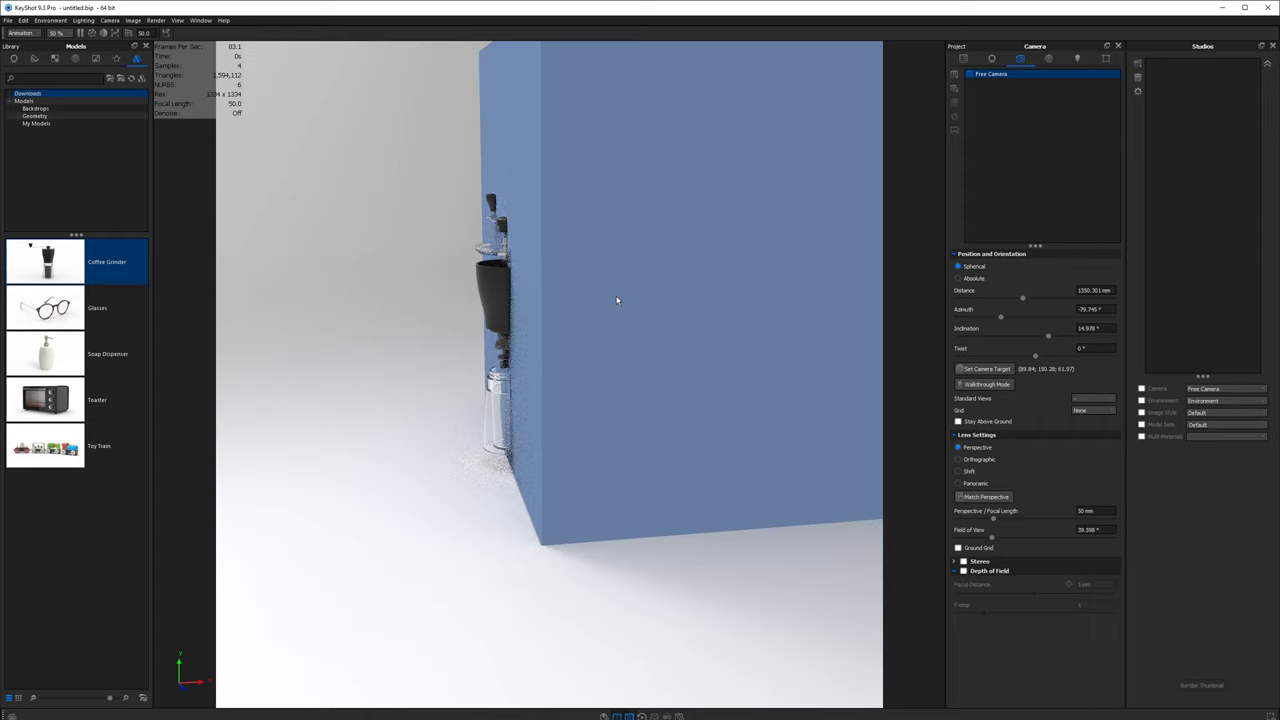
left_click_drag(689, 240, 540, 309)
double_click(577, 223)
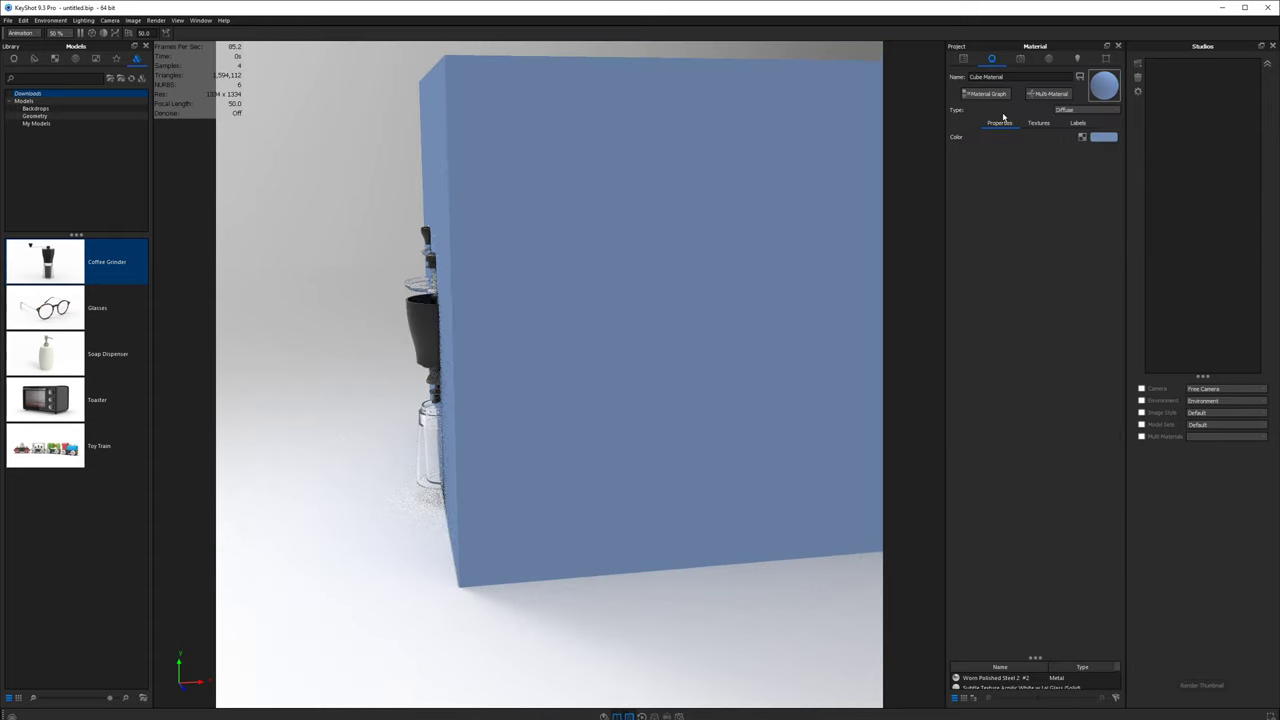
left_click(1065, 110)
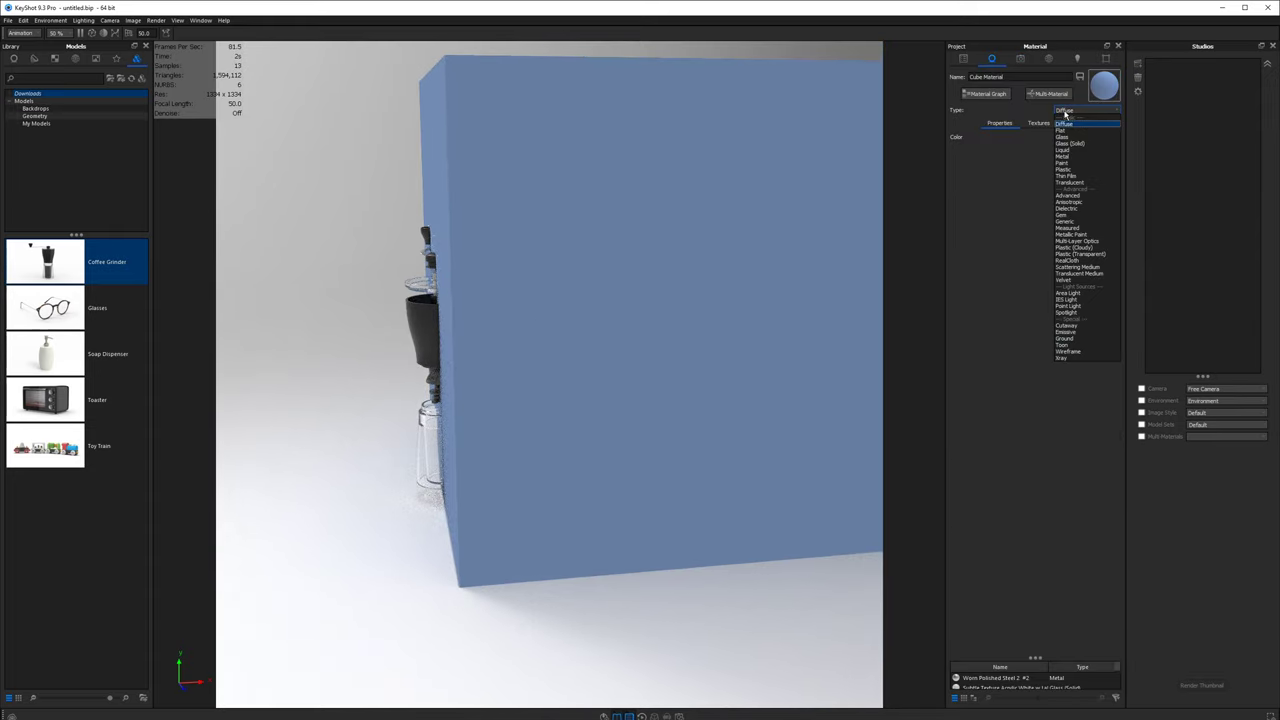
left_click(1067, 326)
left_click_drag(674, 246, 526, 337)
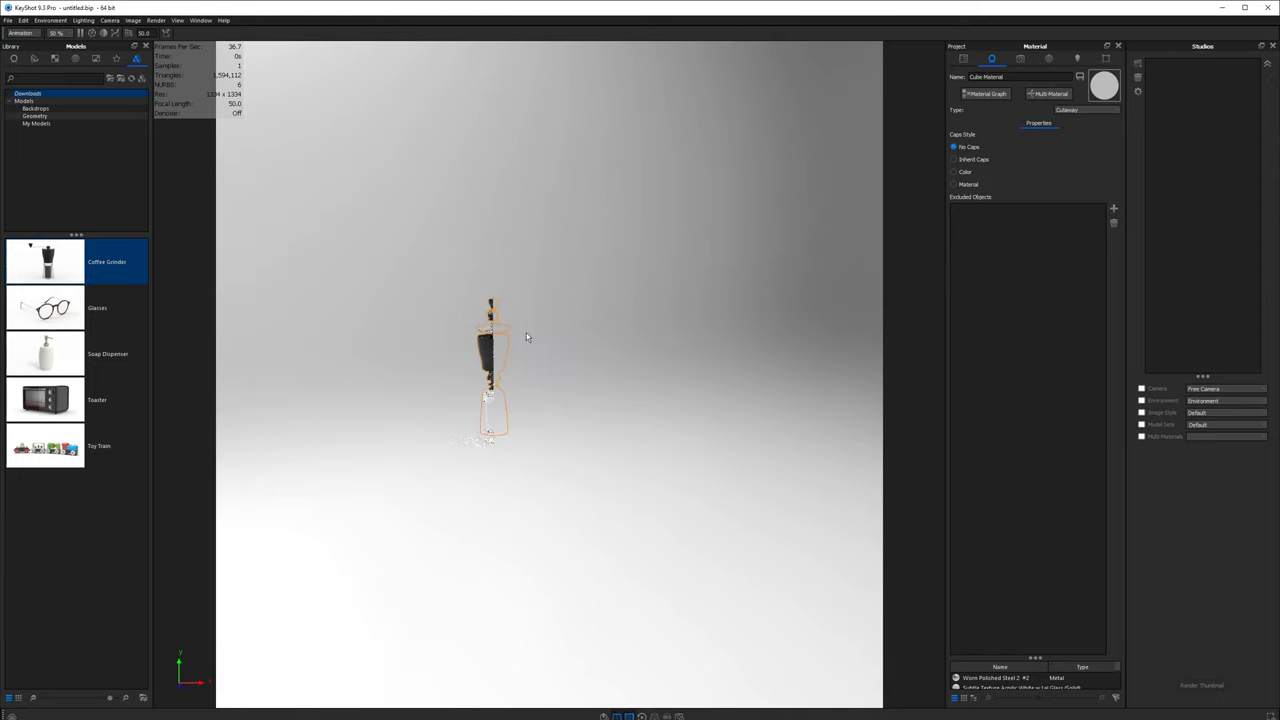
left_click_drag(604, 346, 423, 343)
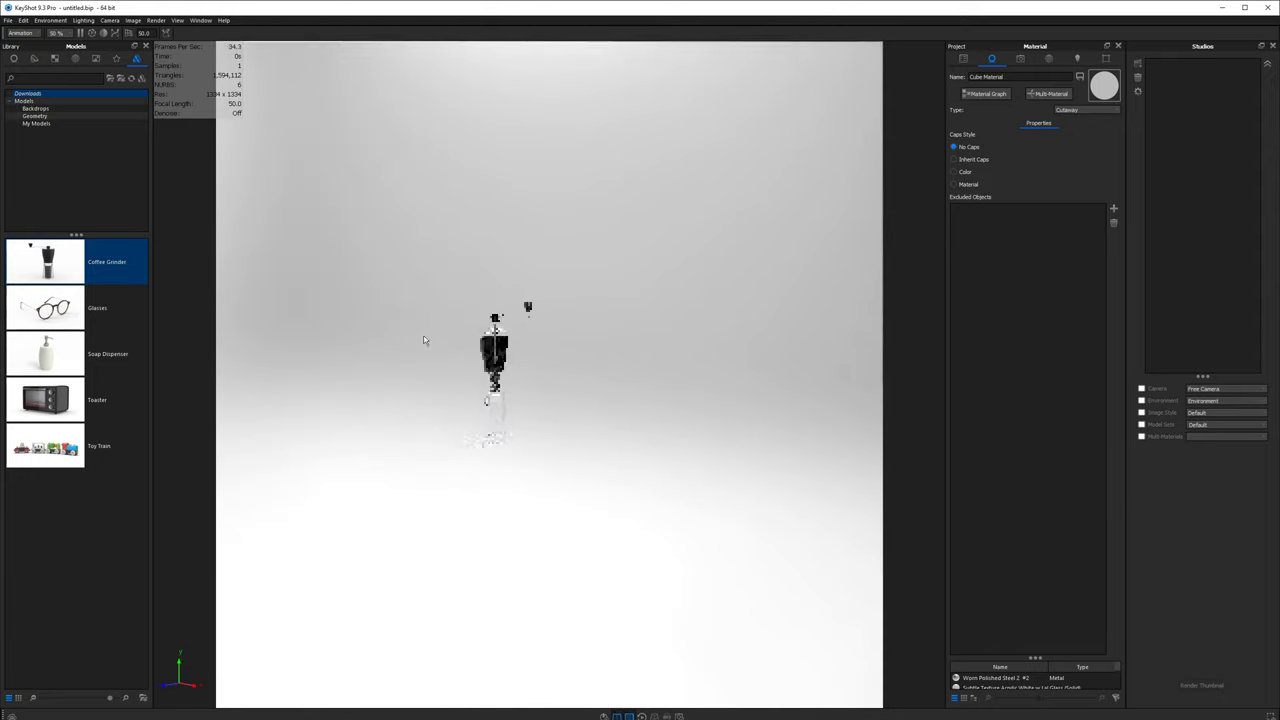
- Change the Cube Material's type to Diffuse so the cutting cube can be seen beside the grinder
scroll(512, 327, "up", 5)
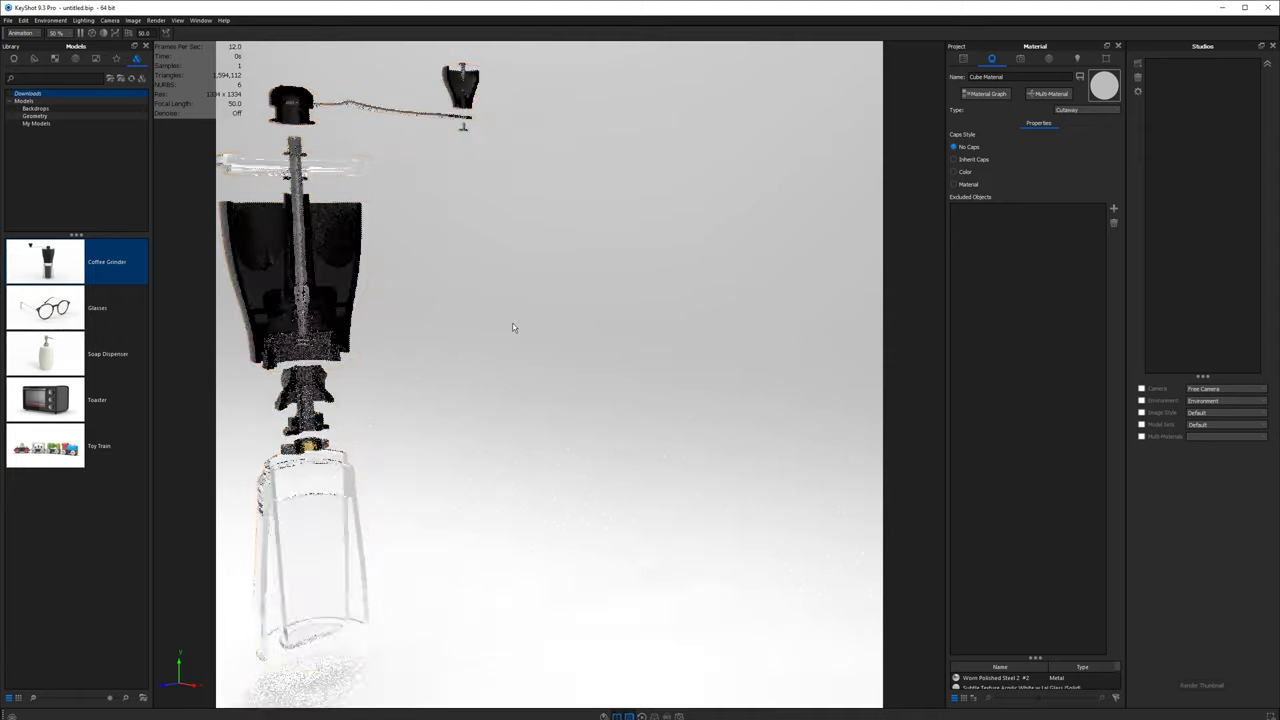
scroll(512, 324, "down", 6)
left_click_drag(512, 330, 497, 375)
left_click_drag(631, 374, 700, 360)
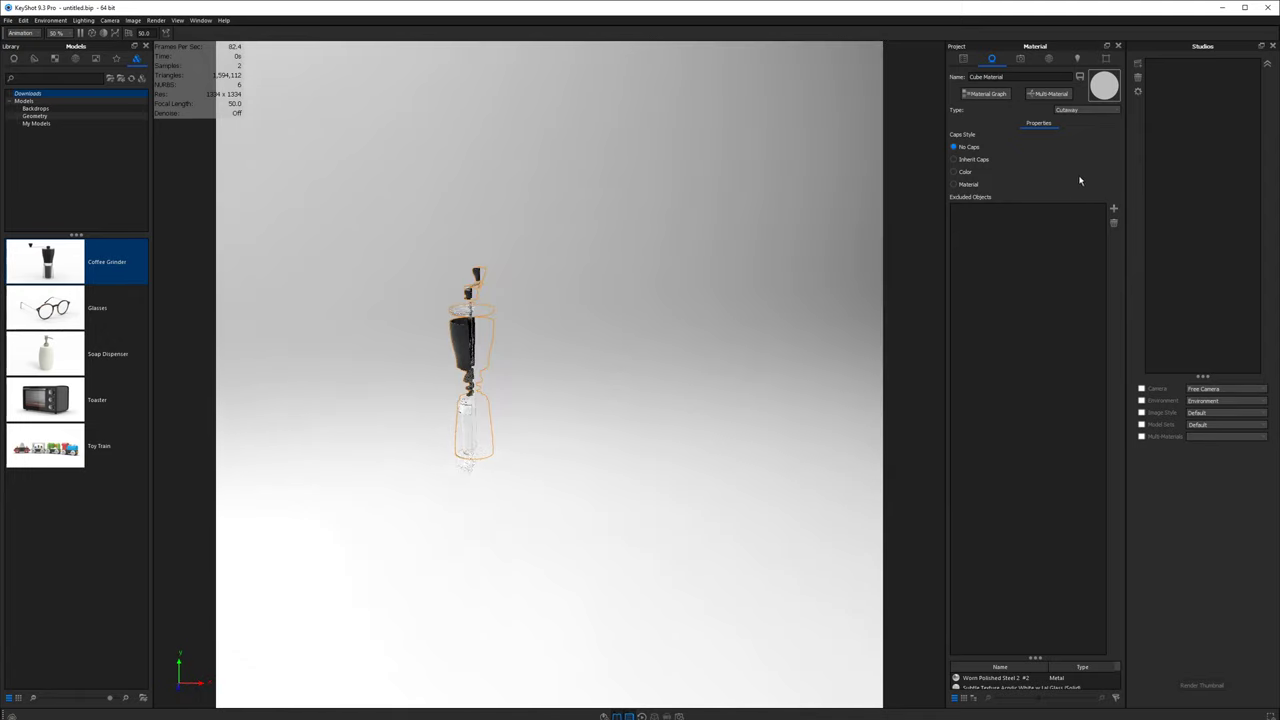
left_click(1080, 111)
left_click(1082, 124)
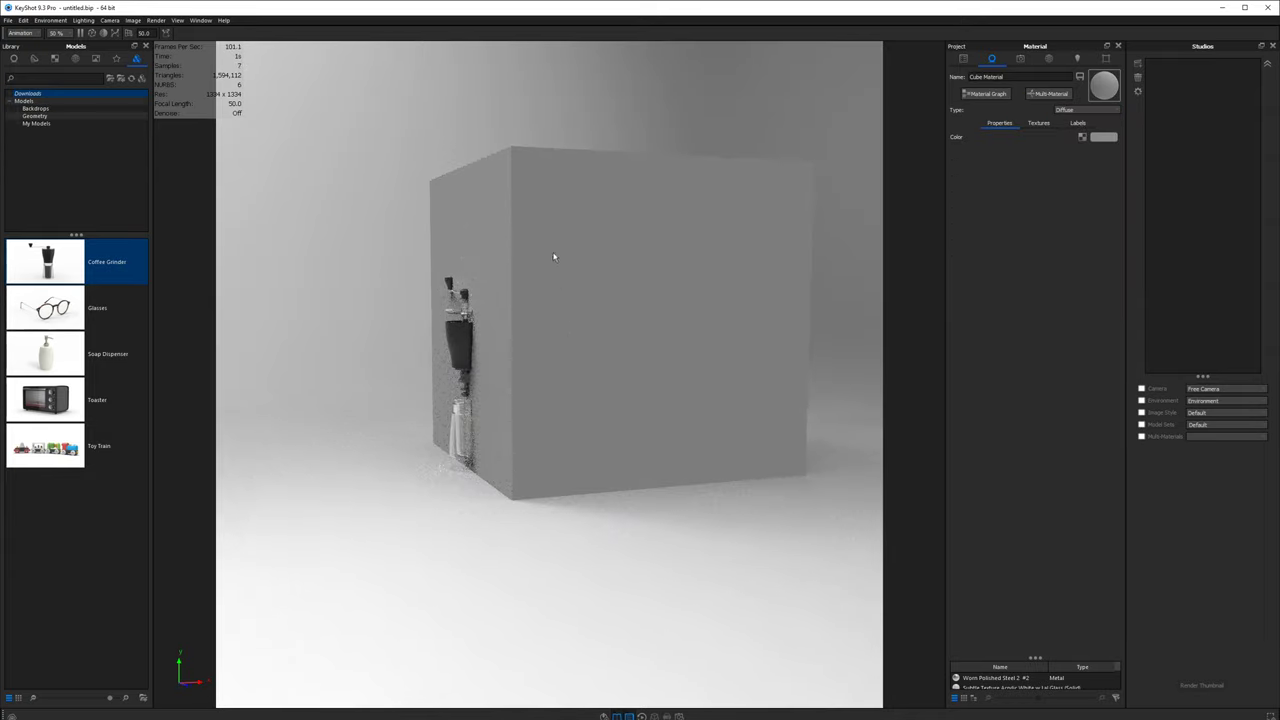
left_click_drag(639, 293, 643, 331)
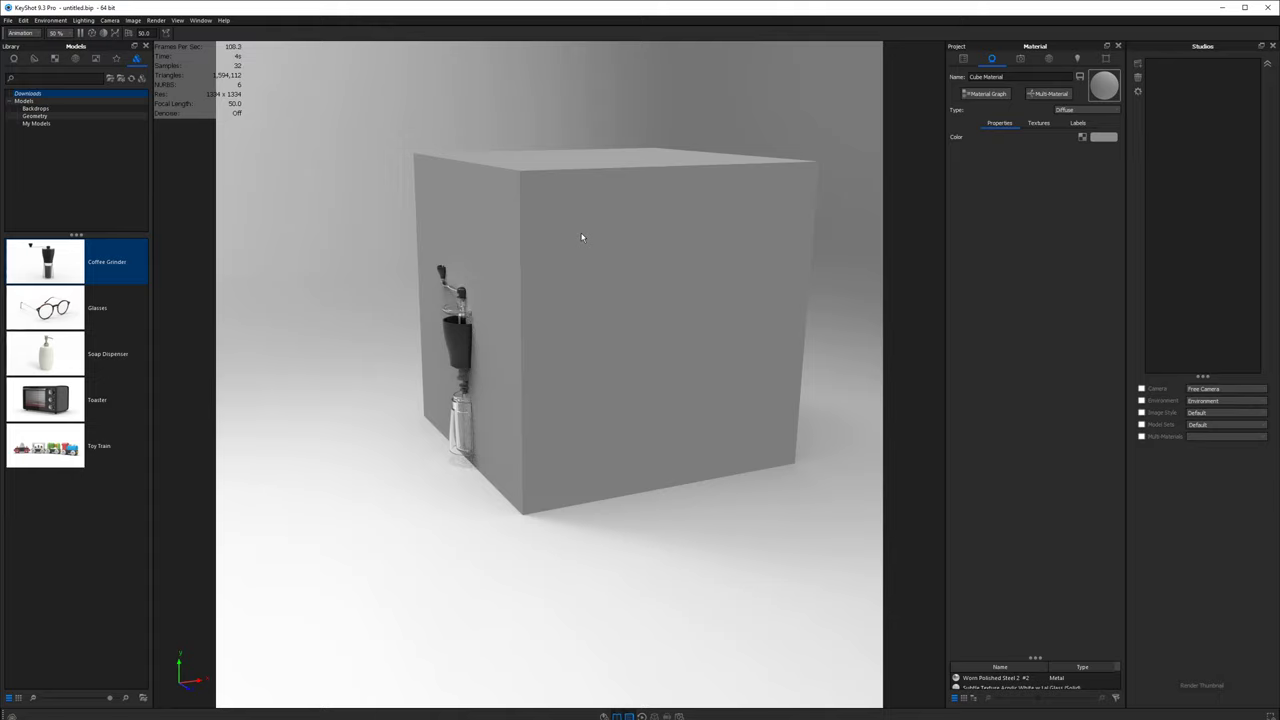
- Scale the cube down into a narrower block and align its face with the grinder's centre in an orthographic Top view
key("ctrl+d")
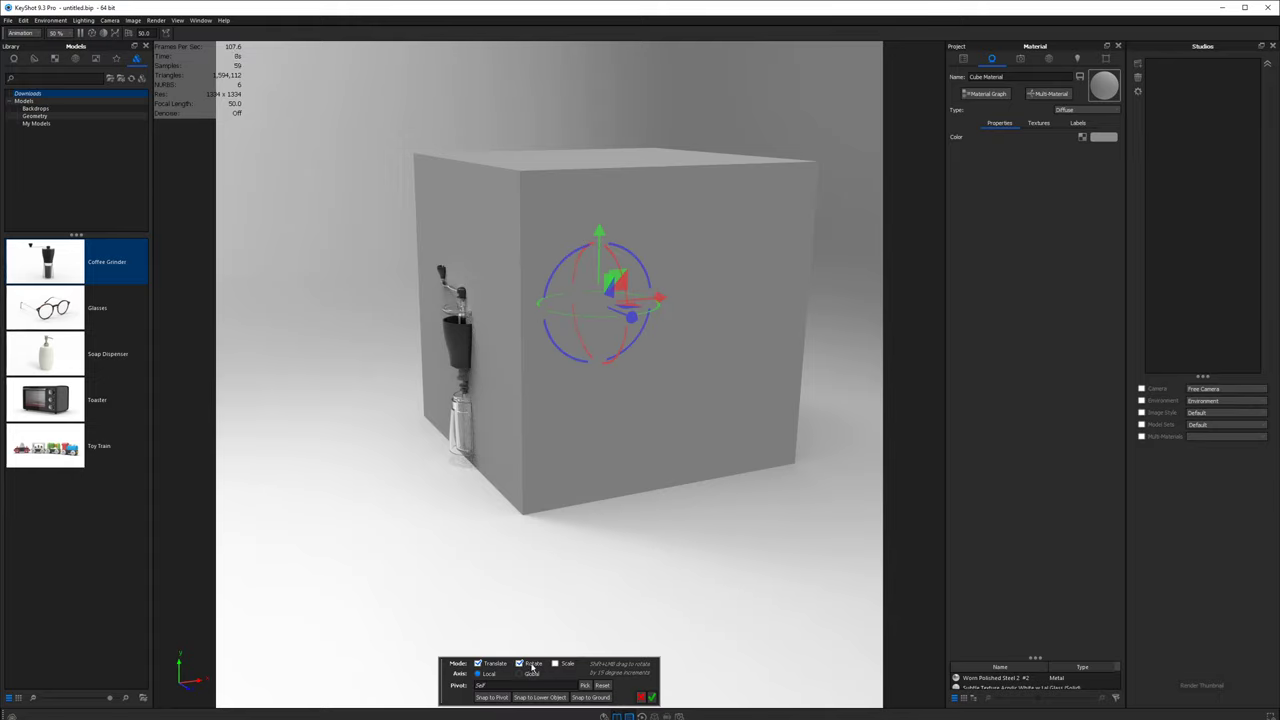
left_click(564, 664)
left_click_drag(598, 240, 598, 300)
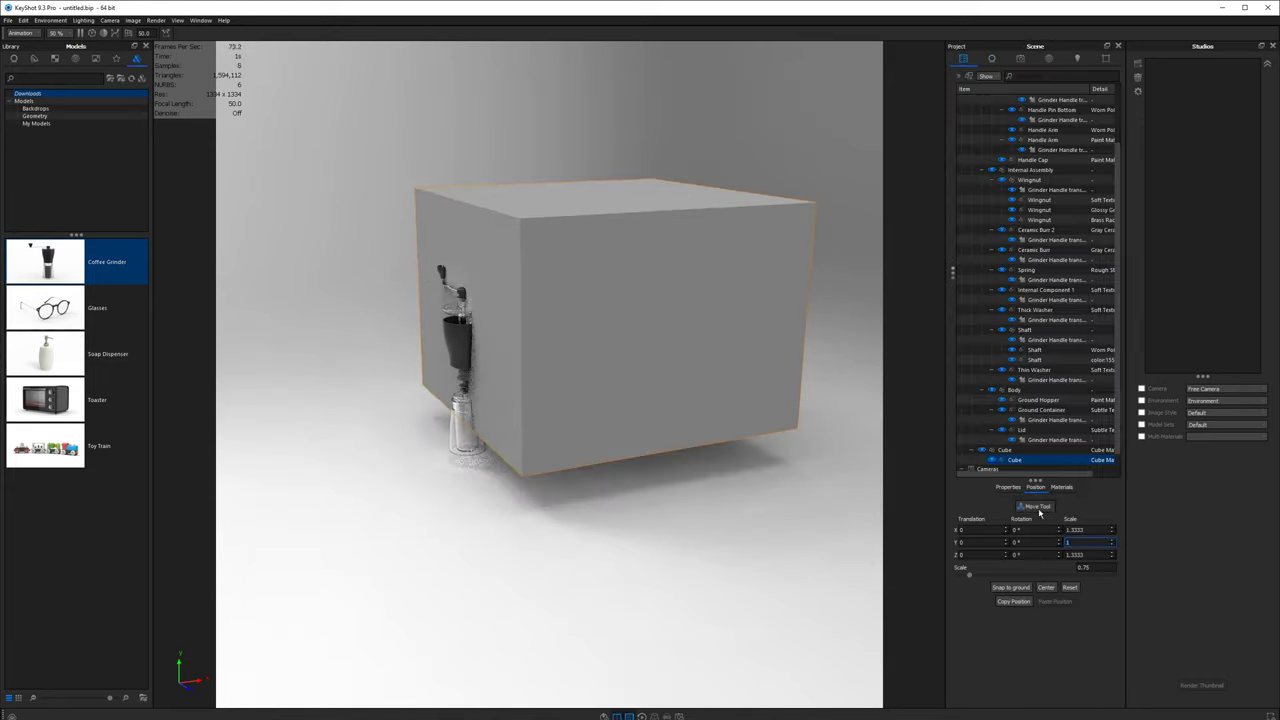
left_click_drag(576, 330, 582, 330)
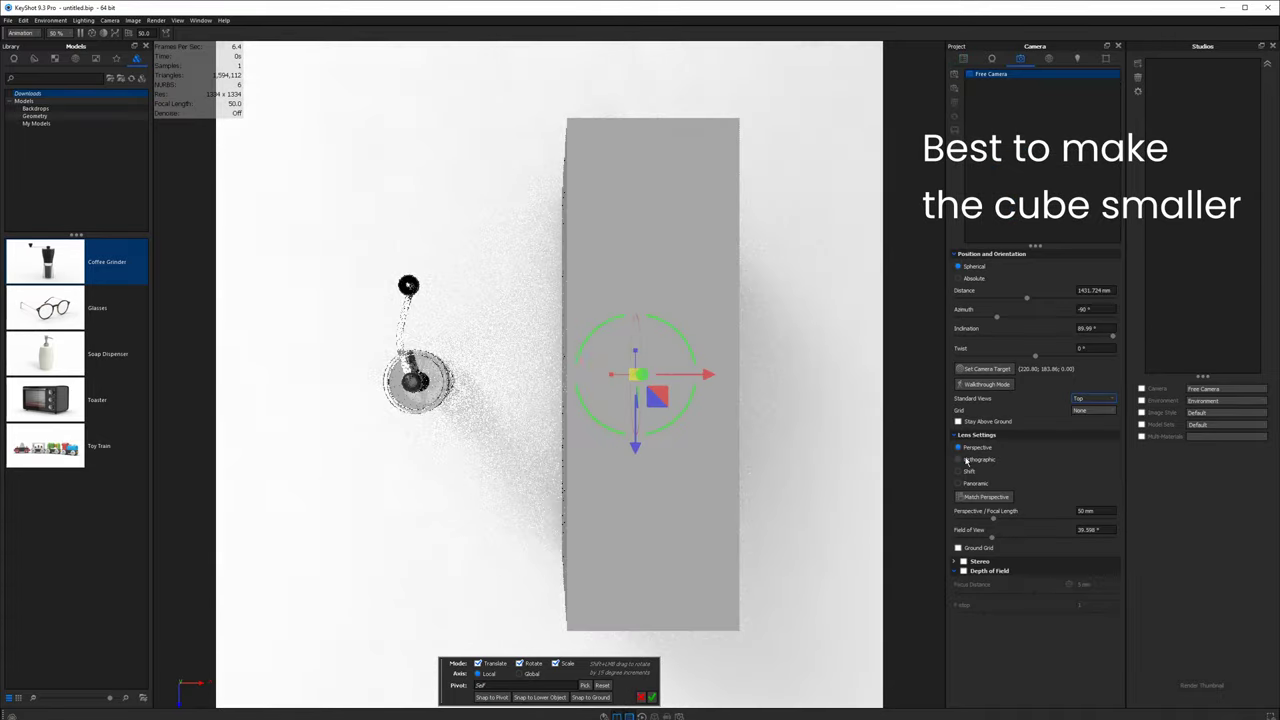
left_click(966, 459)
left_click_drag(518, 376, 728, 376)
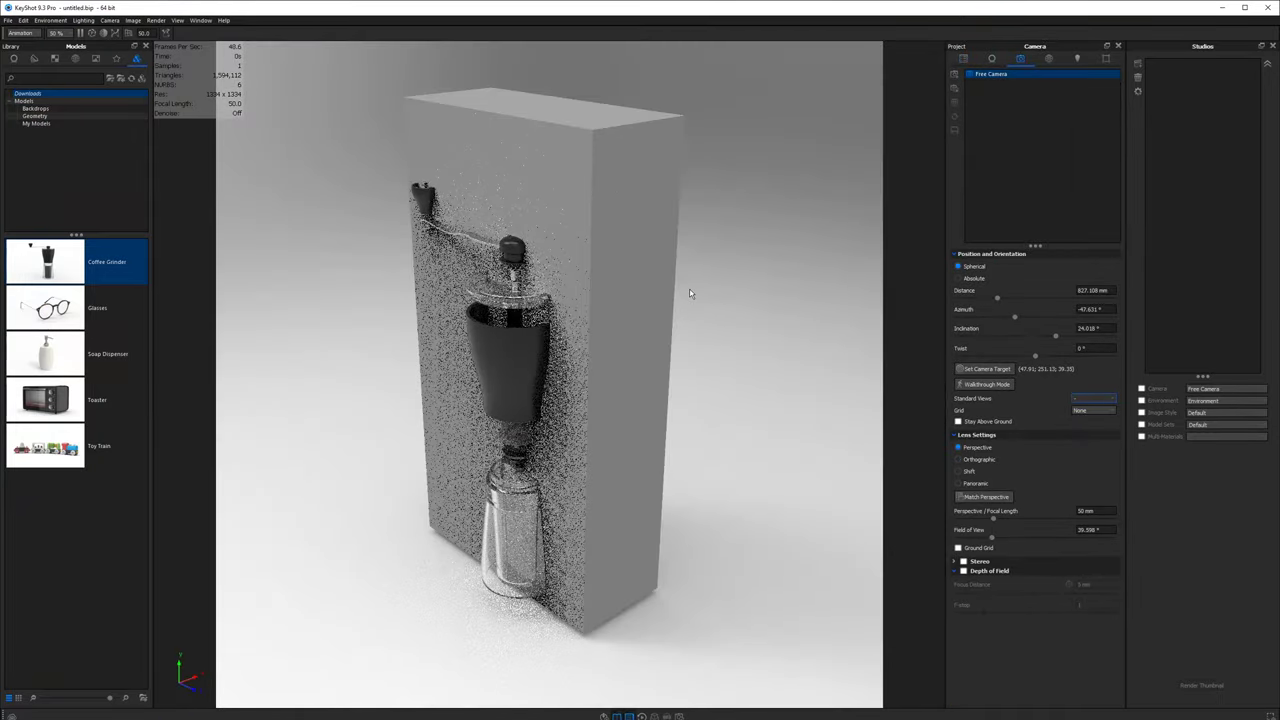
- Set the Cube Material's type to Cutaway with the Inherit Caps style
double_click(612, 195)
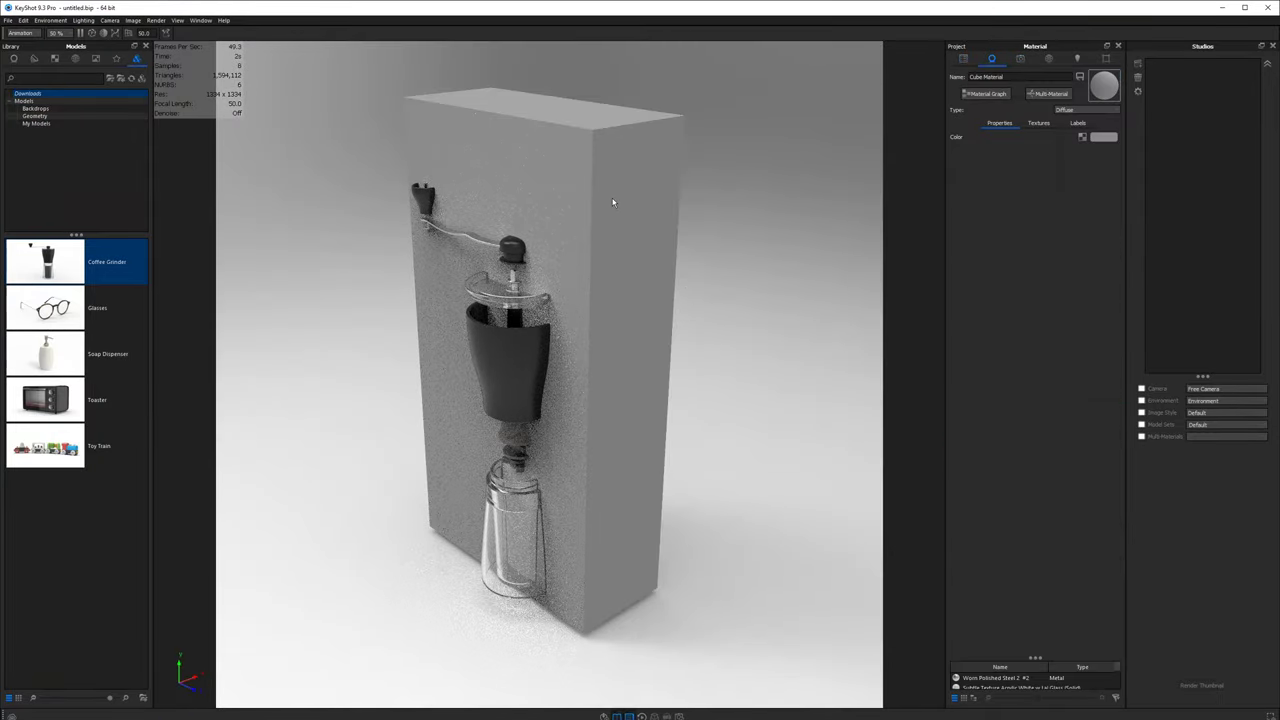
left_click(1063, 110)
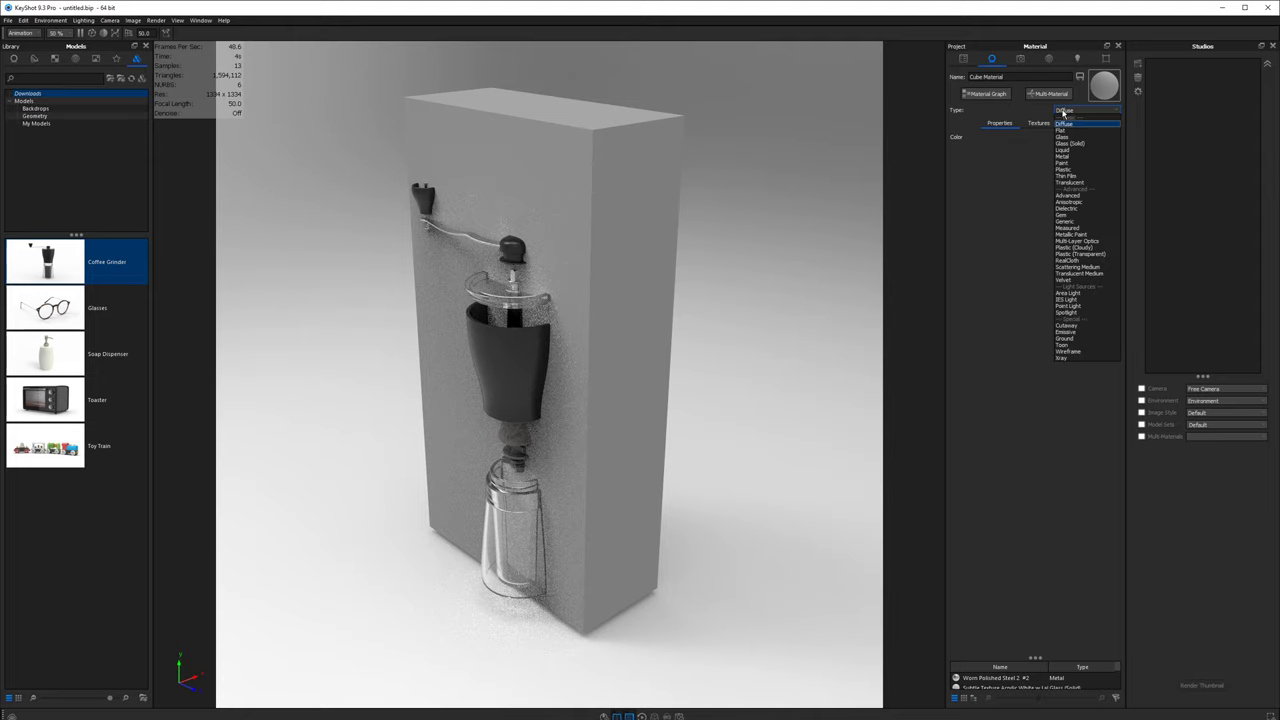
left_click(1067, 326)
left_click_drag(629, 337, 348, 289)
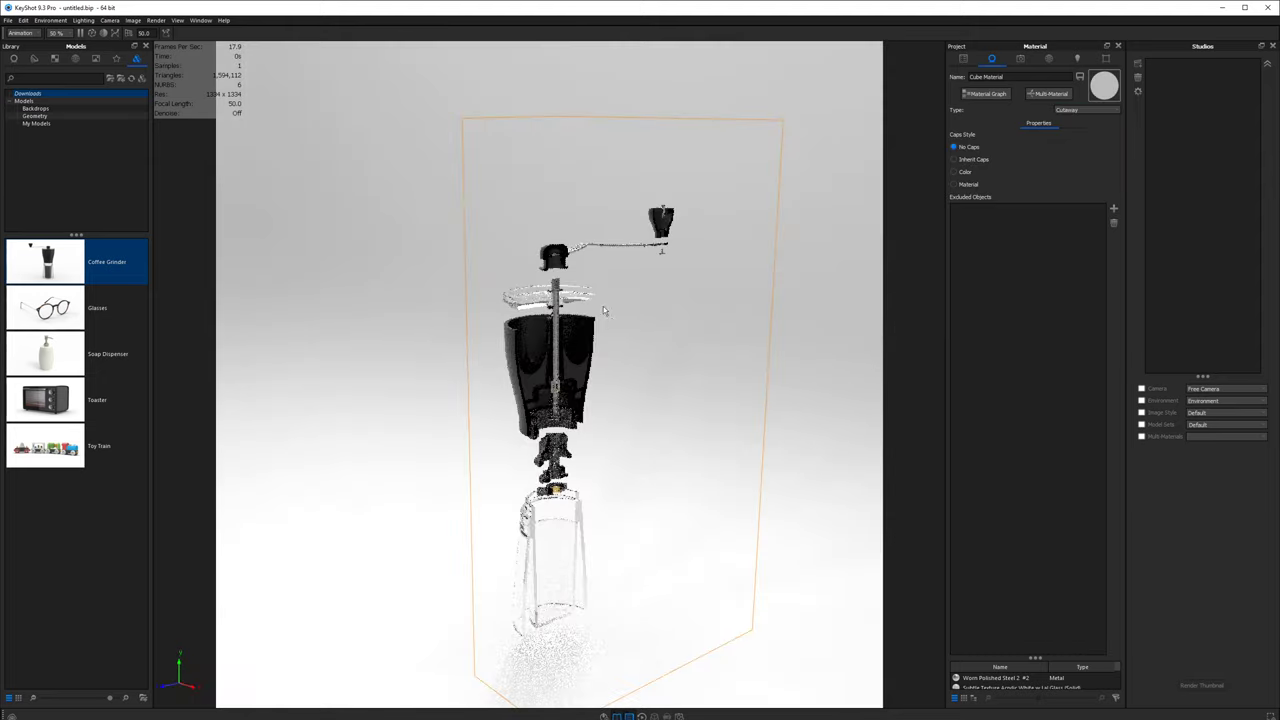
left_click(955, 159)
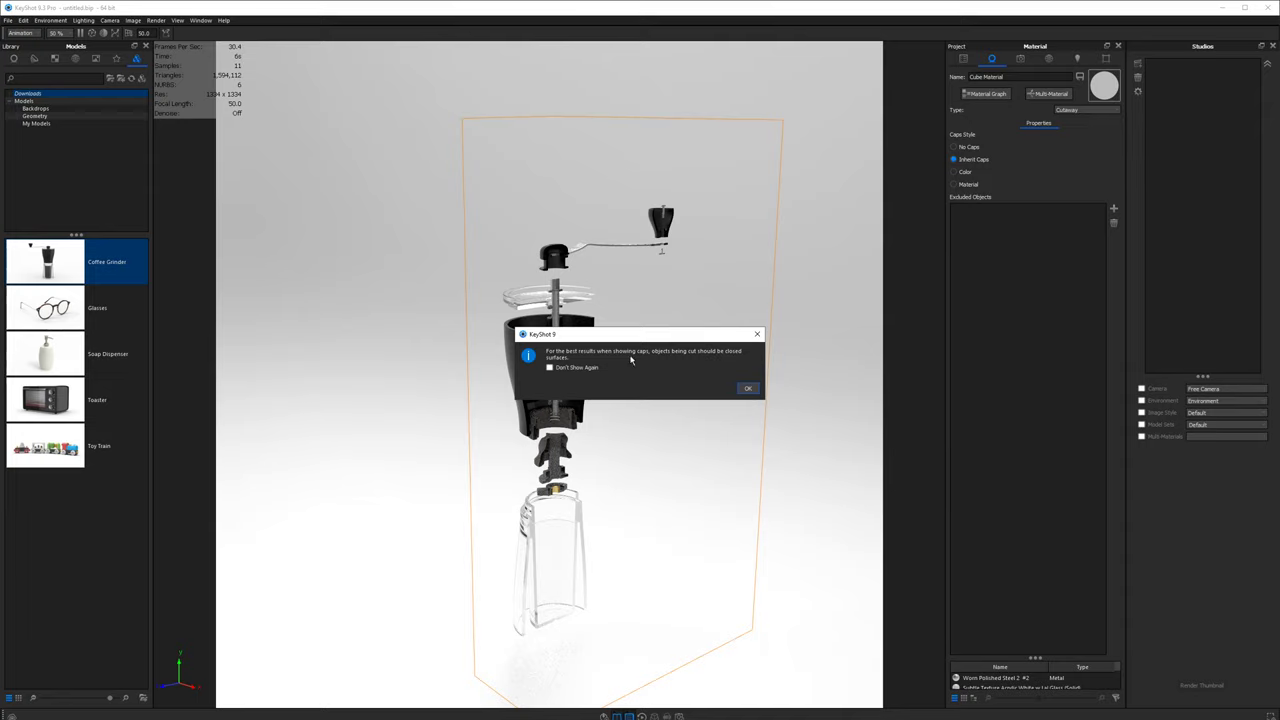
left_click(749, 389)
- Examine the capped cut faces of the sectioned grinder up close and from several angles
left_click_drag(697, 440, 631, 446)
scroll(532, 478, "up", 5)
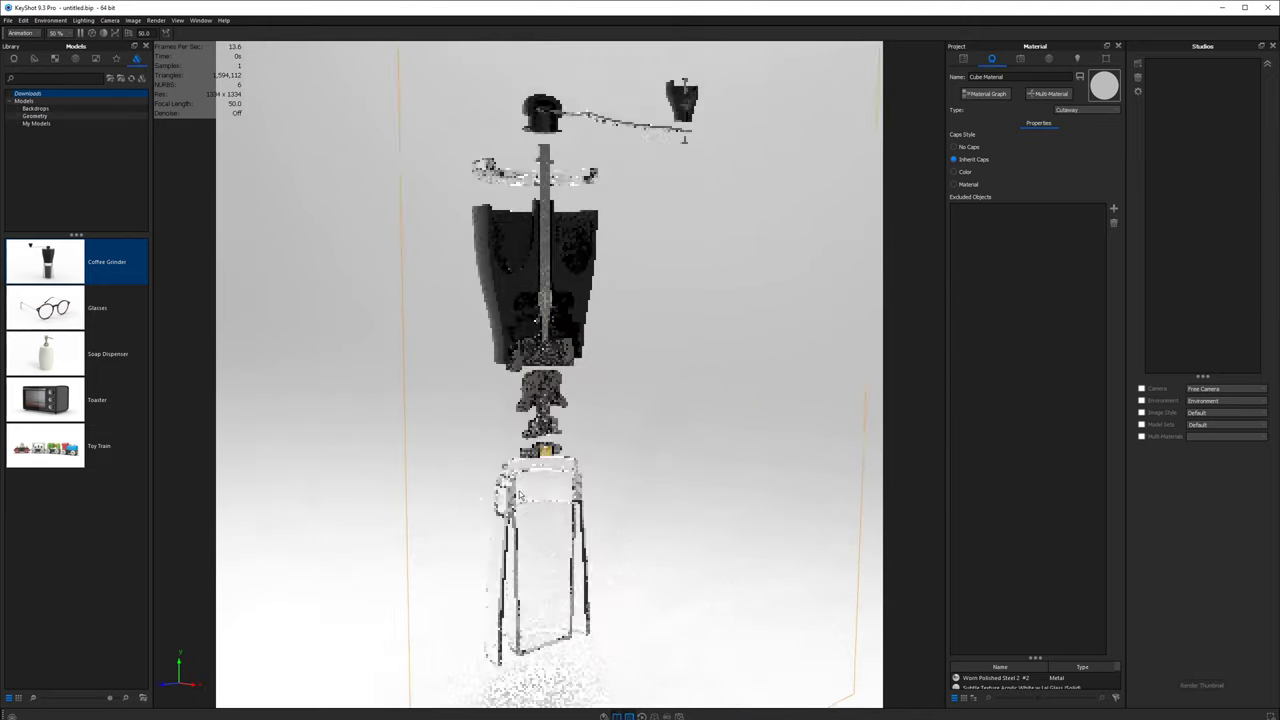
middle_click_drag(532, 478, 546, 393)
scroll(545, 393, "up", 3)
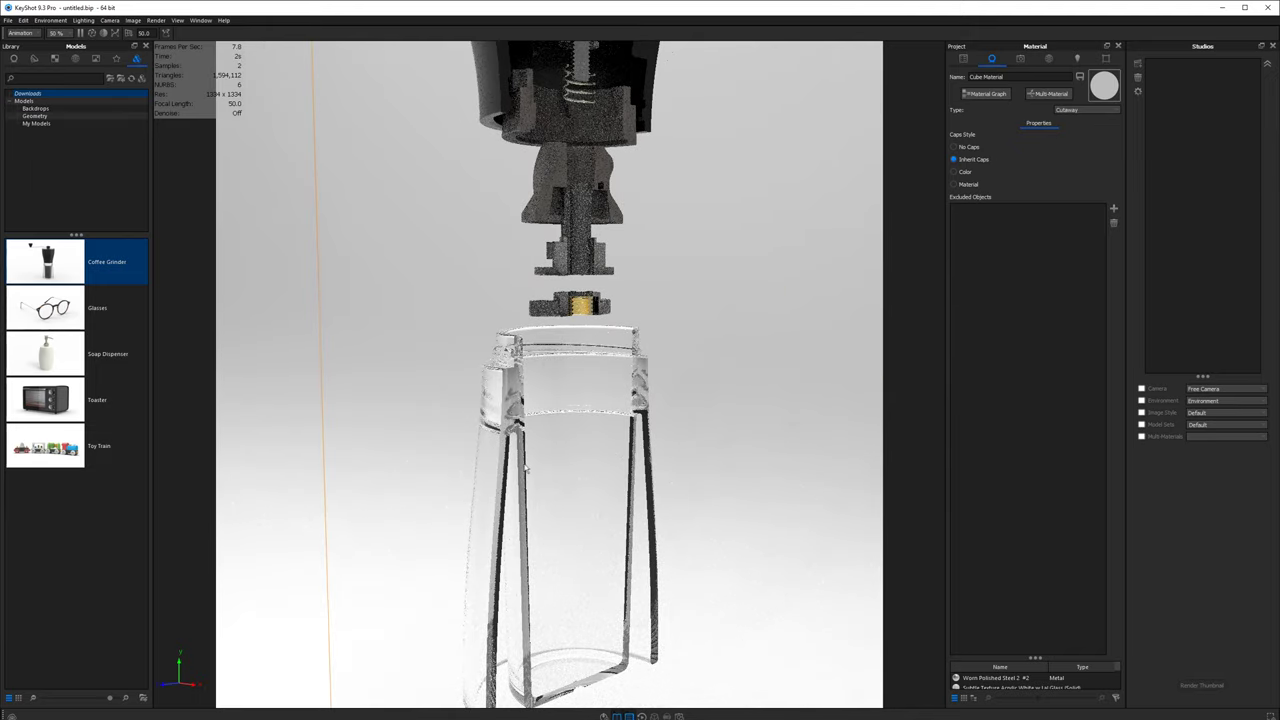
scroll(569, 450, "down", 3)
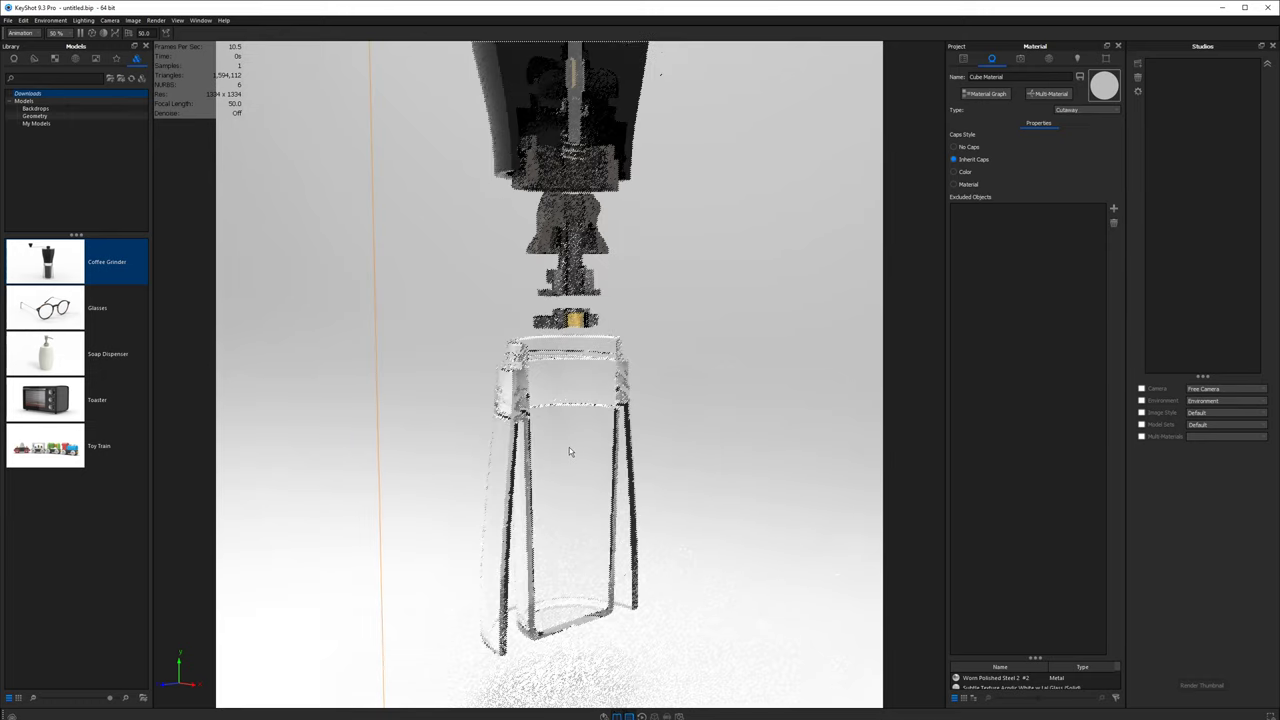
left_click_drag(580, 421, 561, 178)
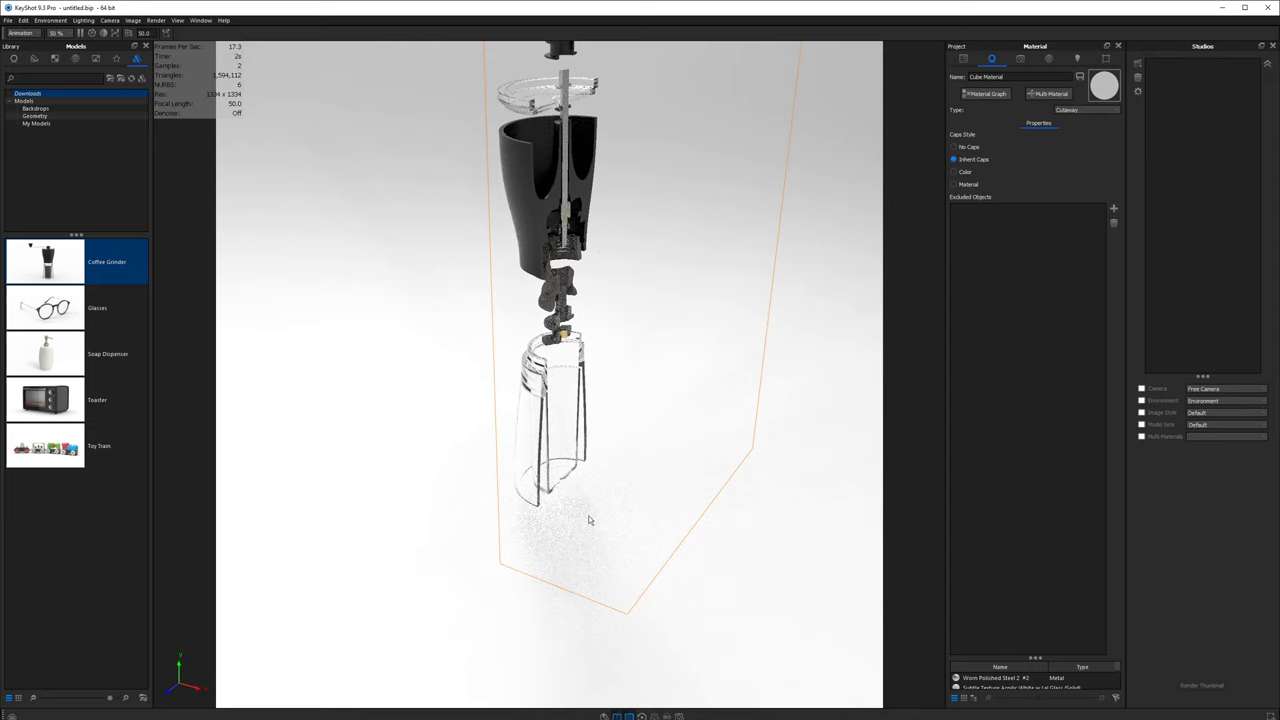
left_click_drag(589, 496, 660, 403)
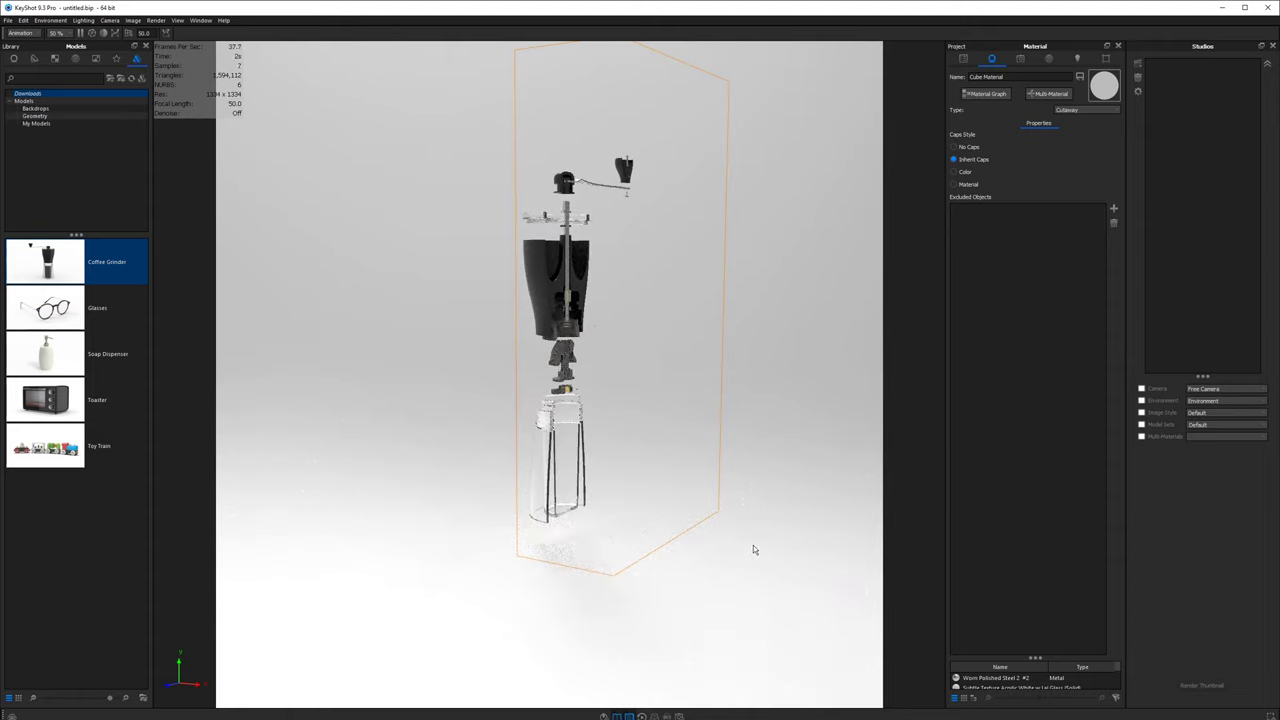
left_click_drag(754, 549, 563, 563)
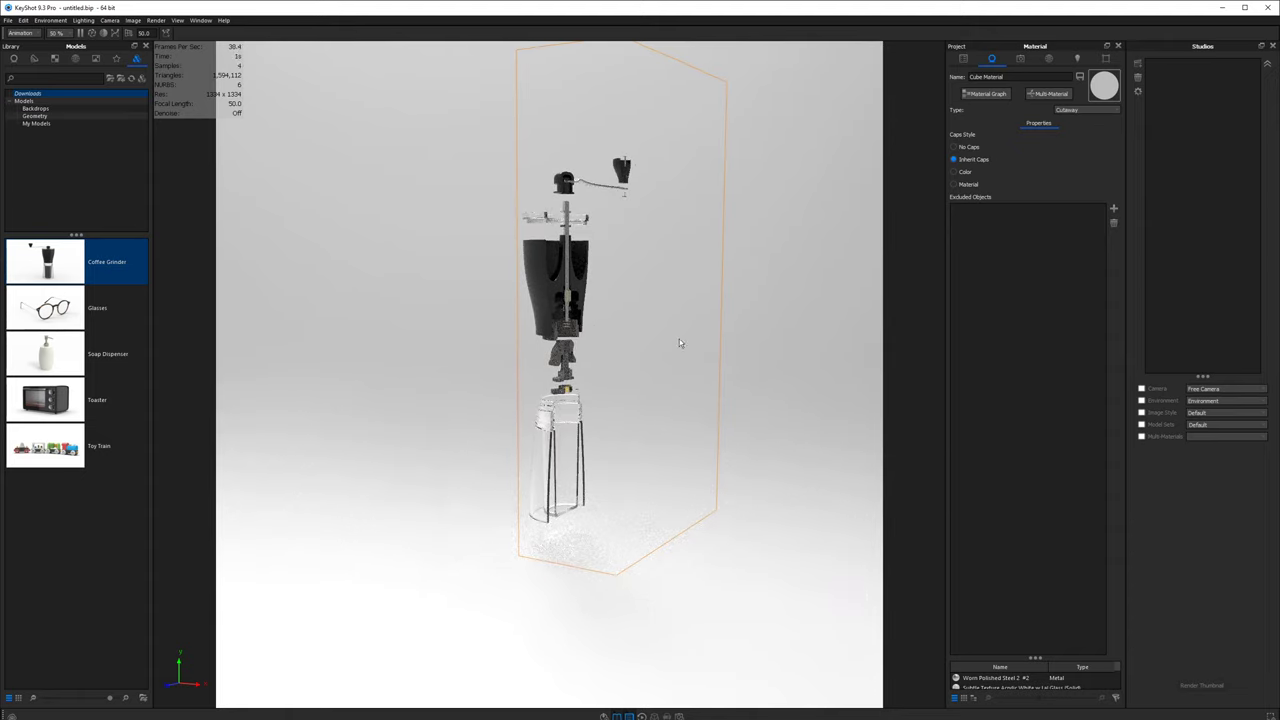
left_click_drag(679, 343, 562, 479)
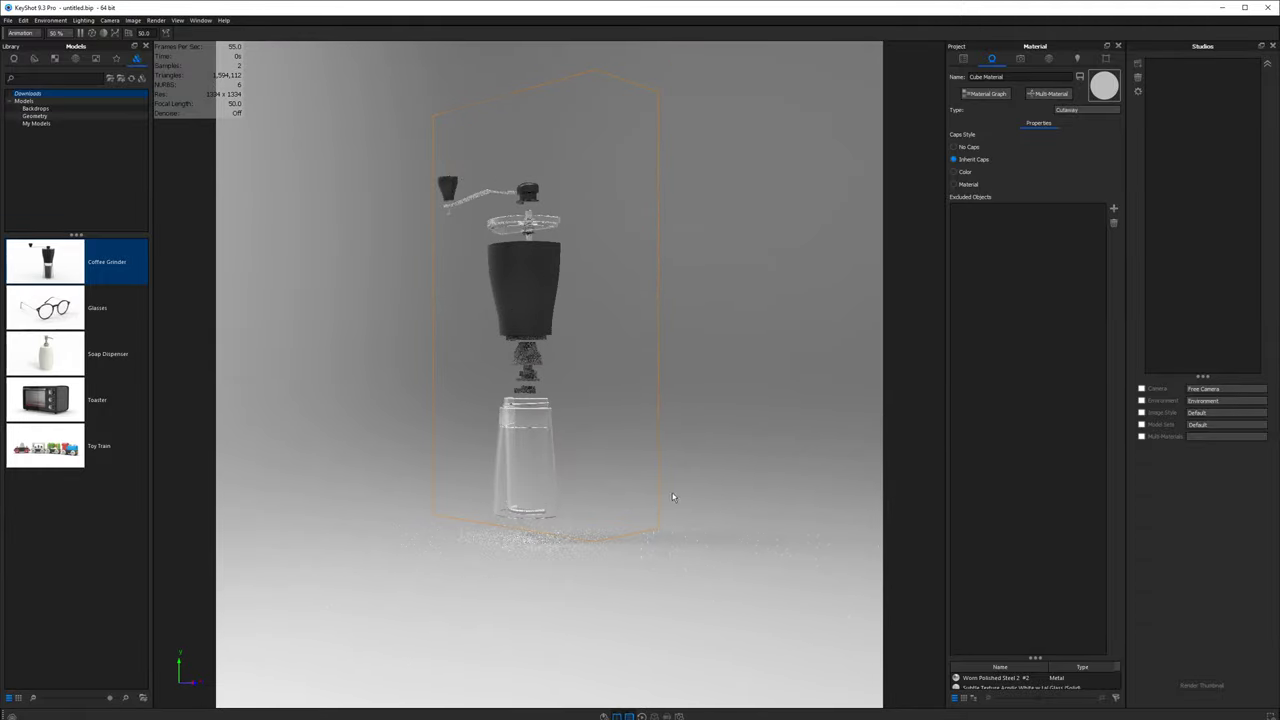
left_click_drag(672, 497, 654, 477)
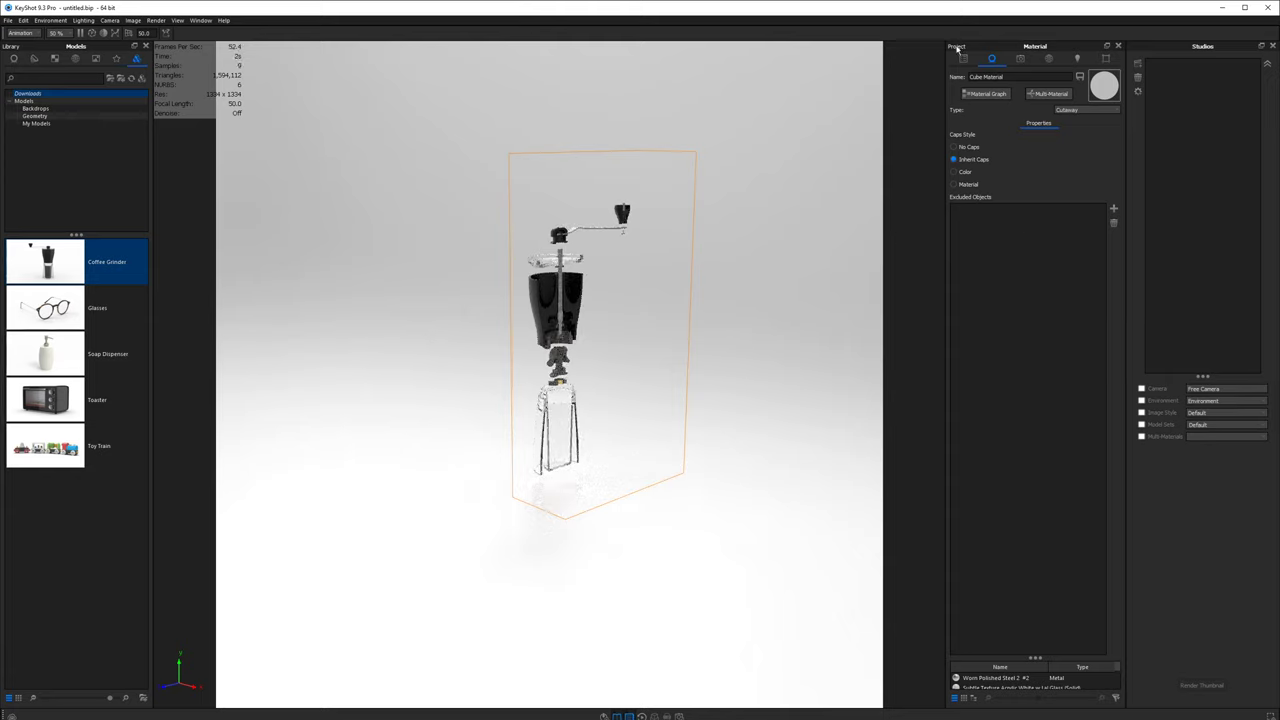
scroll(523, 354, "up", 5)
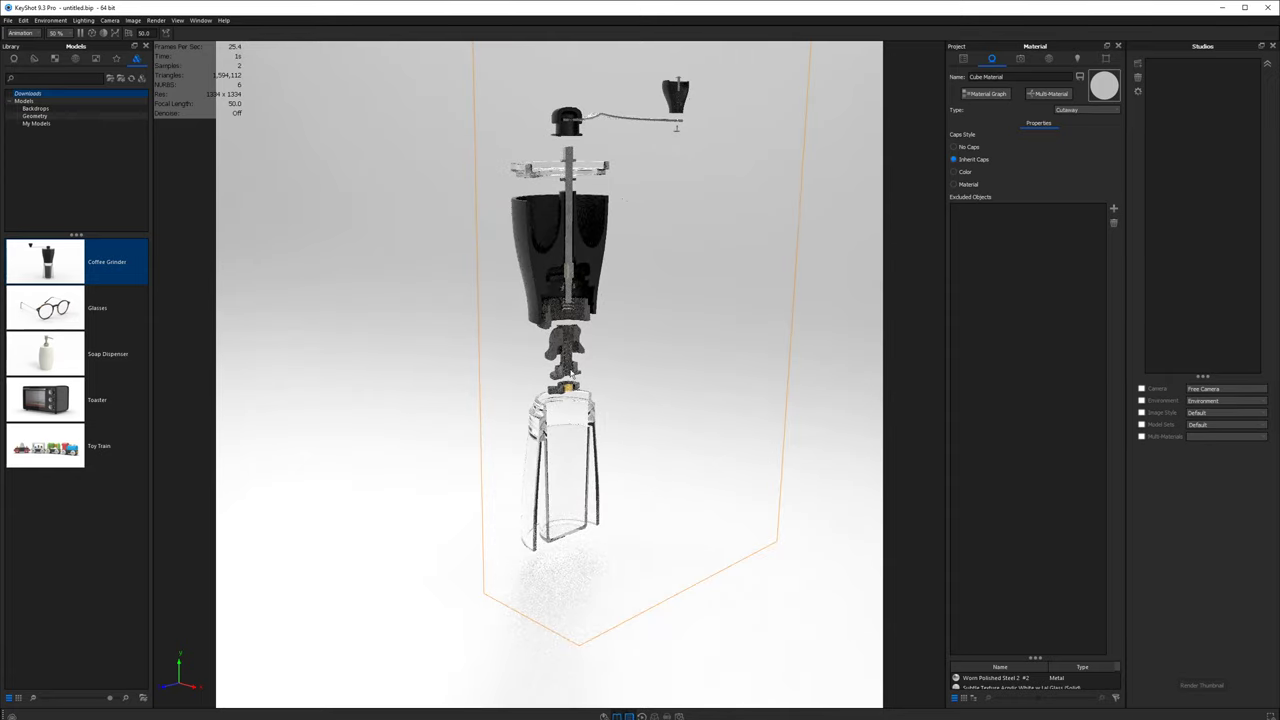
left_click_drag(543, 256, 550, 310)
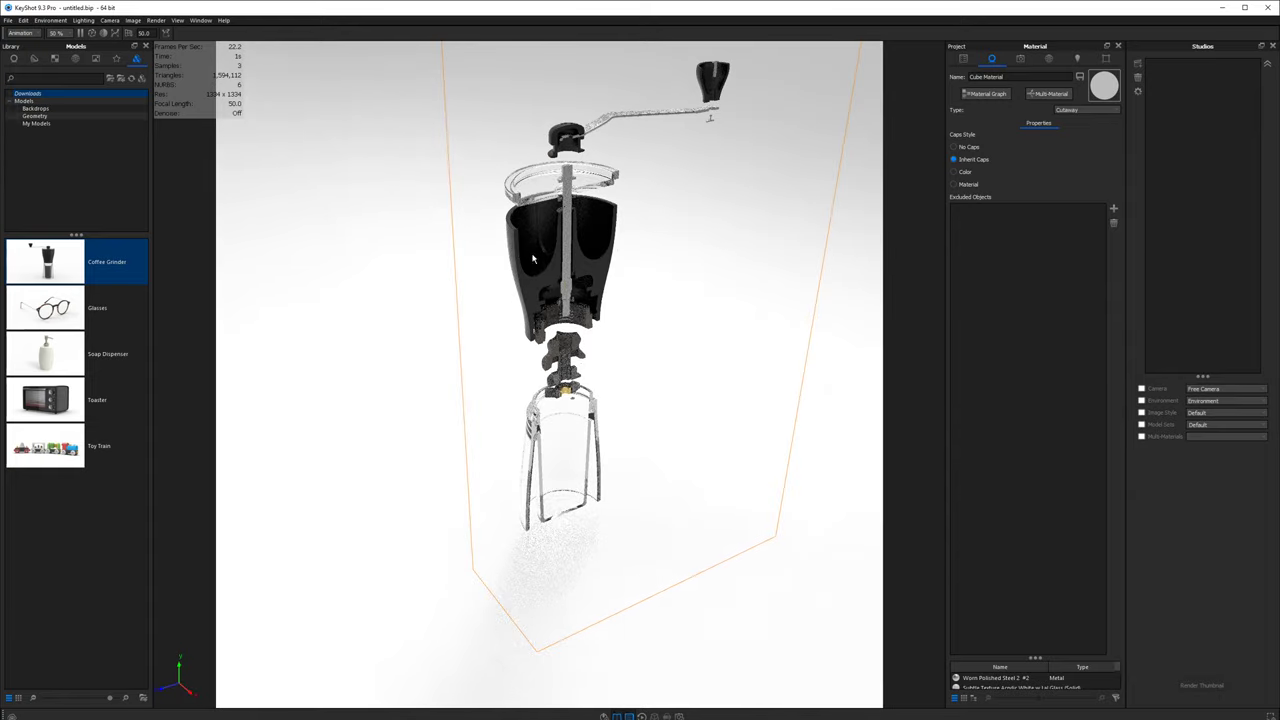
left_click_drag(566, 219, 564, 169)
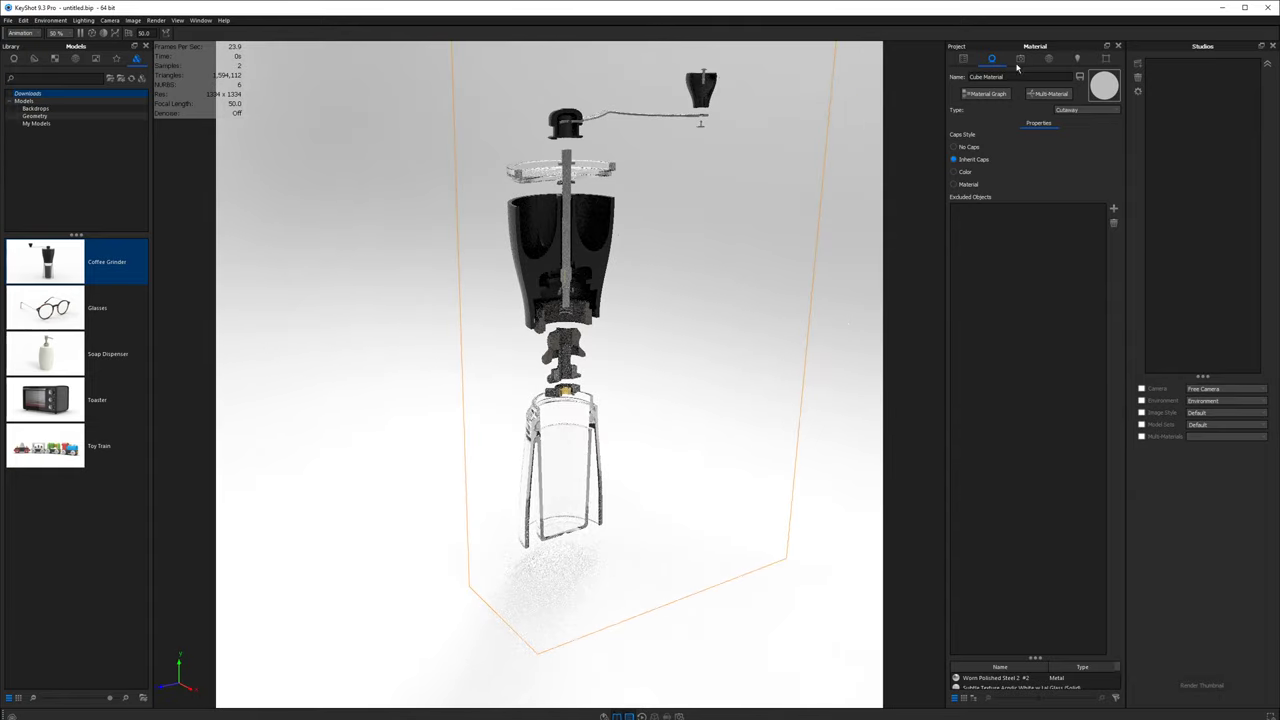
- Set the Global Illumination Bounces to 10 and turn off Ground Illumination in the scene's lighting
left_click(1077, 59)
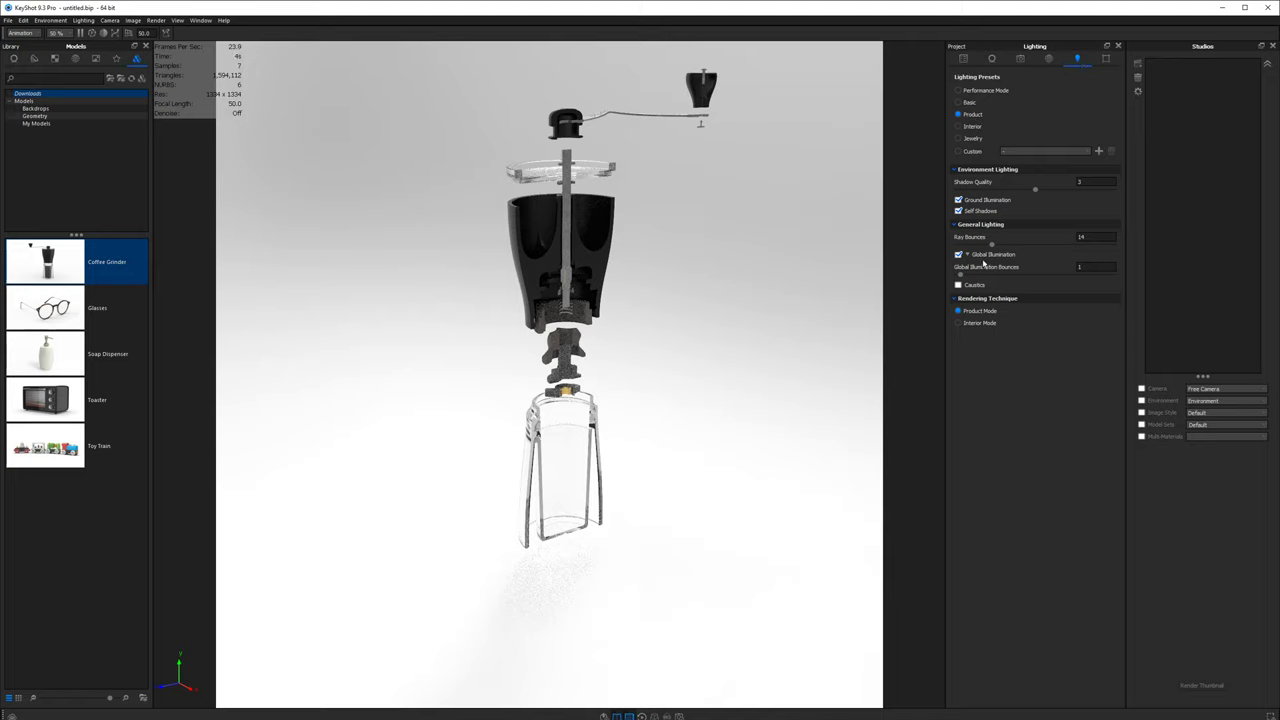
left_click(1082, 267)
key("Return")
left_click_drag(705, 557, 601, 519)
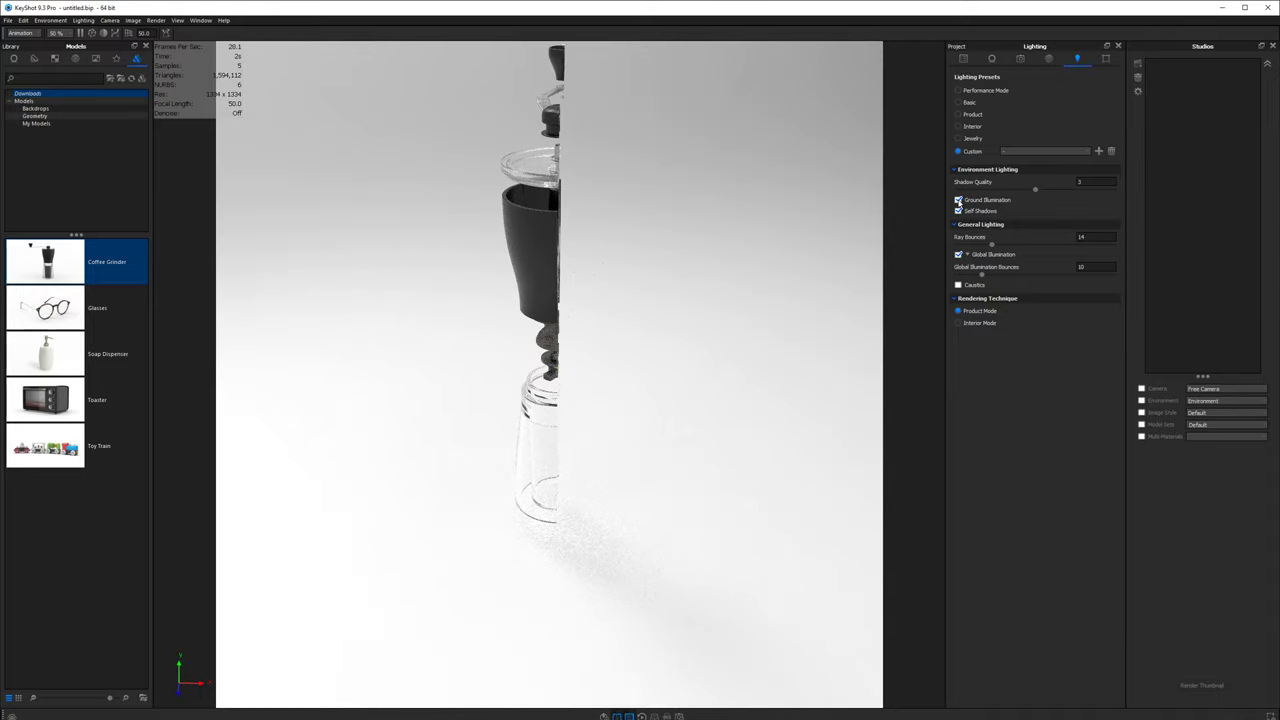
left_click(958, 200)
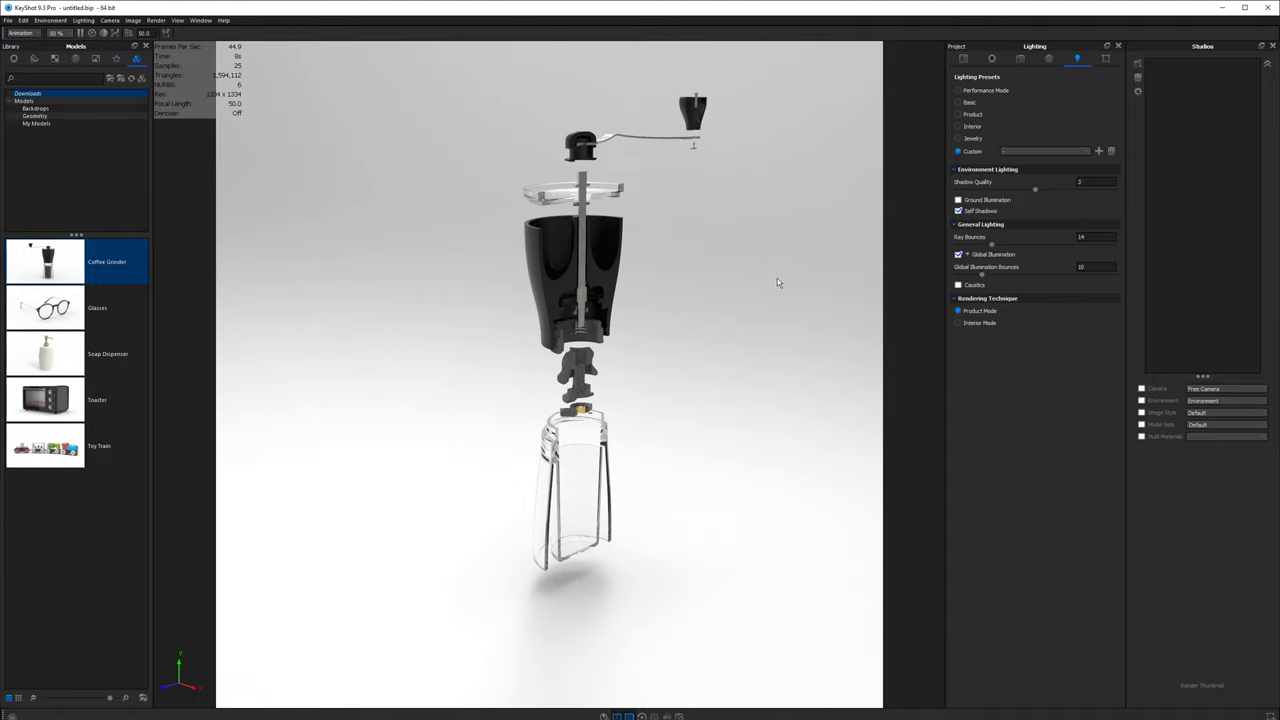
- Frame the grinder's cut side almost head-on and add a camera named Render from that view
left_click(1020, 58)
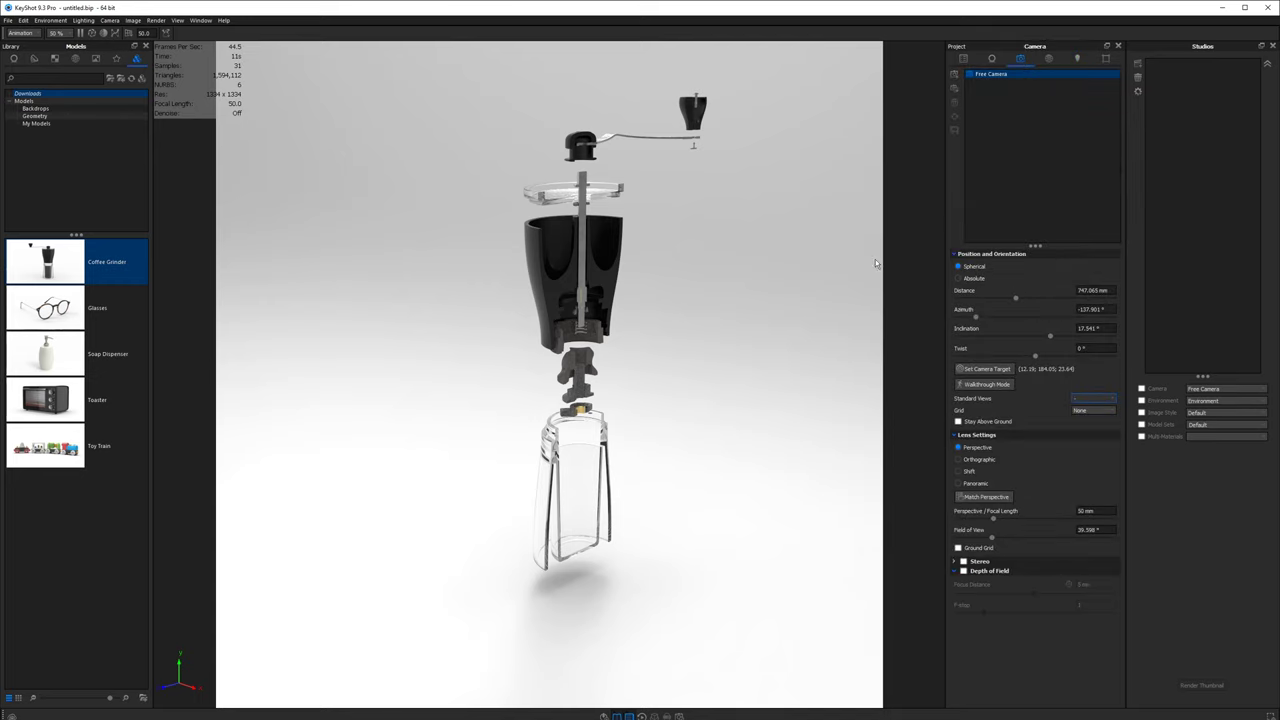
left_click_drag(875, 259, 675, 317)
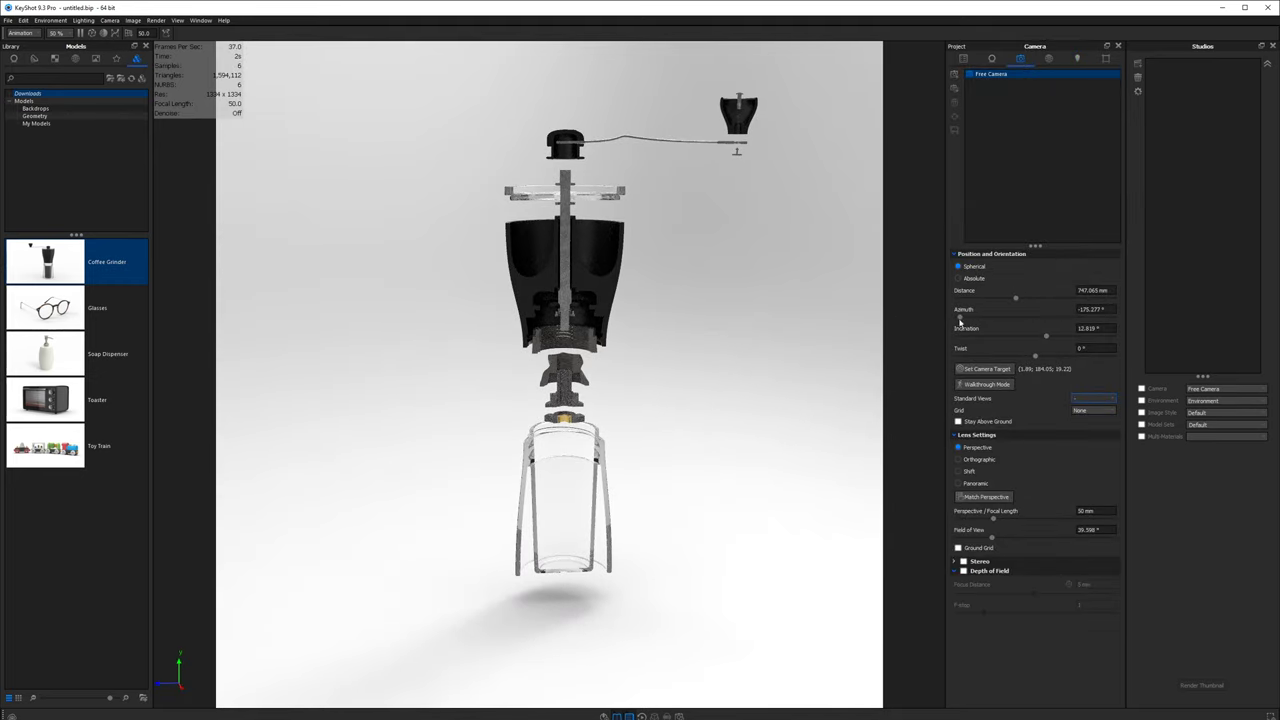
left_click(955, 76)
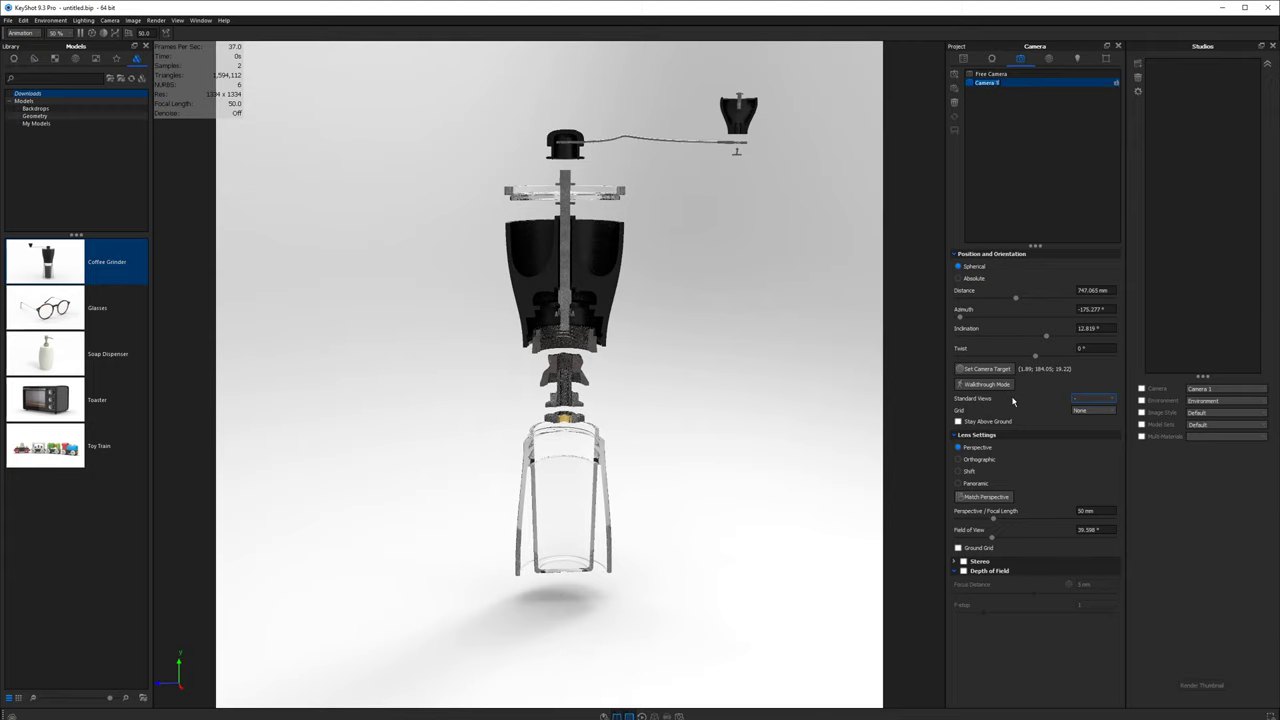
type("Render")
key("Return")
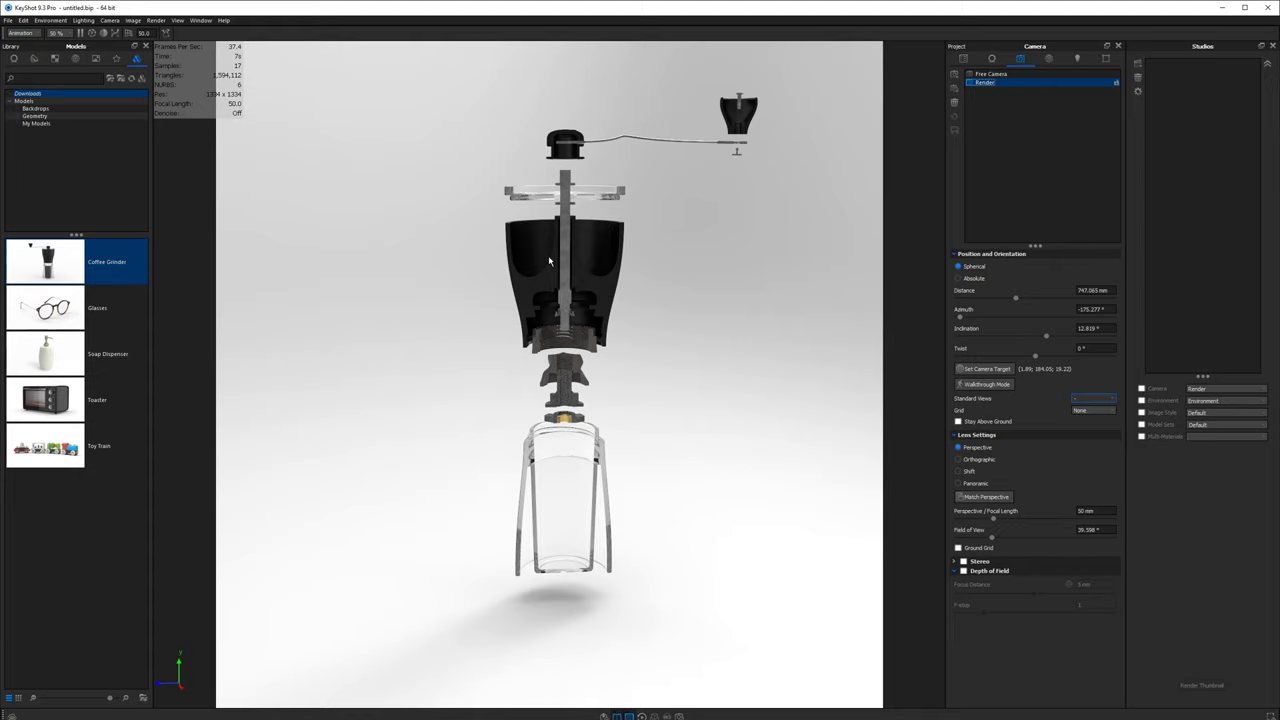
- Twist the Render camera to about -24.6° and orbit it so the grinder stands diagonally in the frame
left_click_drag(1035, 355, 1027, 356)
middle_click_drag(696, 314, 729, 371)
left_click_drag(677, 379, 695, 387)
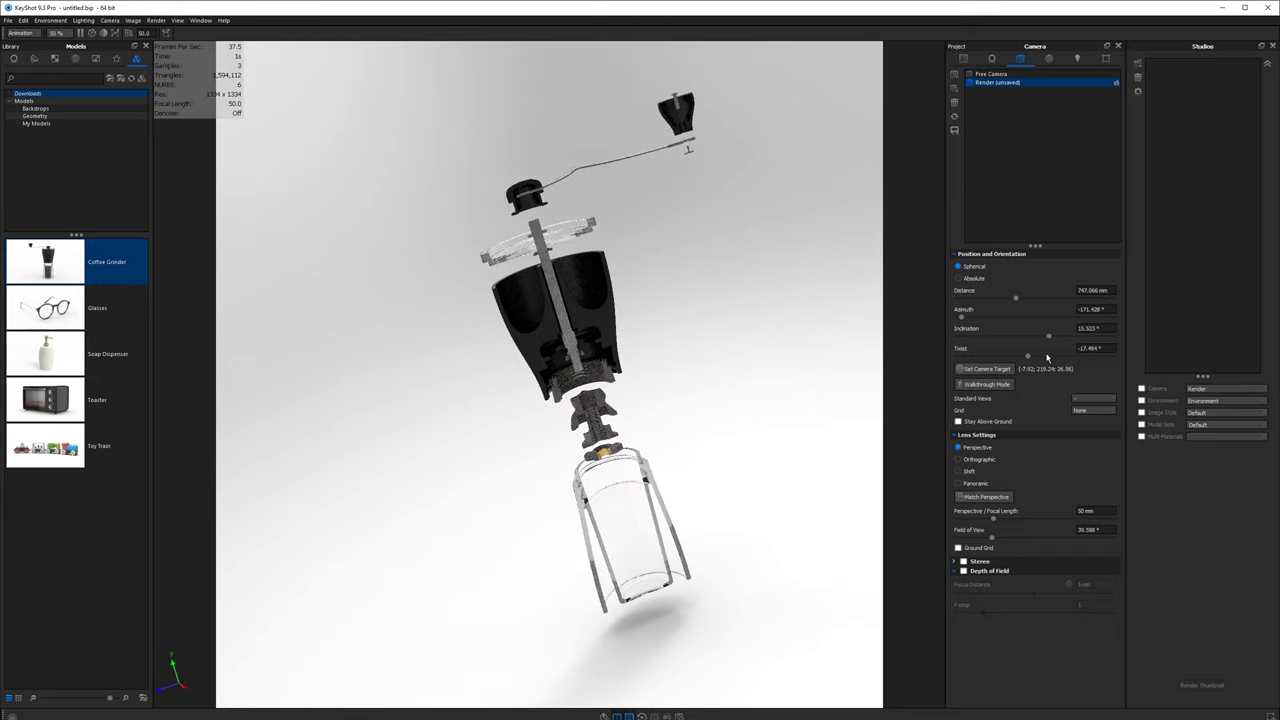
mouse_move(1027, 356)
left_mouse_down()
mouse_move(817, 360)
mouse_move(1026, 361)
left_mouse_up()
left_click_drag(708, 397, 729, 446)
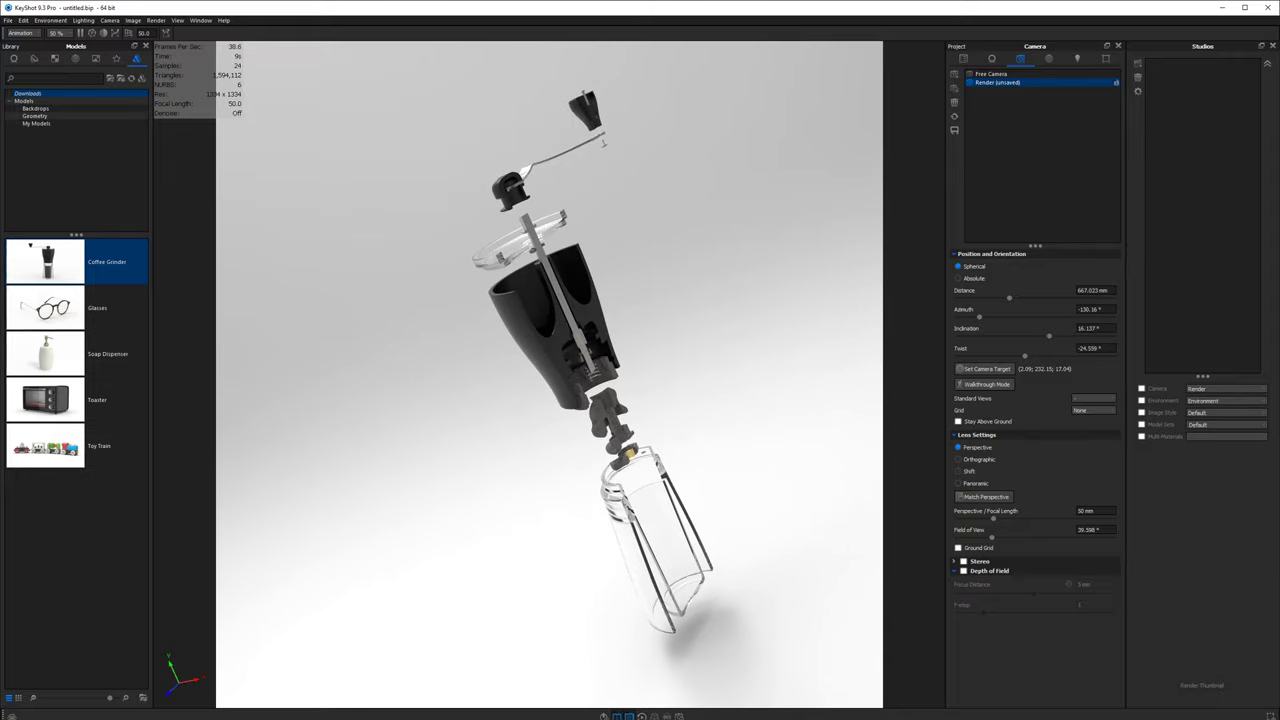
- Set the Render camera's focal length to 120 mm and reframe the tilted grinder
left_click(1079, 510)
type("100")
key("Return")
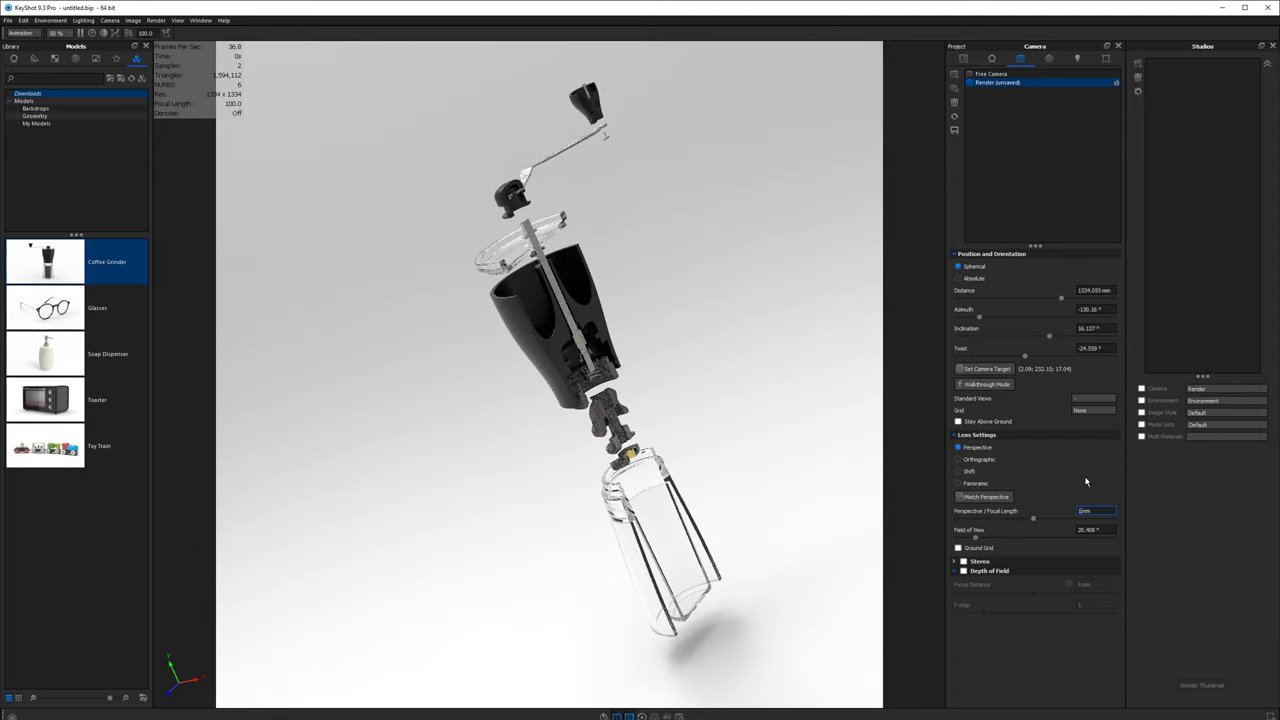
type("120")
key("Return")
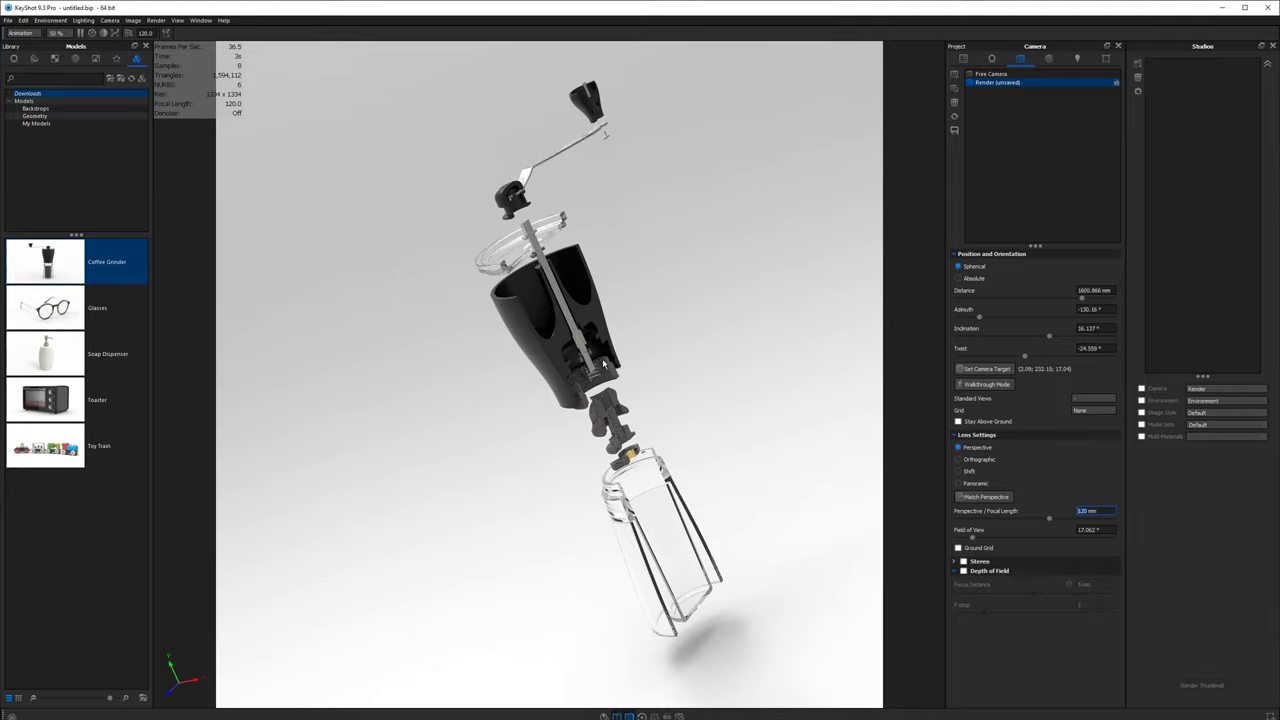
mouse_move(626, 400)
left_mouse_down()
mouse_move(627, 361)
mouse_move(628, 387)
left_mouse_up()
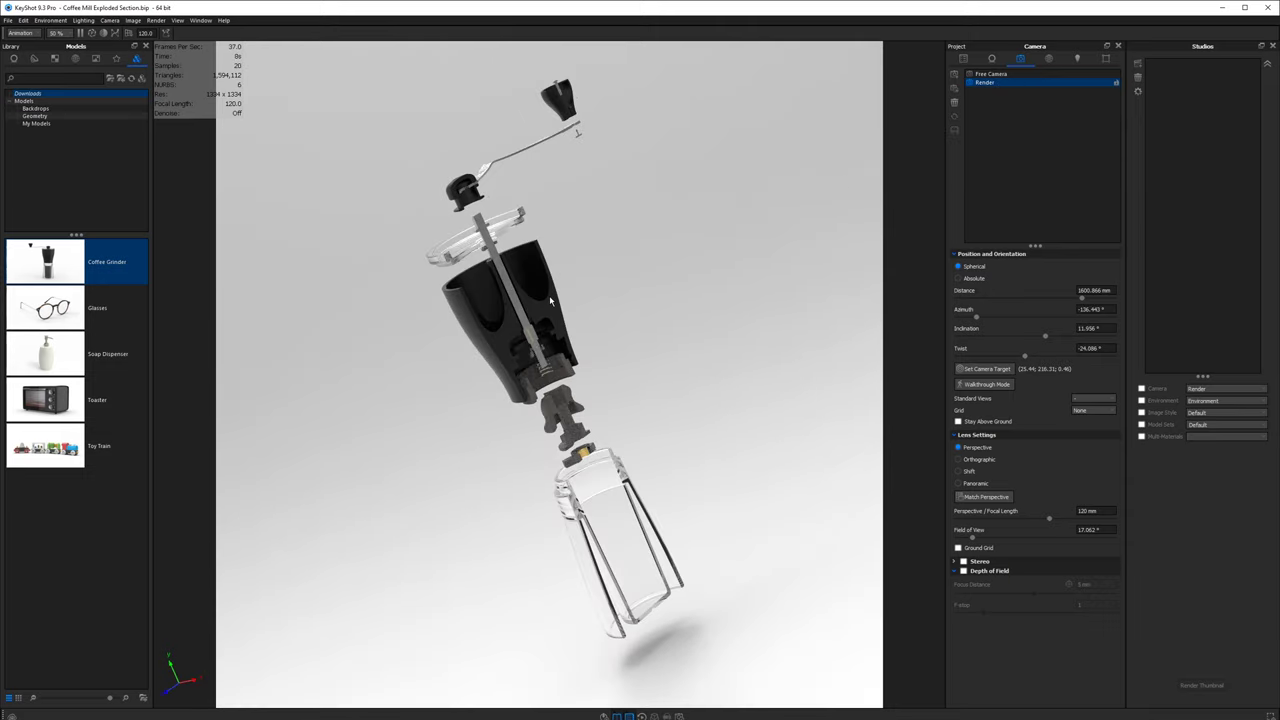
- Add another camera to the scene, set its twist to 0° so the grinder stands upright, and save it
left_click(955, 74)
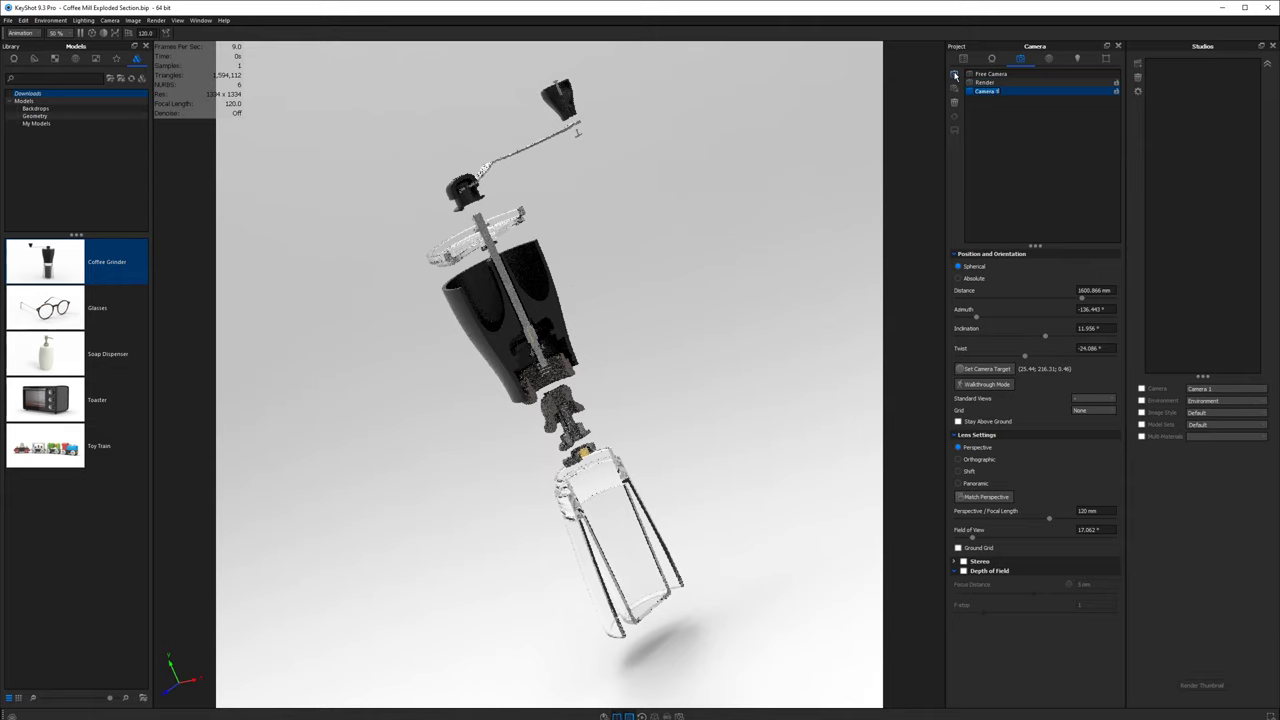
left_click_drag(1107, 348, 1037, 340)
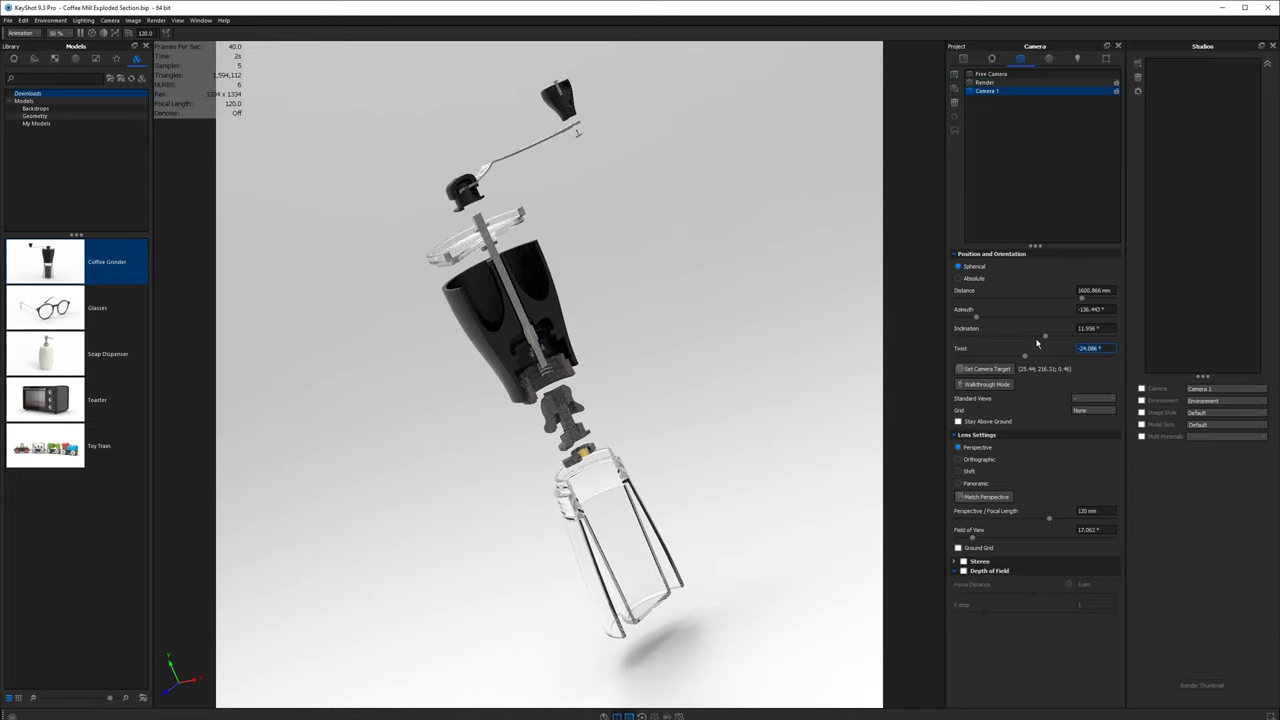
type("0")
key("Return")
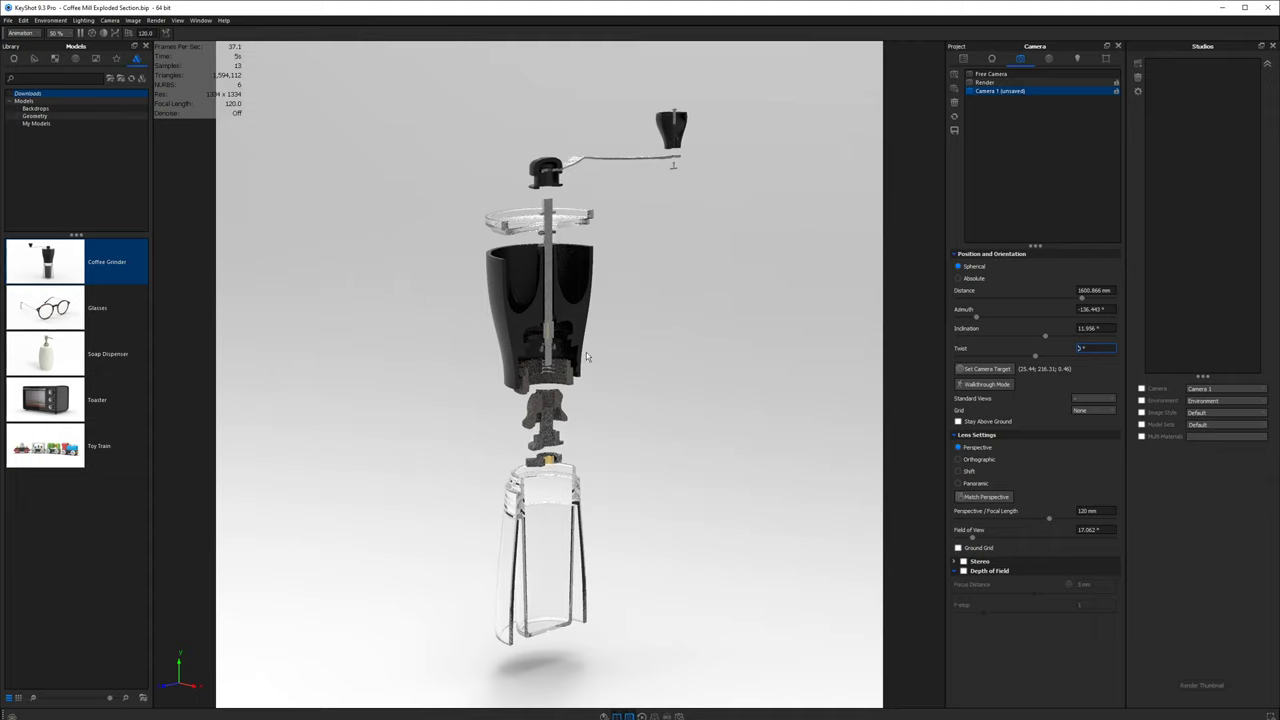
left_click(954, 131)
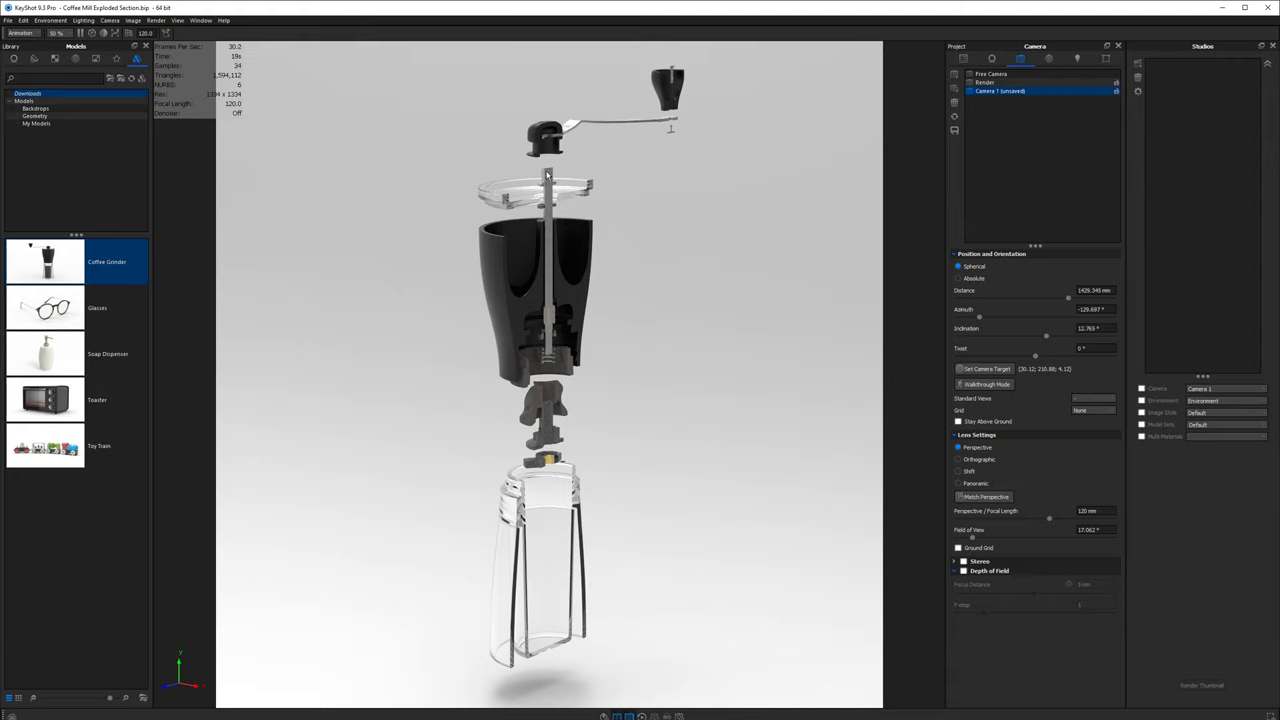
- Open the Cutaway material of the cube and add the Shaft to its excluded objects
left_click(963, 59)
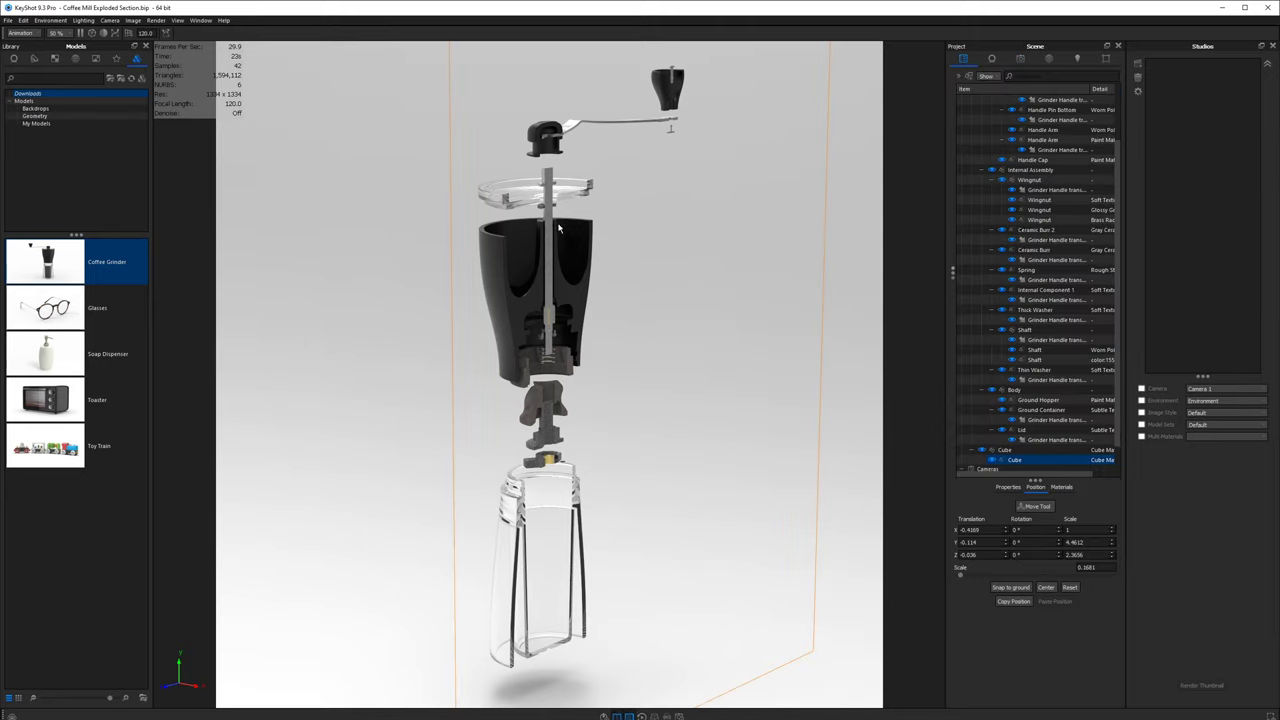
double_click(1014, 460)
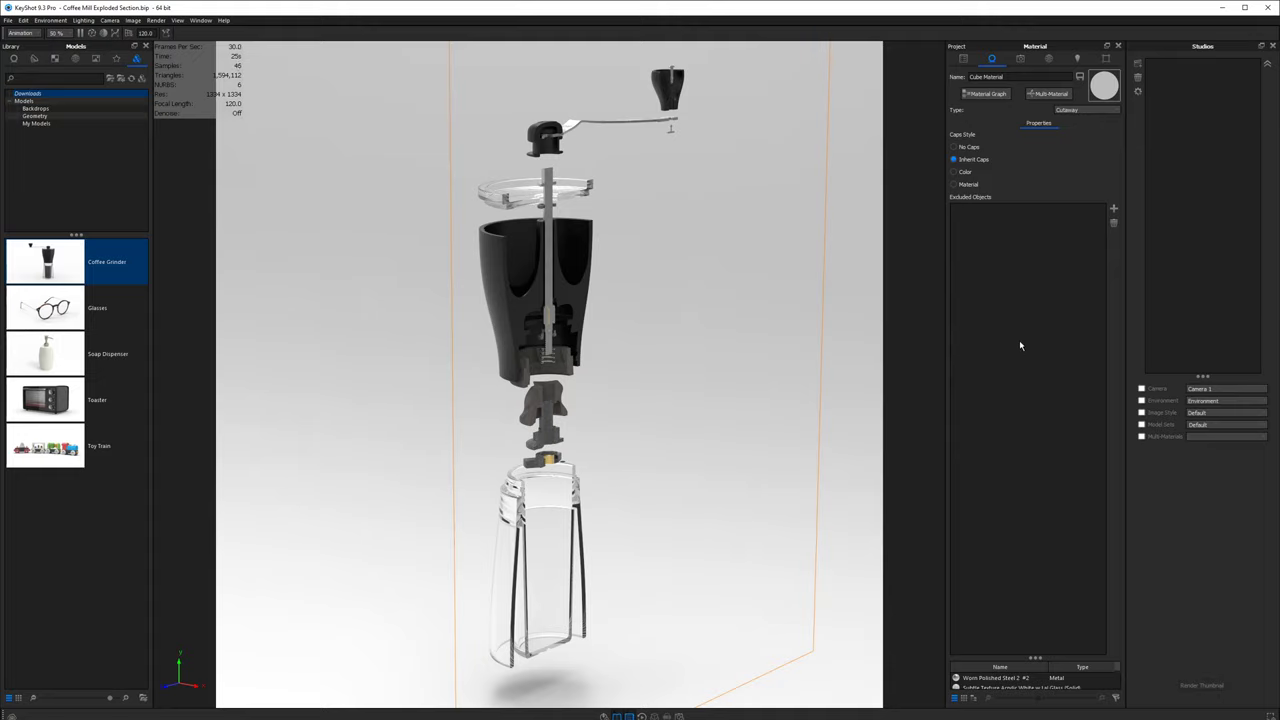
left_click(1113, 210)
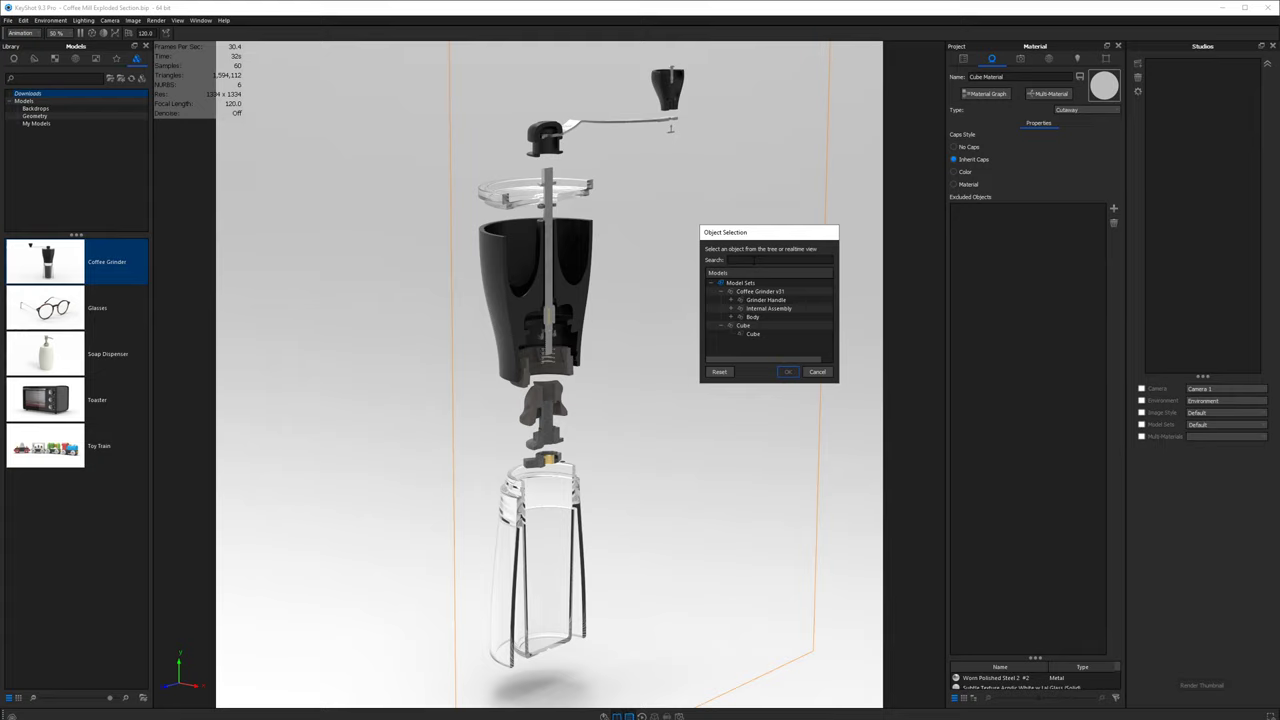
type("shaft")
left_click(763, 308)
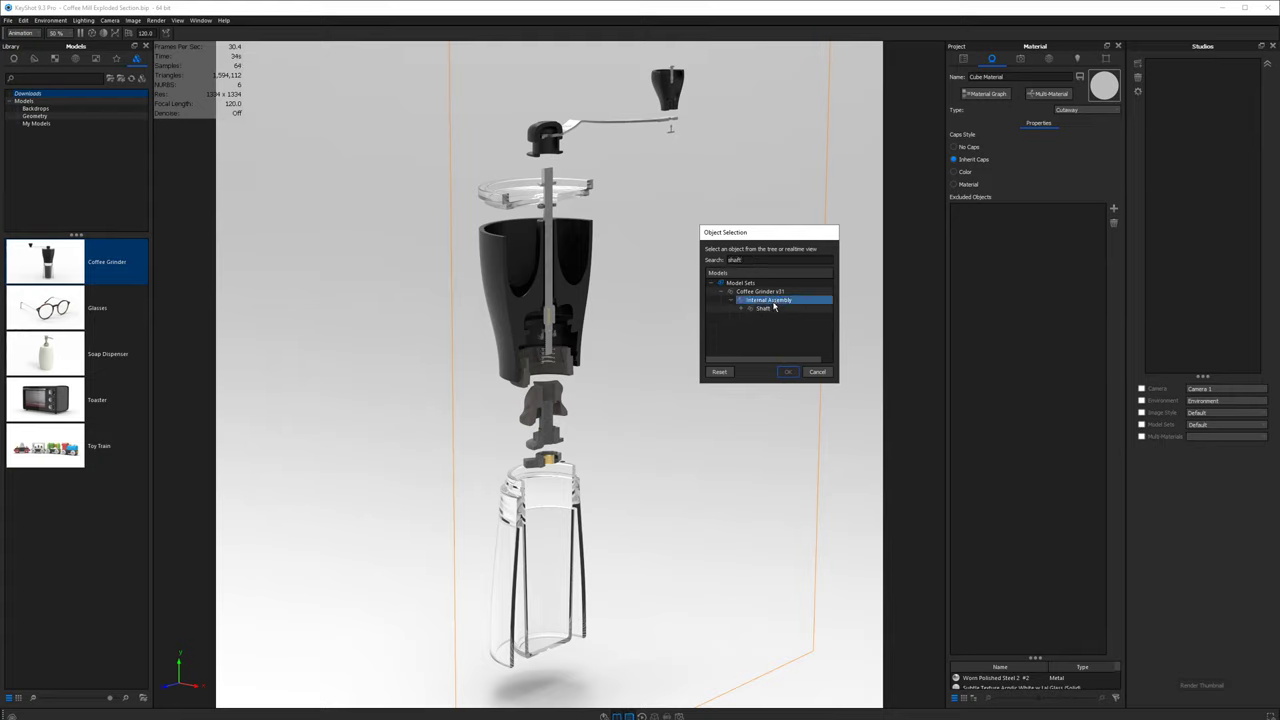
left_click(787, 371)
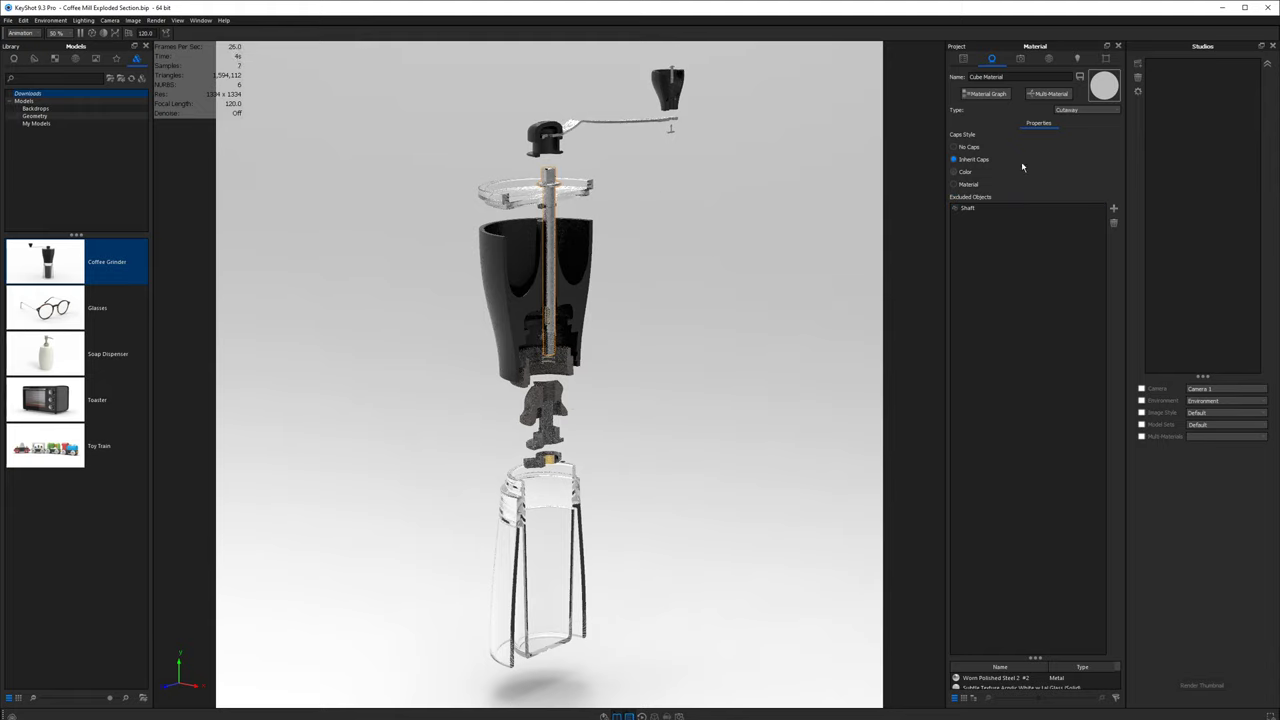
- Exclude the Spring from the cube's Cutaway effect as well
left_click(1113, 209)
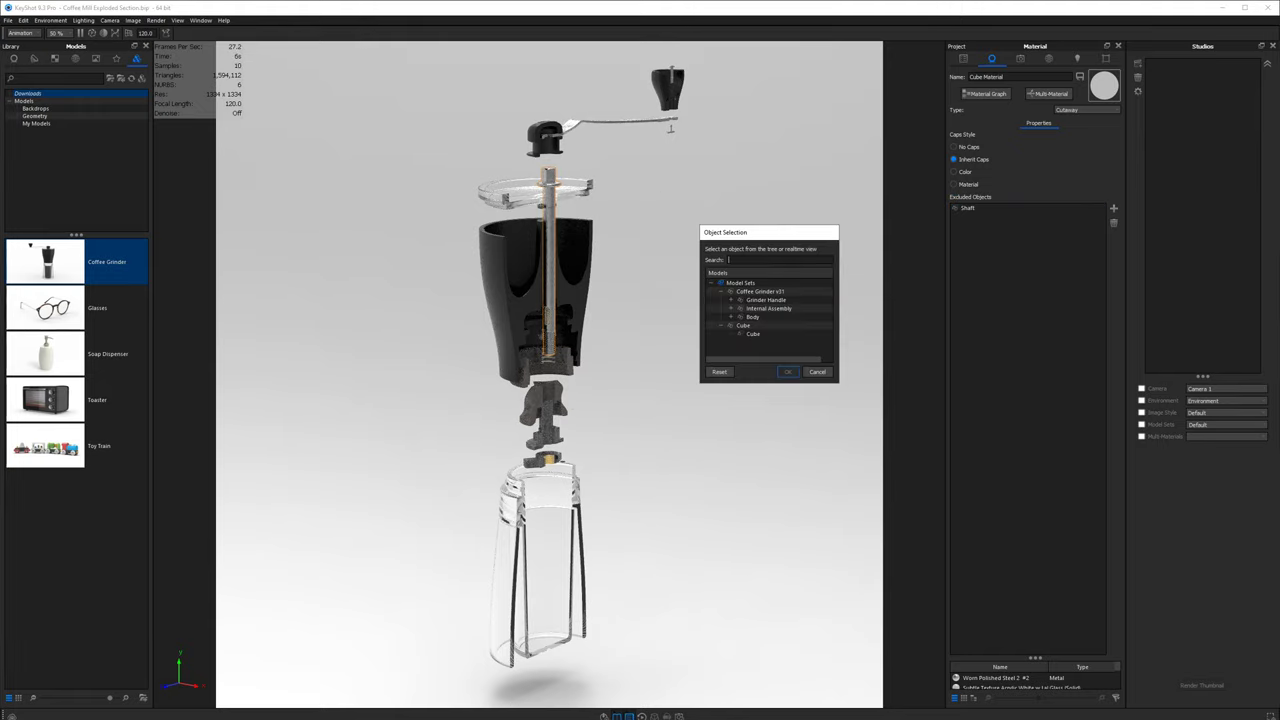
type("spring")
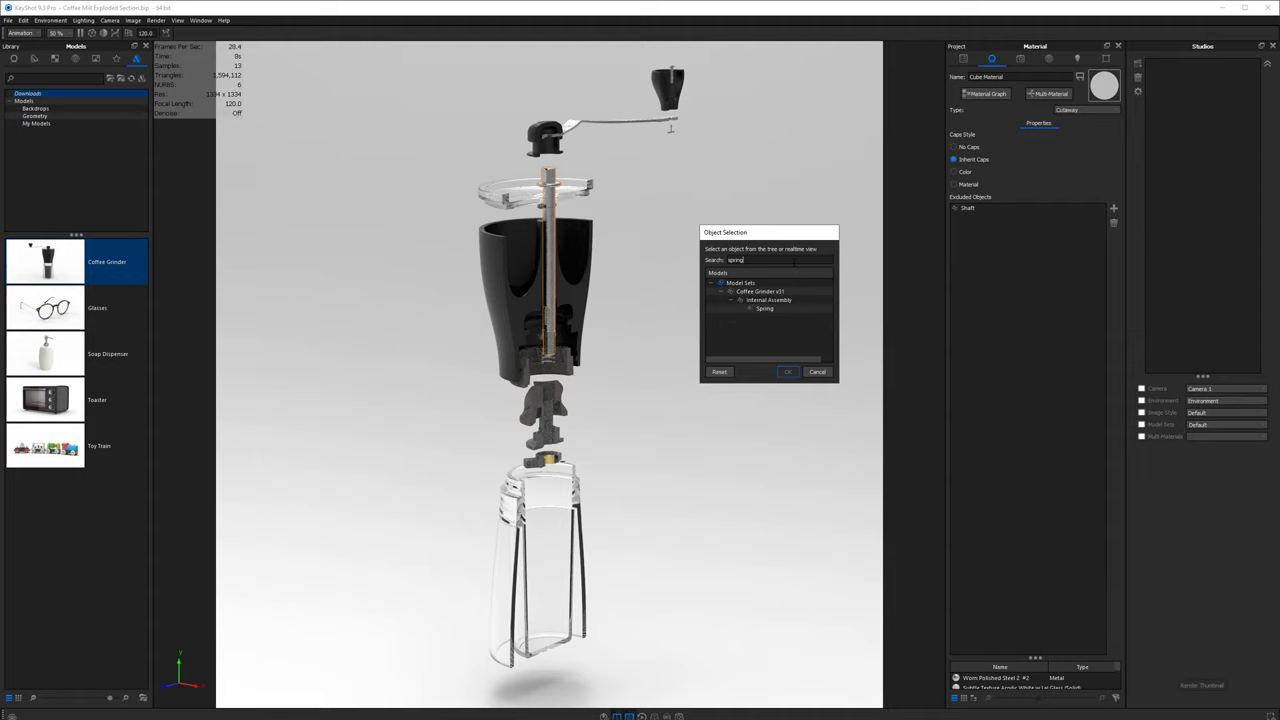
left_click(765, 308)
left_click(787, 371)
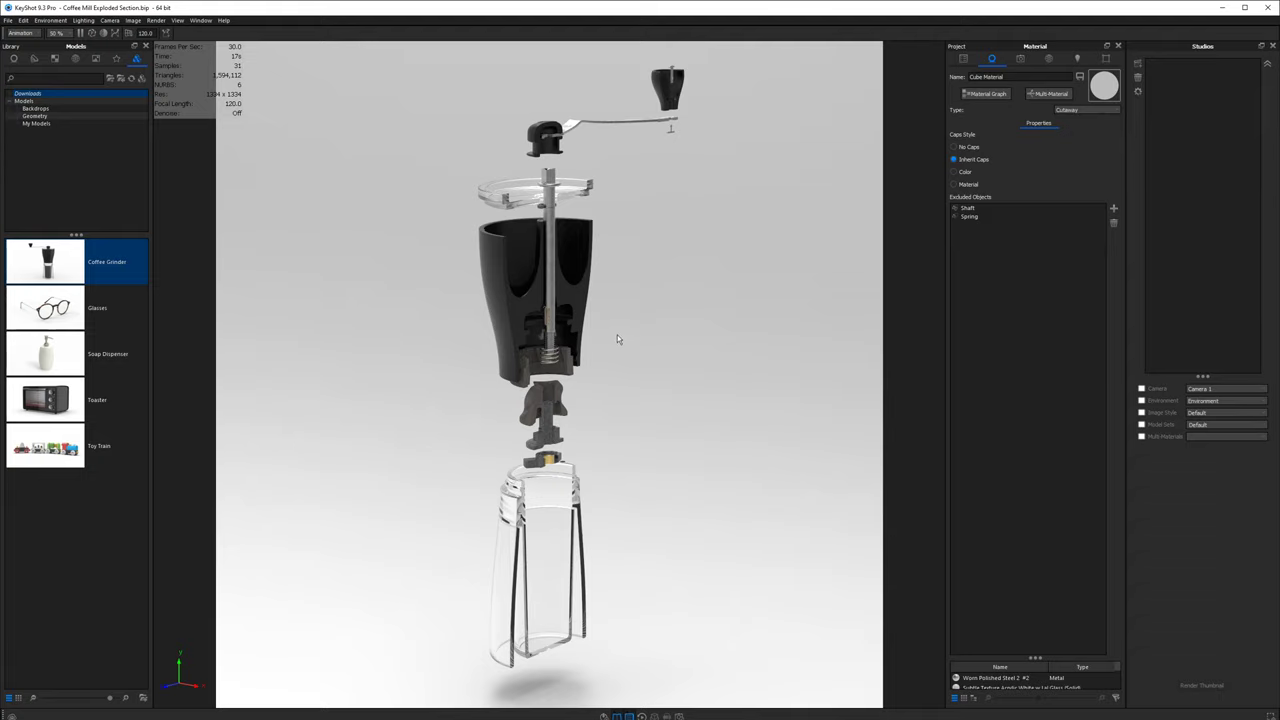
left_click(997, 209)
left_click(971, 263)
left_click(977, 209)
left_click(980, 217)
left_click(1011, 208)
left_click(980, 251)
- Show the environment settings, add a plane at the grinder's base, and accept its initial placement
scroll(697, 332, "down", 3)
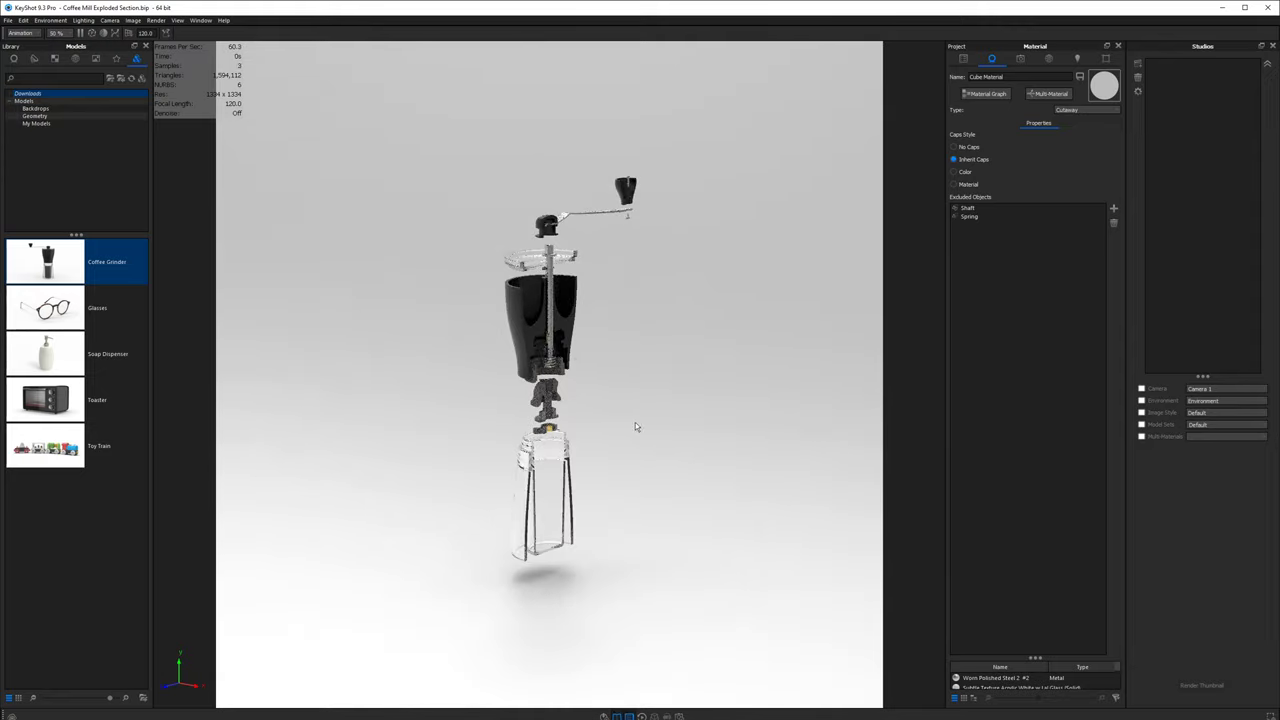
left_click(1049, 60)
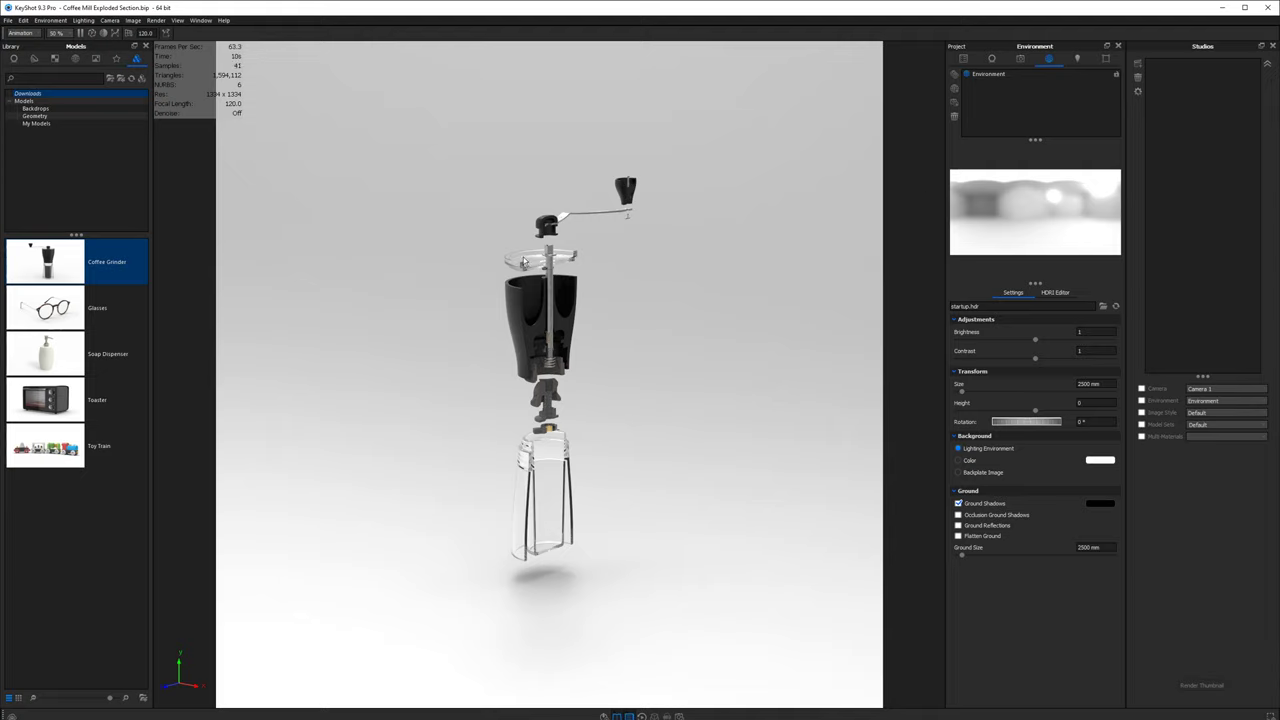
left_click_drag(580, 308, 644, 377)
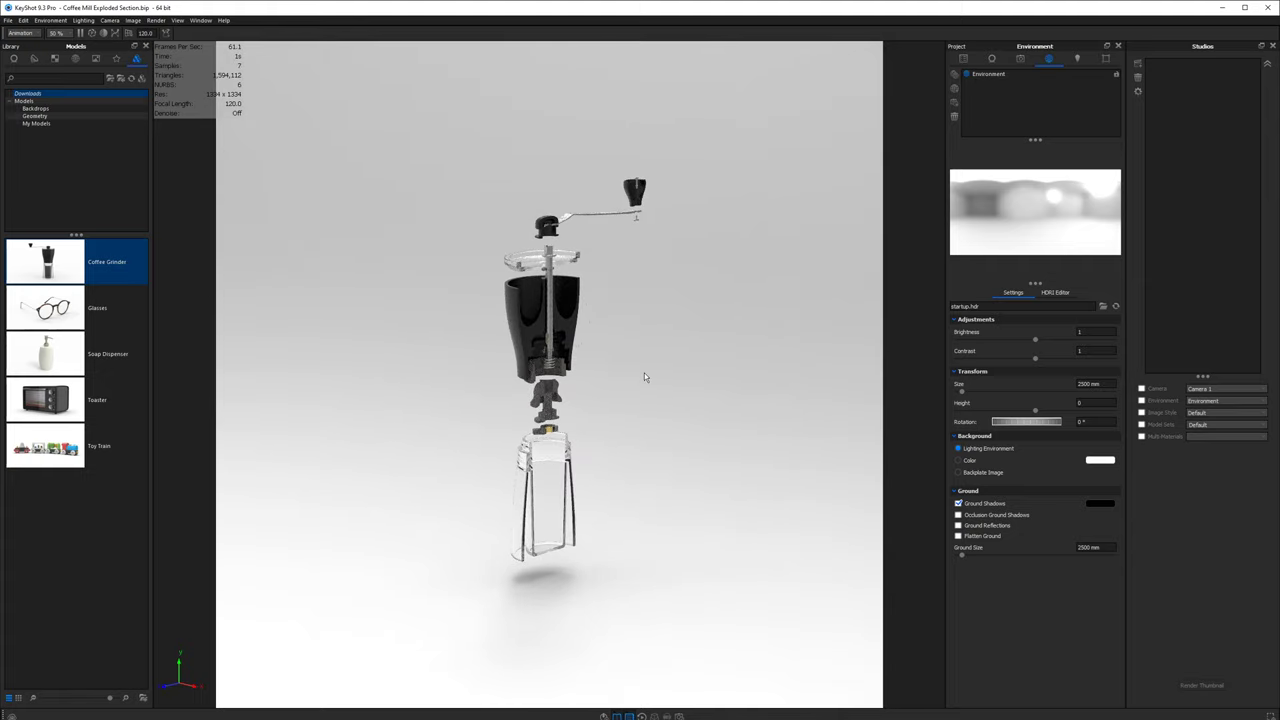
key("shift+p")
key("shift+p")
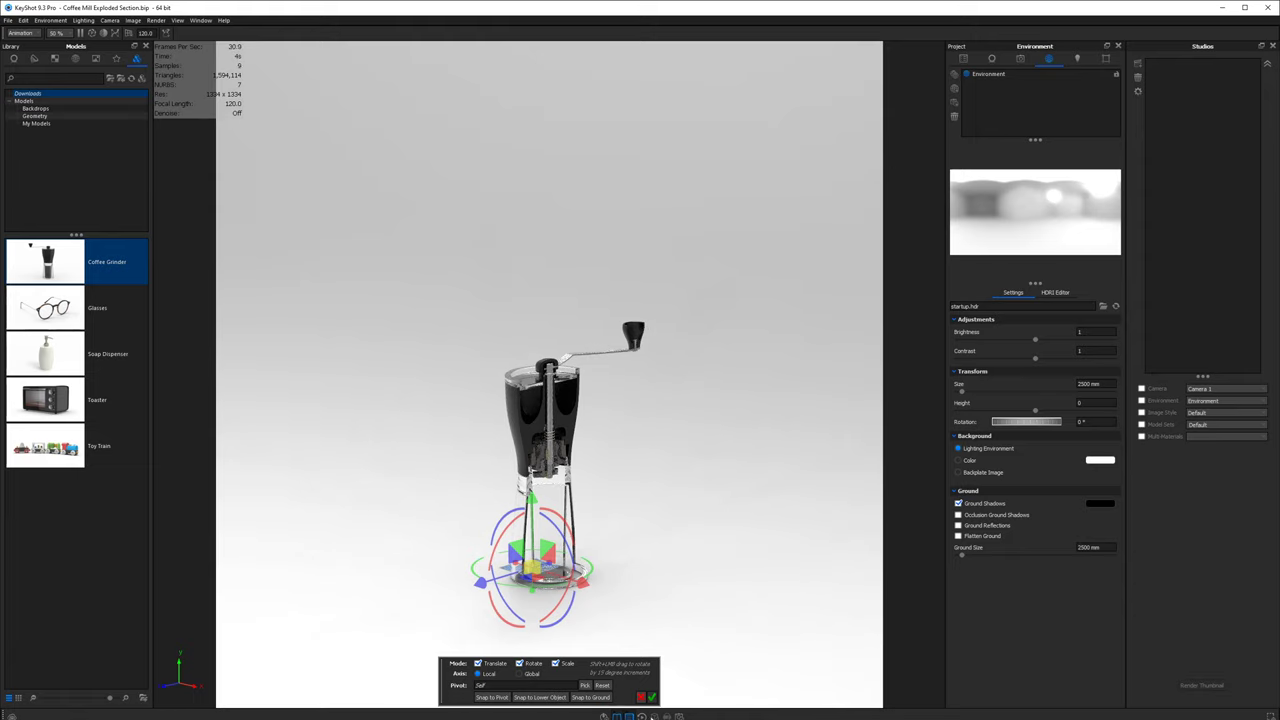
left_click(651, 697)
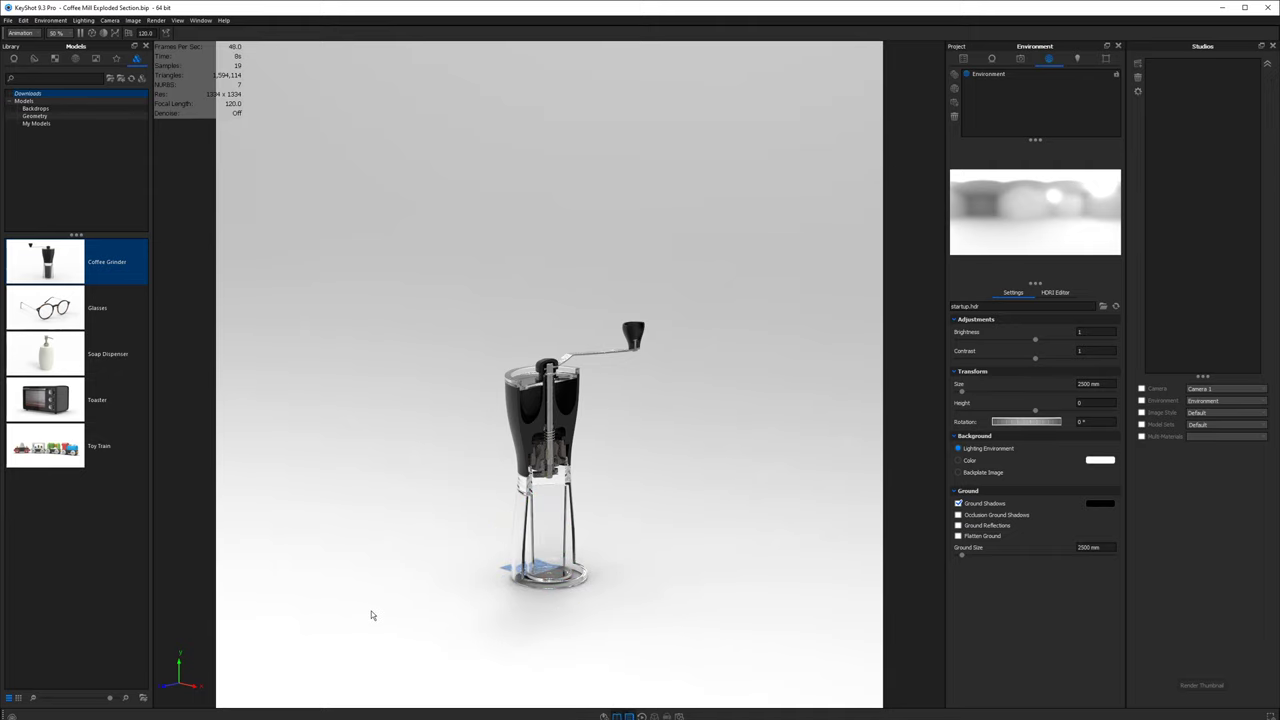
- Scrub the exploded-view animation to the 1-second mark, hide the timeline, and open the Geometry View
key("a")
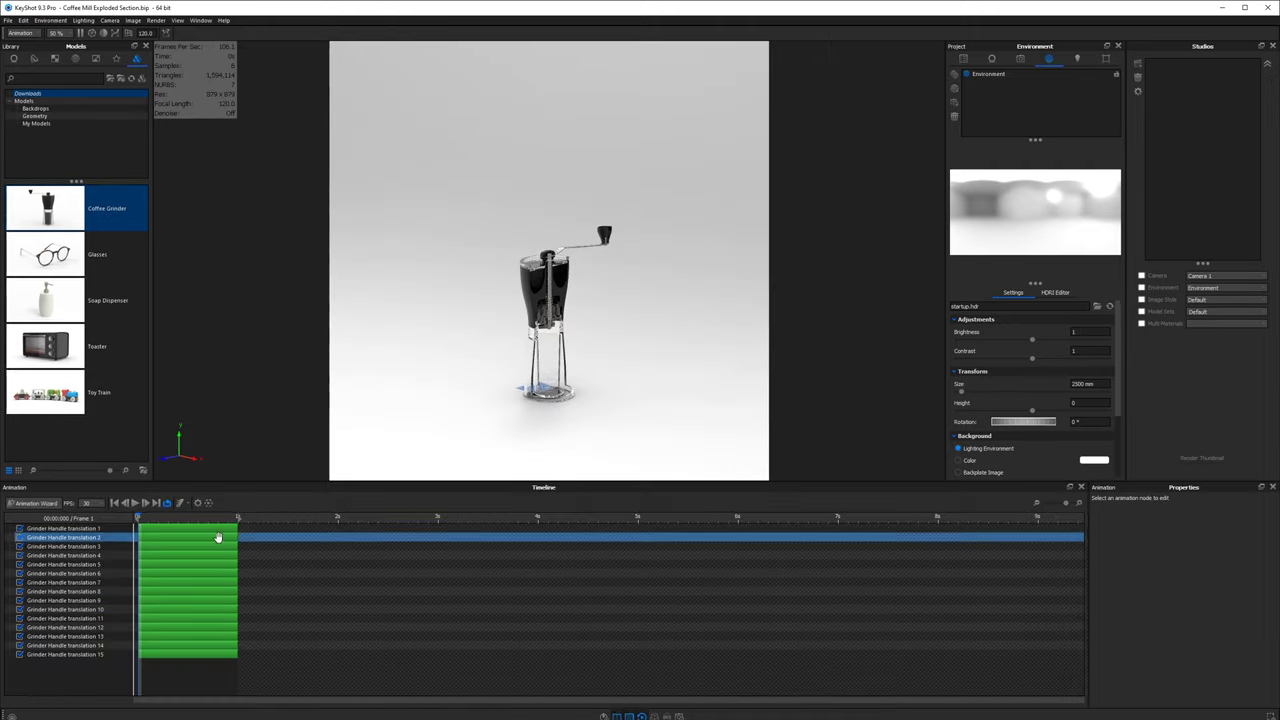
left_click_drag(163, 522, 238, 522)
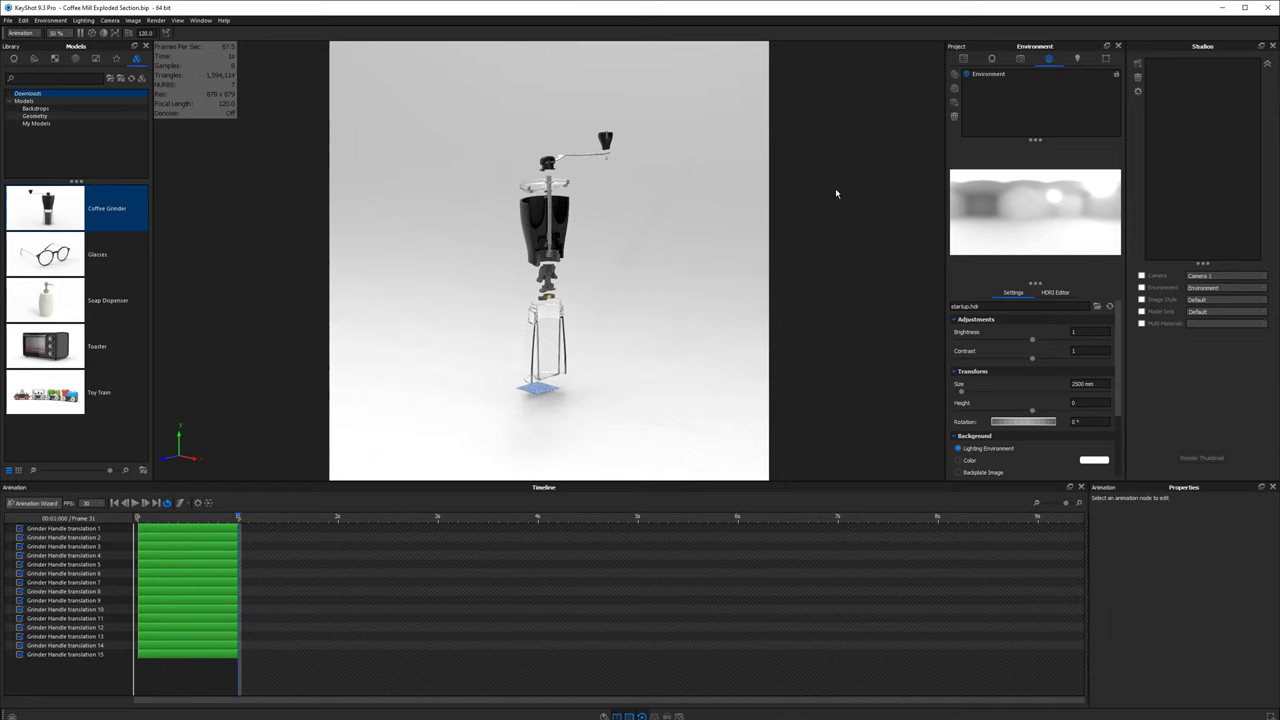
key("o")
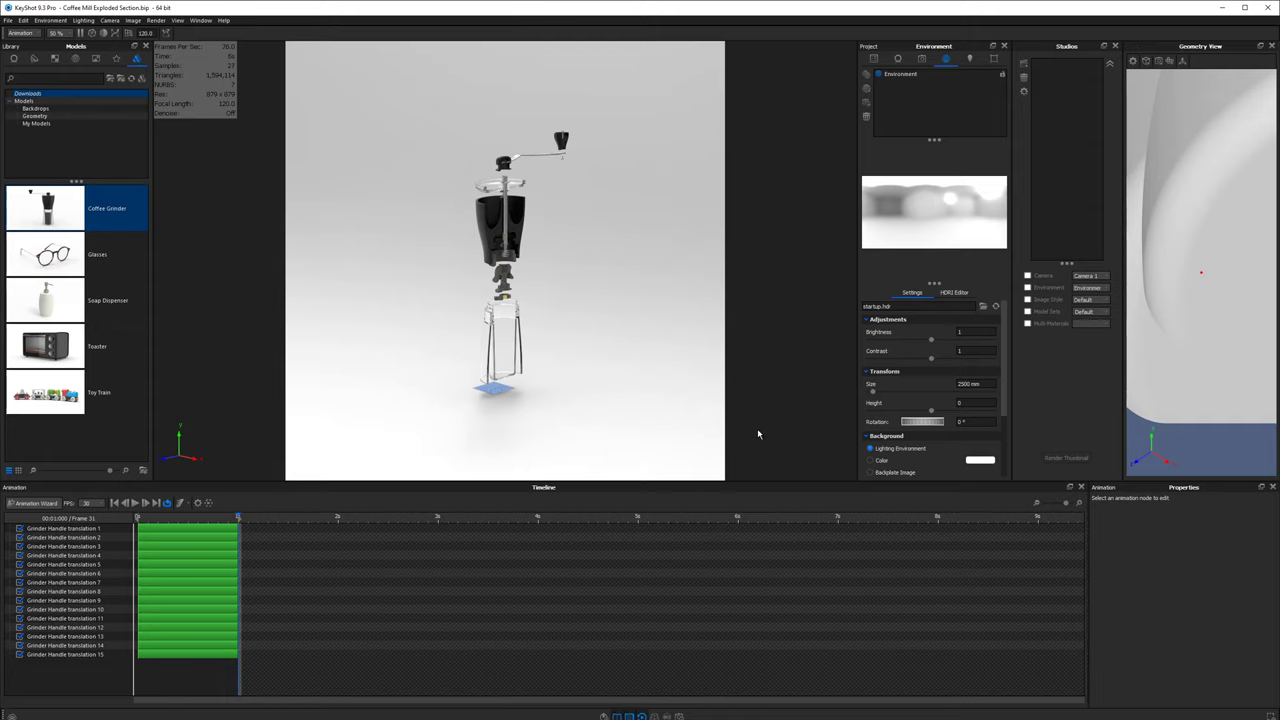
key("k")
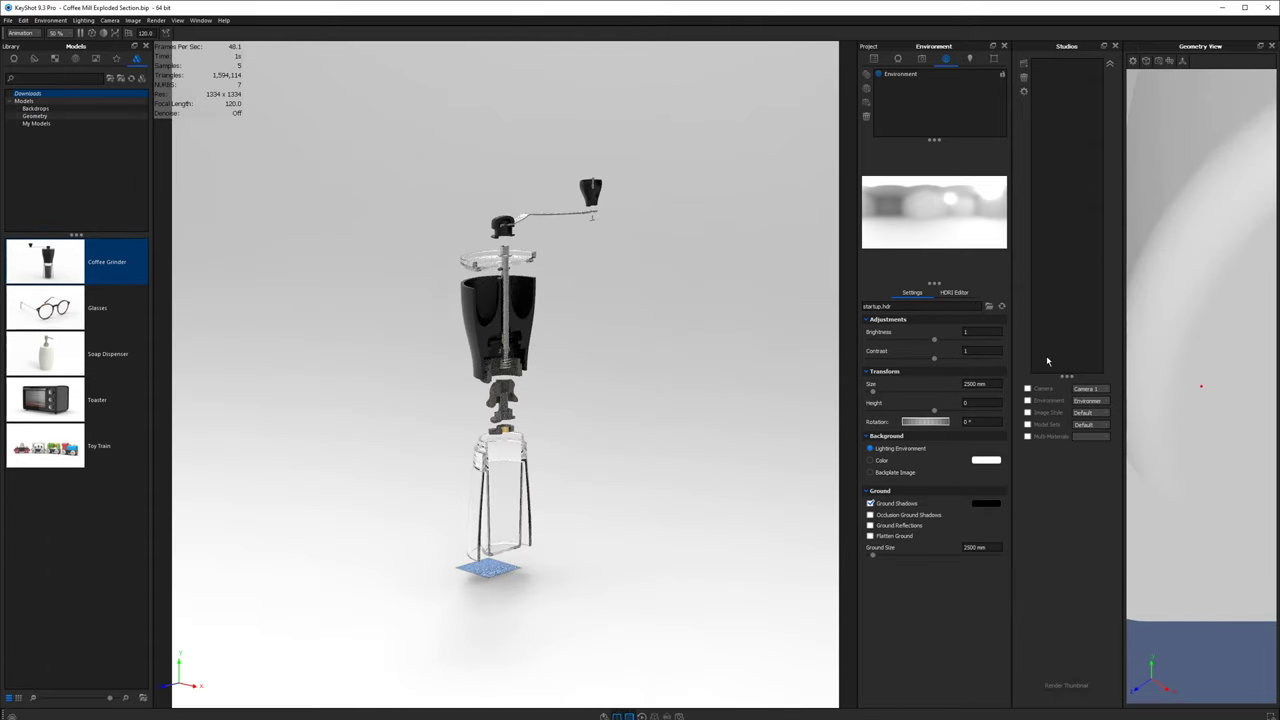
- Close the Studios list, widen the Geometry View, and center and fit the models in it so the plane is reachable
left_click(1115, 46)
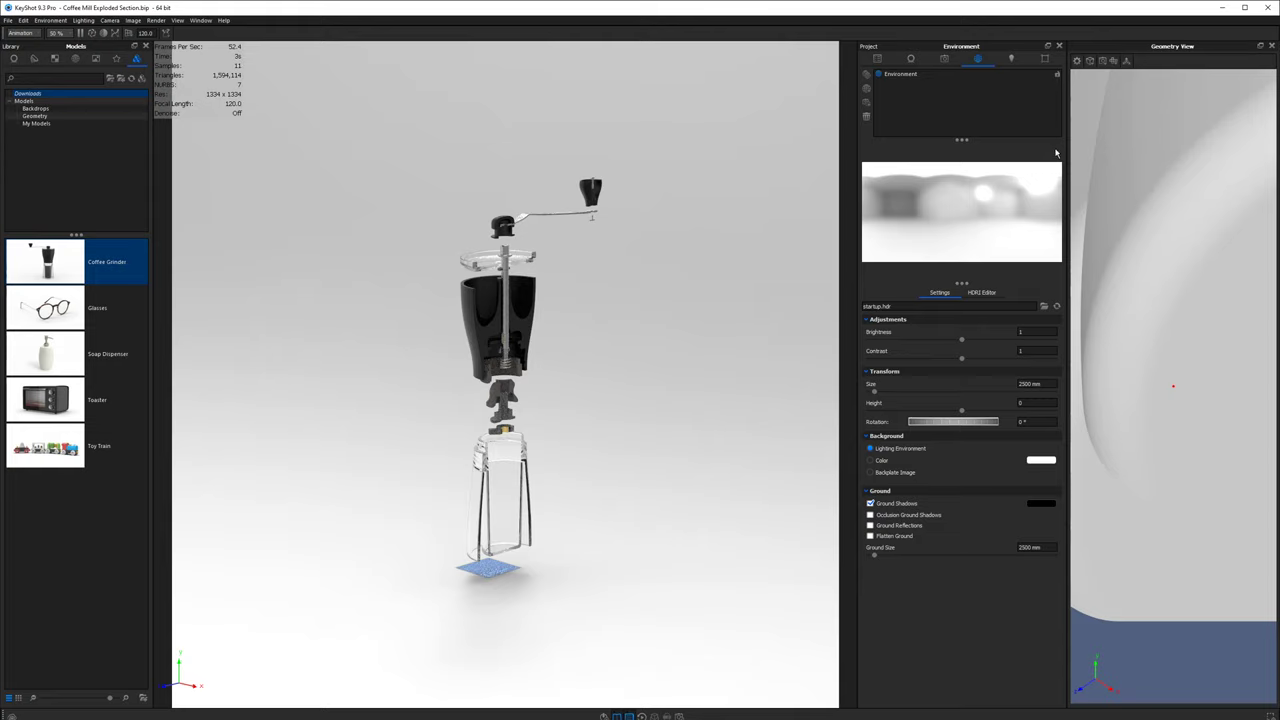
left_click_drag(1066, 156, 968, 158)
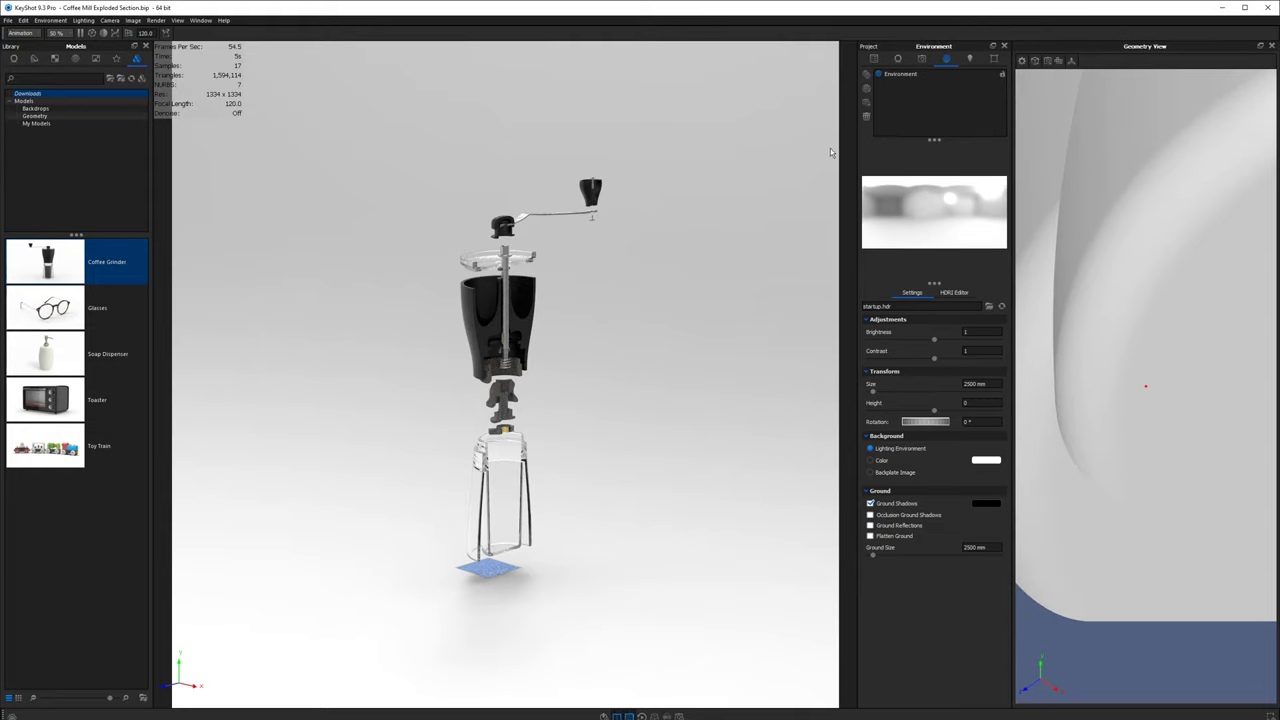
left_click_drag(857, 146, 751, 140)
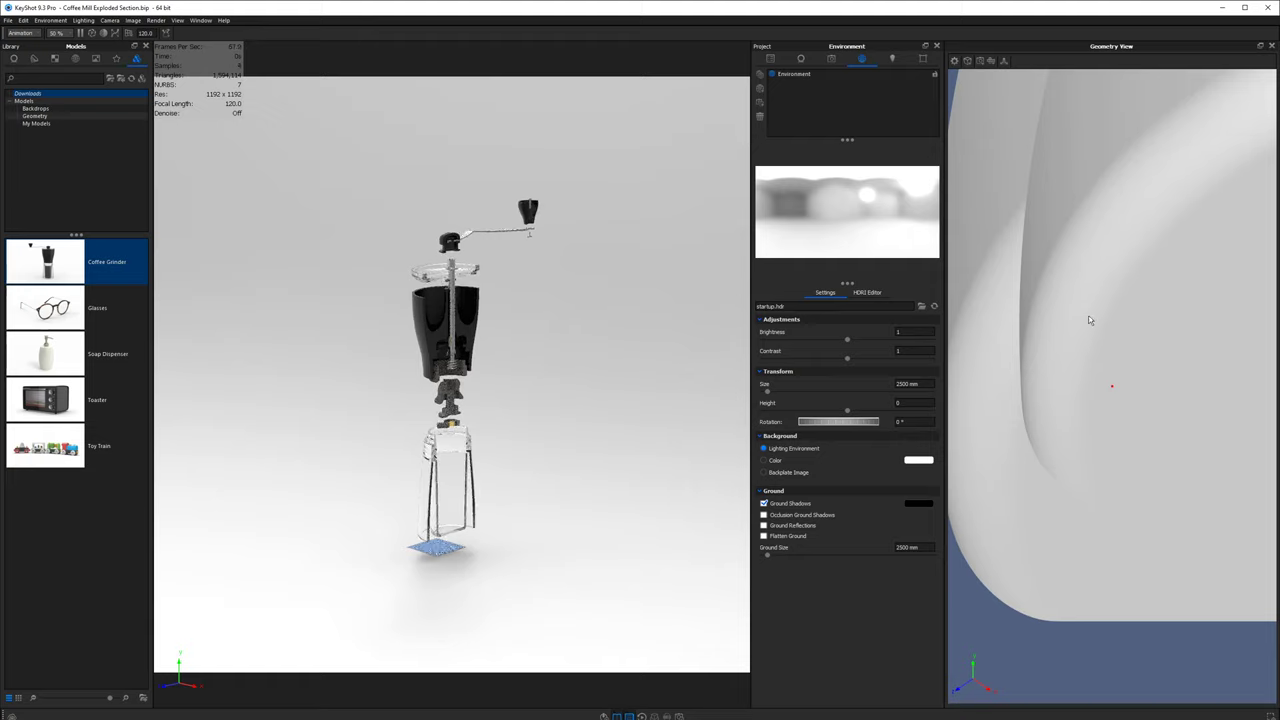
right_click(999, 175)
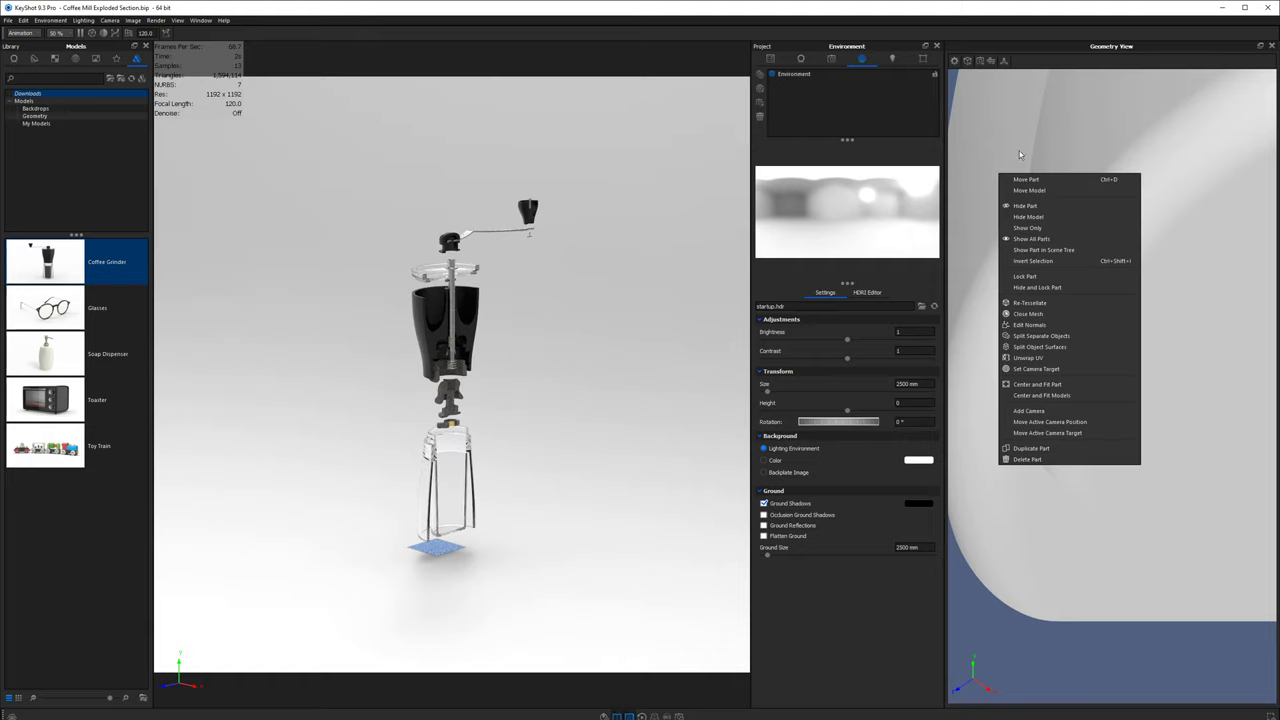
left_click(1040, 396)
scroll(1086, 383, "down", 6)
left_click_drag(1088, 384, 1207, 431)
scroll(1200, 432, "up", 5)
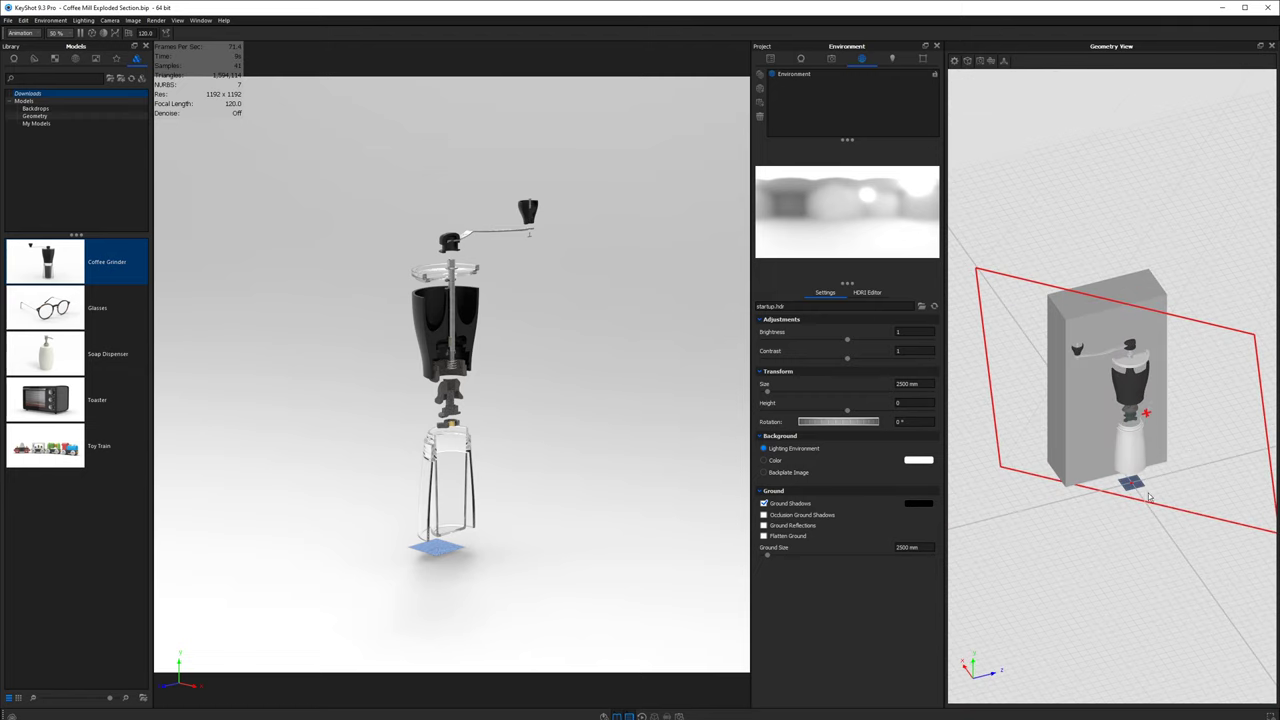
- Start moving the ground plane as a part, raising it to the grinder's upper end and shifting it behind the Cutaway cube
right_click(1138, 487)
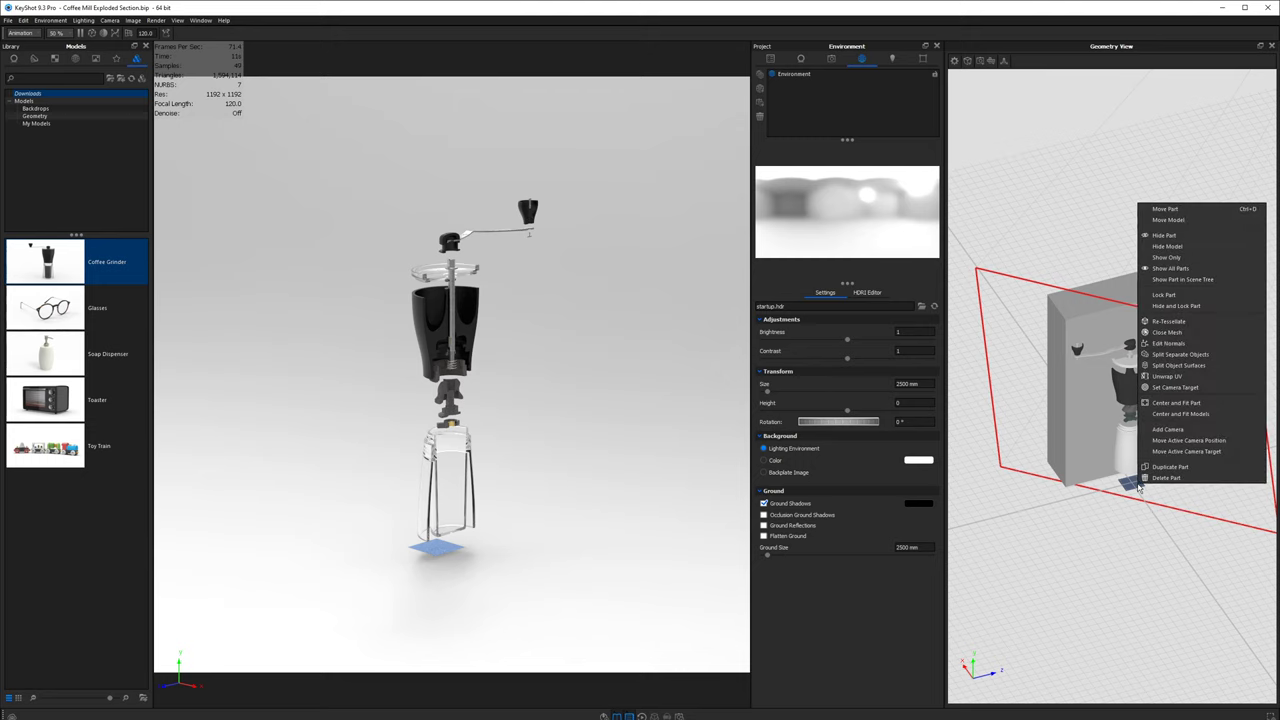
left_click(1158, 213)
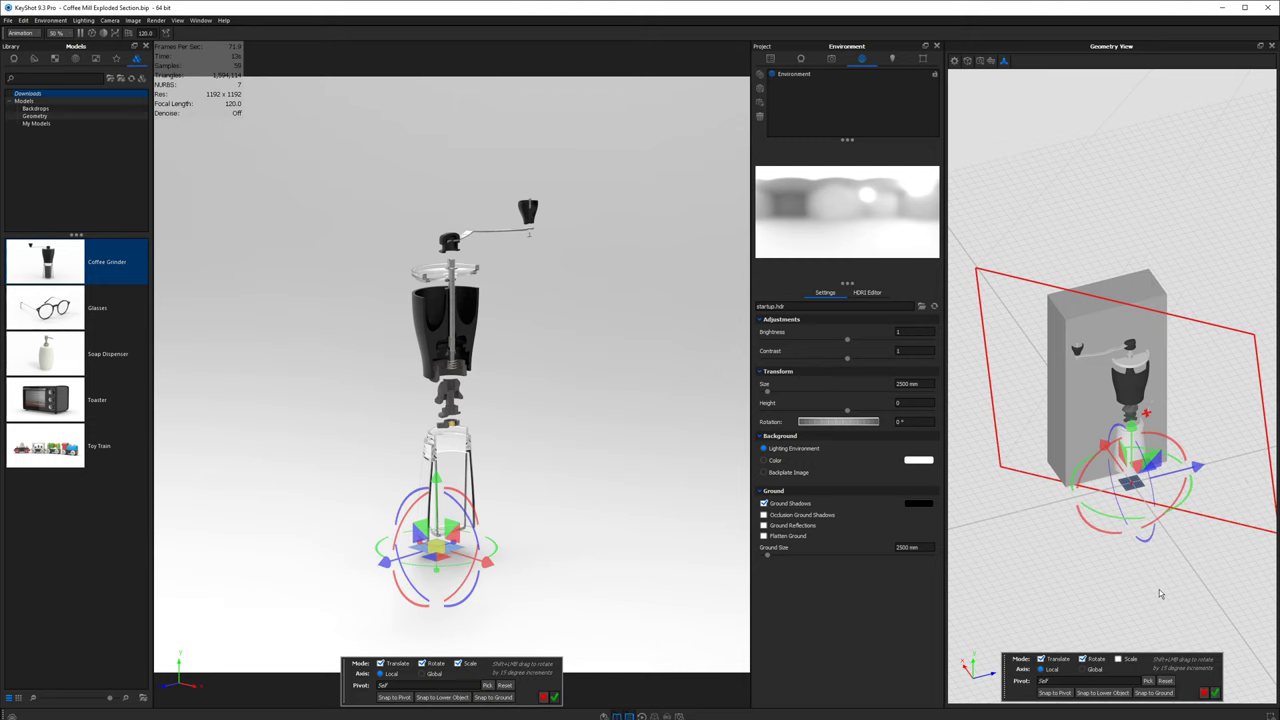
left_click_drag(1158, 591, 929, 511)
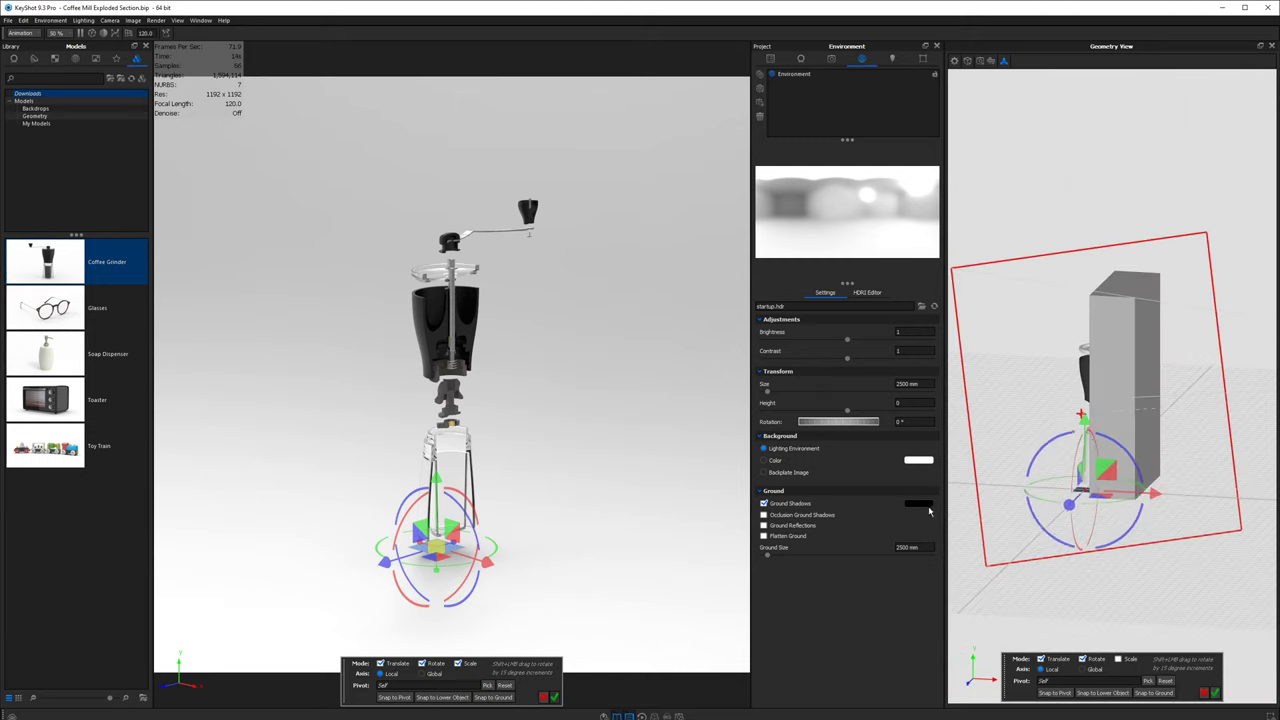
left_click_drag(1080, 410, 1073, 5)
left_click_drag(1140, 302, 1247, 308)
left_click_drag(1163, 528, 1205, 510)
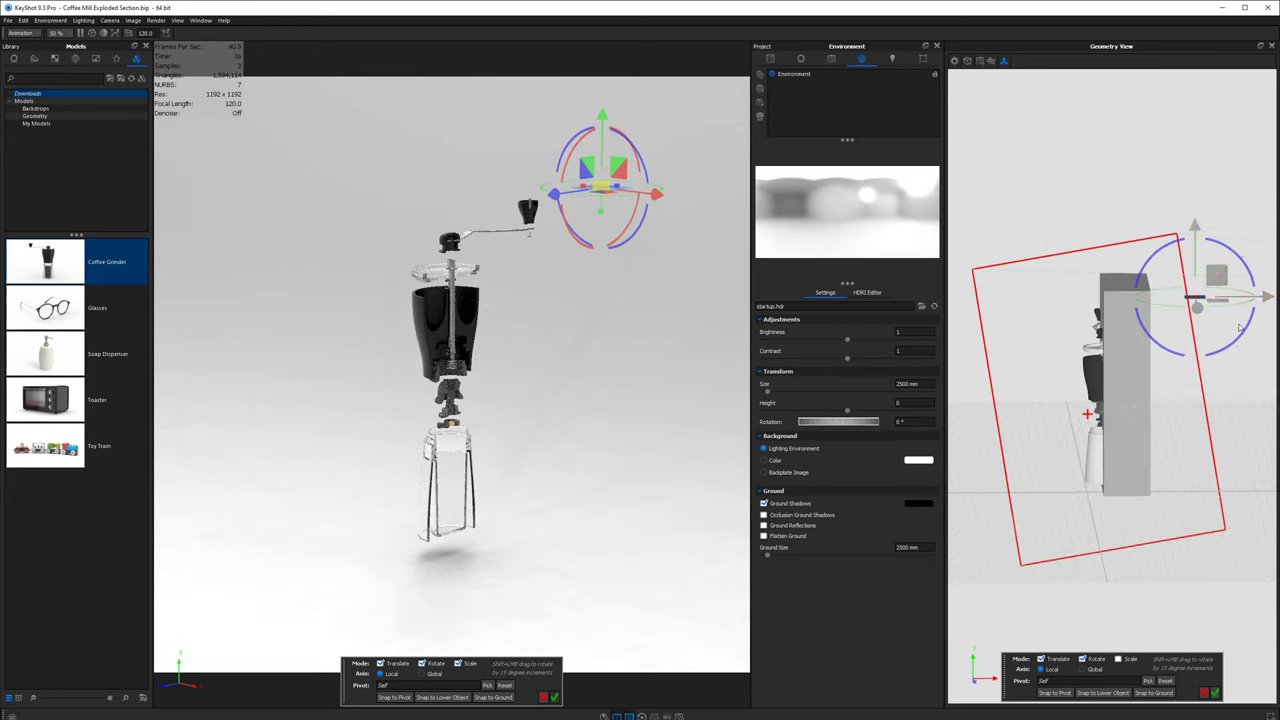
- Rotate the raised plane steeply so it faces the grinder, and scale it up uniformly to more than twice its size
left_click_drag(1236, 258, 1247, 330)
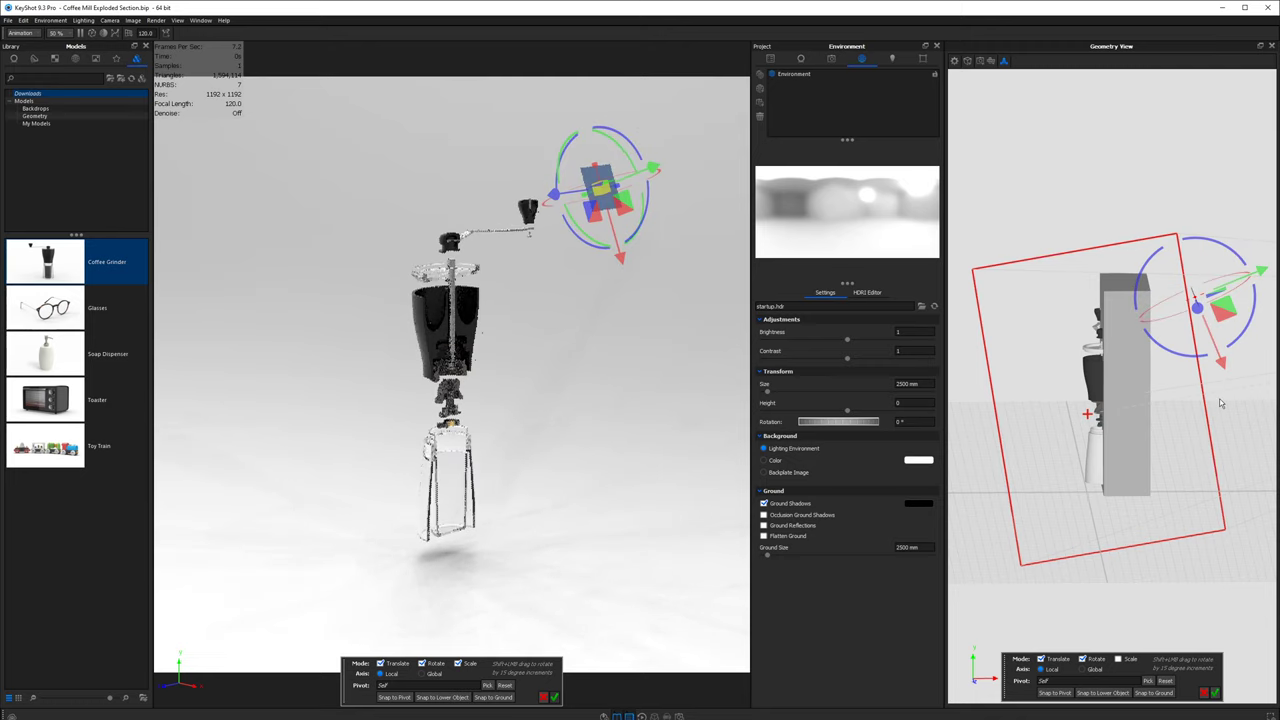
left_click_drag(1220, 403, 1165, 401)
left_click_drag(1226, 324, 1222, 338)
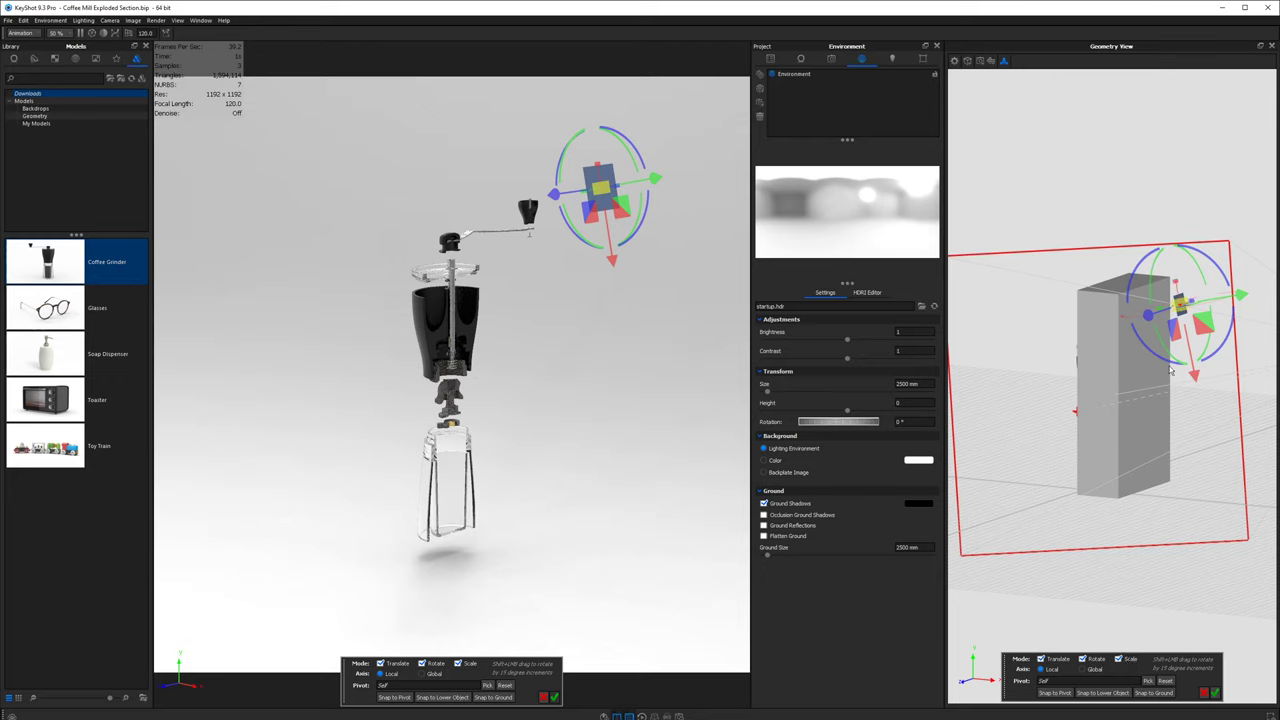
left_click_drag(1180, 304, 1190, 295)
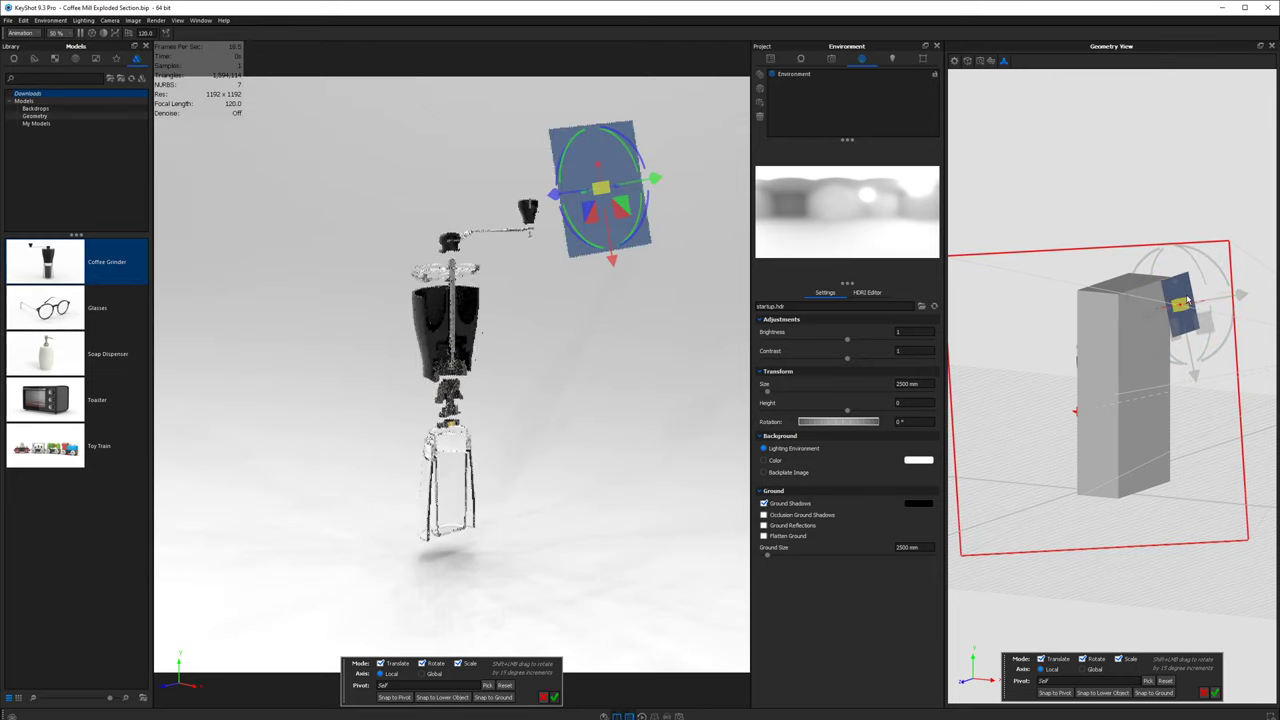
left_click_drag(1150, 438, 1195, 430)
middle_click_drag(1195, 430, 1154, 366)
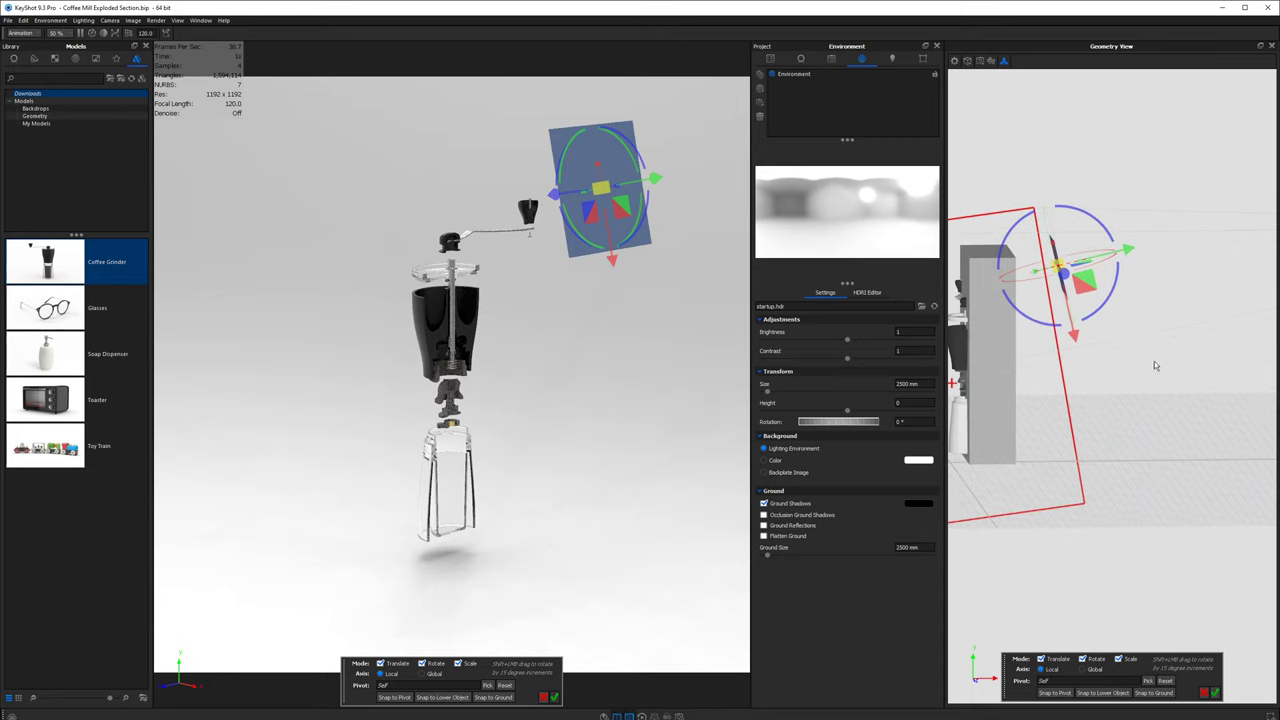
- Move the blue plane farther out to the side of the exploded coffee grinder and accept its new placement
left_click_drag(1094, 288, 1219, 340)
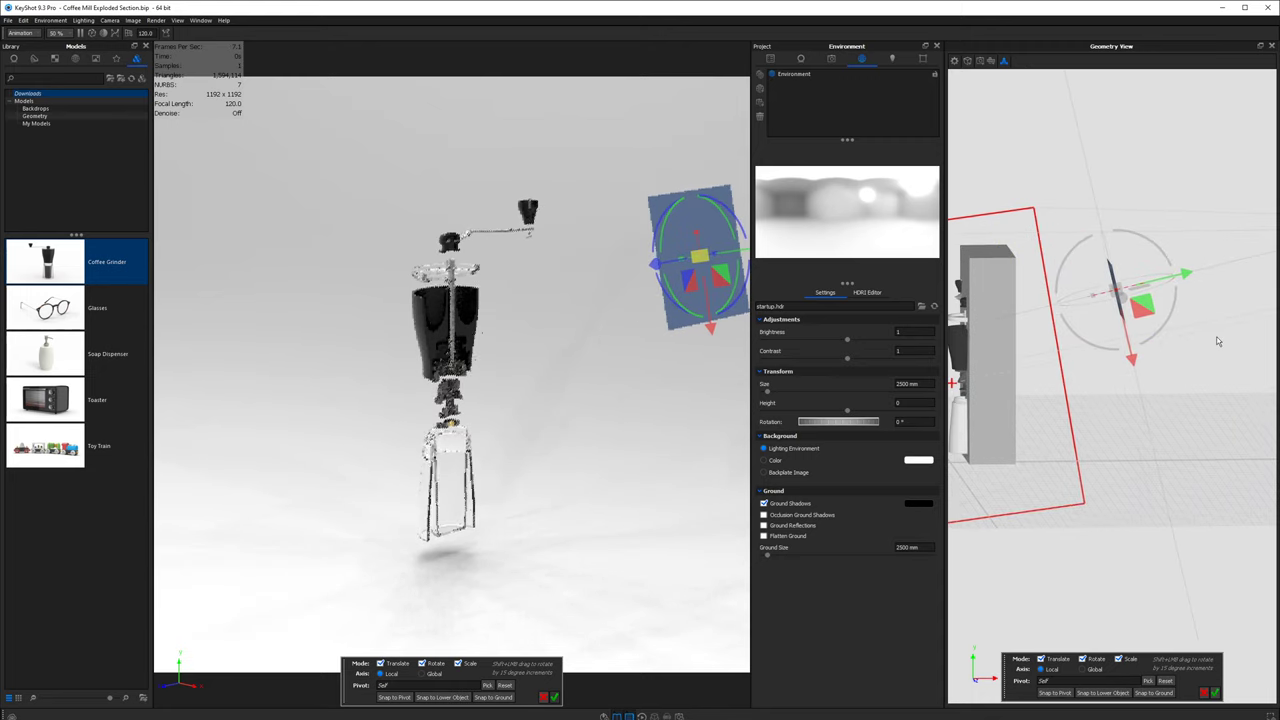
left_click_drag(1127, 473, 1084, 446)
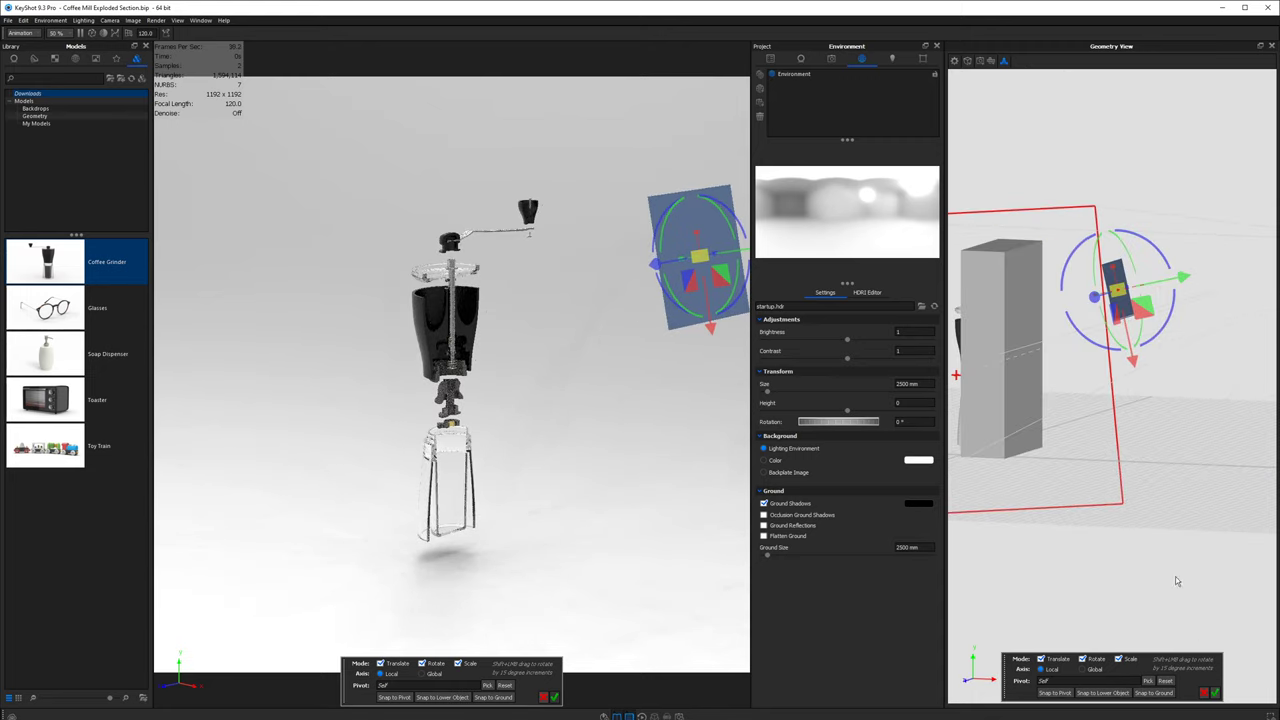
left_click(1215, 693)
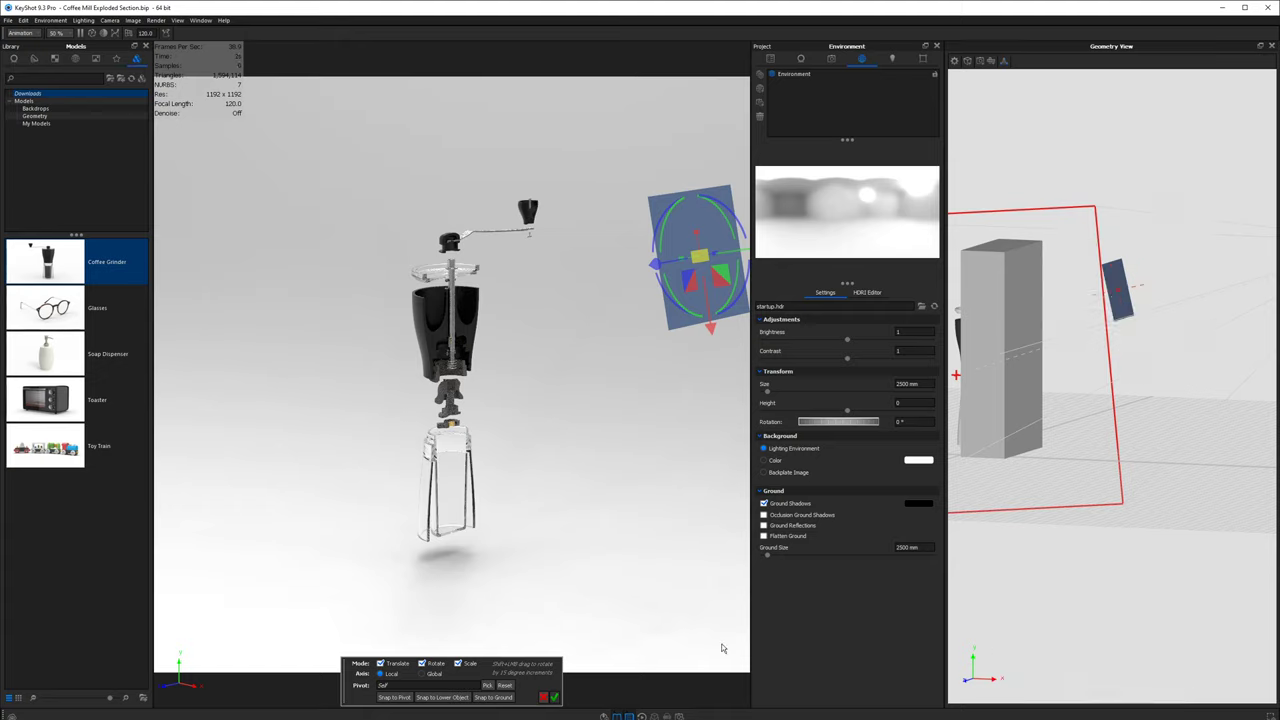
left_click(555, 698)
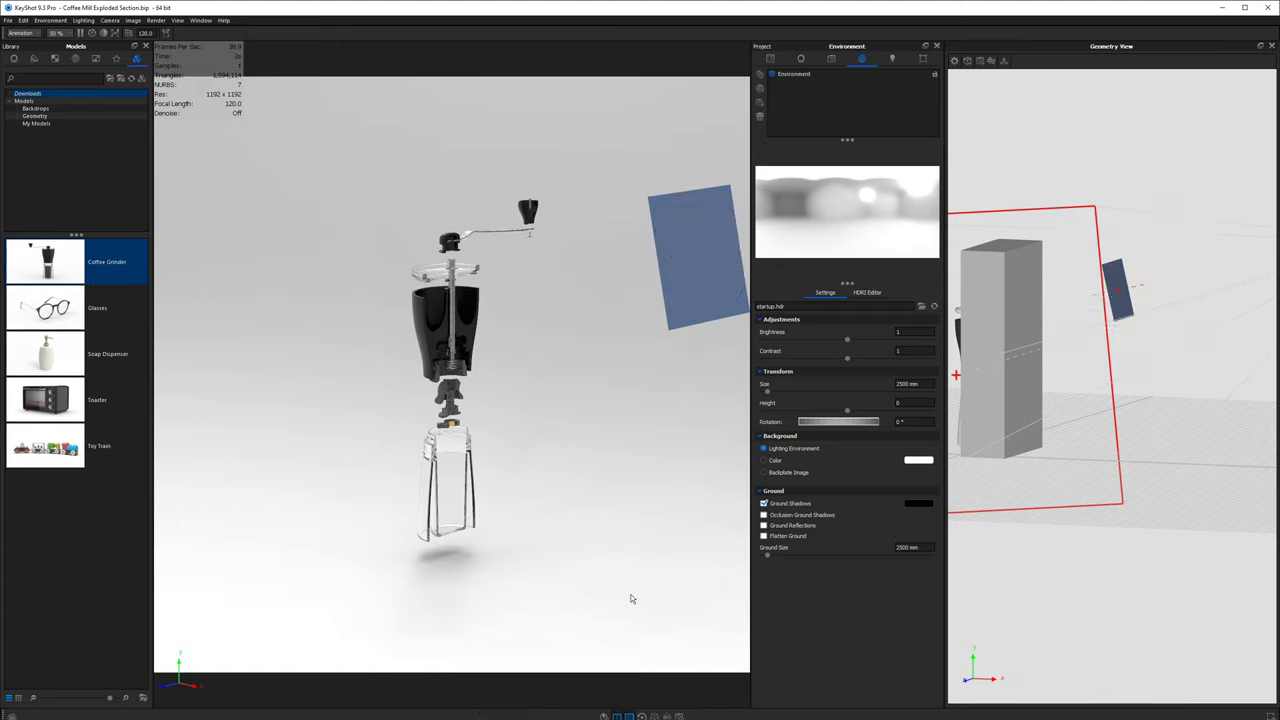
- Change the blue plane's material type from Diffuse to Area Light
double_click(710, 250)
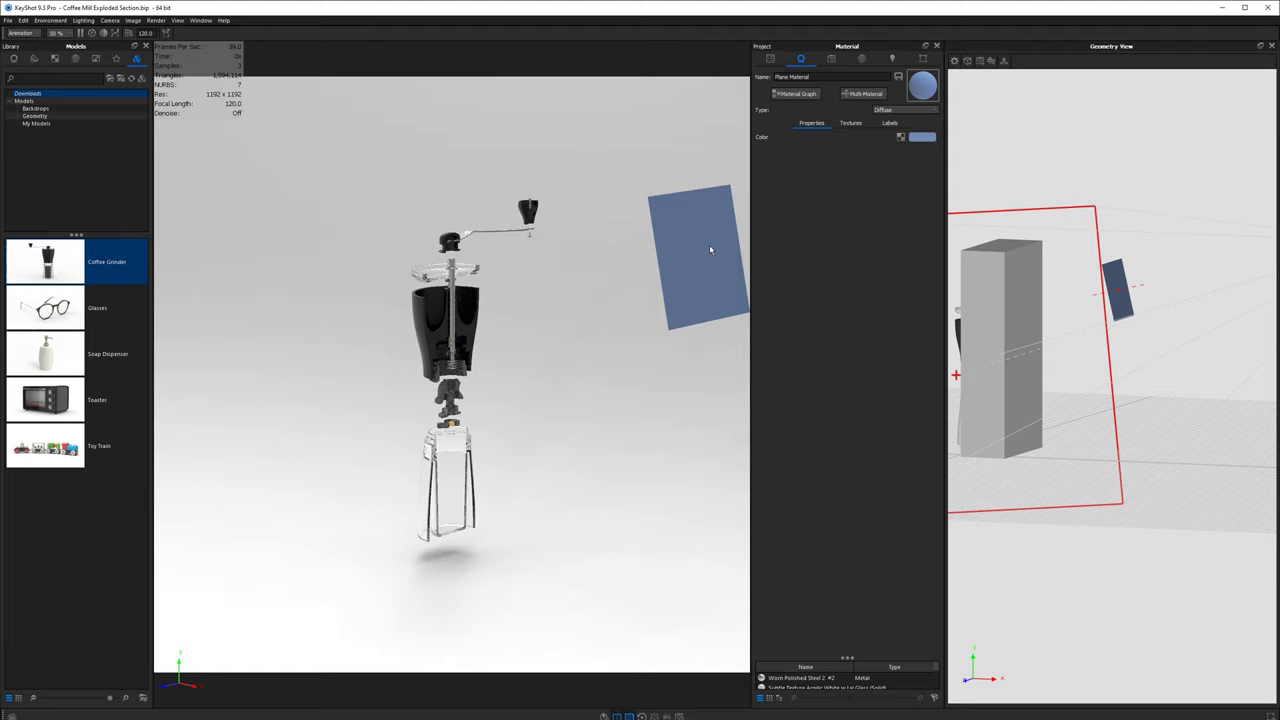
left_click(905, 110)
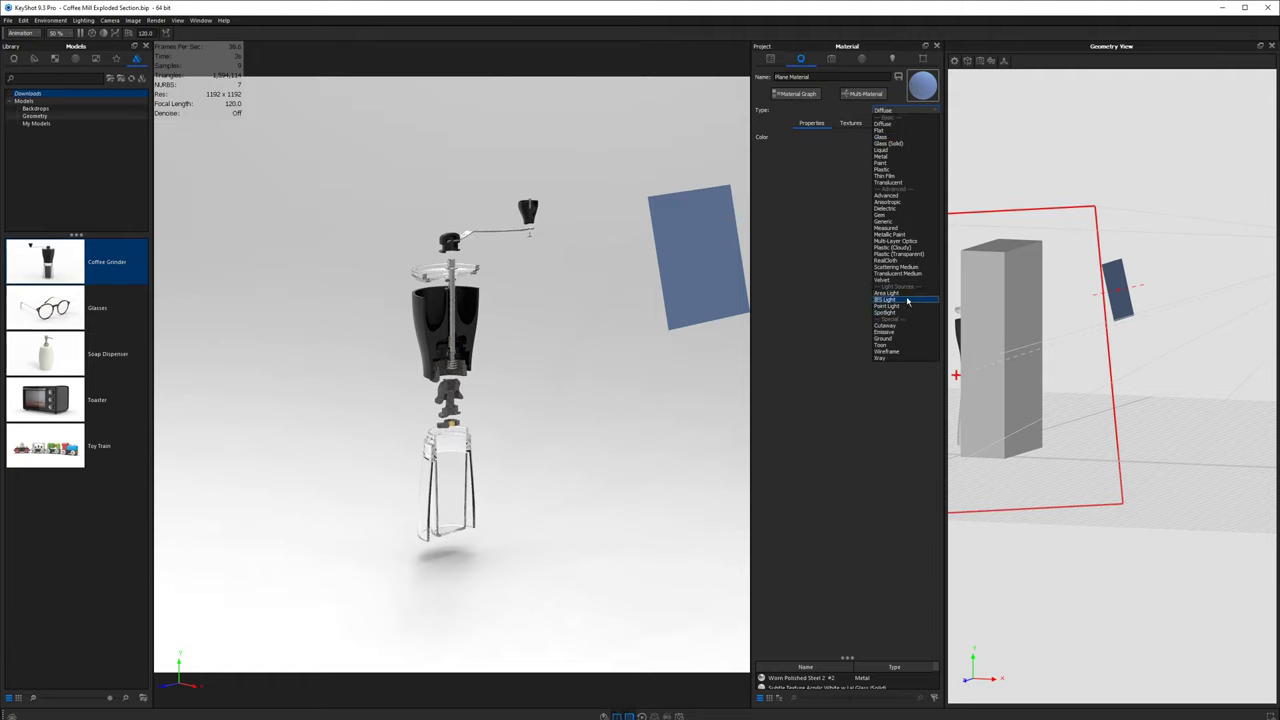
left_click(903, 292)
- Set the area light's color by Kelvin temperature to about 5947, a slightly warm white
left_click(918, 140)
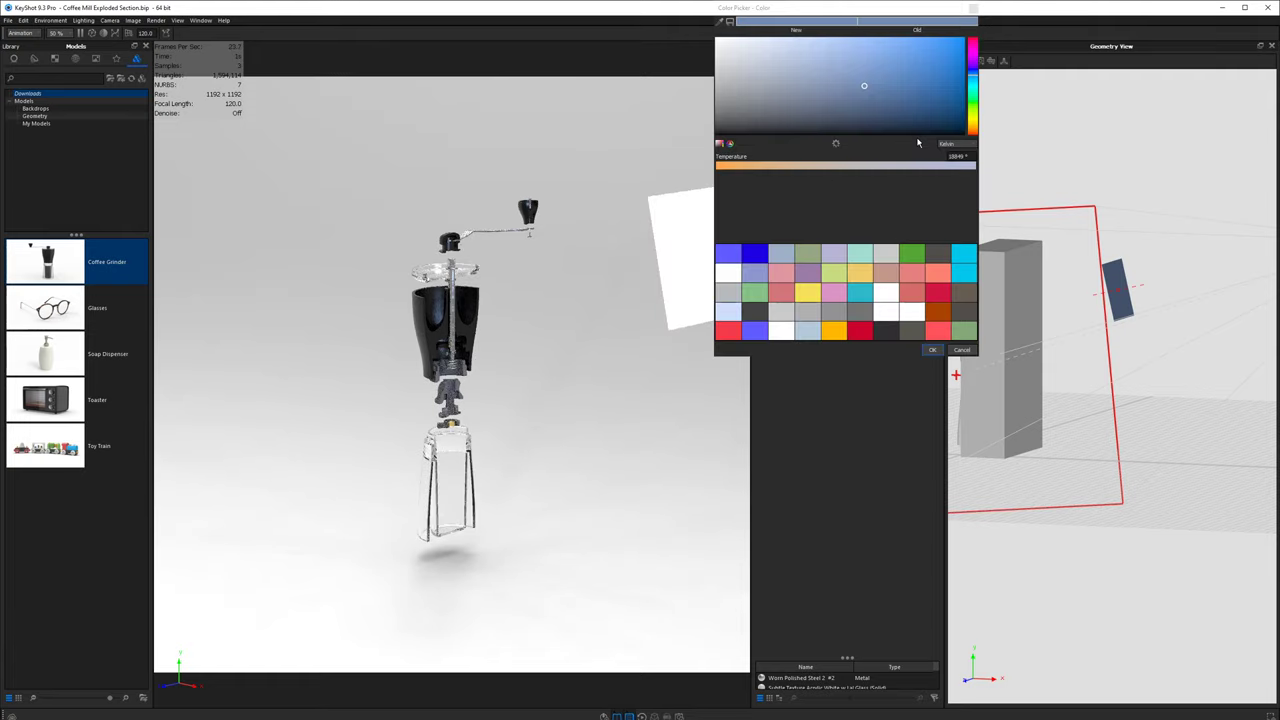
left_click(844, 166)
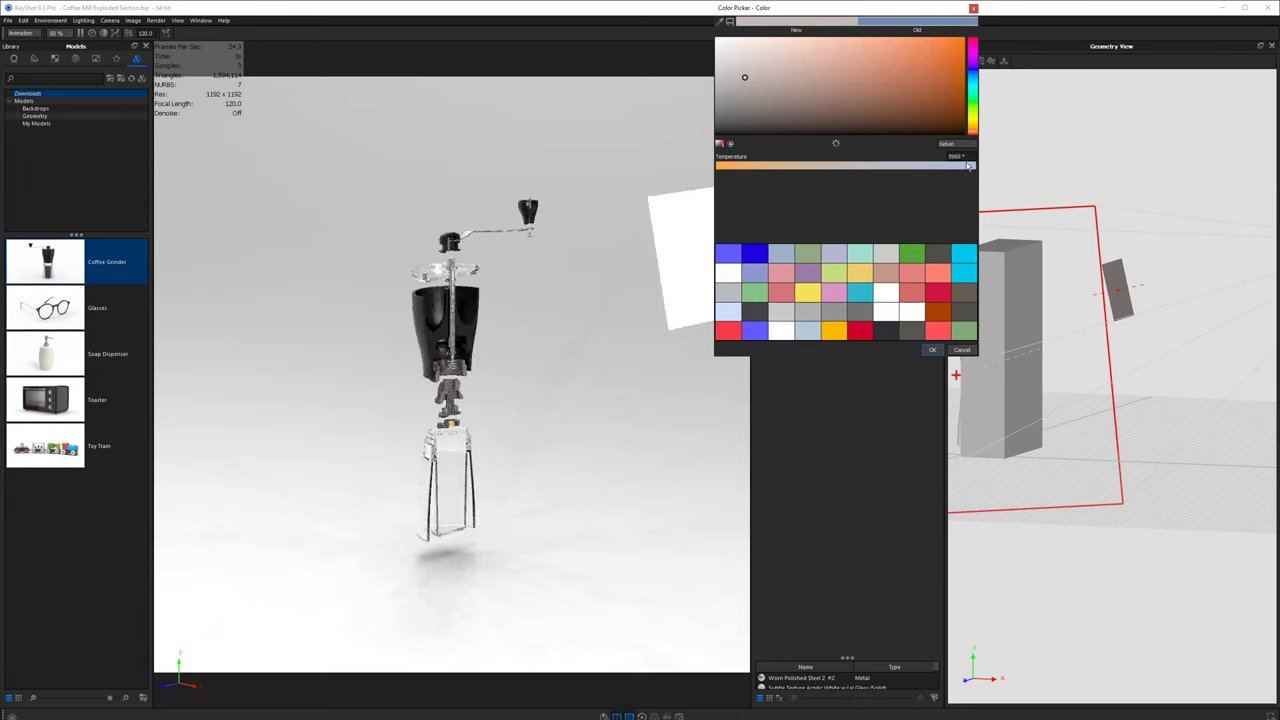
left_click(955, 145)
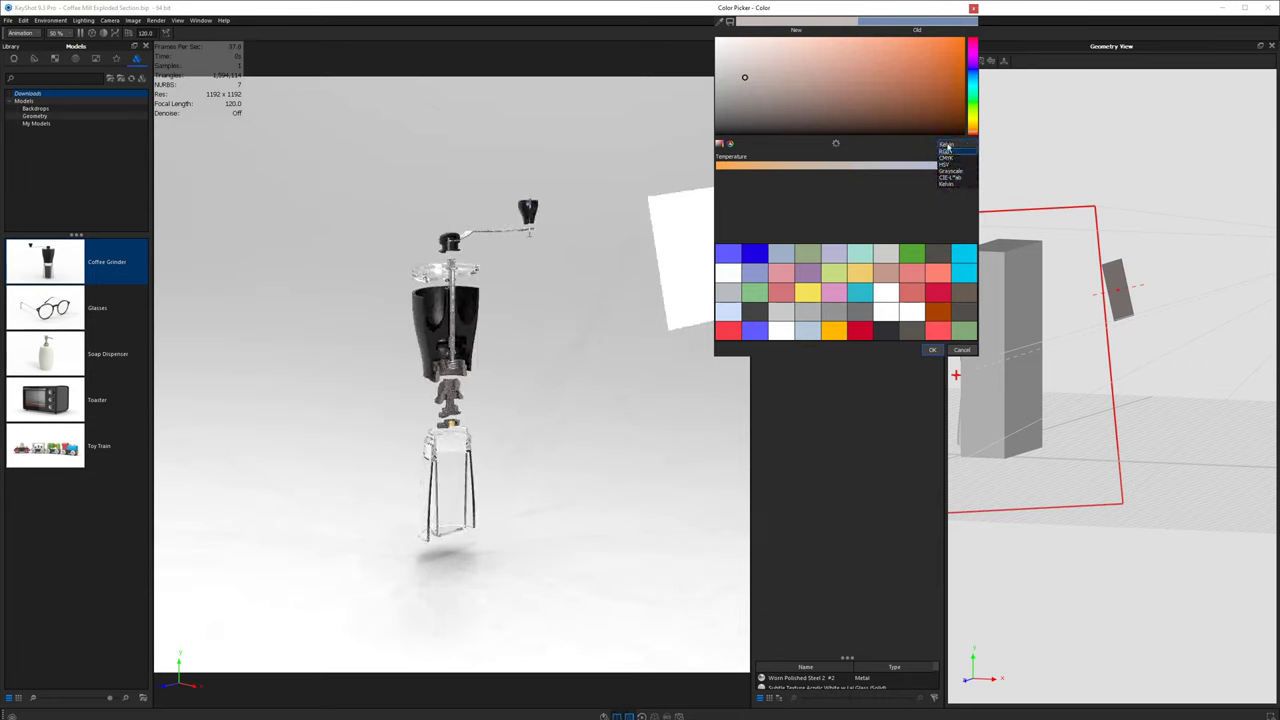
left_click(946, 183)
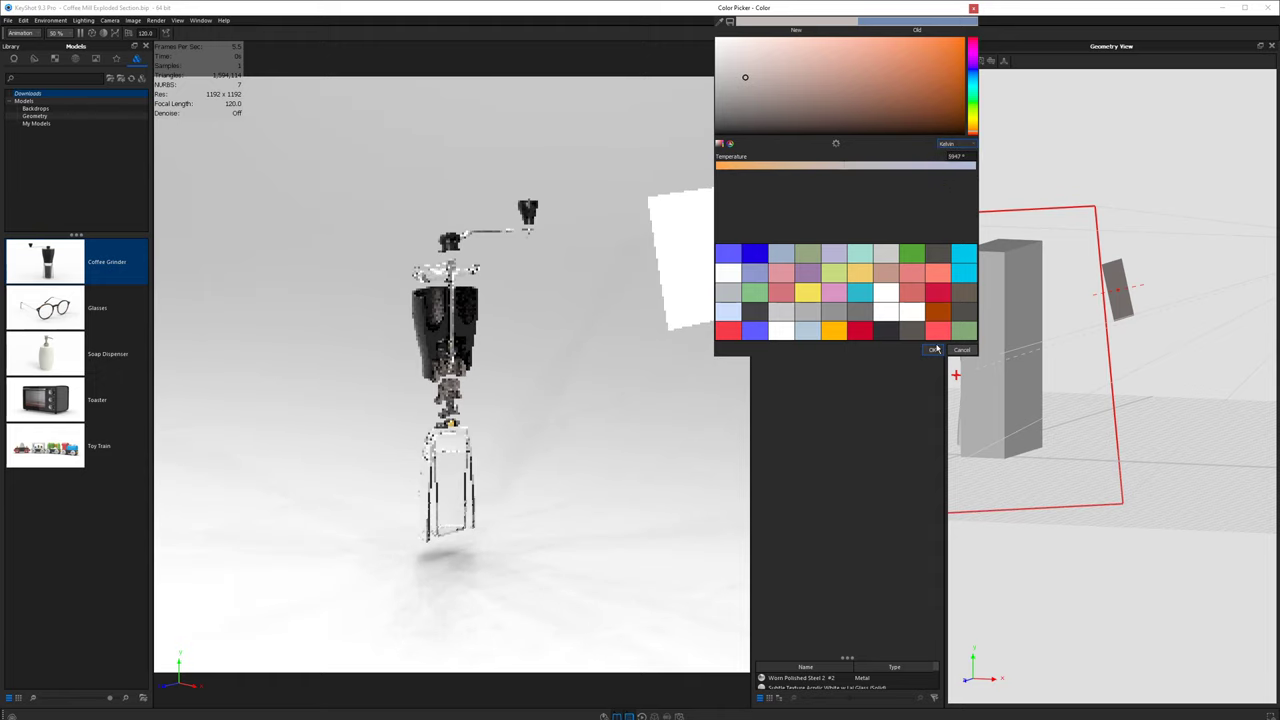
left_click(933, 350)
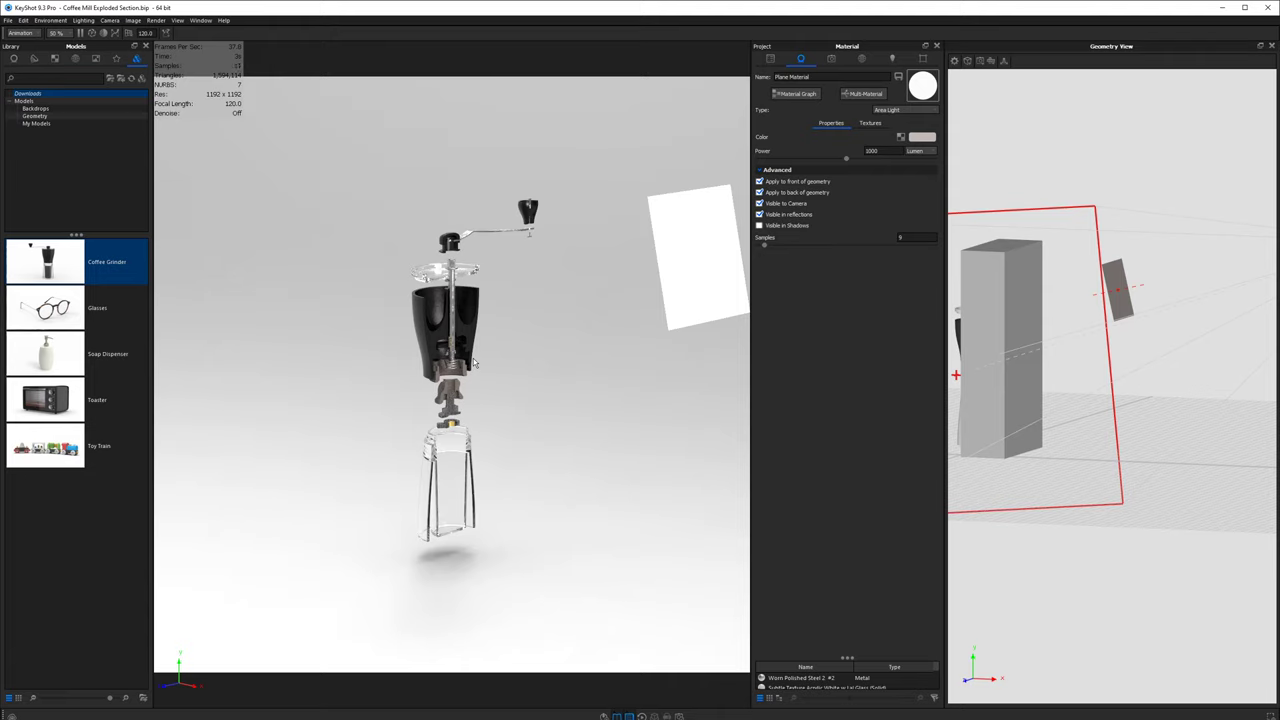
- Reduce the startup environment's brightness to 0 so that only the area light illuminates the grinder
left_click(831, 59)
left_click(862, 59)
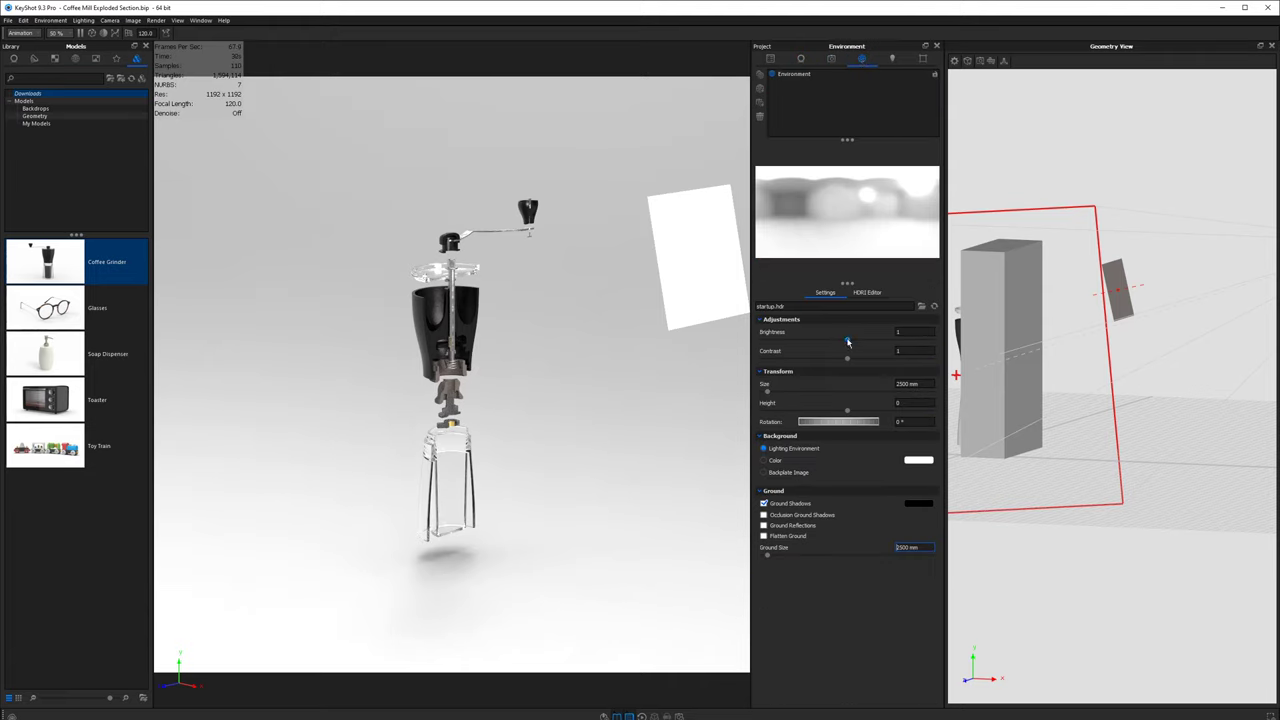
left_click_drag(847, 342, 761, 341)
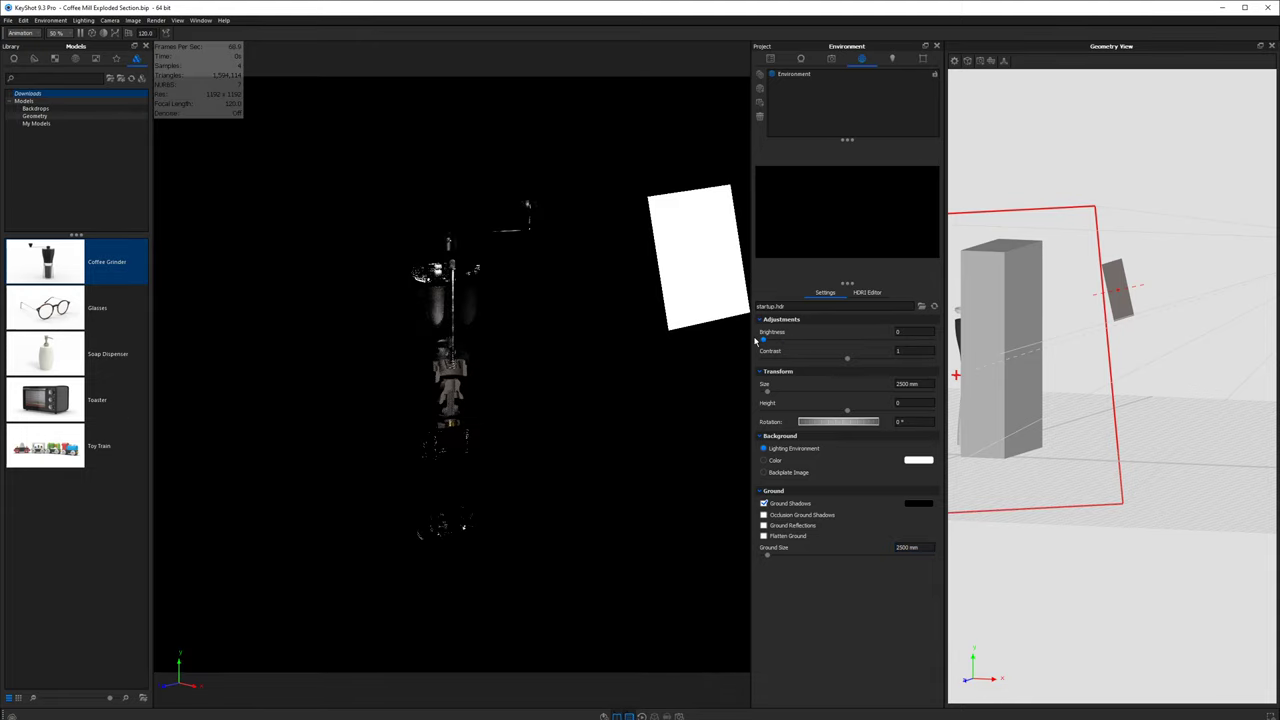
- Switch to the saved Render camera and make the plane's area light invisible to the camera
left_click_drag(523, 339, 823, 123)
left_click(834, 59)
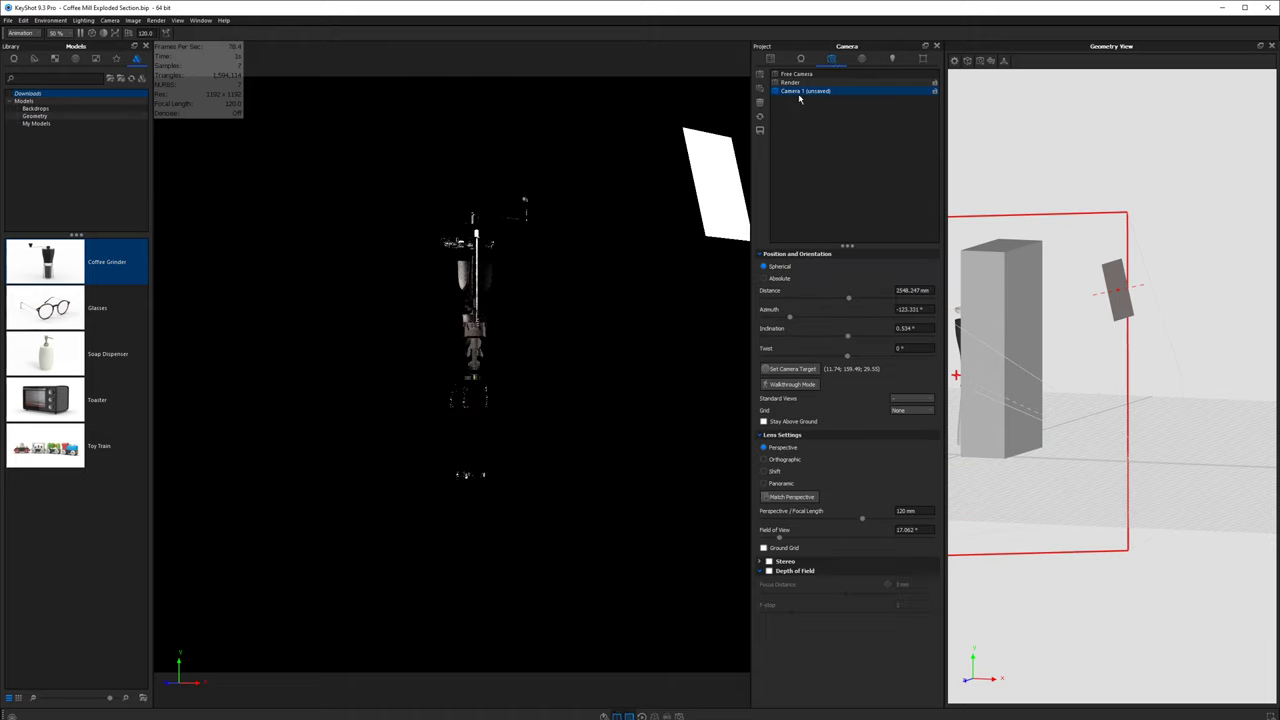
left_click(792, 82)
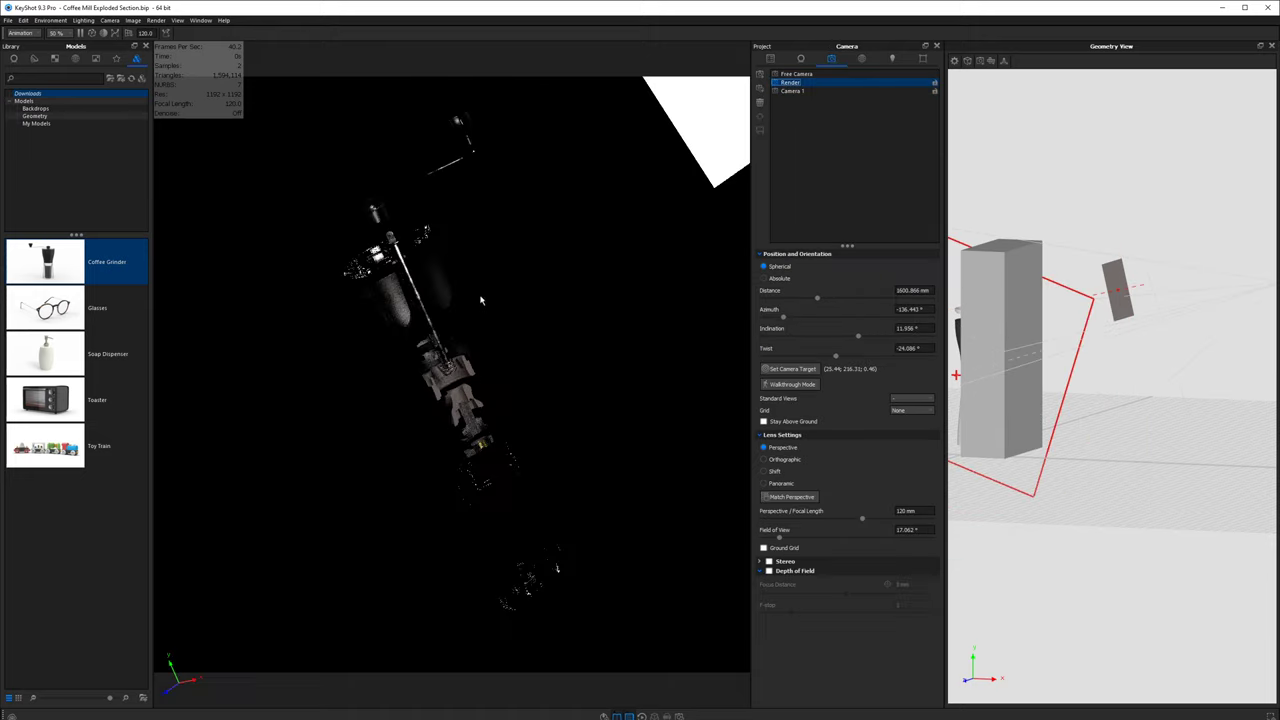
double_click(703, 110)
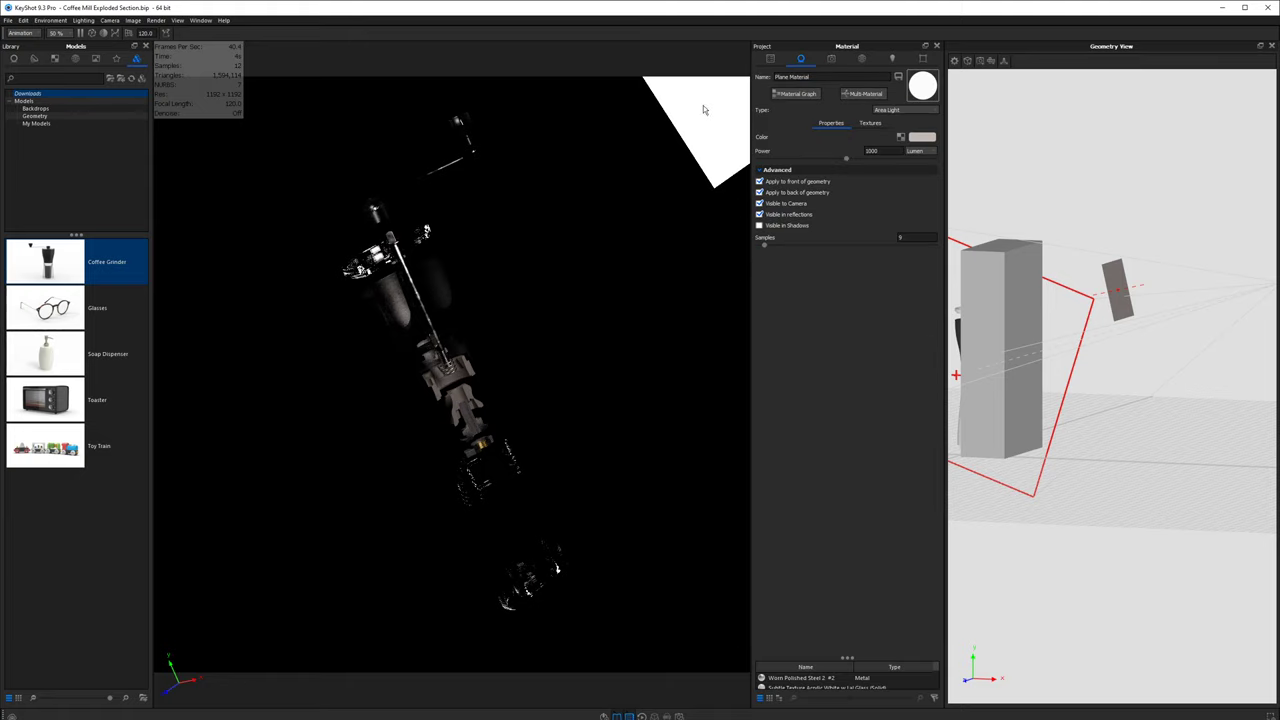
left_click(759, 203)
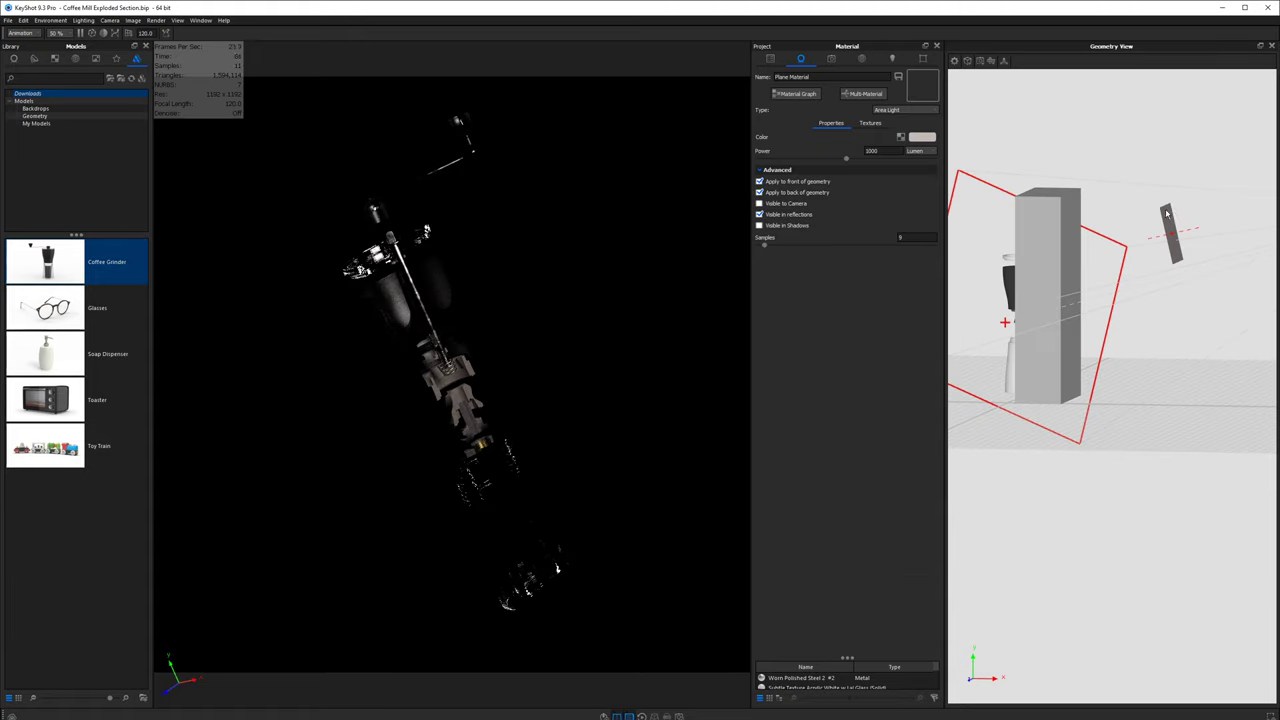
- Start moving the area light plane and set its pivot to the Ground Hopper part
right_click(1167, 219)
left_click(1180, 332)
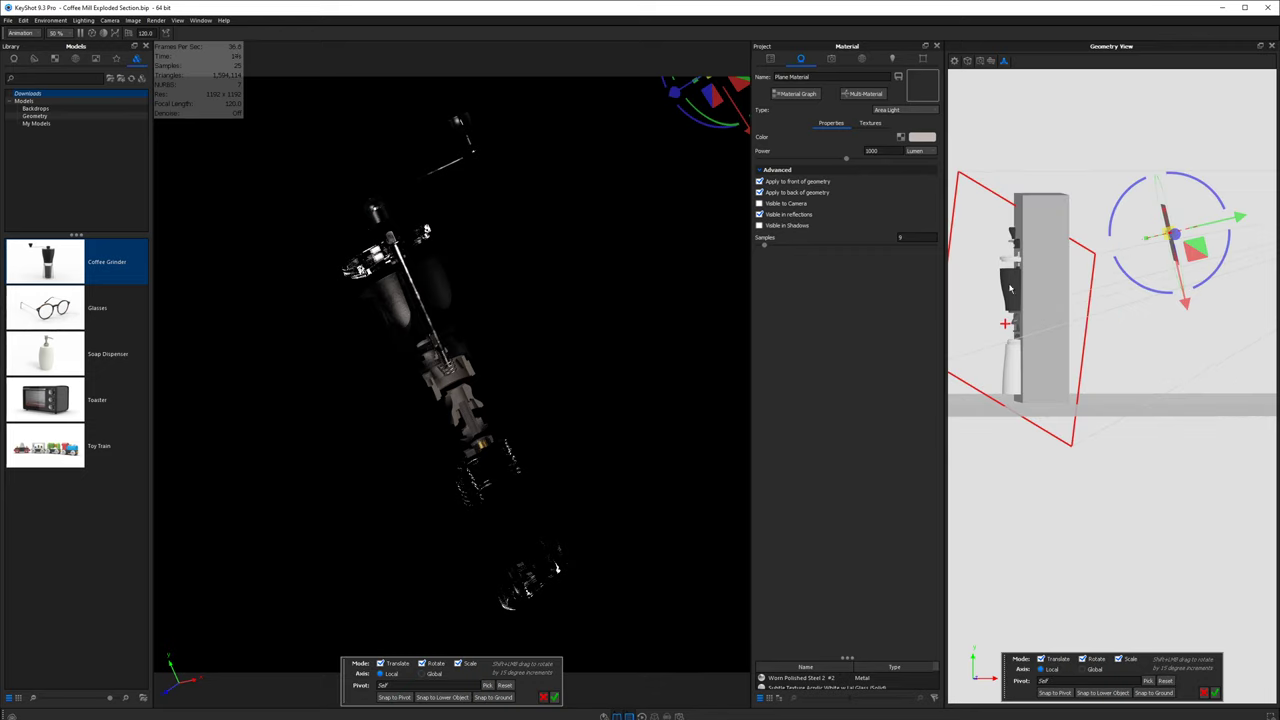
left_click(1147, 680)
left_click(1011, 275)
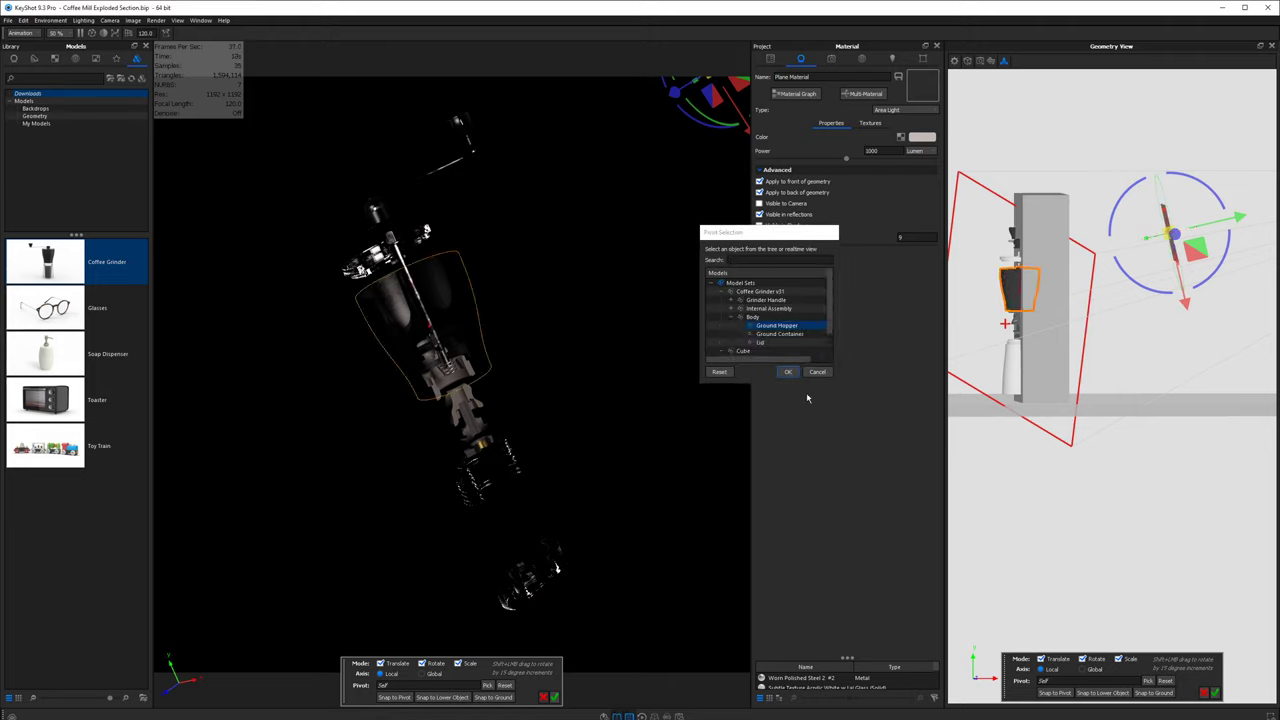
left_click(788, 372)
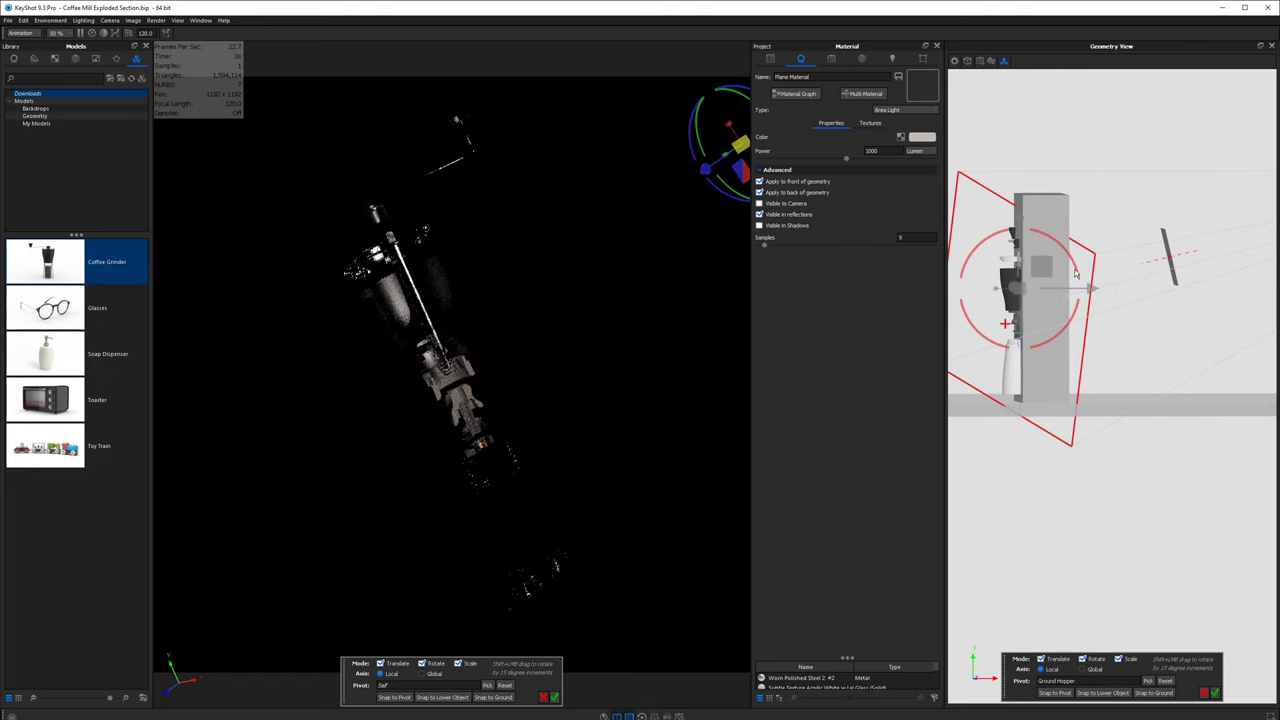
- Rotate the area light around the Ground Hopper pivot so it lights the grinder from higher behind, and accept the placement
left_click_drag(1143, 329, 1154, 383)
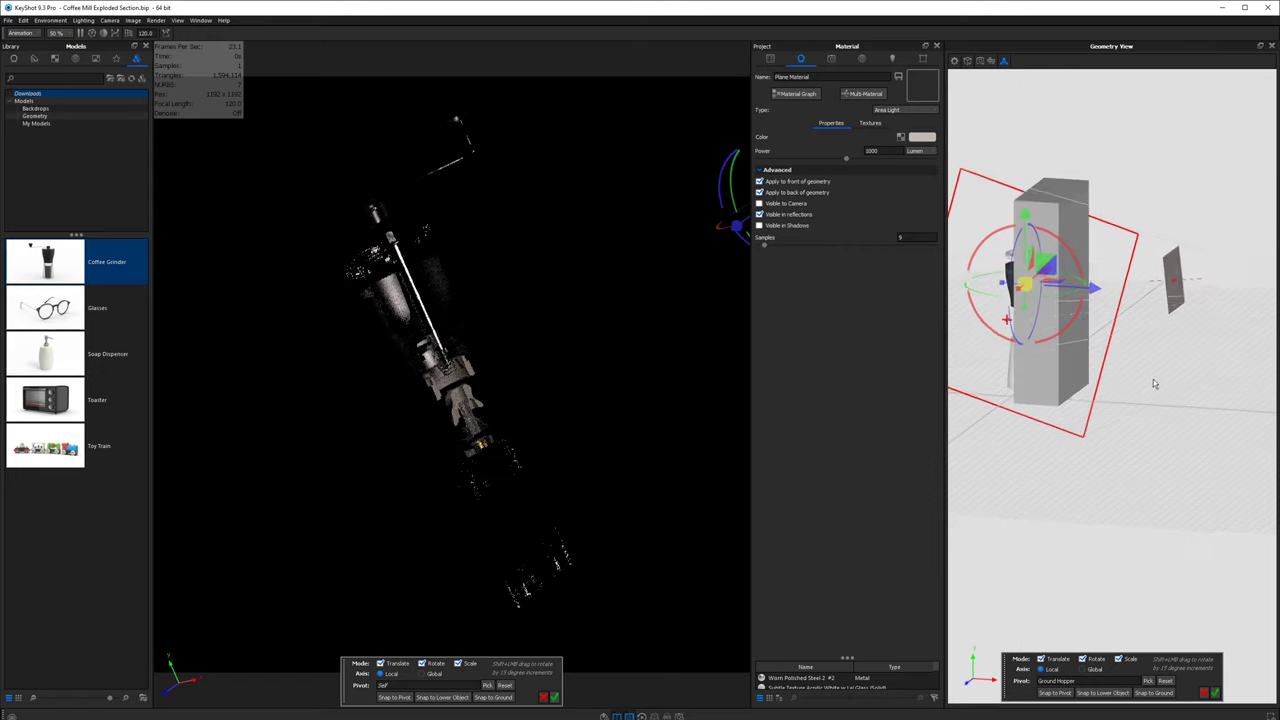
left_click_drag(1061, 297, 1092, 275)
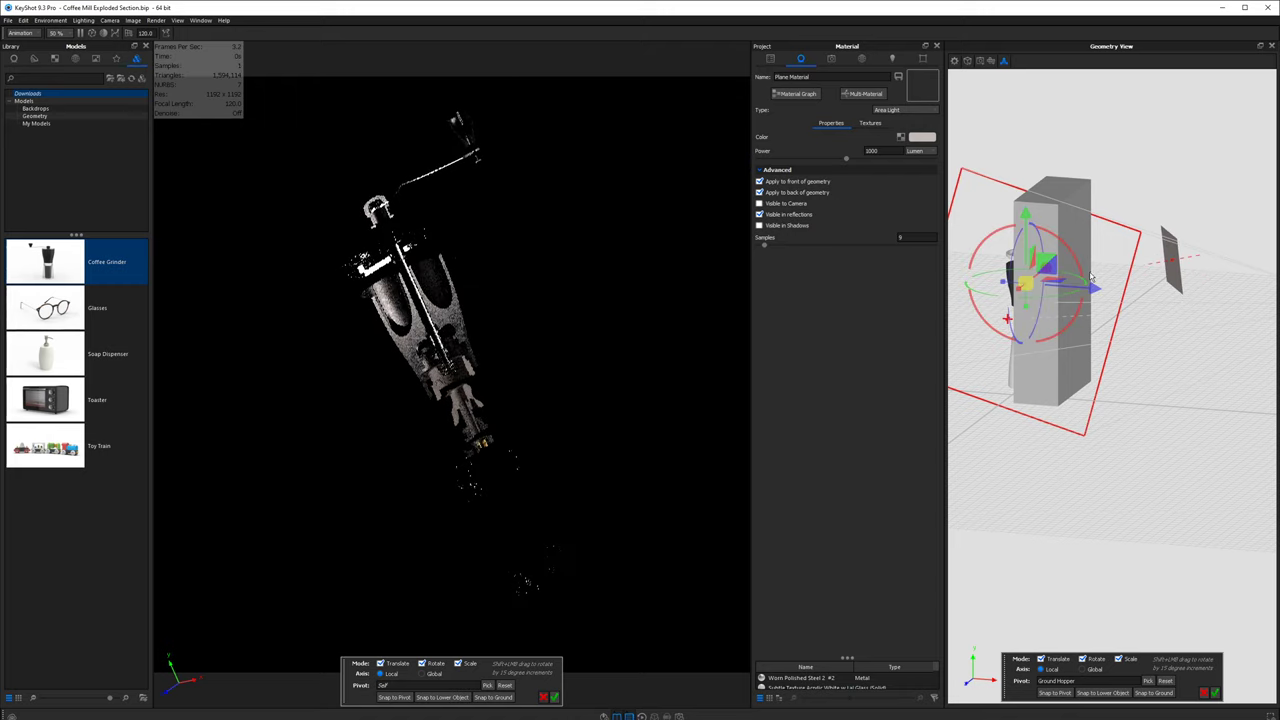
left_click_drag(1033, 231, 999, 168)
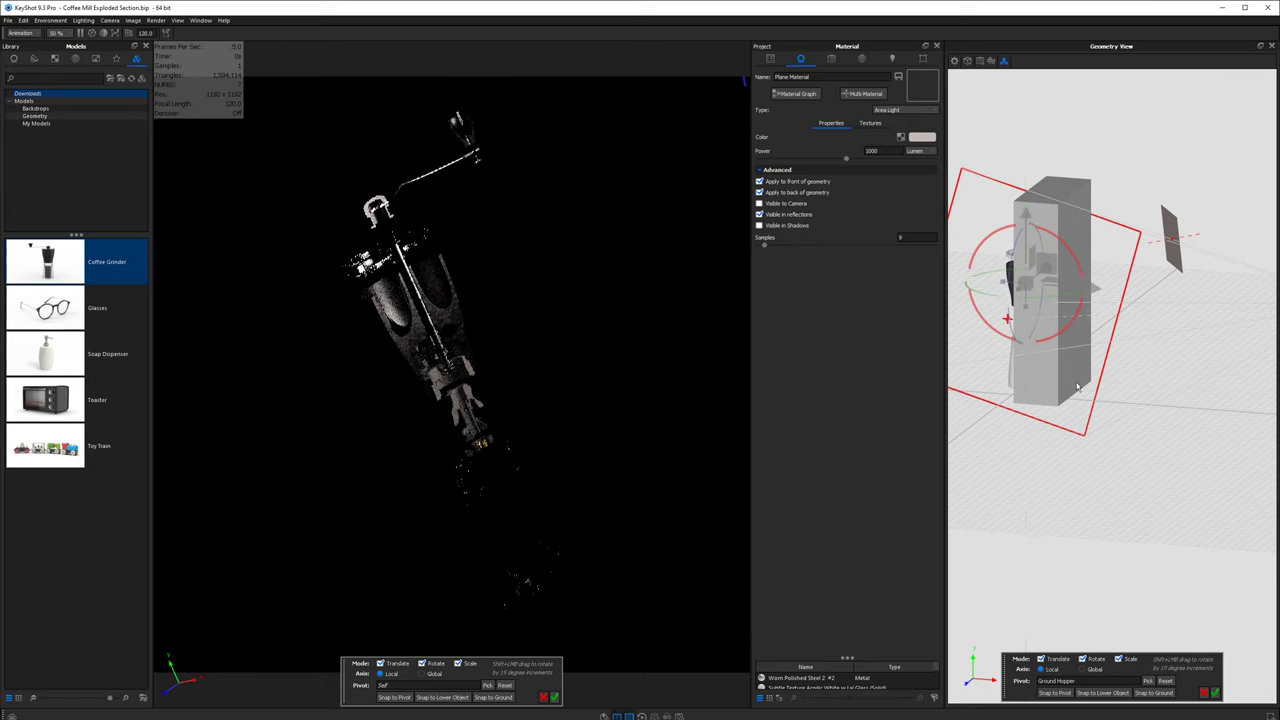
left_click(1216, 693)
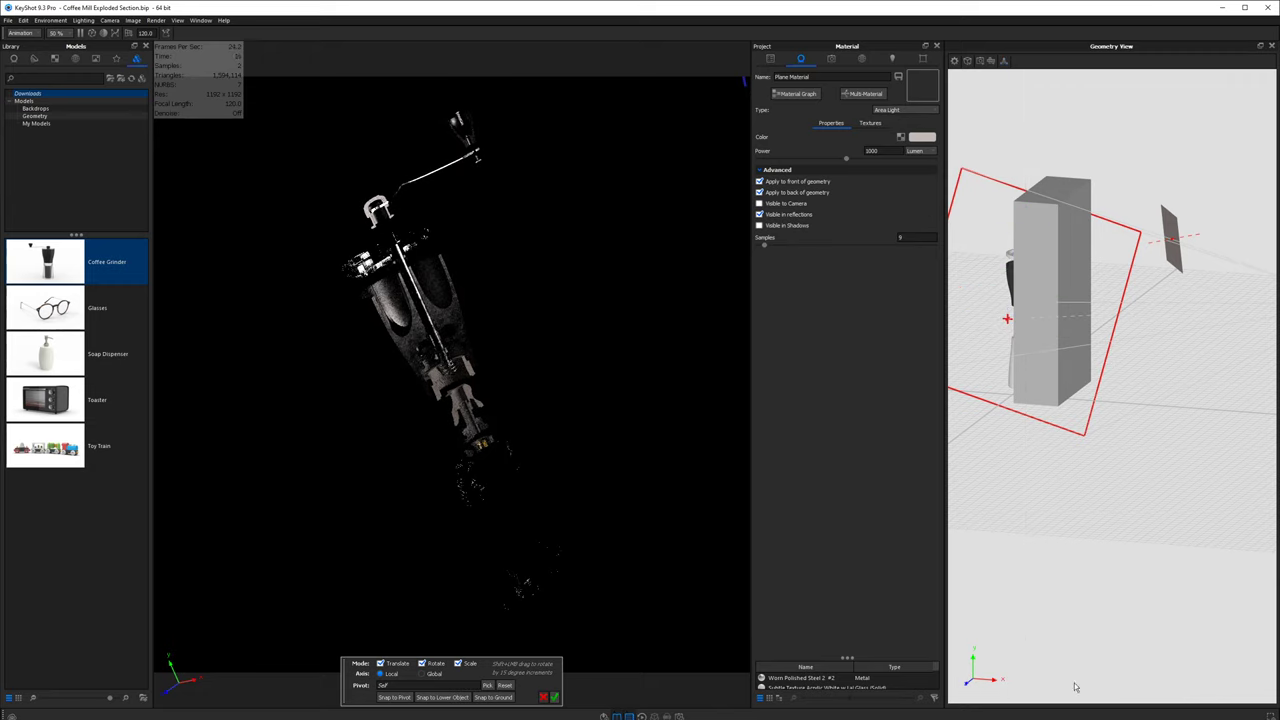
left_click(554, 697)
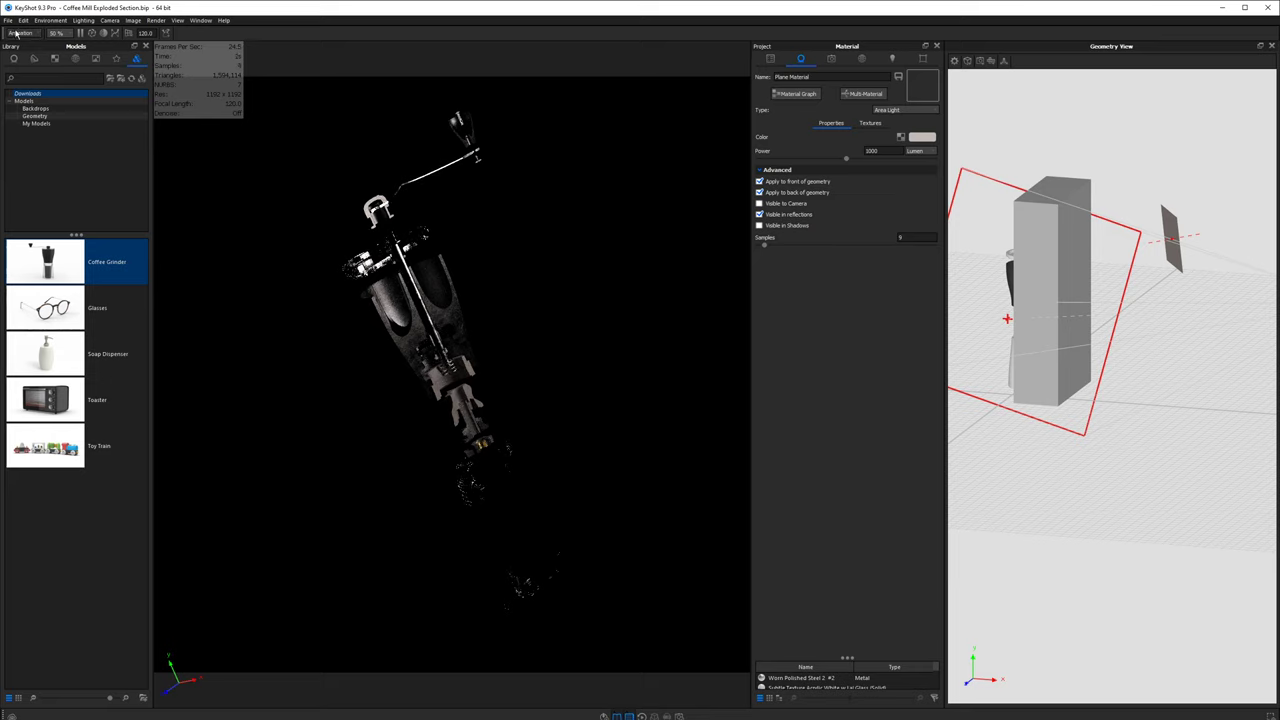
- Add the 3 Panels Straight 4K environment to the scene and set its brightness to 1
left_click(75, 60)
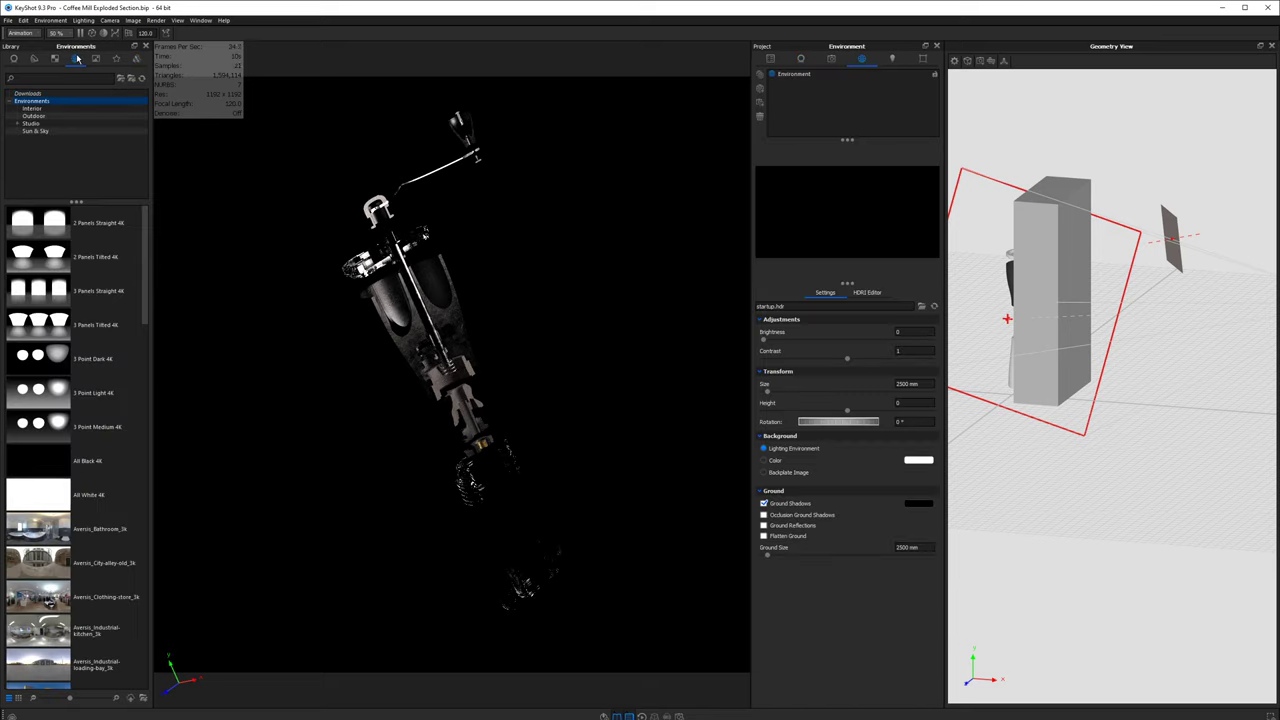
left_click(70, 286)
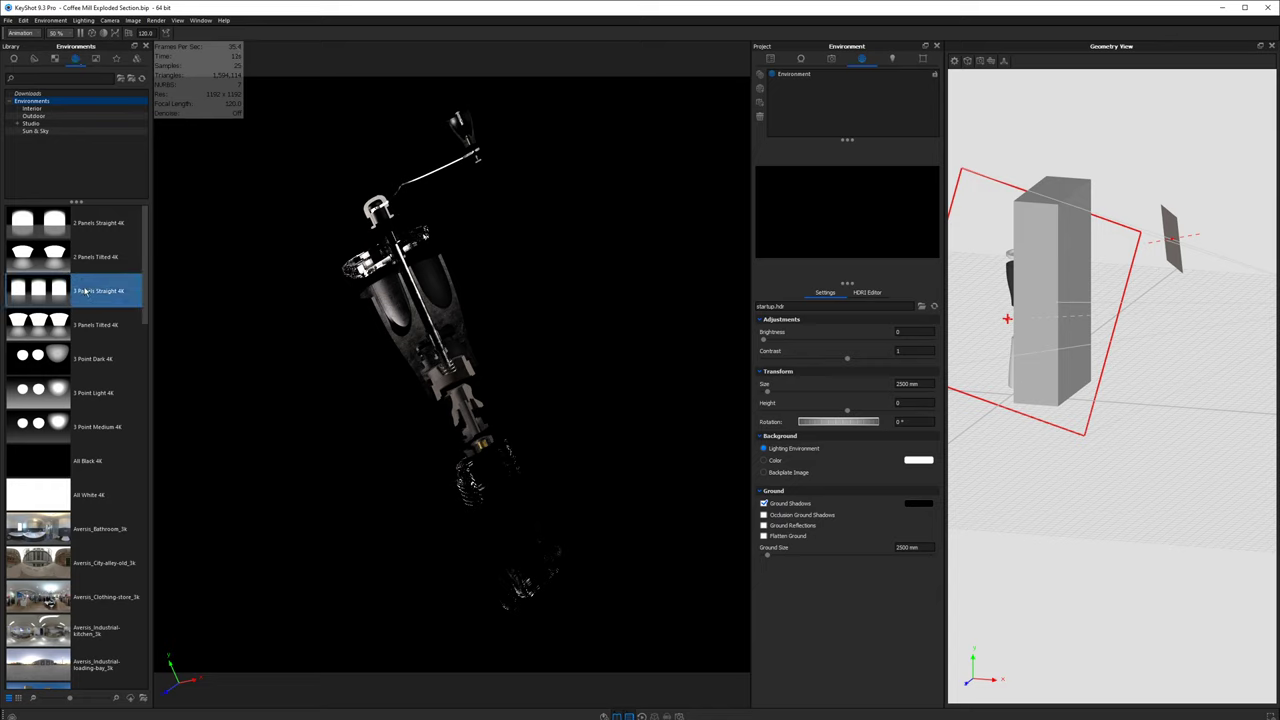
left_click_drag(78, 294, 812, 90)
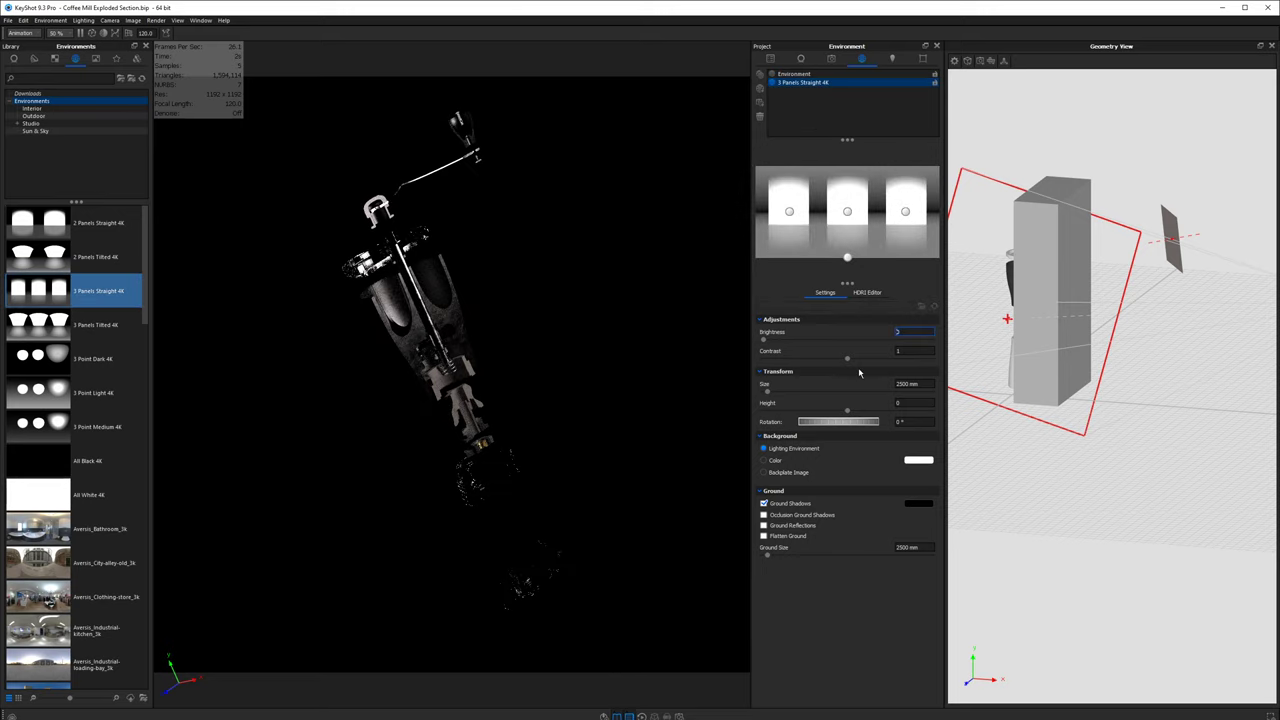
key("Return")
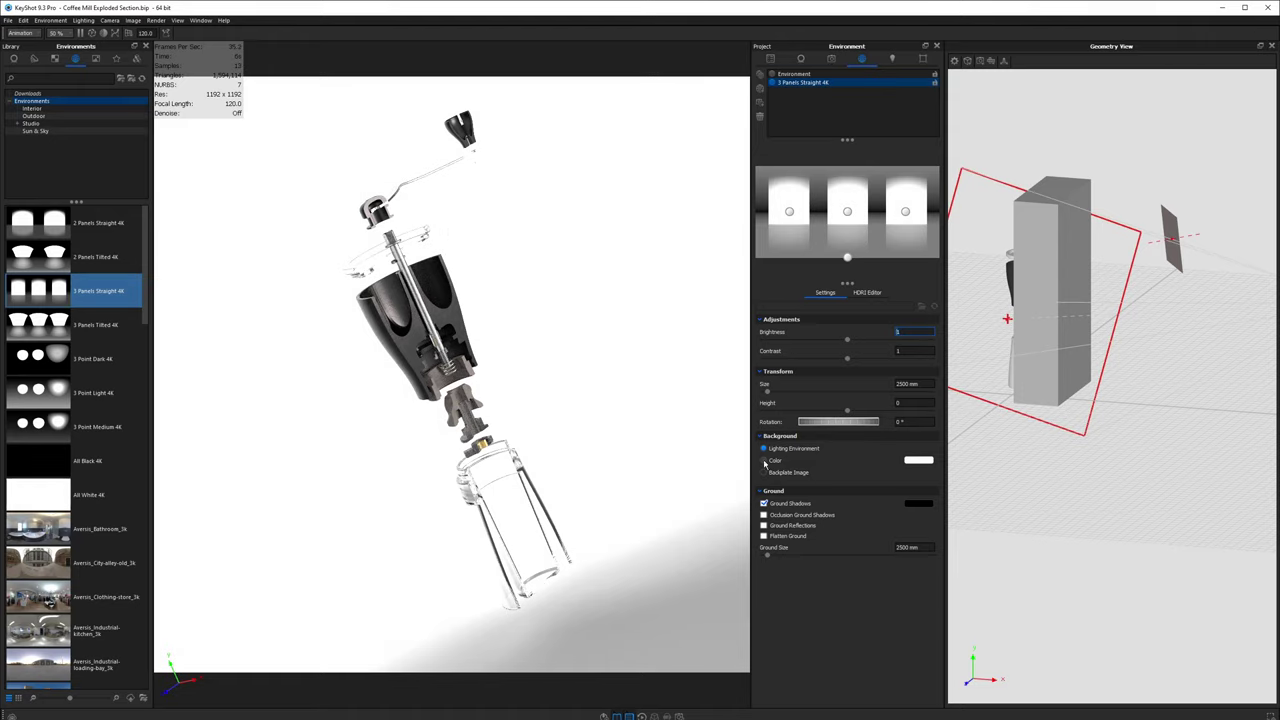
- Switch the environment background to a solid color and make it black
left_click(765, 460)
left_click(918, 460)
left_click_drag(787, 95, 666, 194)
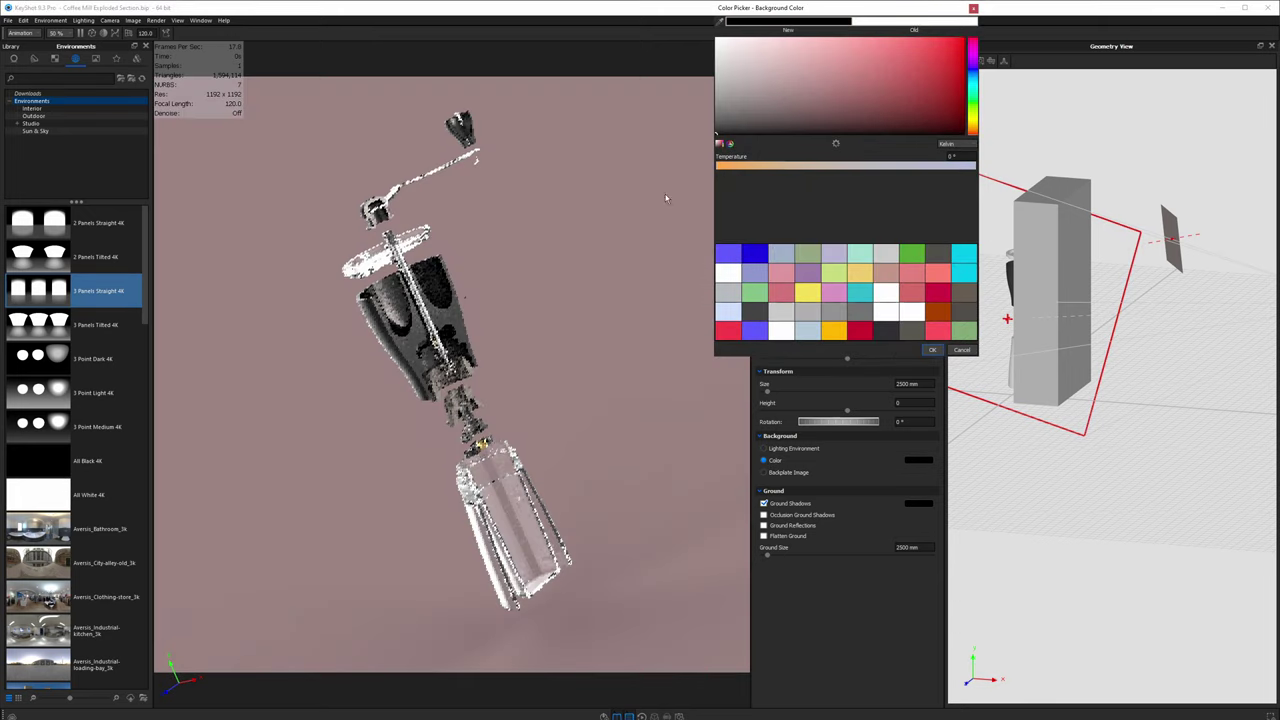
left_click(932, 349)
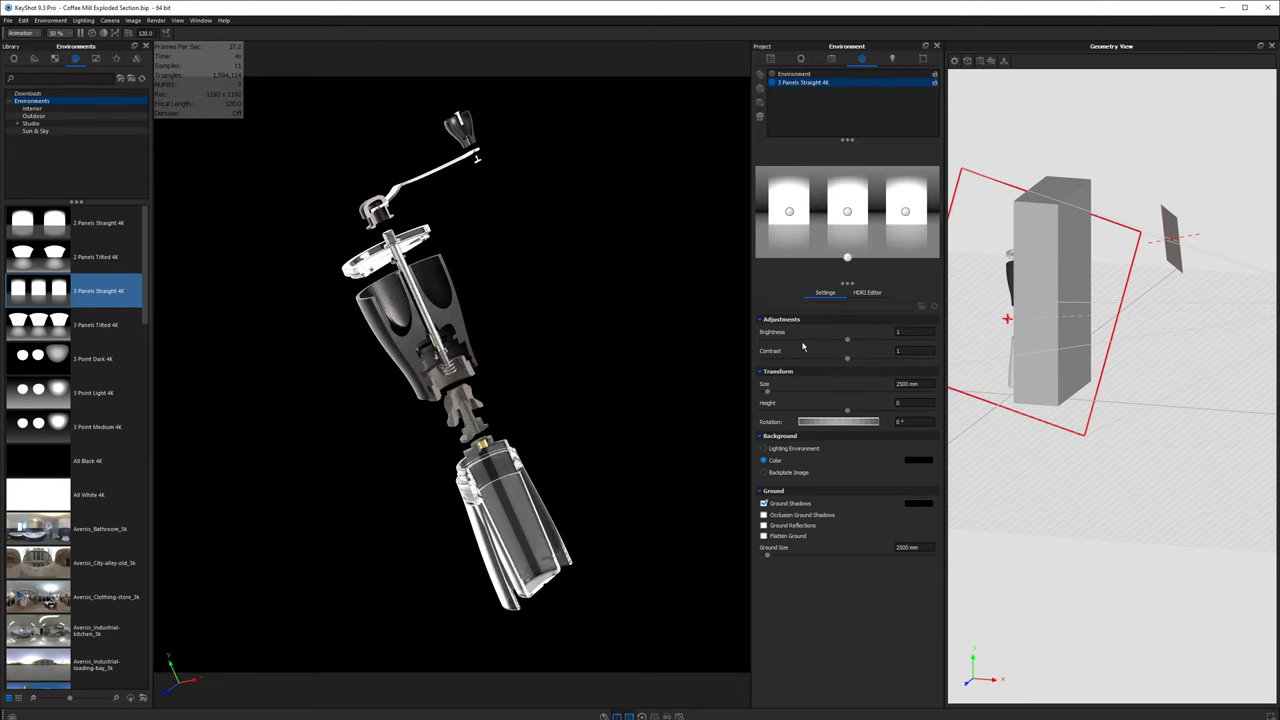
- Lower the 3 Panels Straight 4K environment's brightness to 0.15 and raise its contrast to about 1.49
left_click_drag(847, 342, 792, 342)
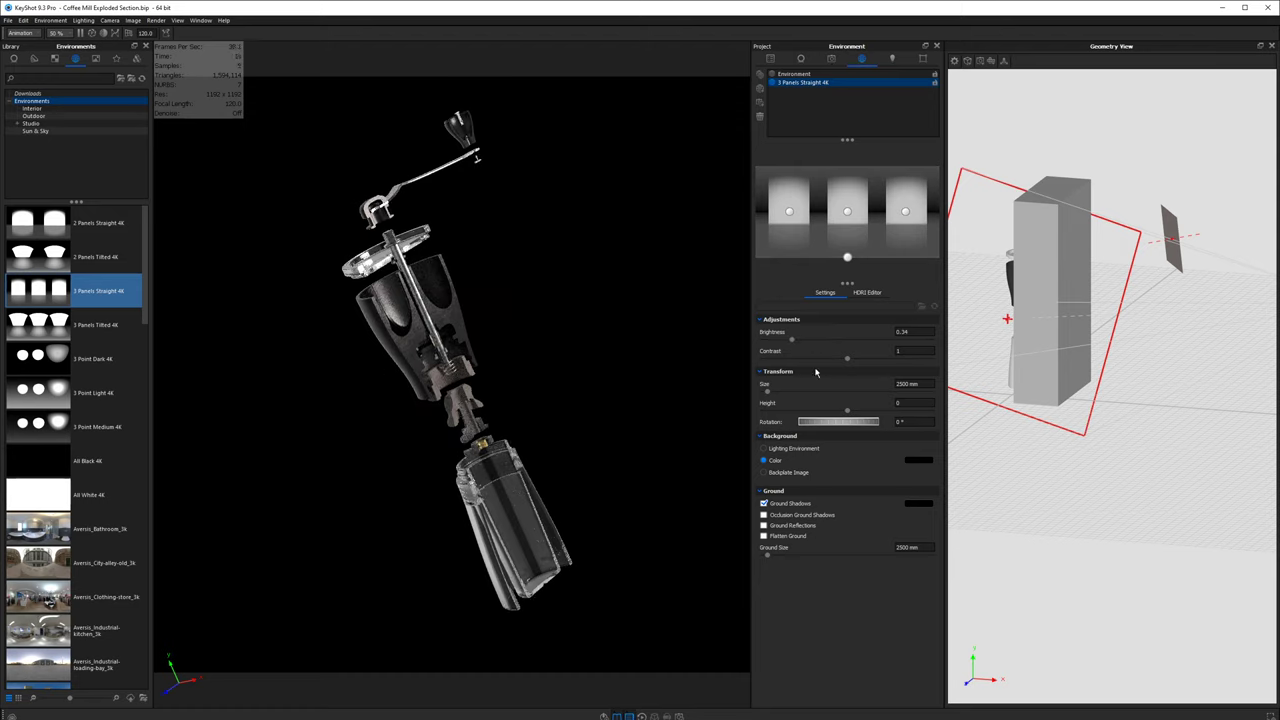
left_click_drag(849, 362, 890, 359)
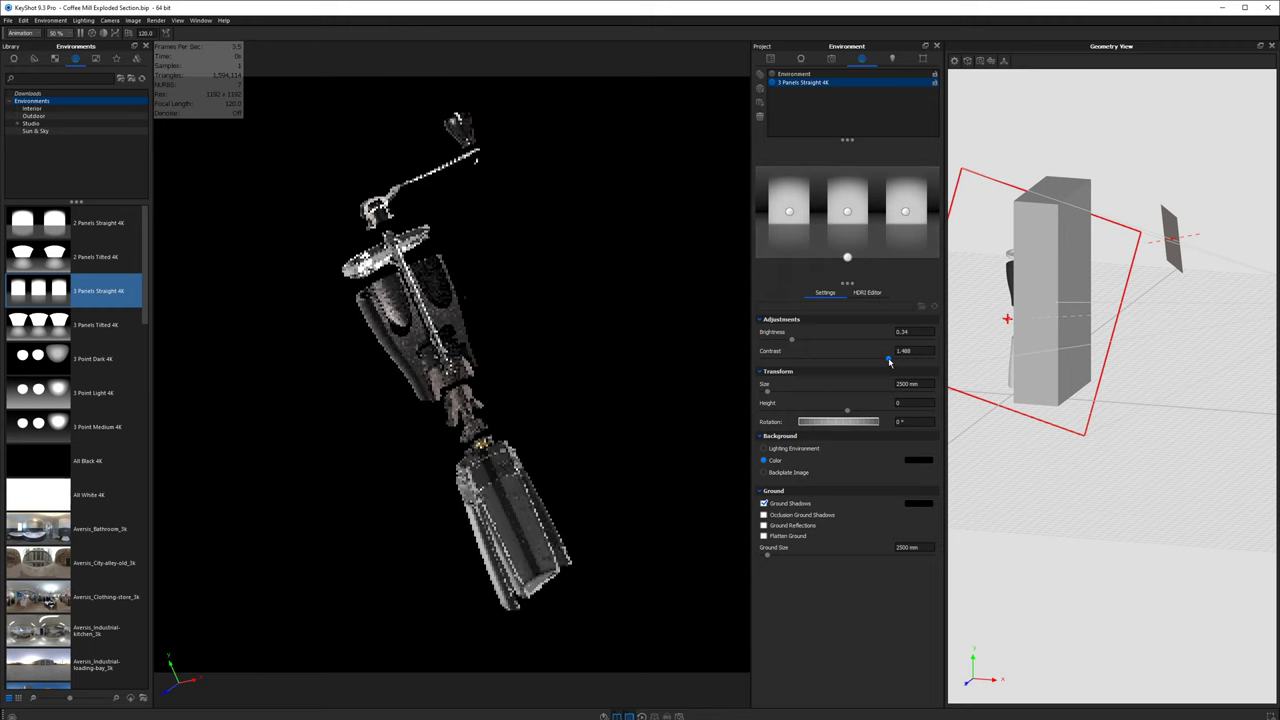
left_click_drag(792, 342, 778, 342)
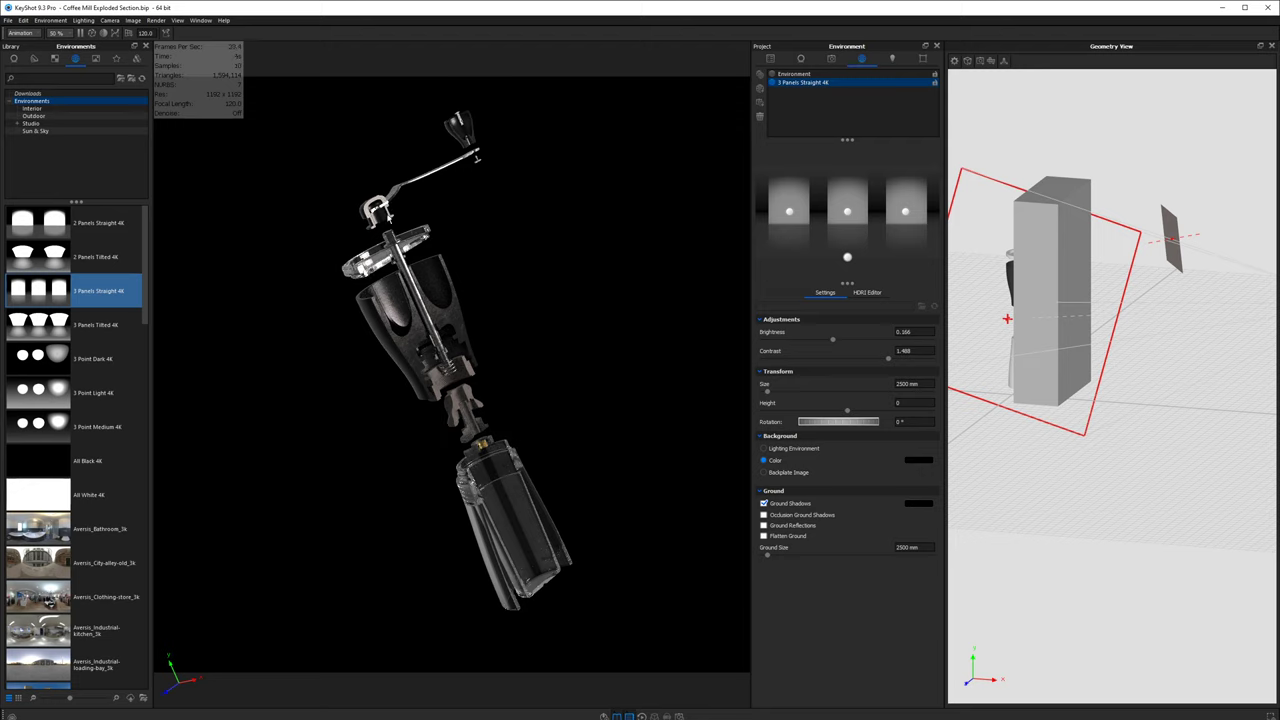
key("Down")
- Turn off the environment's ground shadows and add a ground plane beneath the grinder
left_click(764, 503)
key("ctrl+g")
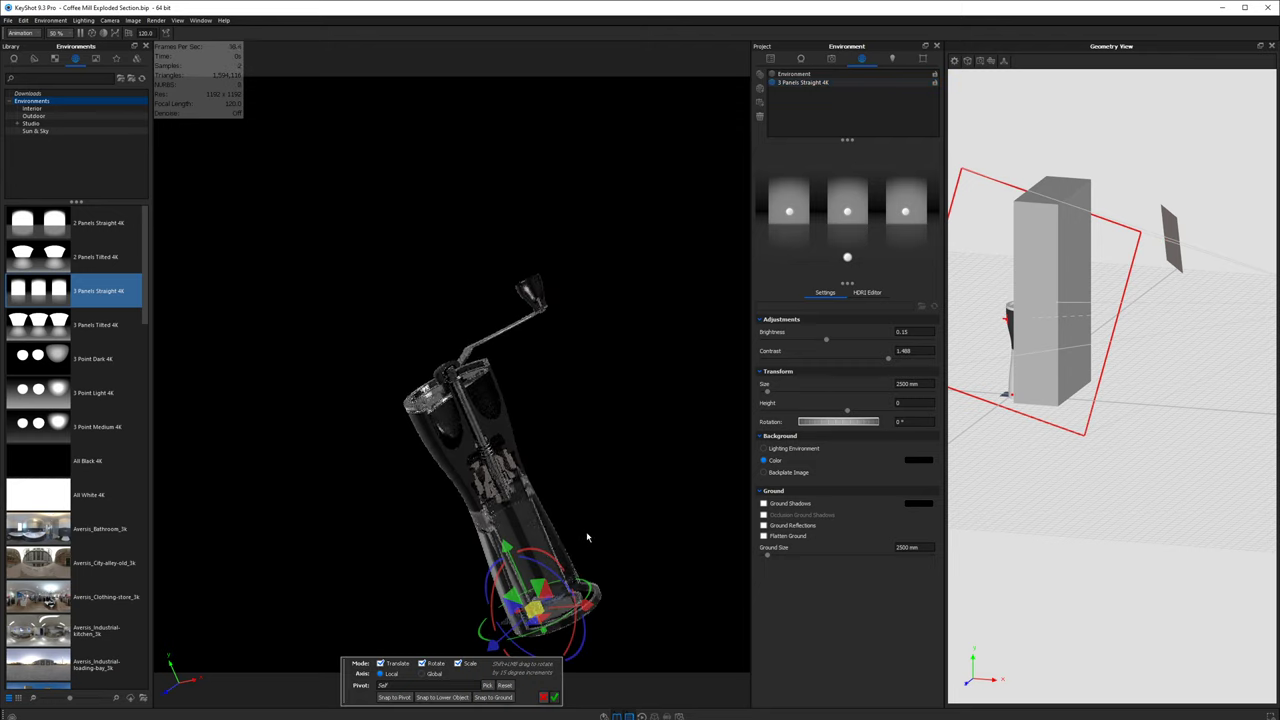
- Move the ground plane horizontally away from the grinder to sit behind it, using the global axes
left_click(555, 697)
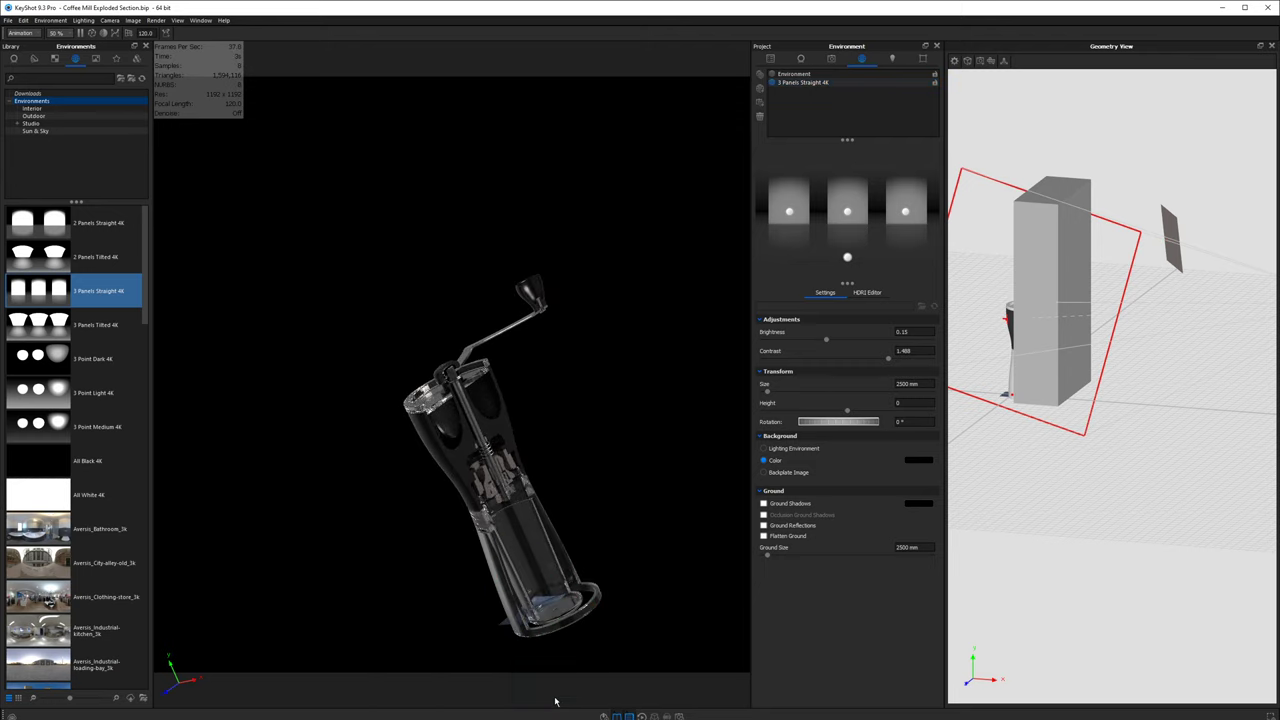
left_click_drag(1112, 453, 1271, 472)
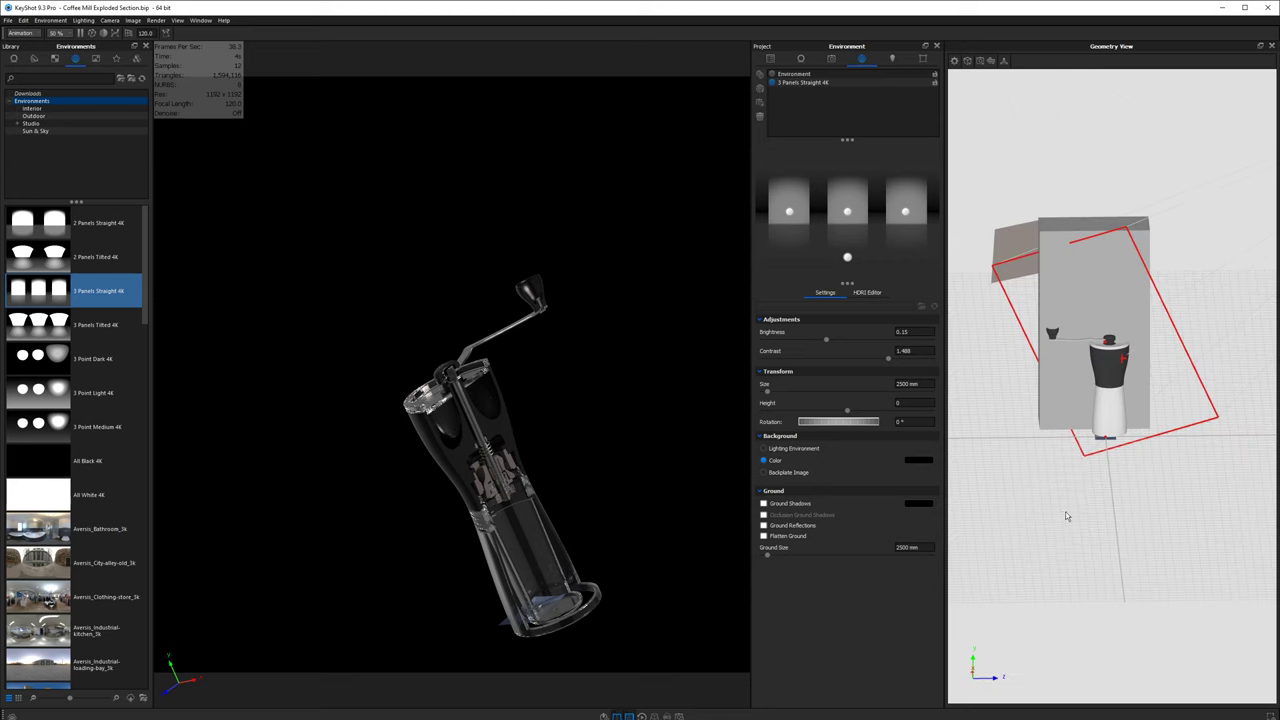
left_click_drag(1066, 517, 1149, 433)
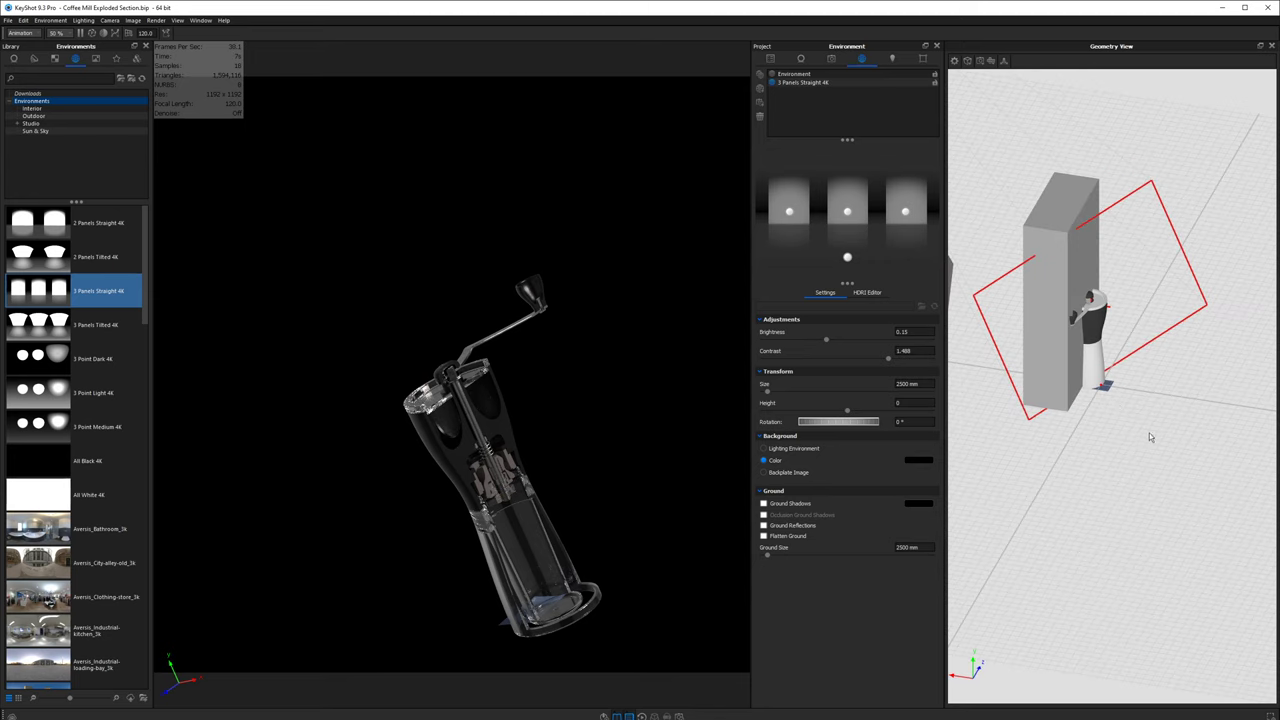
right_click(1108, 389)
left_click(1123, 394)
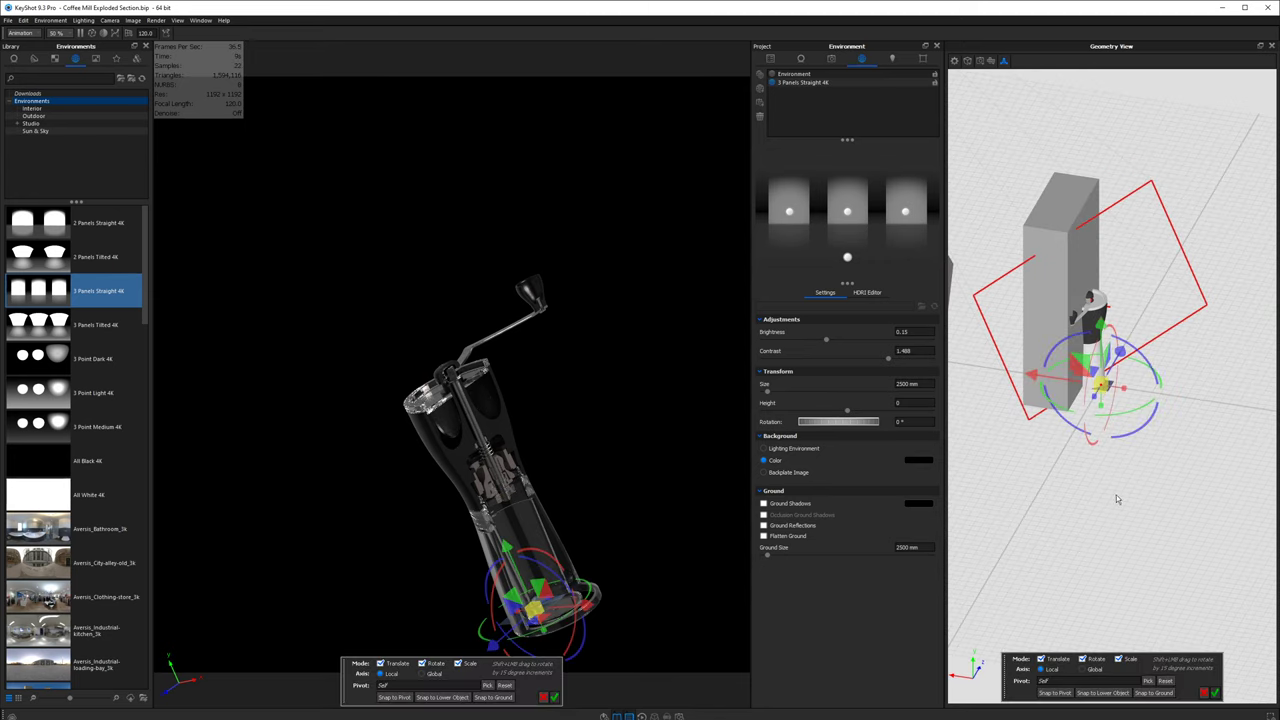
left_click_drag(1114, 500, 1226, 454)
left_click_drag(1052, 368, 1138, 370)
middle_click_drag(1146, 476, 1028, 446)
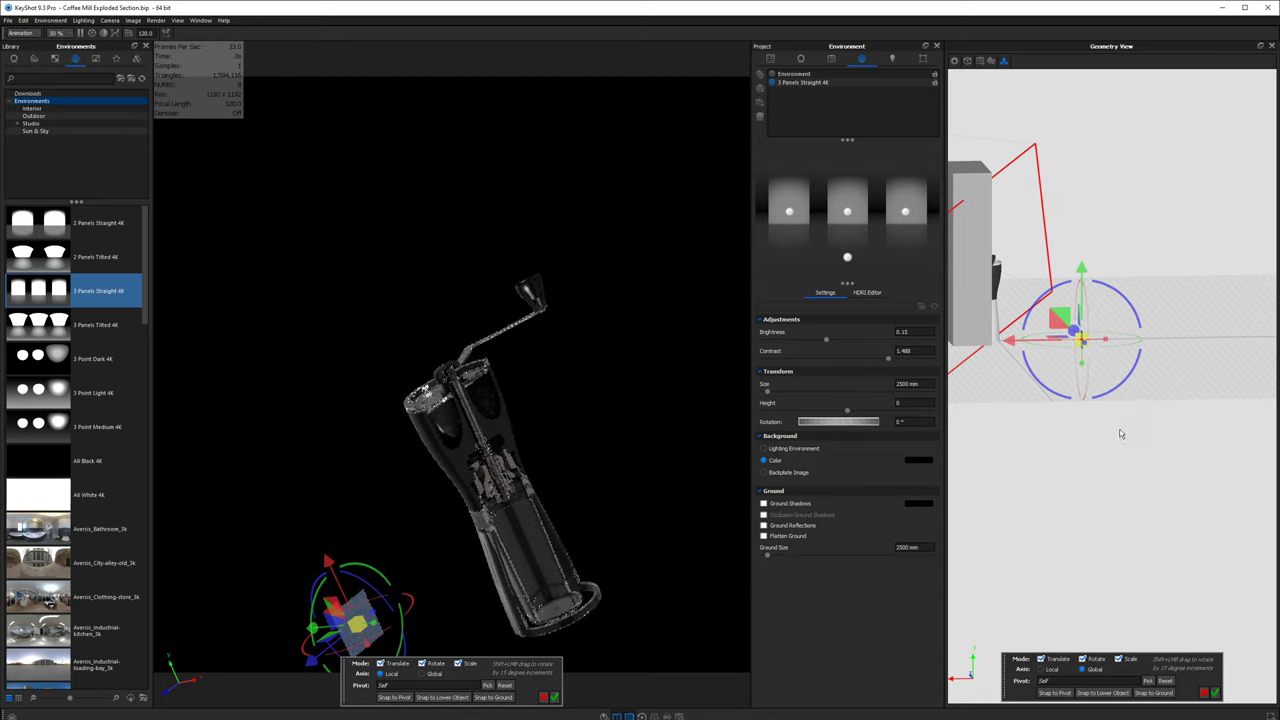
- Rotate the ground plane upright and scale it up into a large backdrop behind the grinder
left_click_drag(1120, 432, 1234, 470)
left_click_drag(1130, 368, 1144, 352)
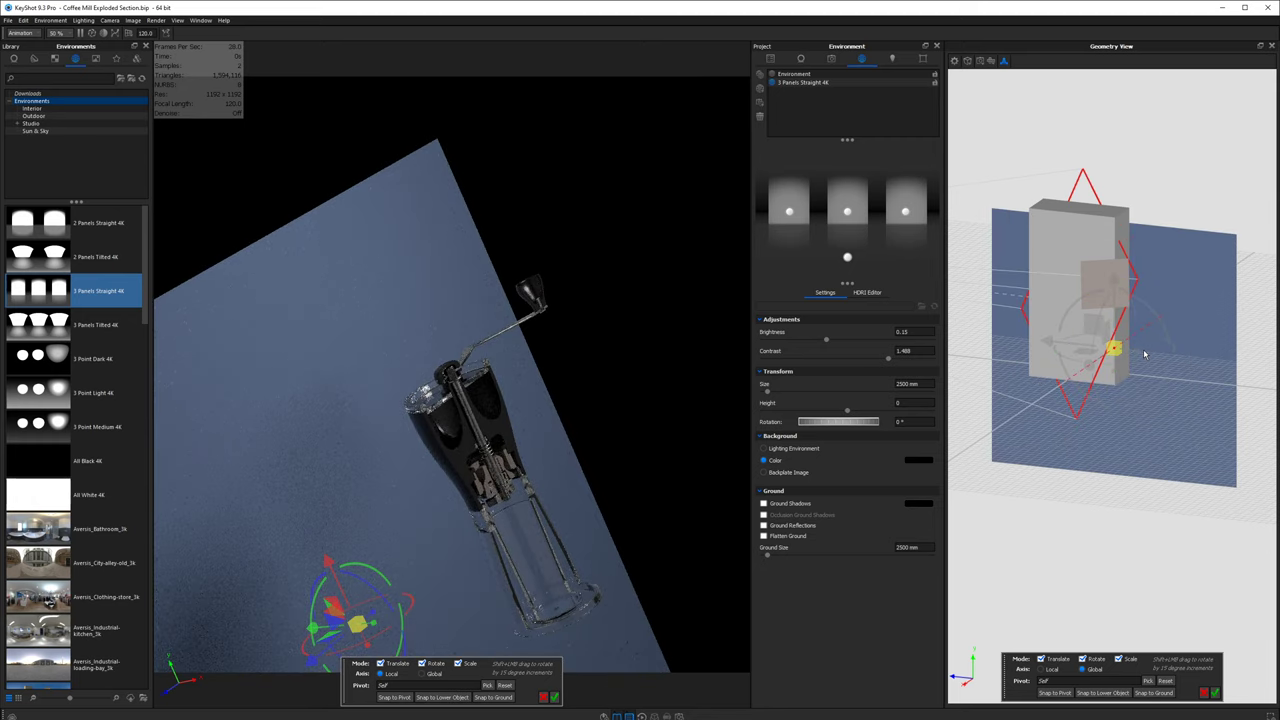
left_click_drag(1145, 353, 1146, 355)
- Snap the upright backdrop plane to the ground and adjust its position behind the grinder
left_click_drag(1186, 503, 1060, 530)
left_click(1156, 693)
left_click_drag(1139, 570, 1236, 517)
left_click_drag(1104, 160, 1153, 338)
- Turn the backdrop plane about the vertical axis to face the camera and slide it sideways until it fills the frame
left_click_drag(1086, 486, 1014, 644)
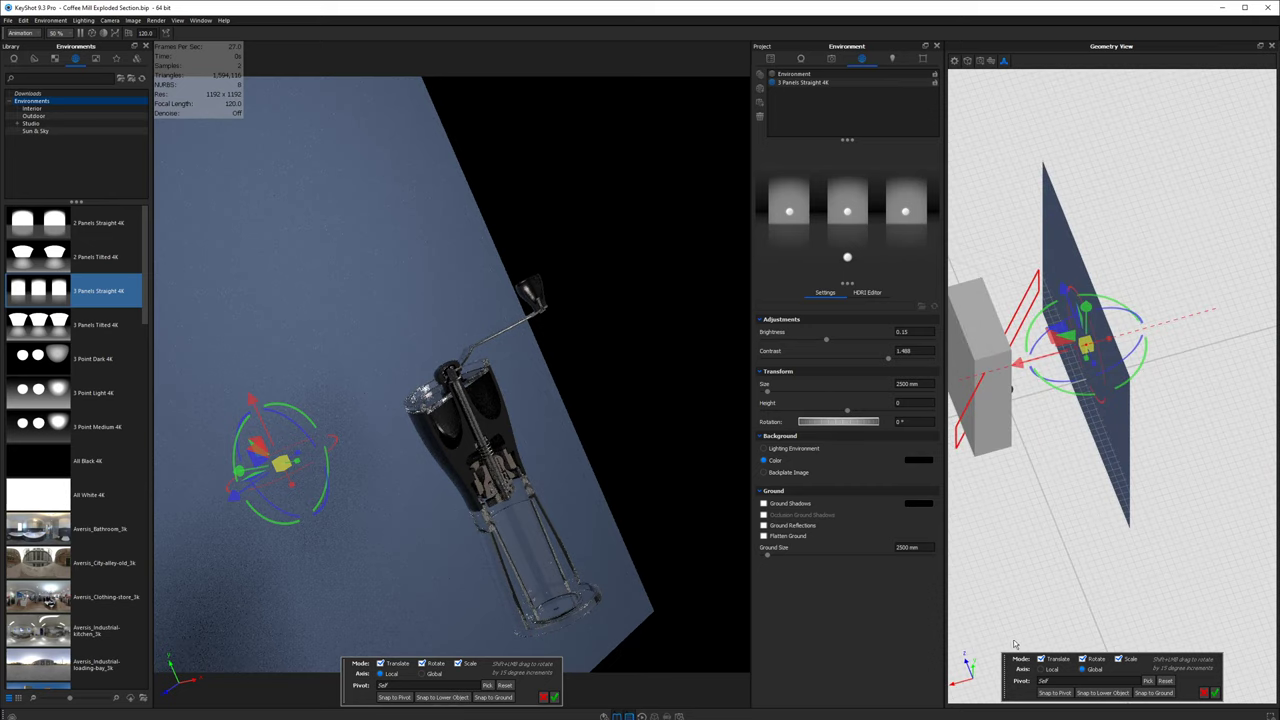
left_click_drag(1120, 520, 1161, 462)
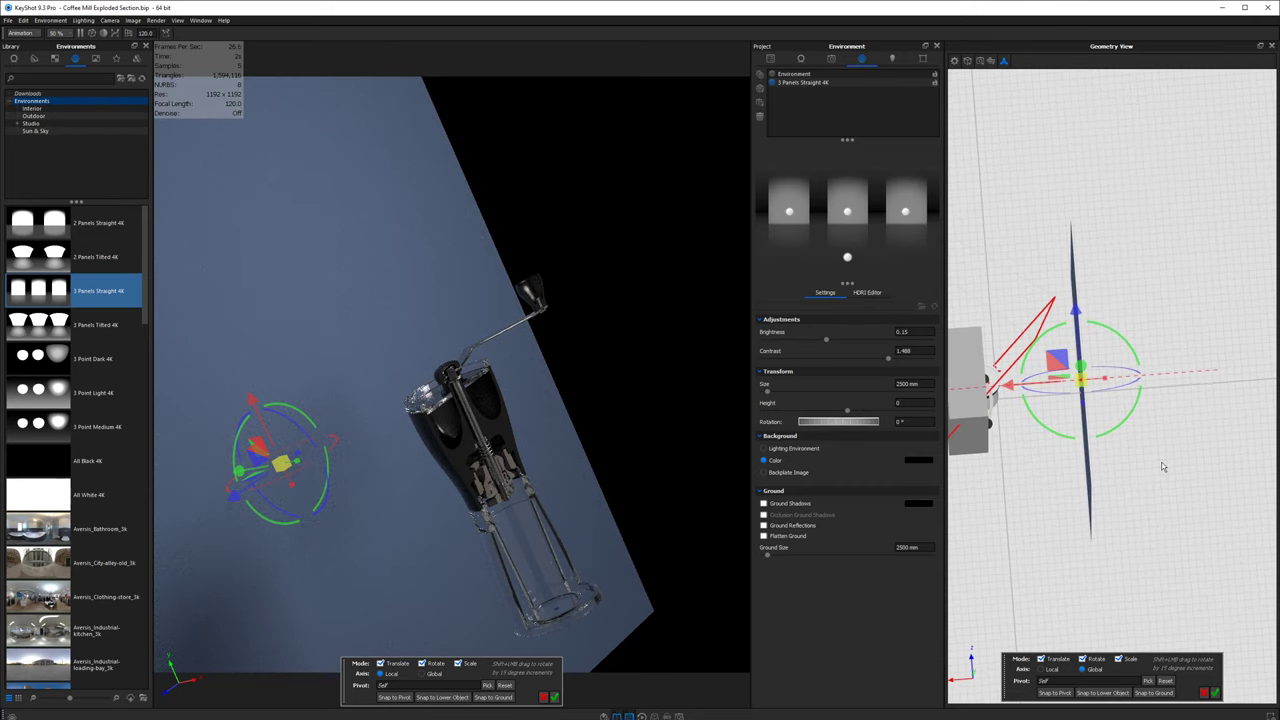
left_click_drag(1108, 328, 1134, 371)
left_click_drag(1111, 474, 1154, 429)
left_click_drag(1155, 482, 1204, 472)
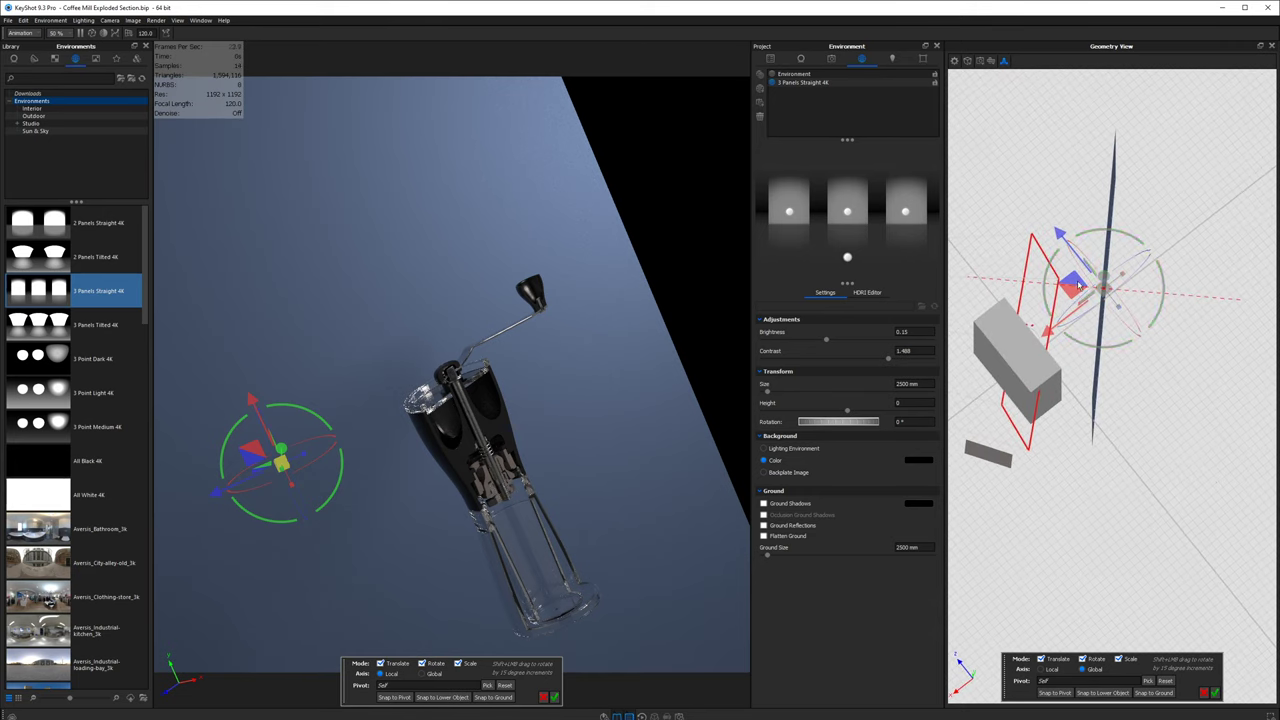
left_click_drag(1078, 287, 1054, 430)
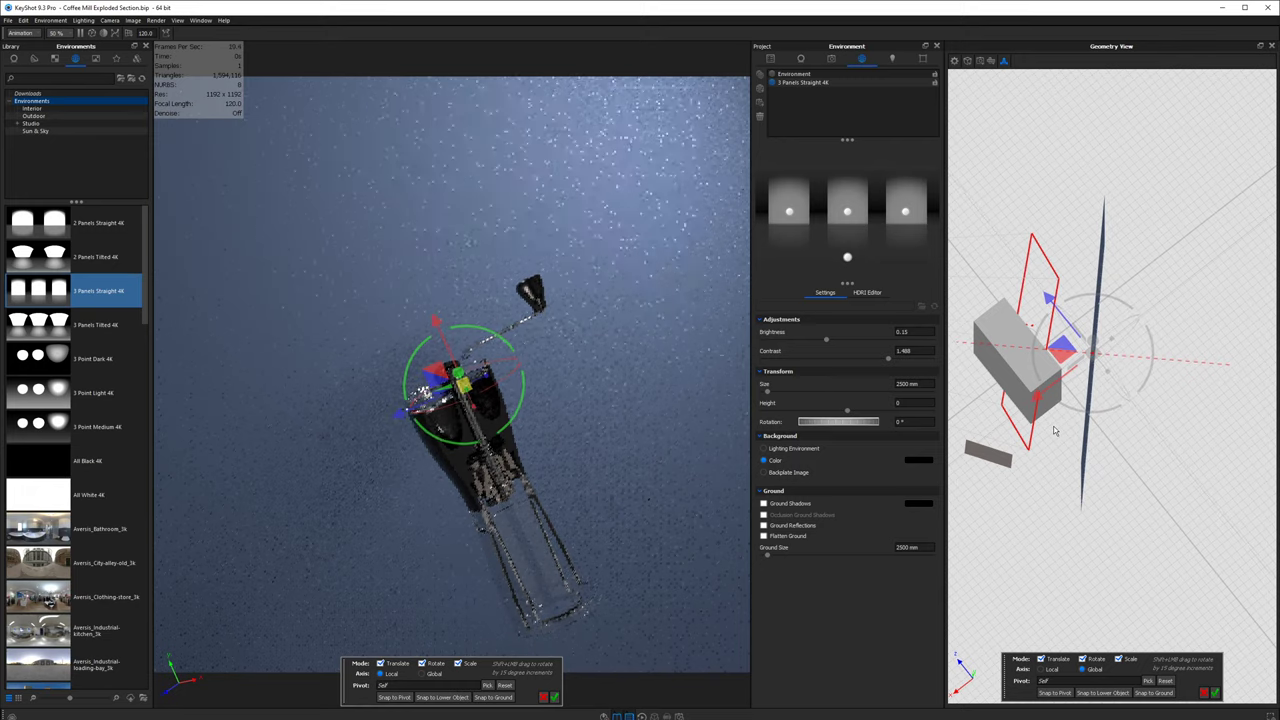
- Switch to local axes, tilt and roll the backdrop plane to align with the camera view, and accept the placement
left_click_drag(1173, 478, 1183, 146)
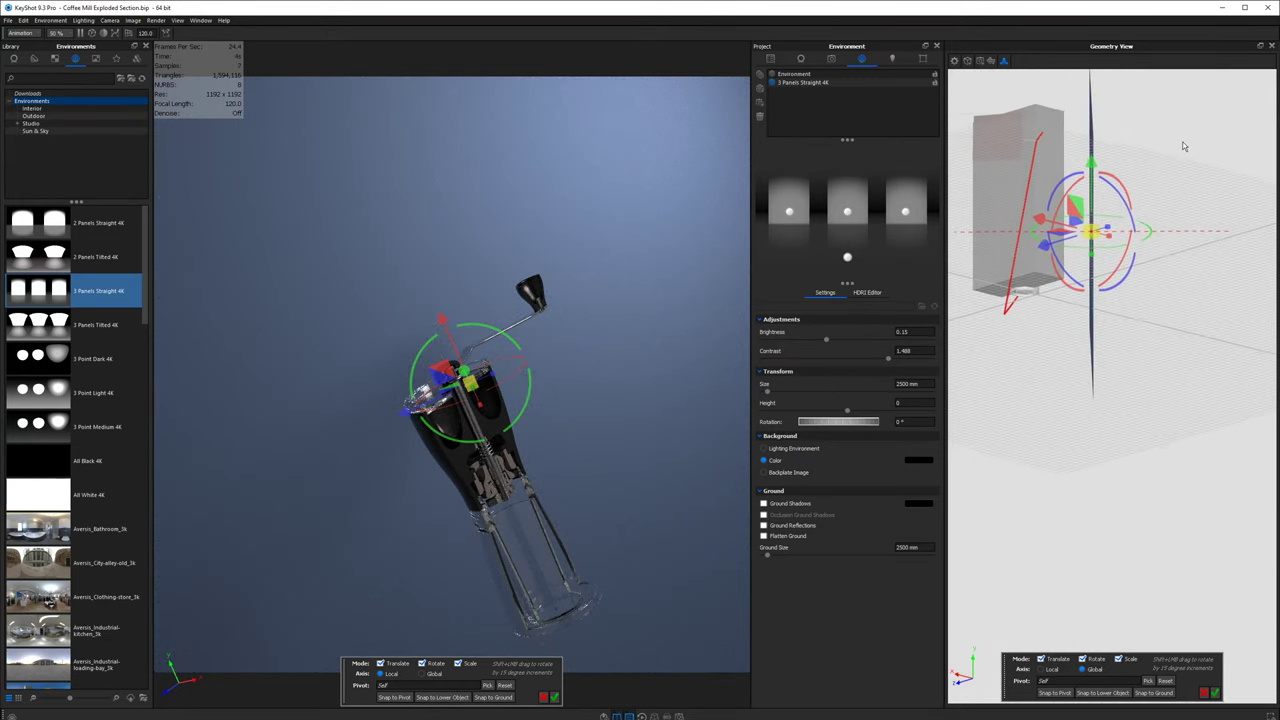
left_click(1041, 669)
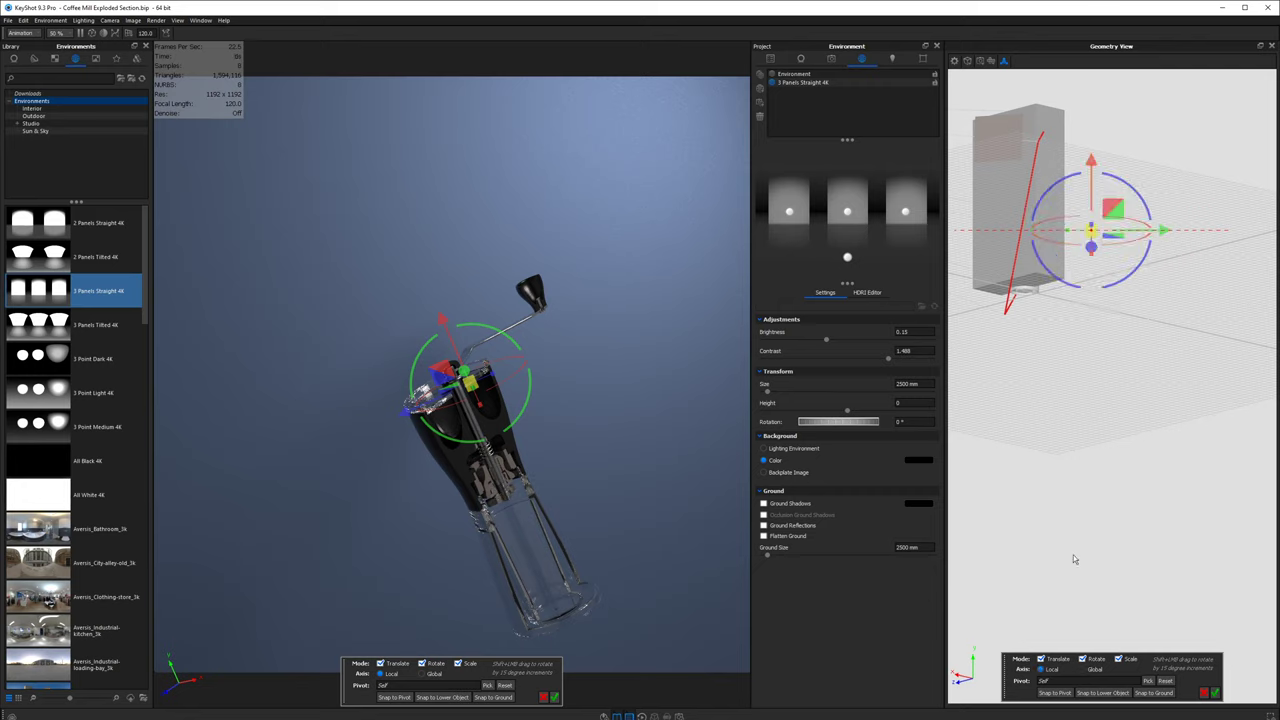
left_click_drag(1075, 430, 1192, 429)
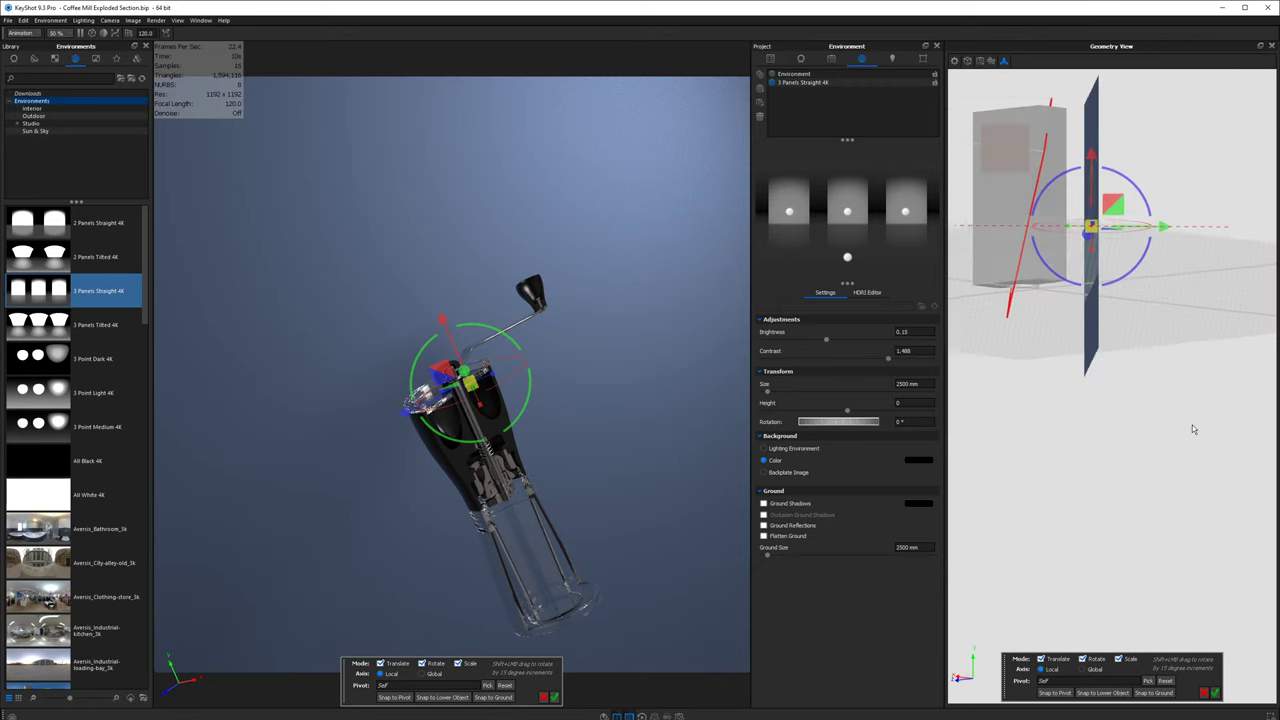
left_click_drag(1134, 182, 1143, 196)
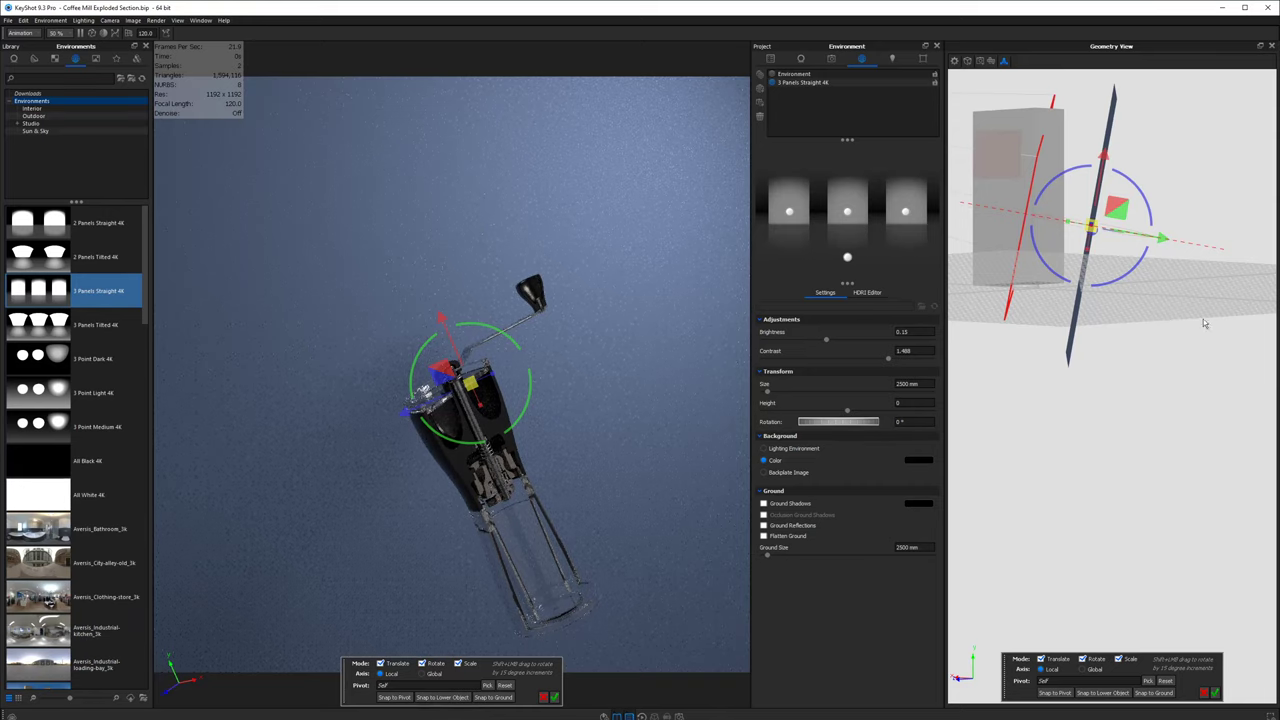
left_click_drag(1204, 323, 1270, 424)
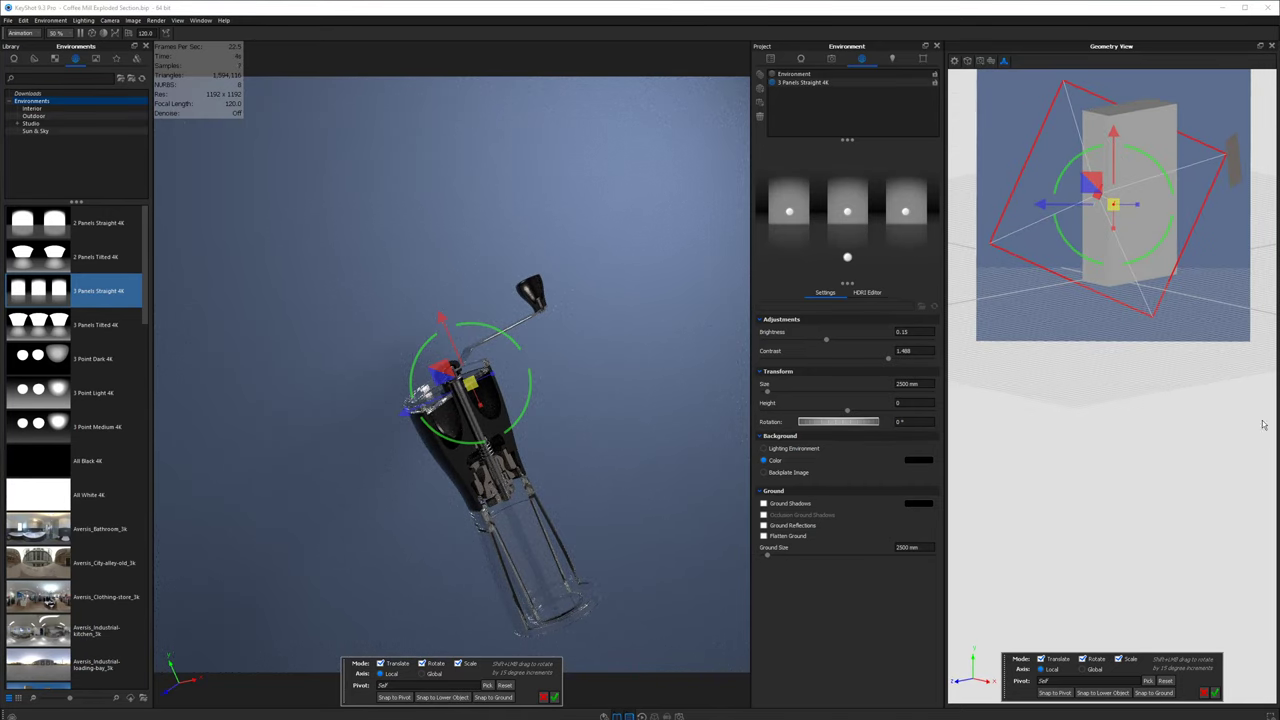
middle_click_drag(1262, 421, 1167, 423)
left_click_drag(1167, 423, 1077, 449)
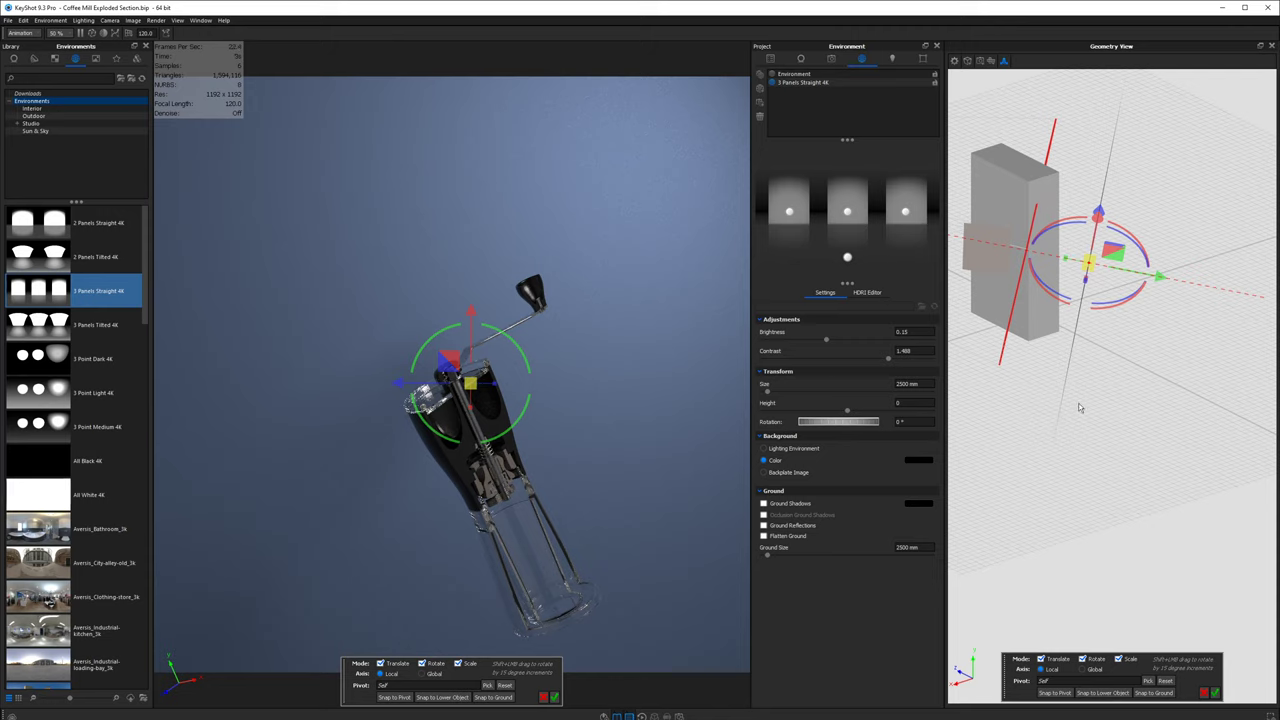
left_click(1214, 692)
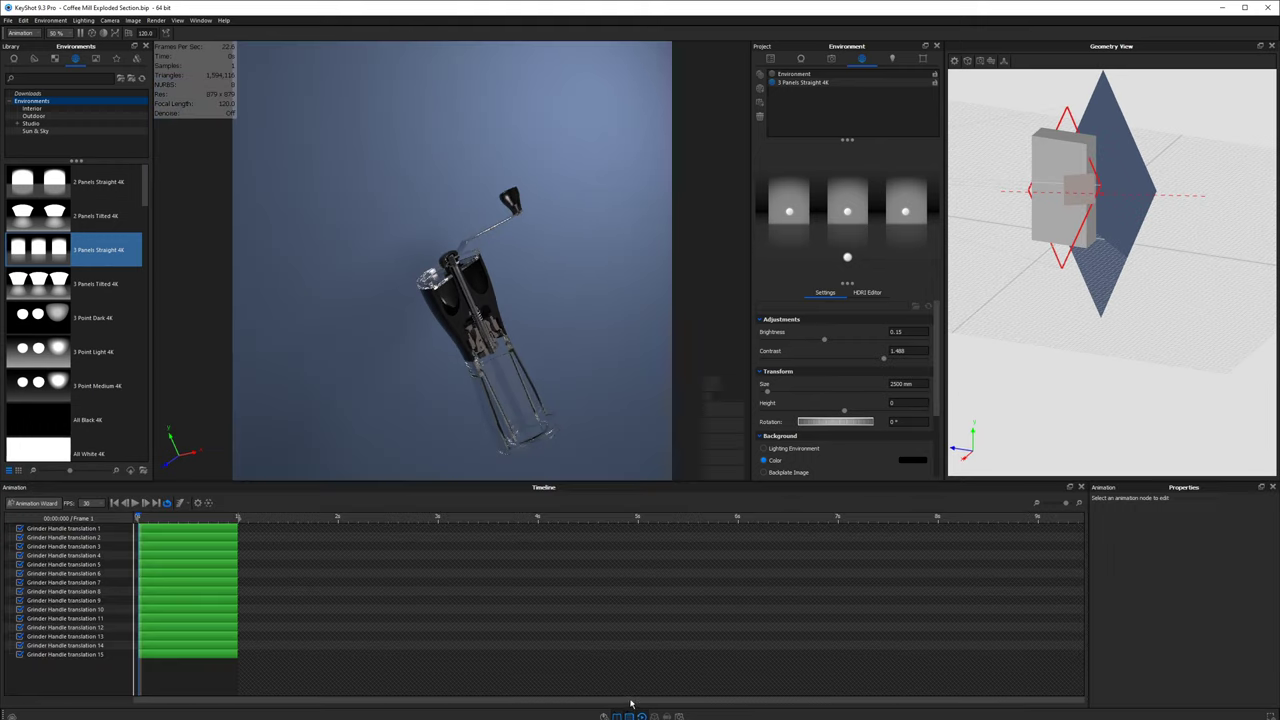
- Move the animation playhead to frame 31 at 1 second to show the grinder fully exploded, and hide the timeline
left_click(629, 712)
left_click_drag(168, 516, 354, 512)
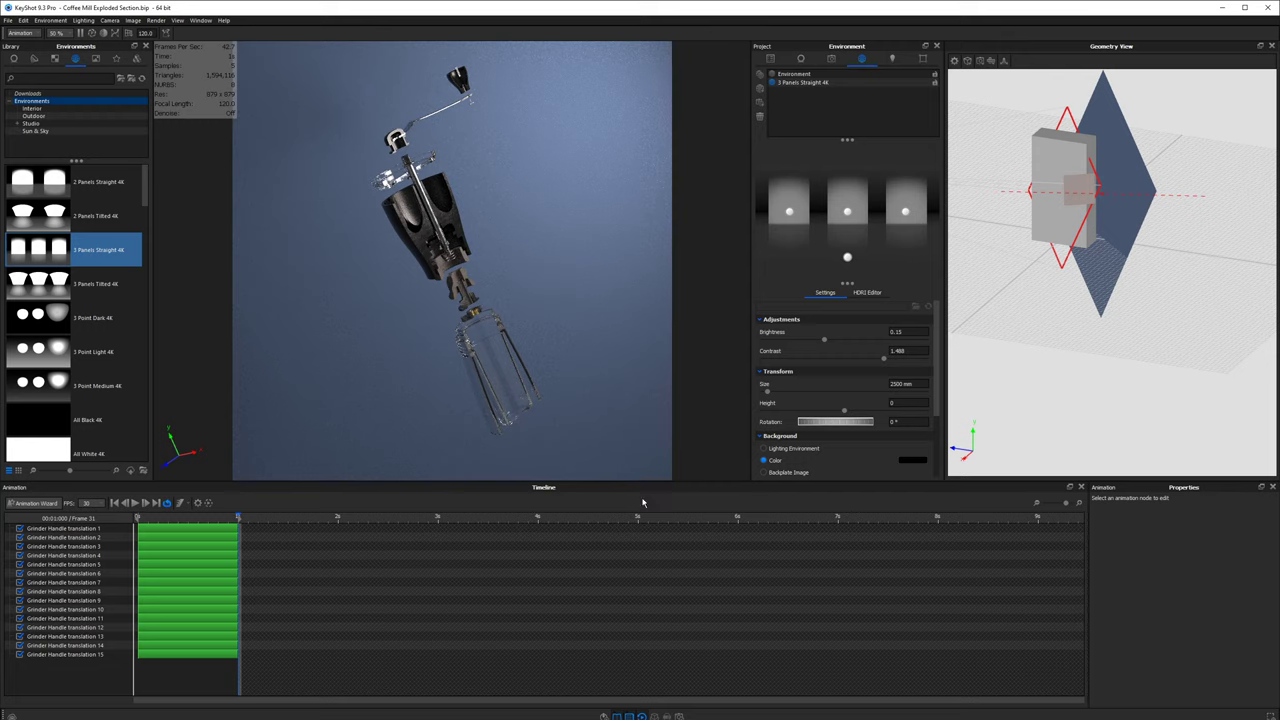
key("a")
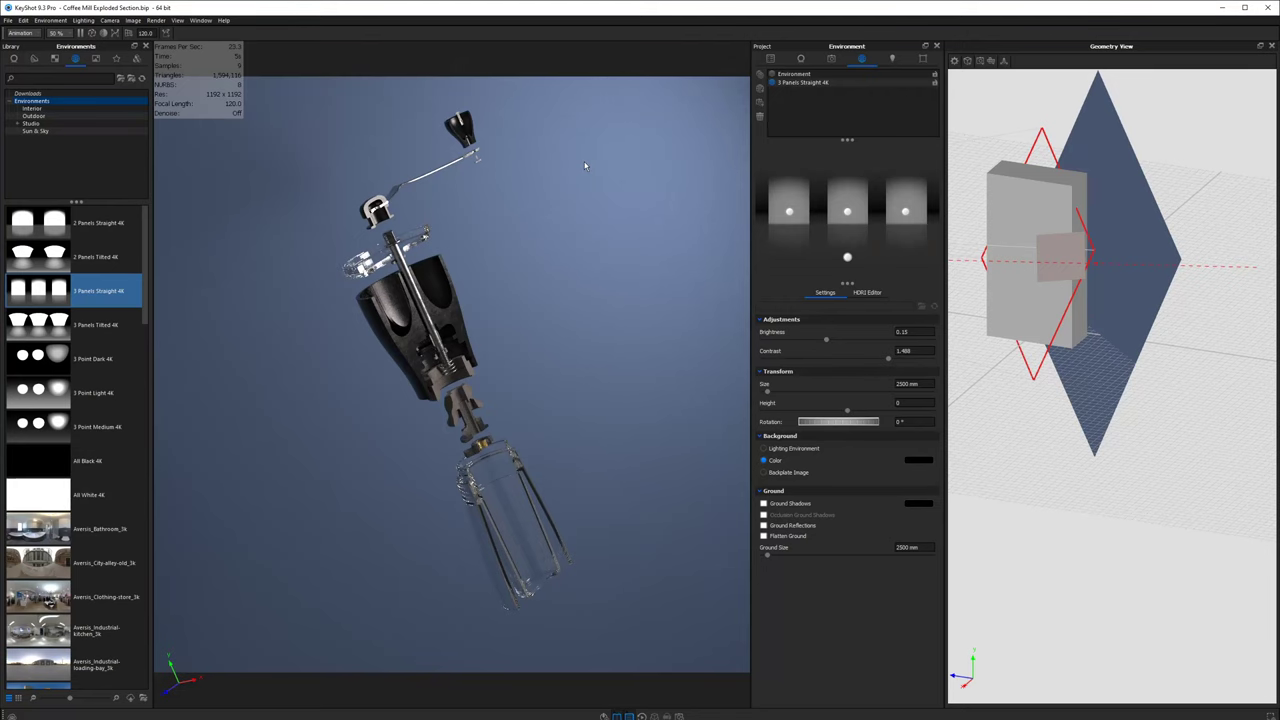
- Load BG Gradient 16_9.jpg as the color texture of the backdrop plane's material
double_click(586, 250)
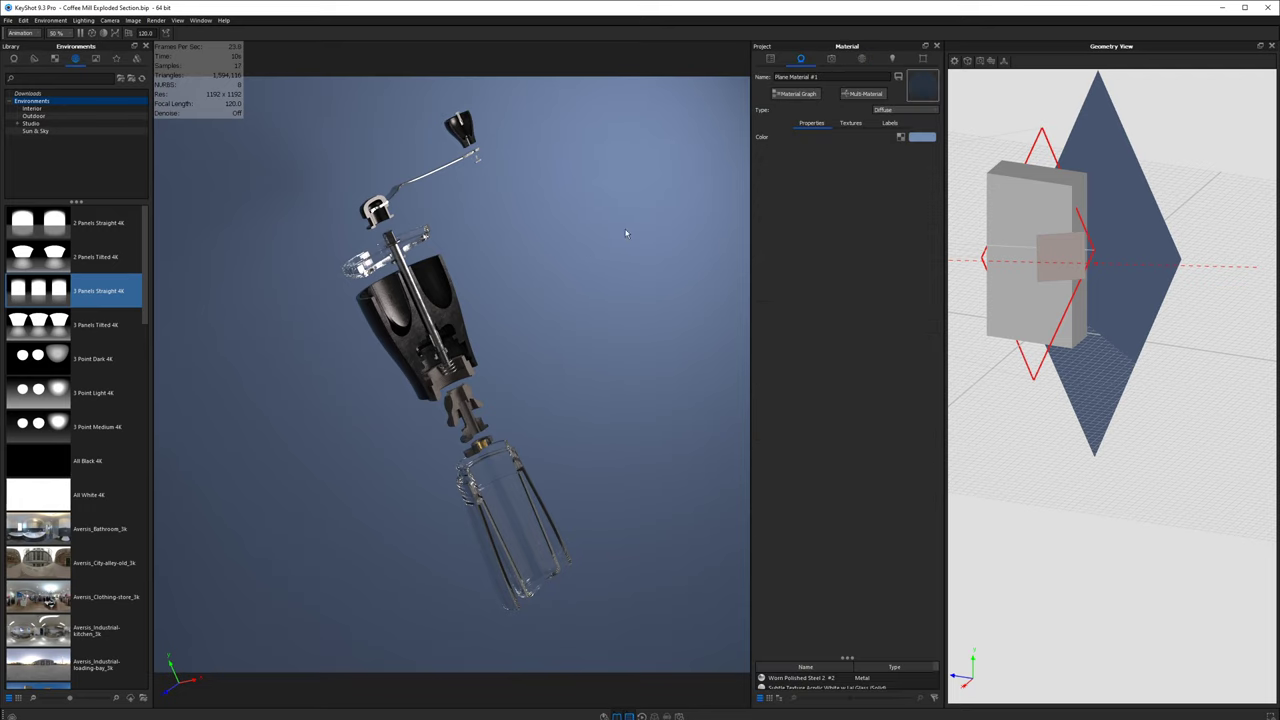
left_click(850, 122)
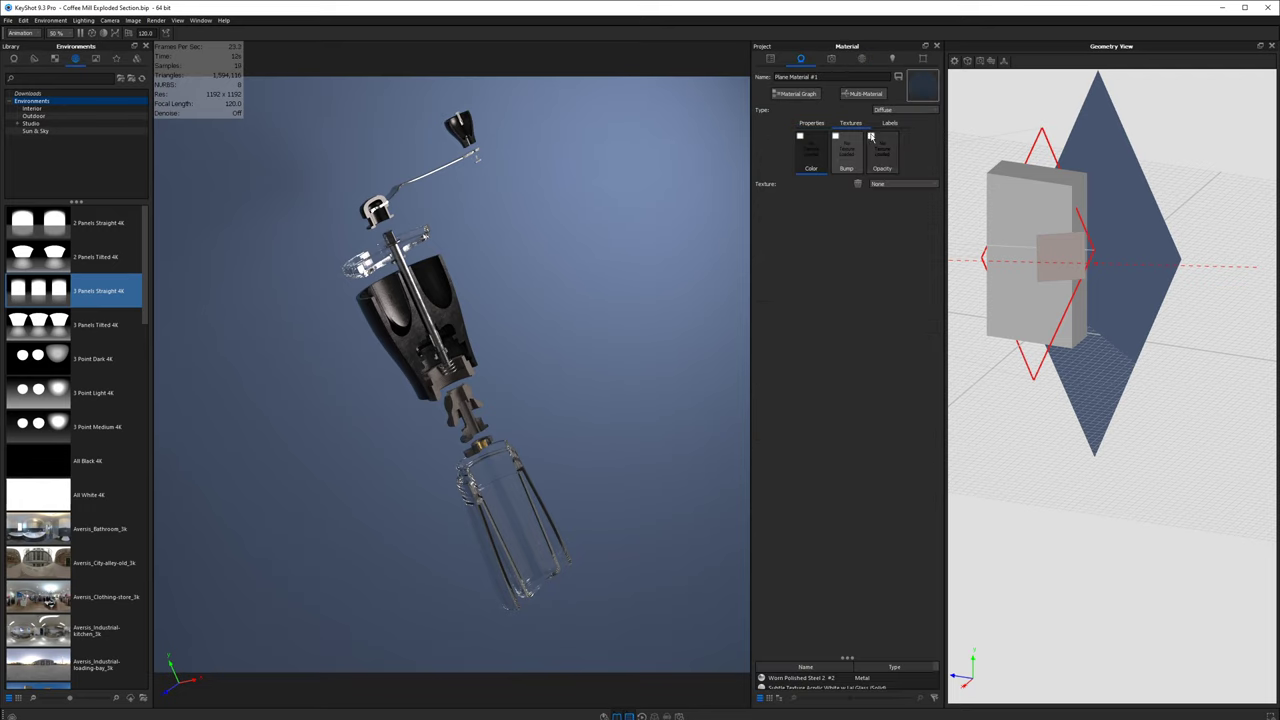
double_click(811, 150)
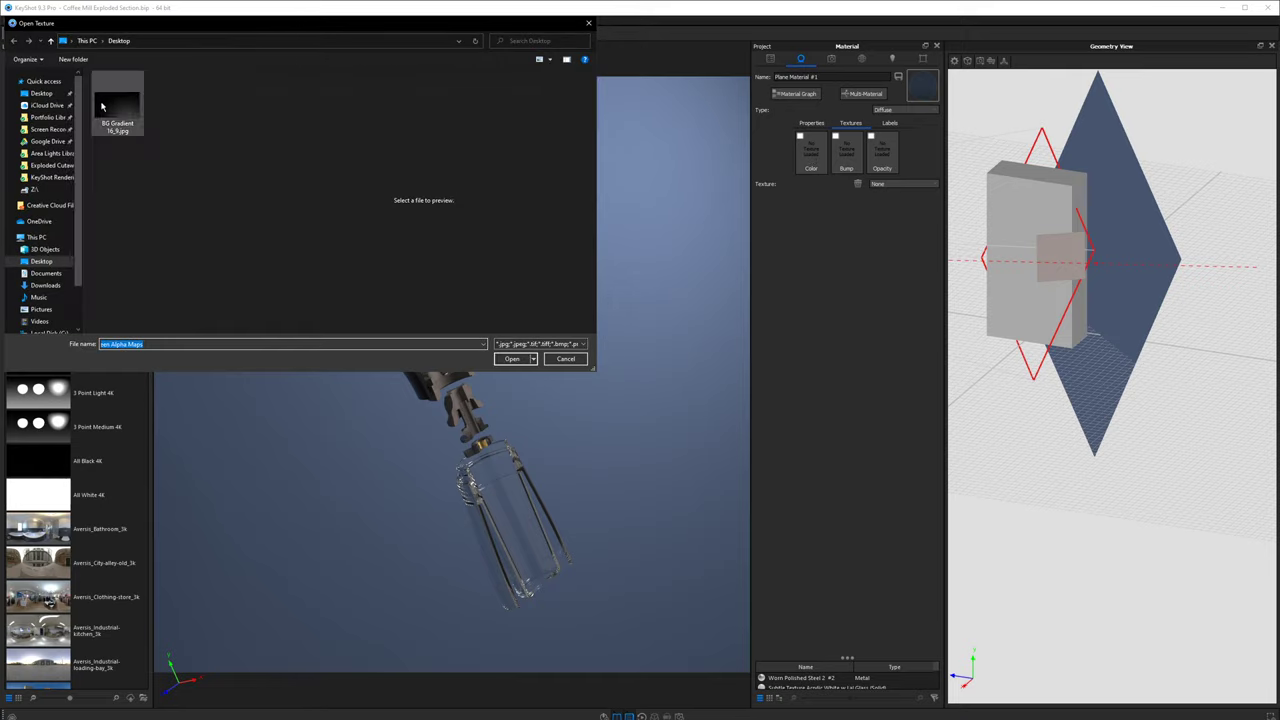
left_click(132, 116)
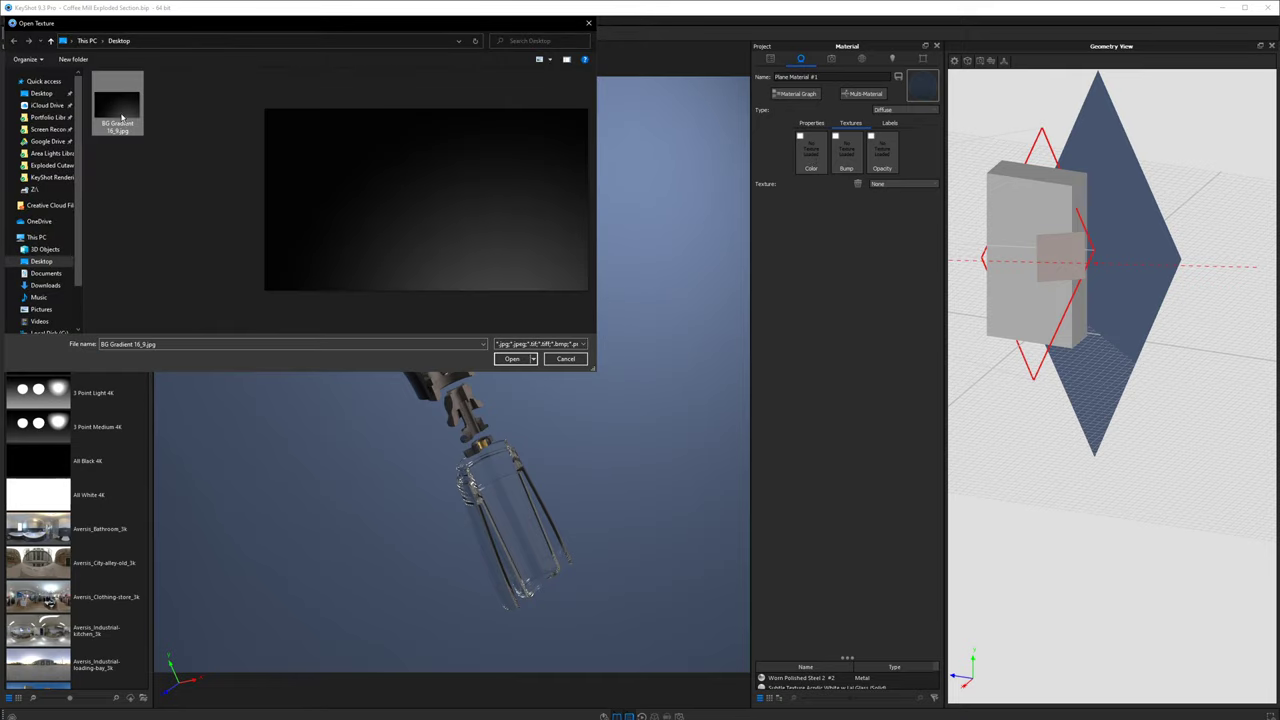
left_click(512, 359)
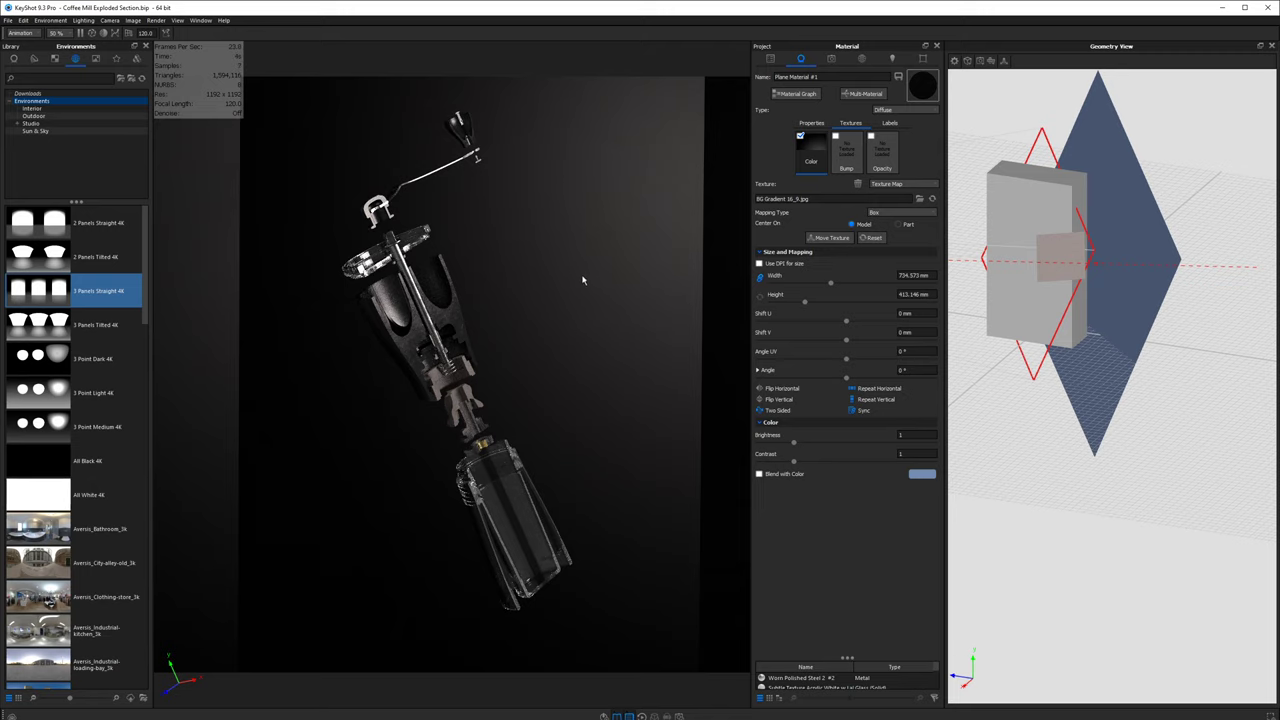
- Set the gradient texture's mapping type to Planar and center it on the part
scroll(558, 254, "down", 4)
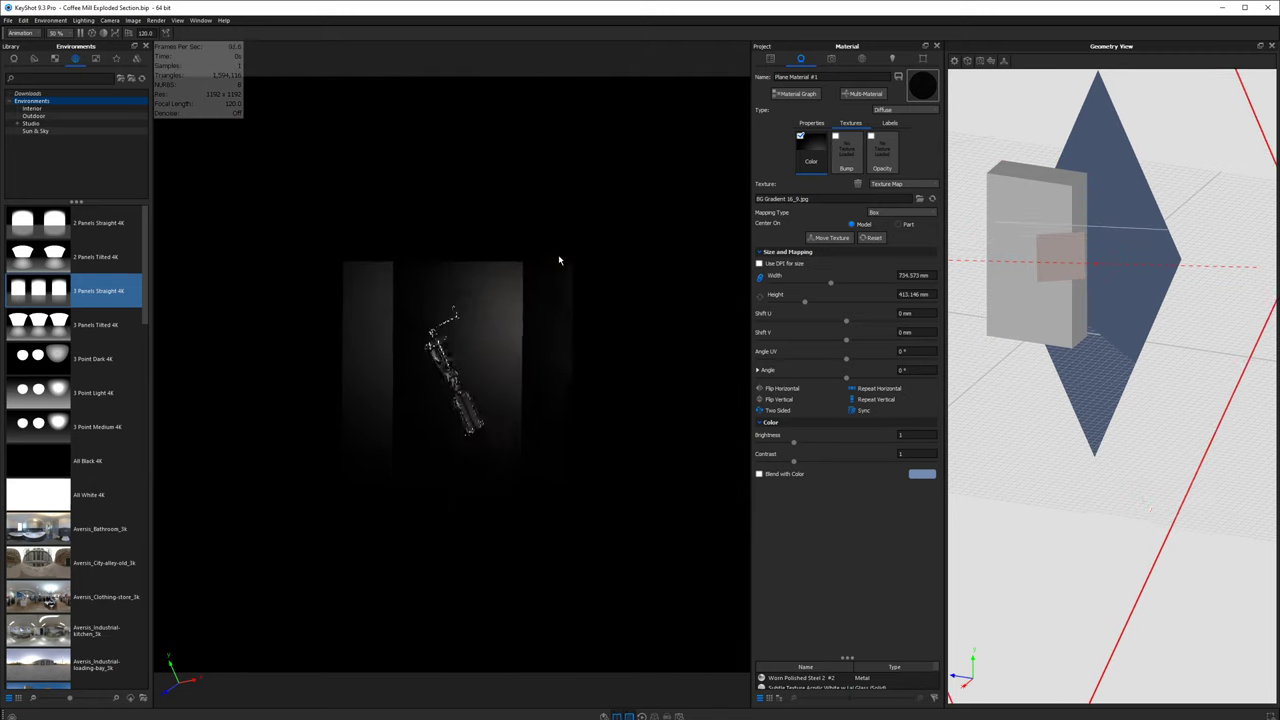
scroll(515, 329, "up", 2)
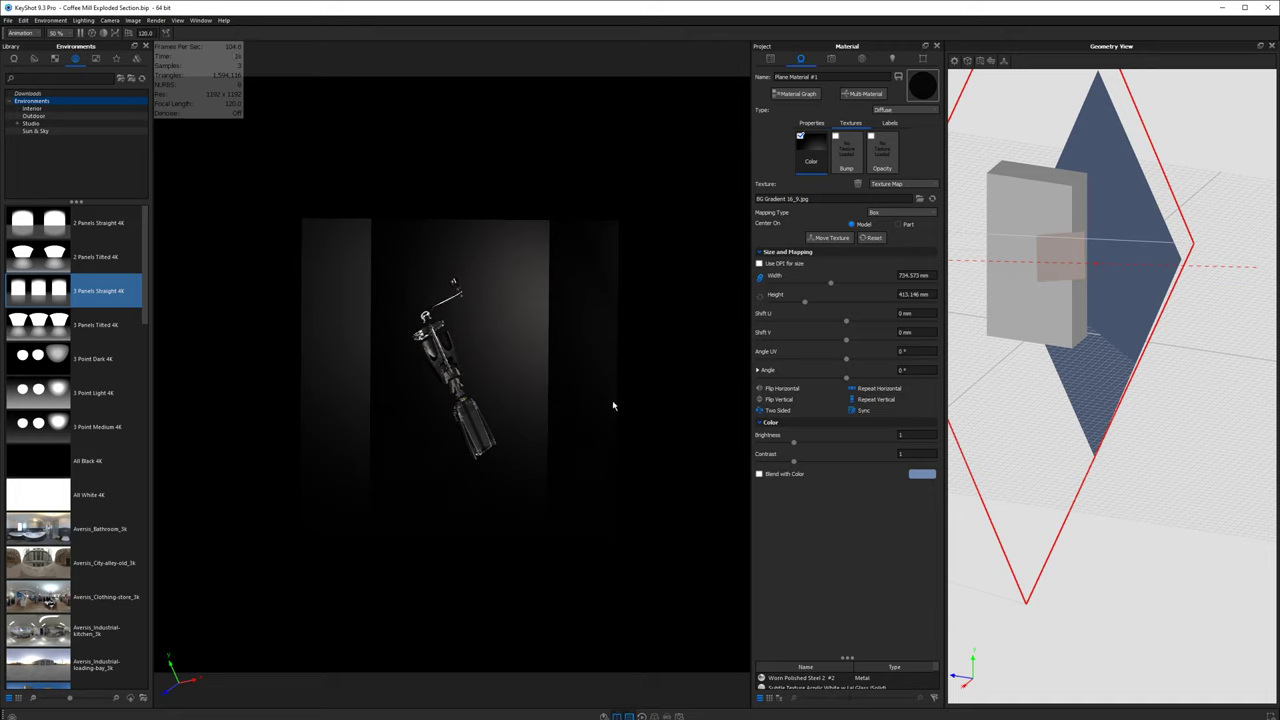
left_click_drag(714, 248, 702, 360)
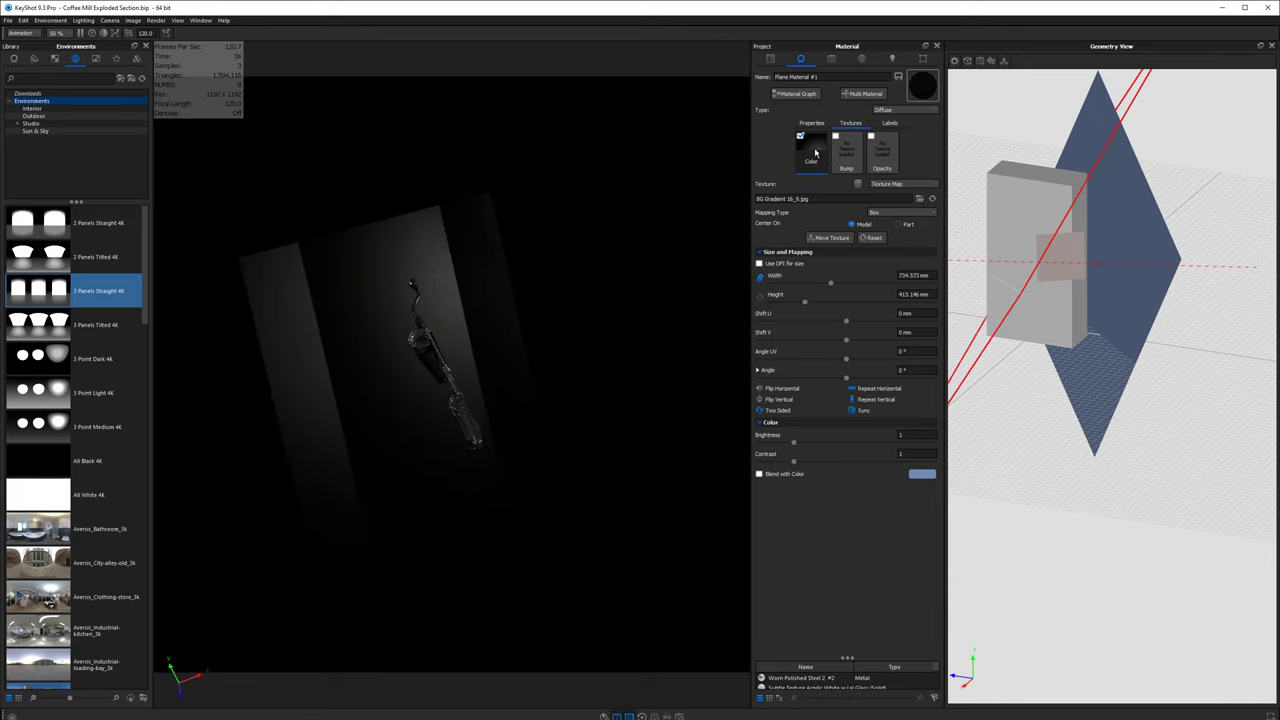
left_click(910, 216)
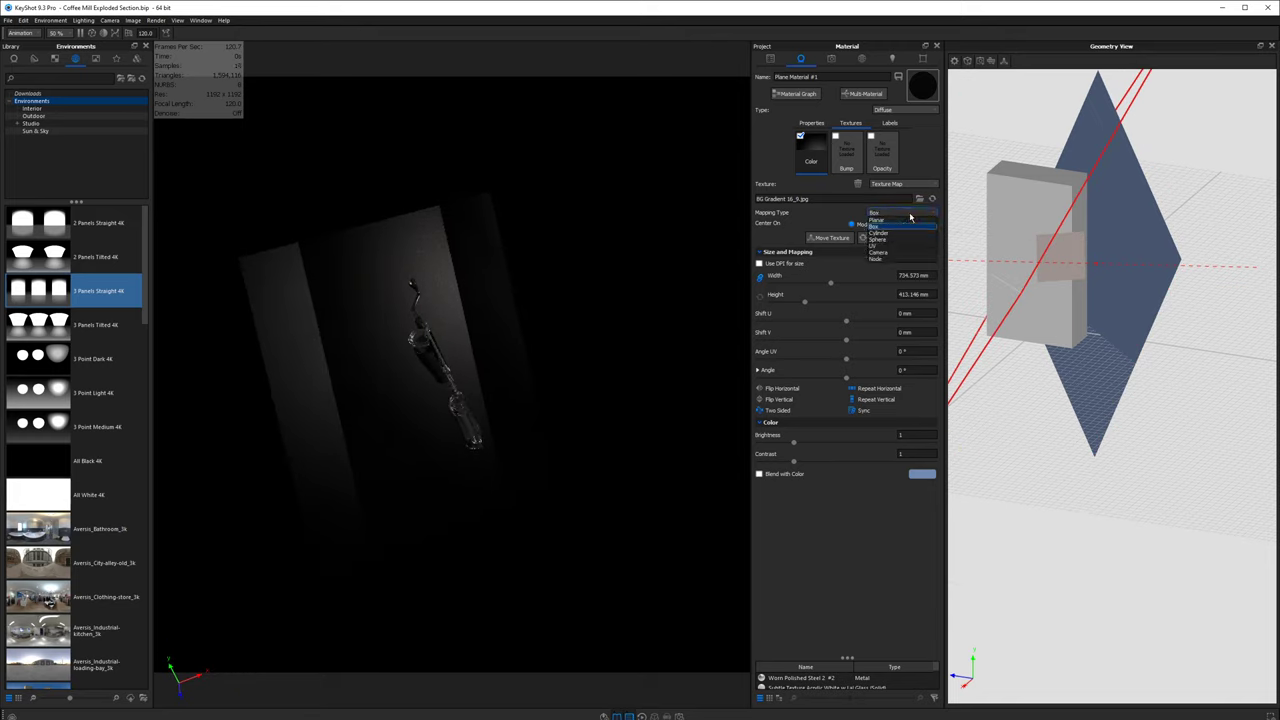
left_click(904, 225)
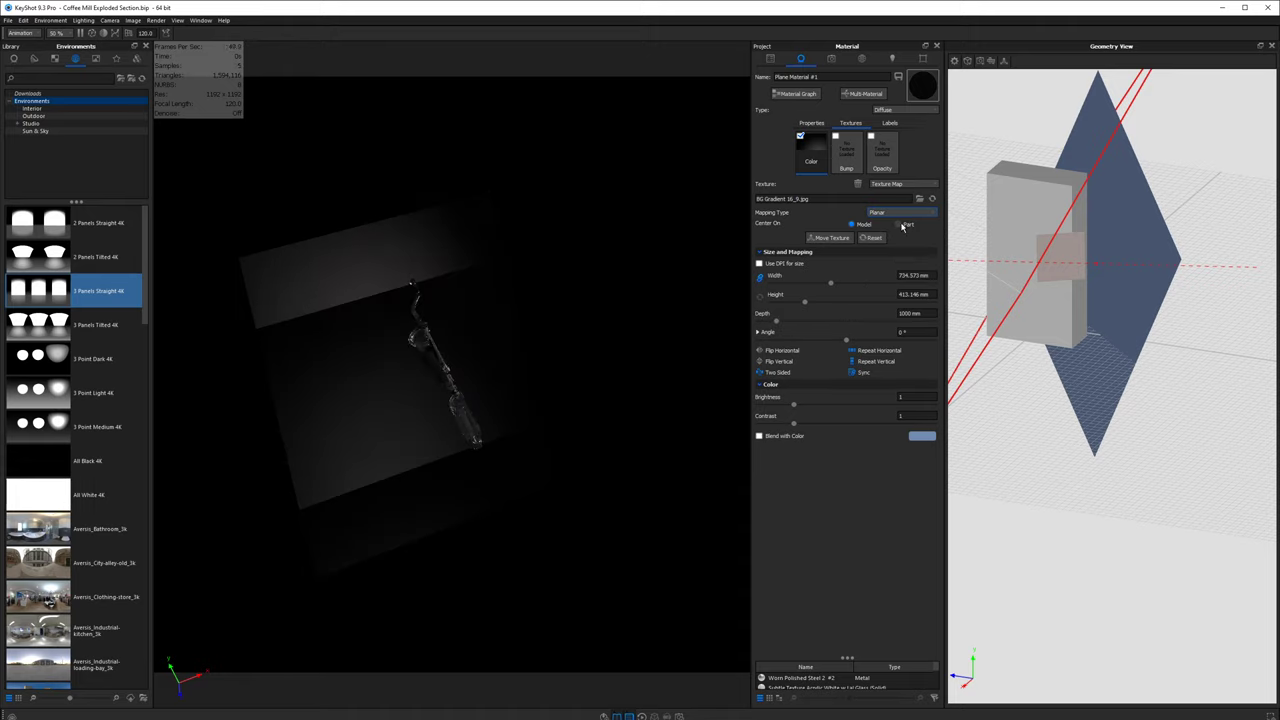
left_click(901, 225)
- Activate Move Texture for the backdrop's gradient and flip the texture horizontally
left_click(831, 237)
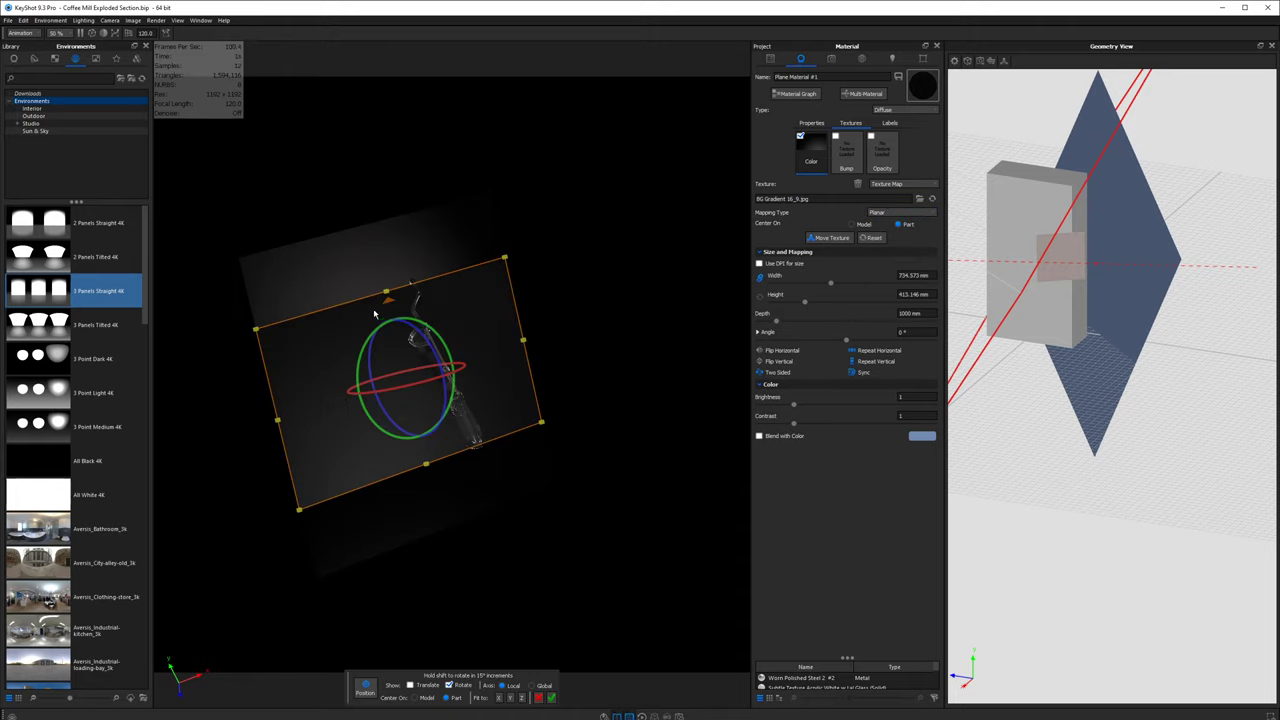
left_click_drag(554, 314, 481, 327)
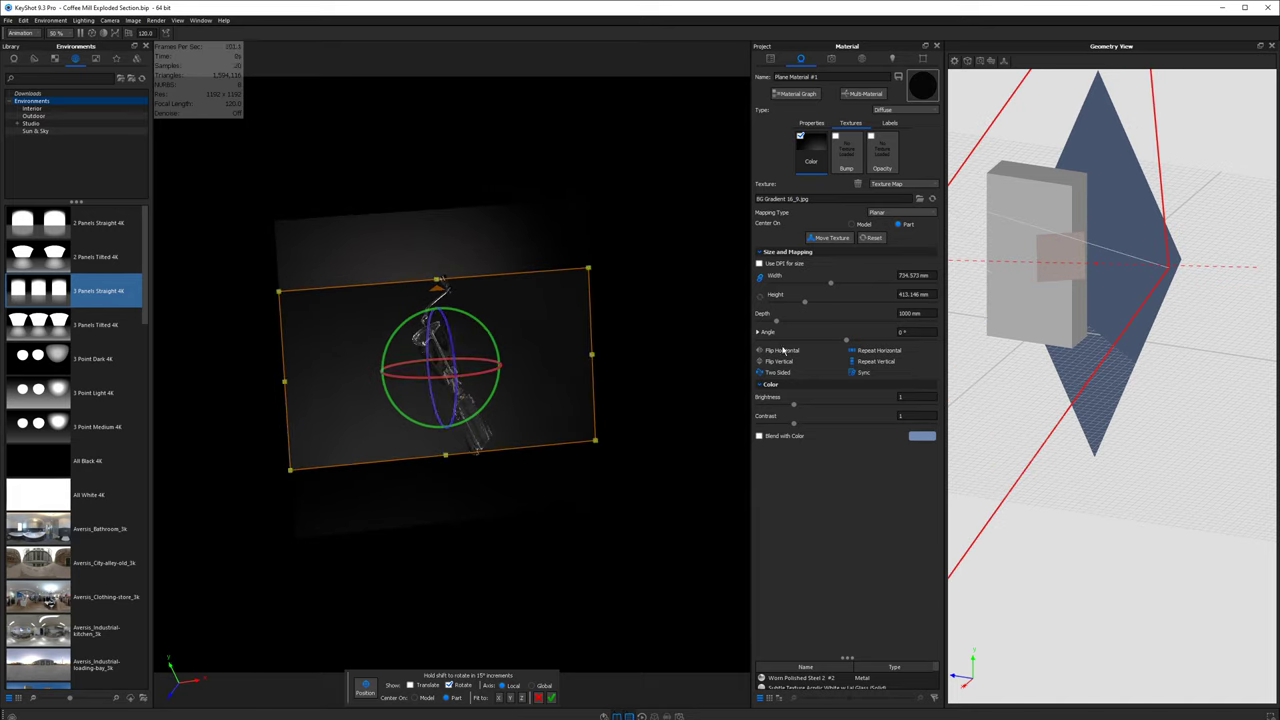
left_click(783, 351)
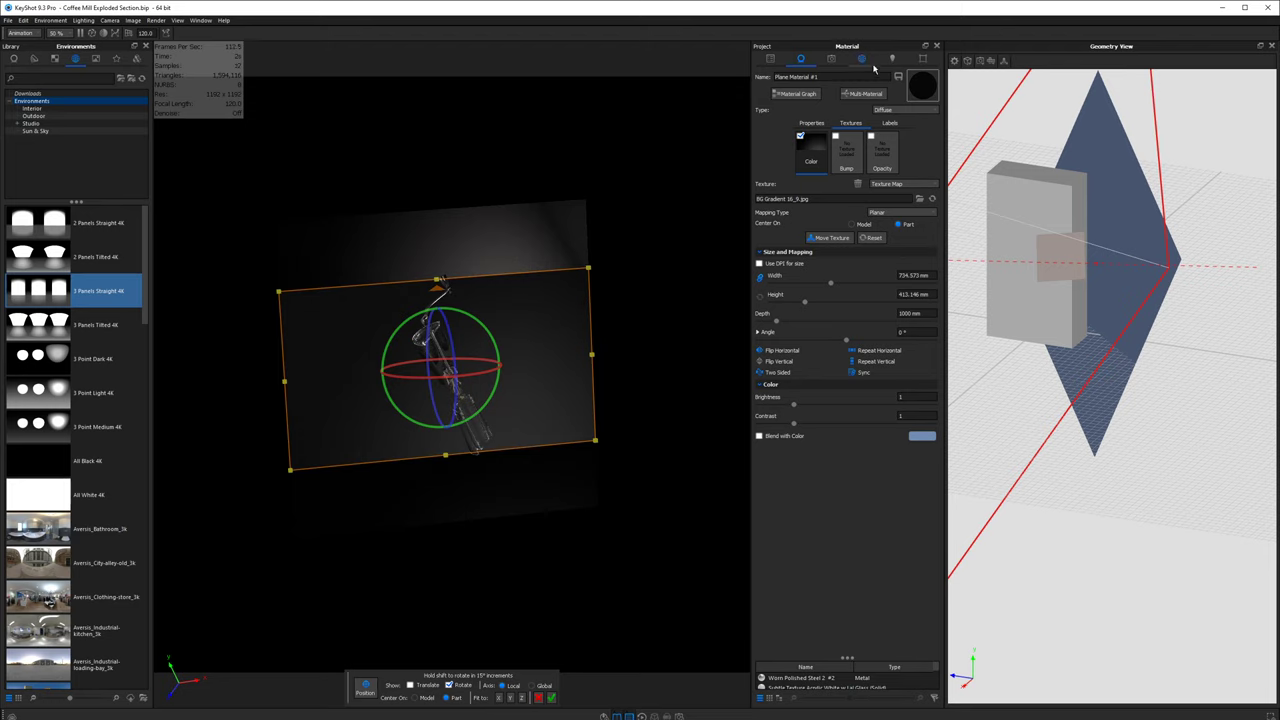
- Return to the saved Render camera and finish the Move Texture operation
left_click(831, 59)
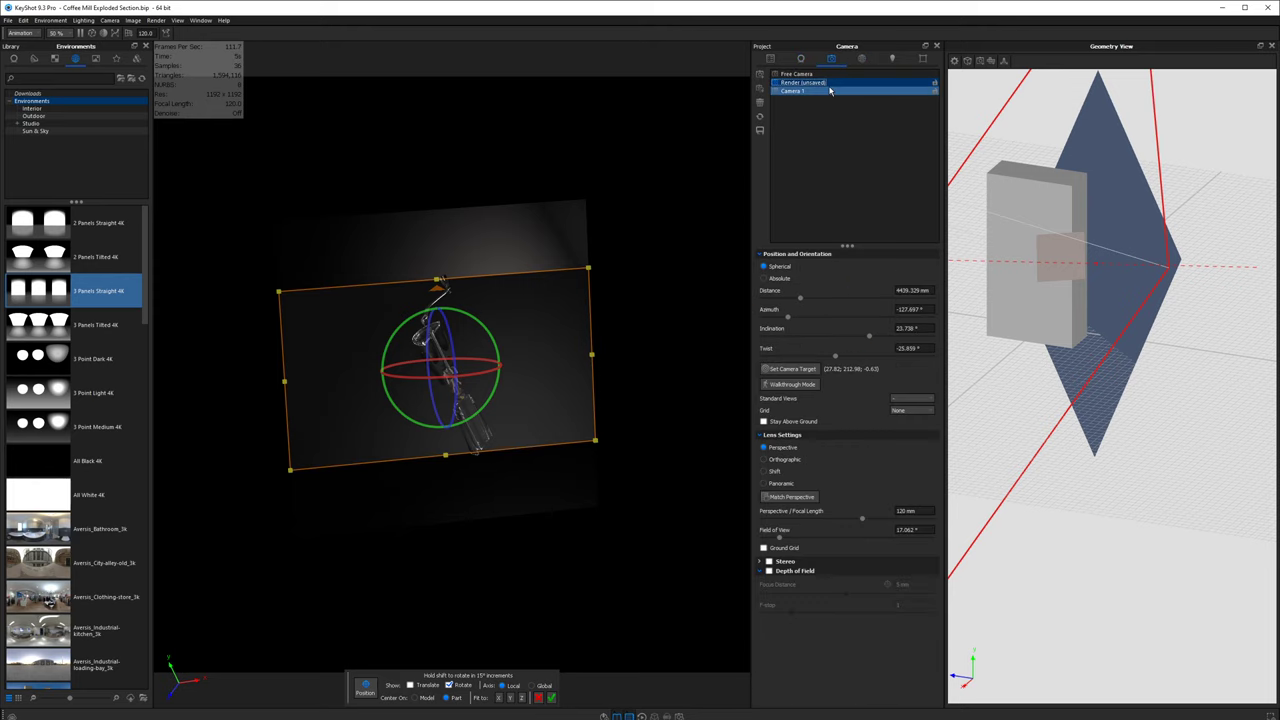
left_click(830, 90)
left_click(829, 83)
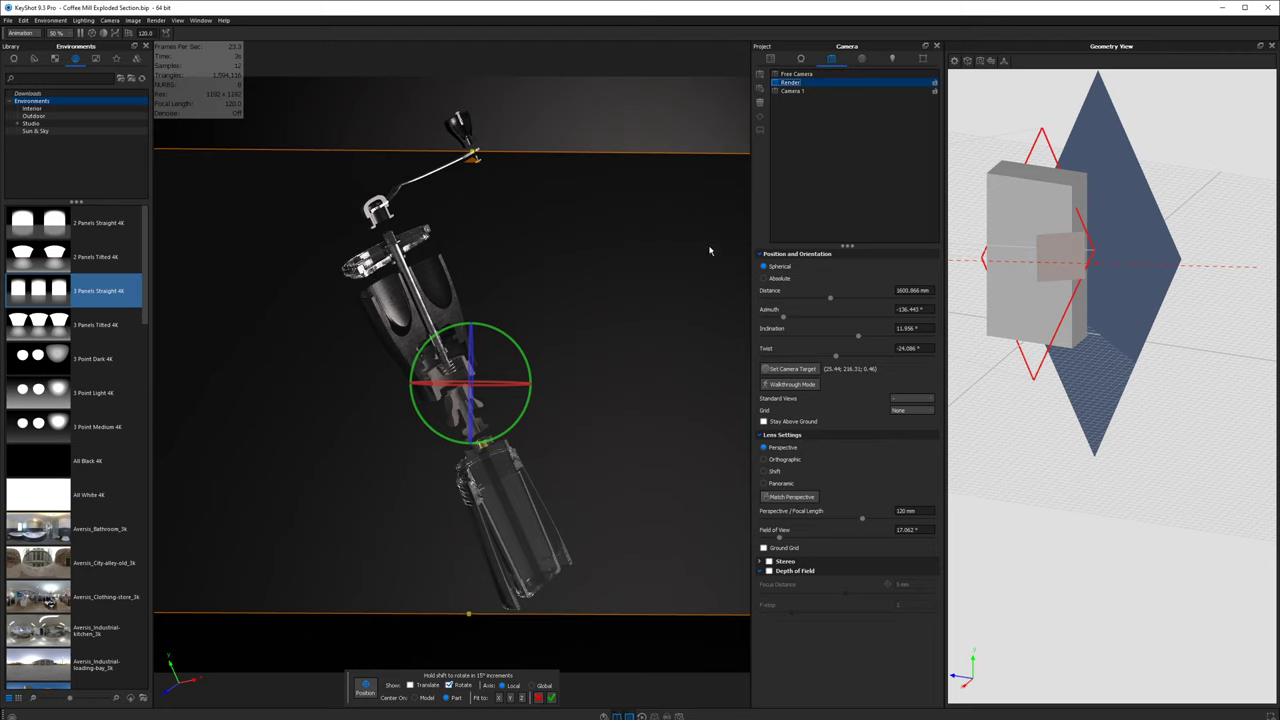
left_click(553, 697)
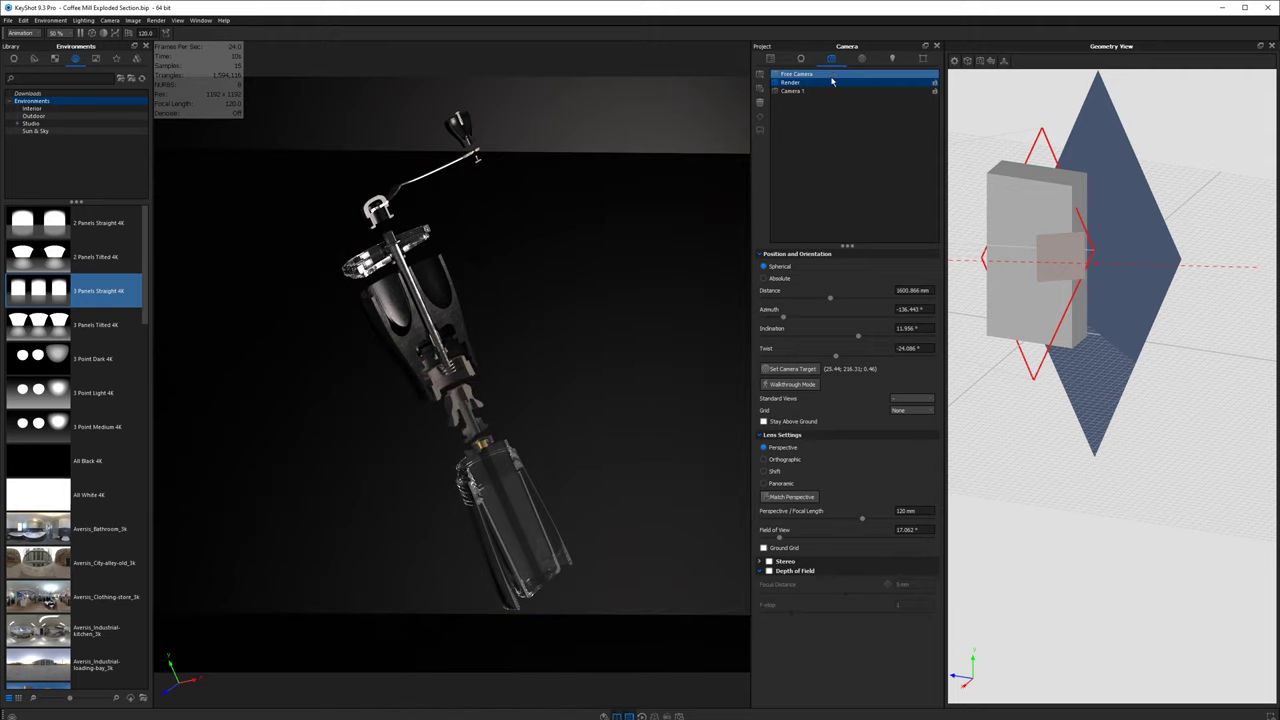
- Enlarge the backdrop's gradient texture to a width of 996 mm and reposition it behind the grinder with Move Texture
left_click(802, 60)
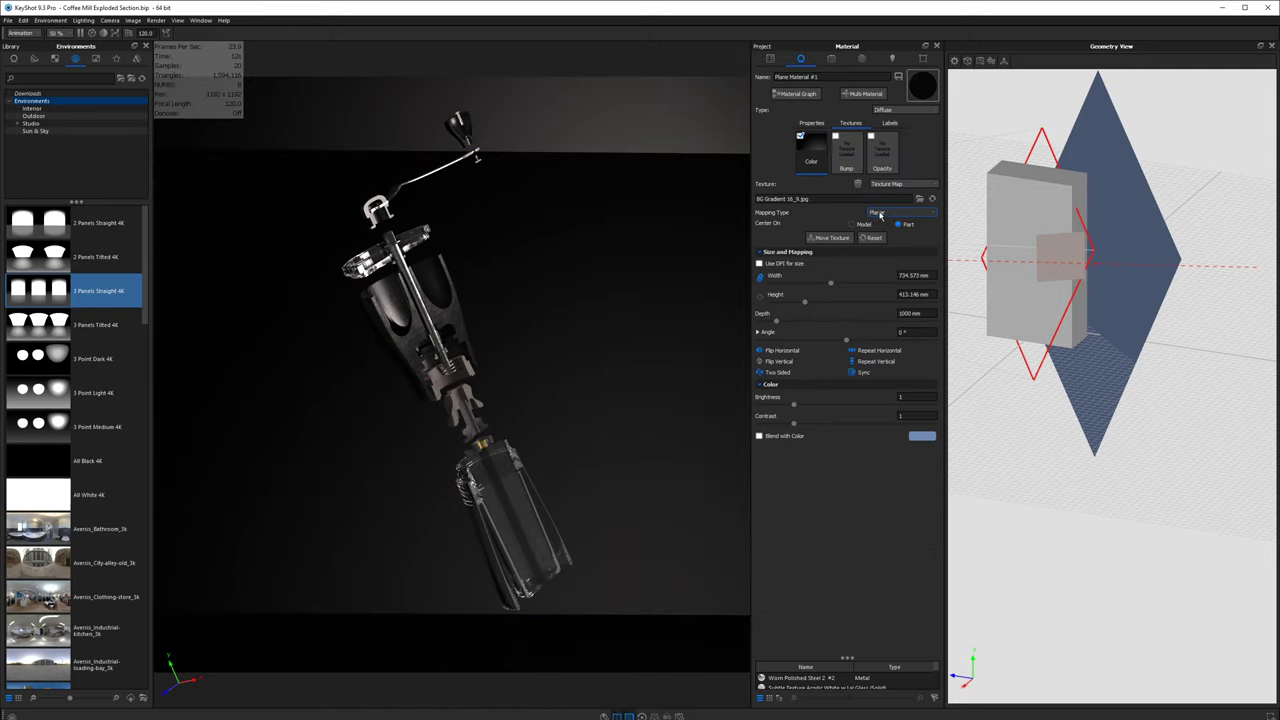
left_click_drag(831, 285, 852, 284)
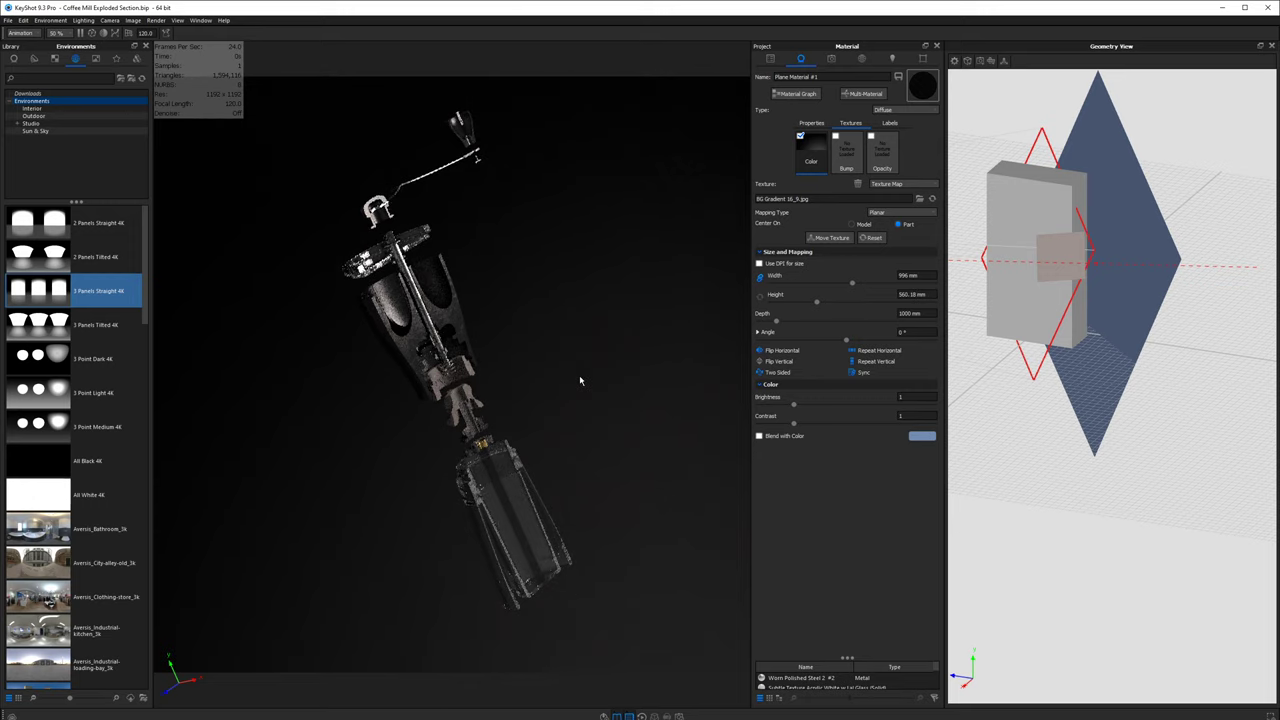
left_click(830, 238)
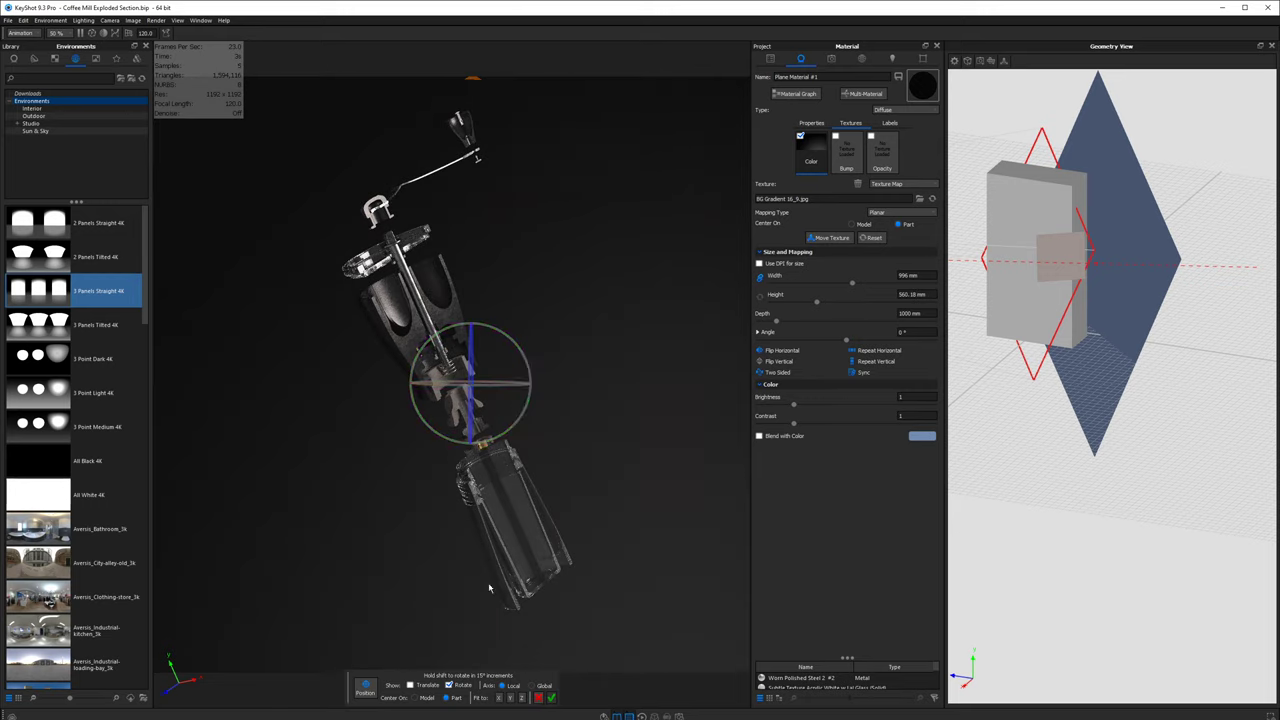
left_click_drag(432, 382, 258, 381)
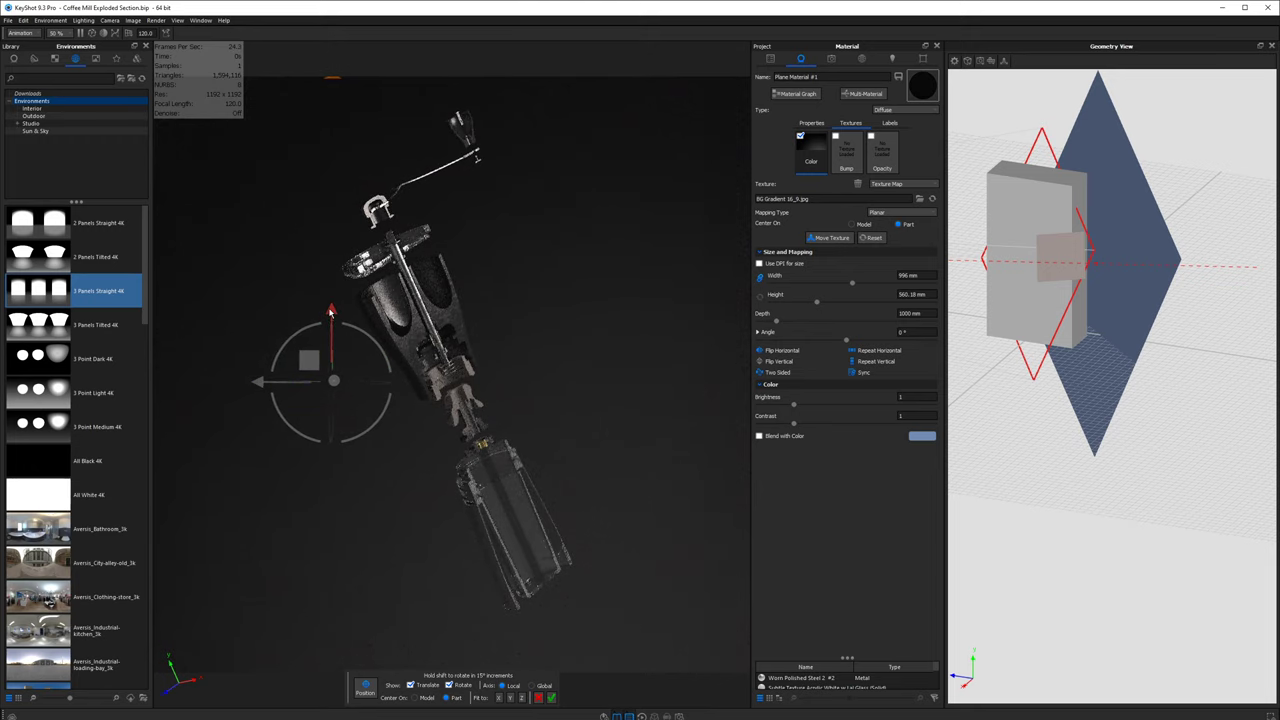
left_click_drag(333, 310, 335, 300)
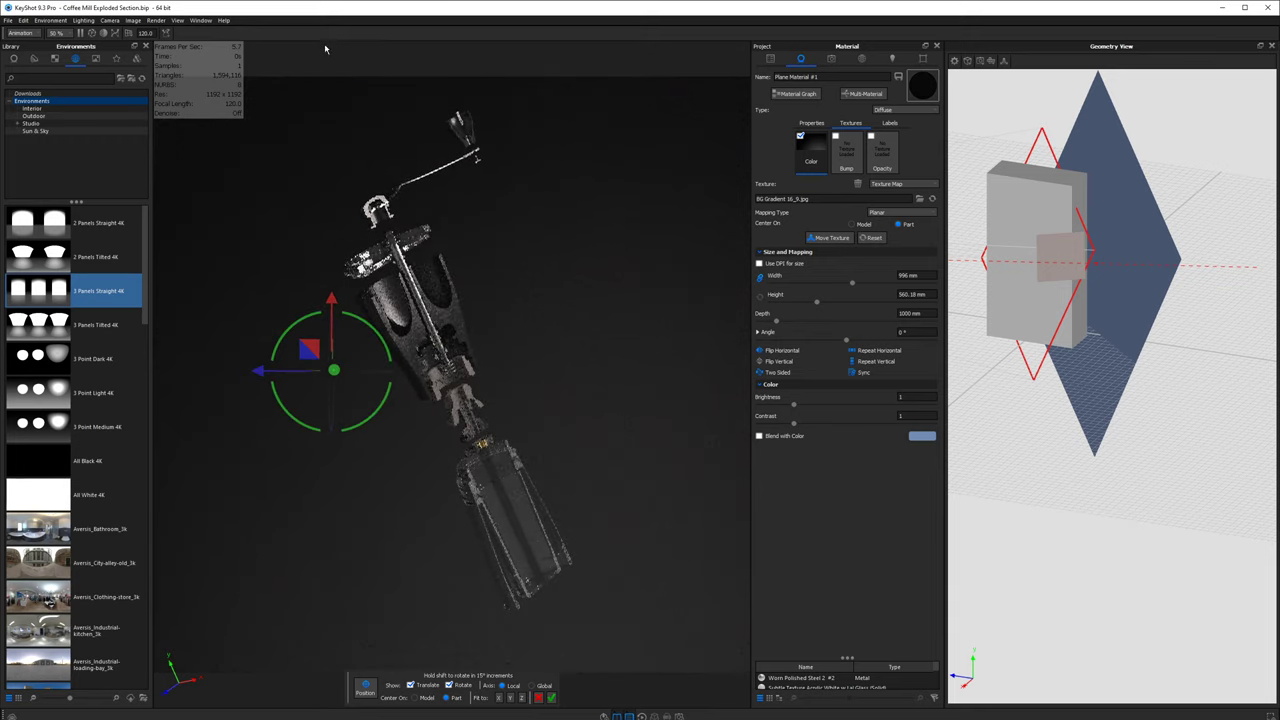
left_click_drag(322, 362, 330, 362)
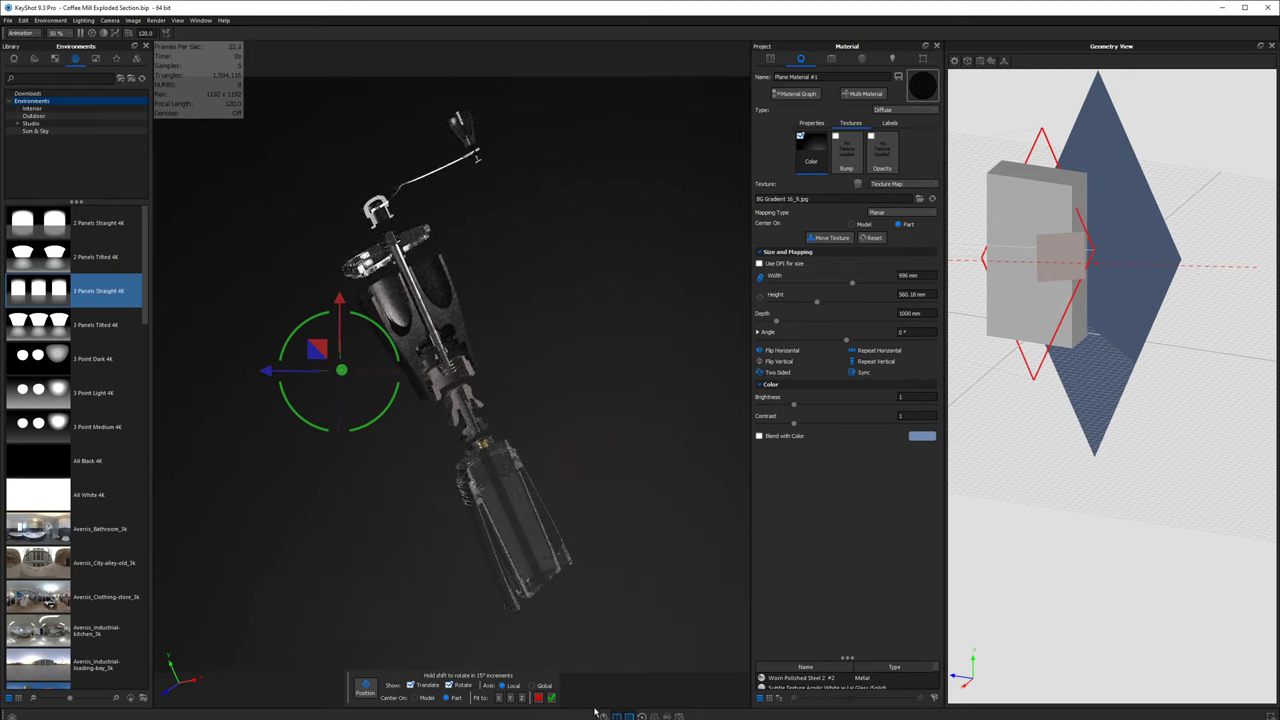
left_click(551, 698)
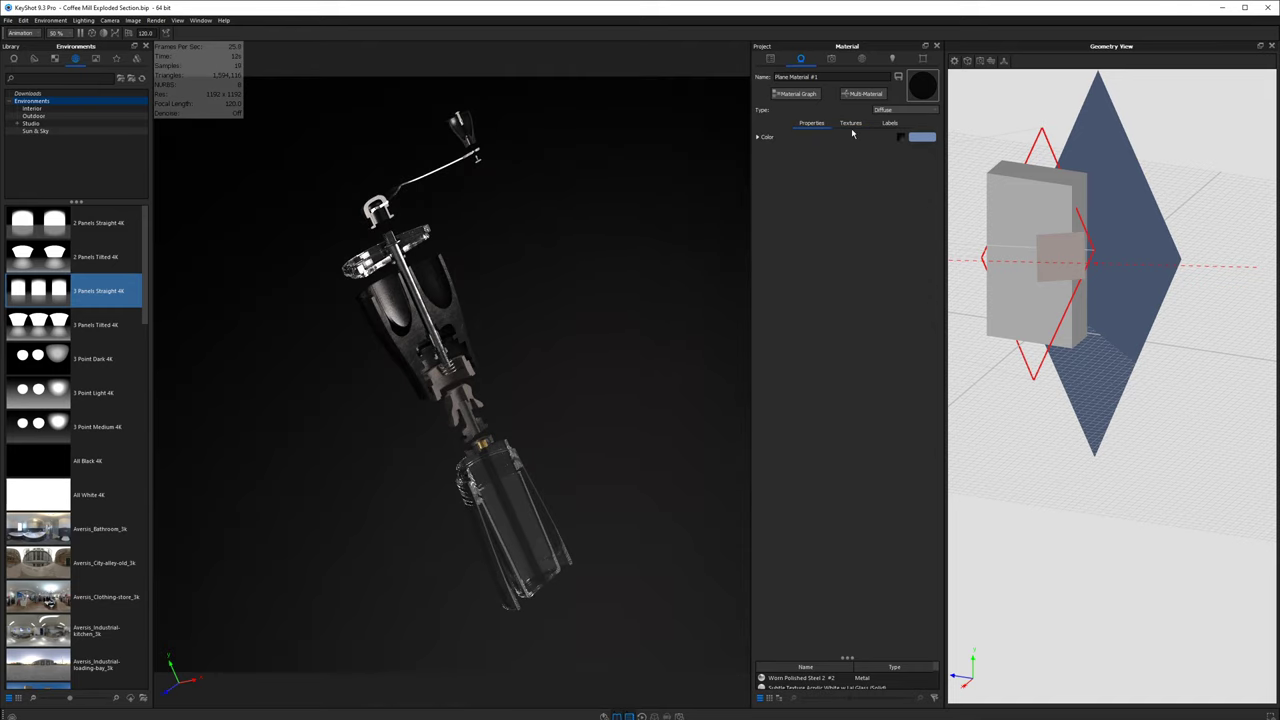
- Set the backdrop plane's material type to Flat
left_click(885, 109)
left_click(903, 135)
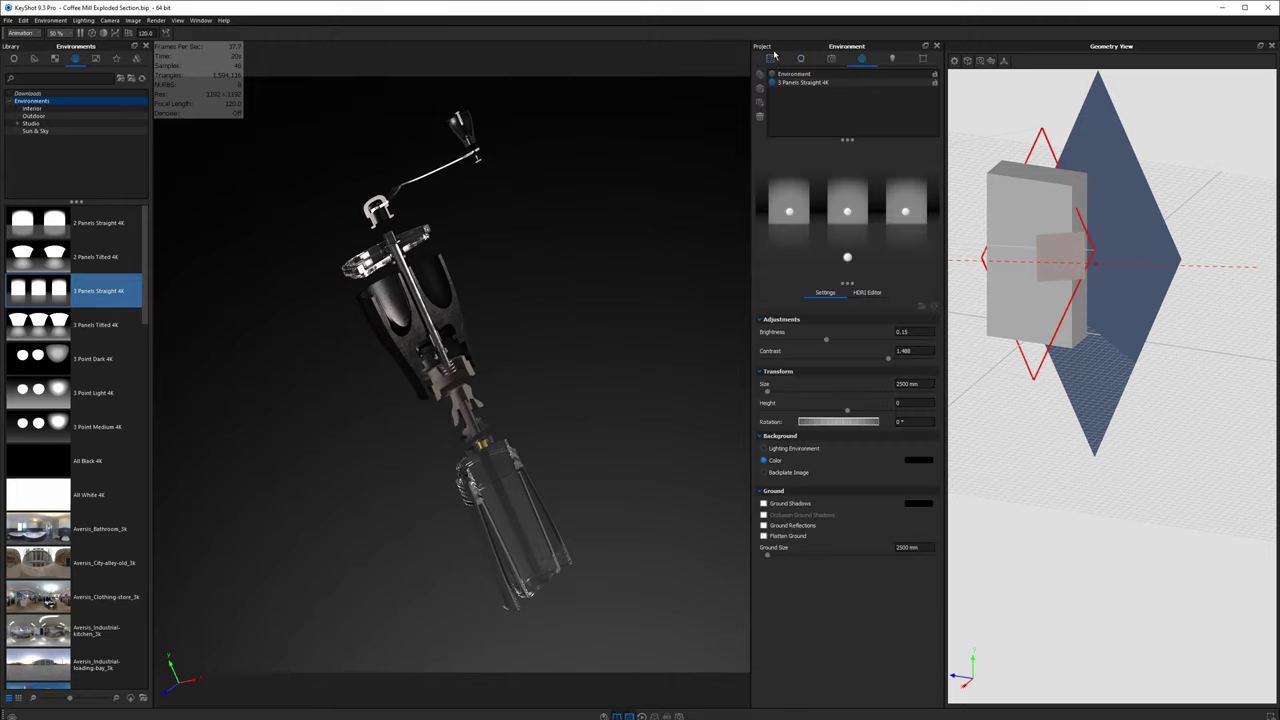
- Compare the scene with and without the backdrop plane by hiding it and showing it again
left_click(771, 58)
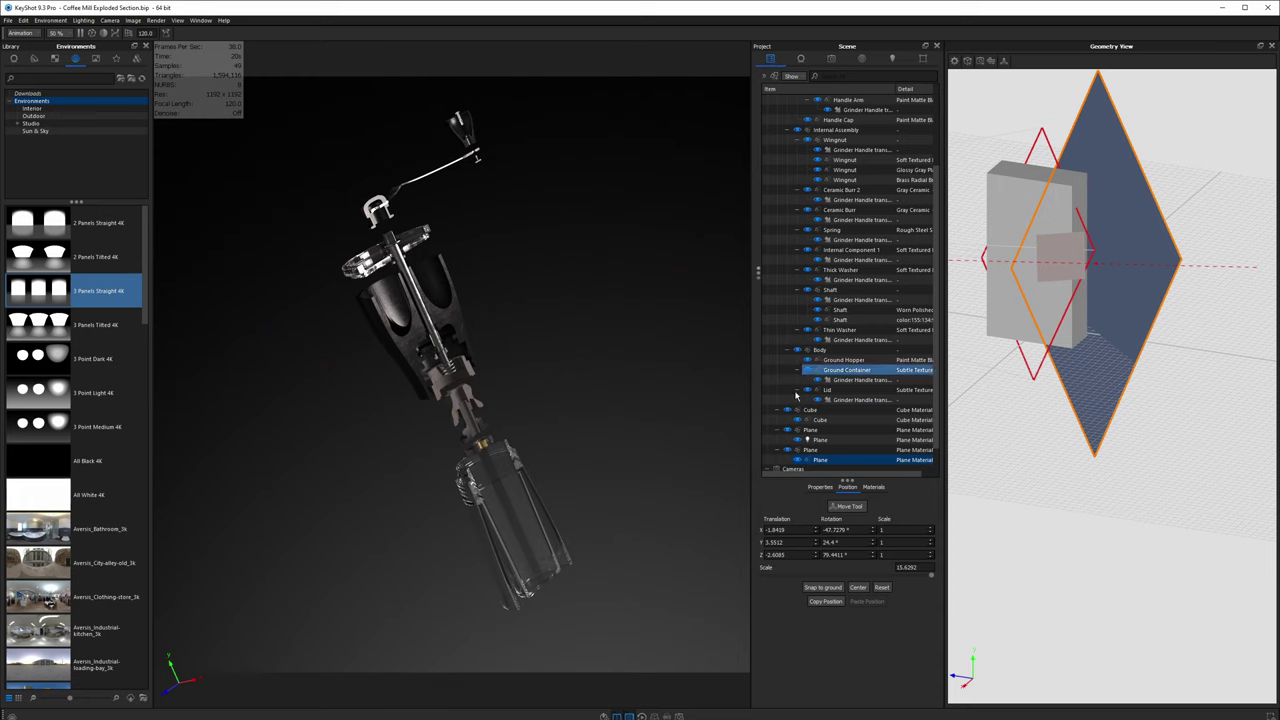
left_click(787, 450)
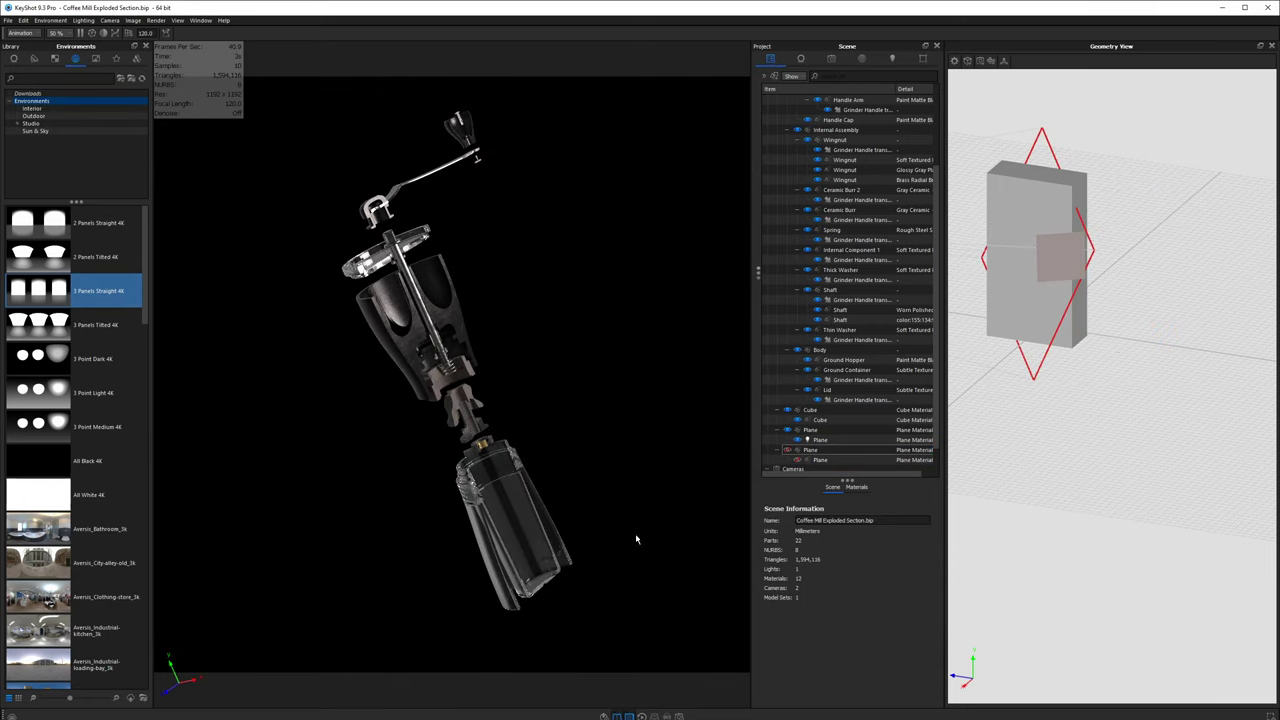
left_click(790, 451)
left_click(790, 451)
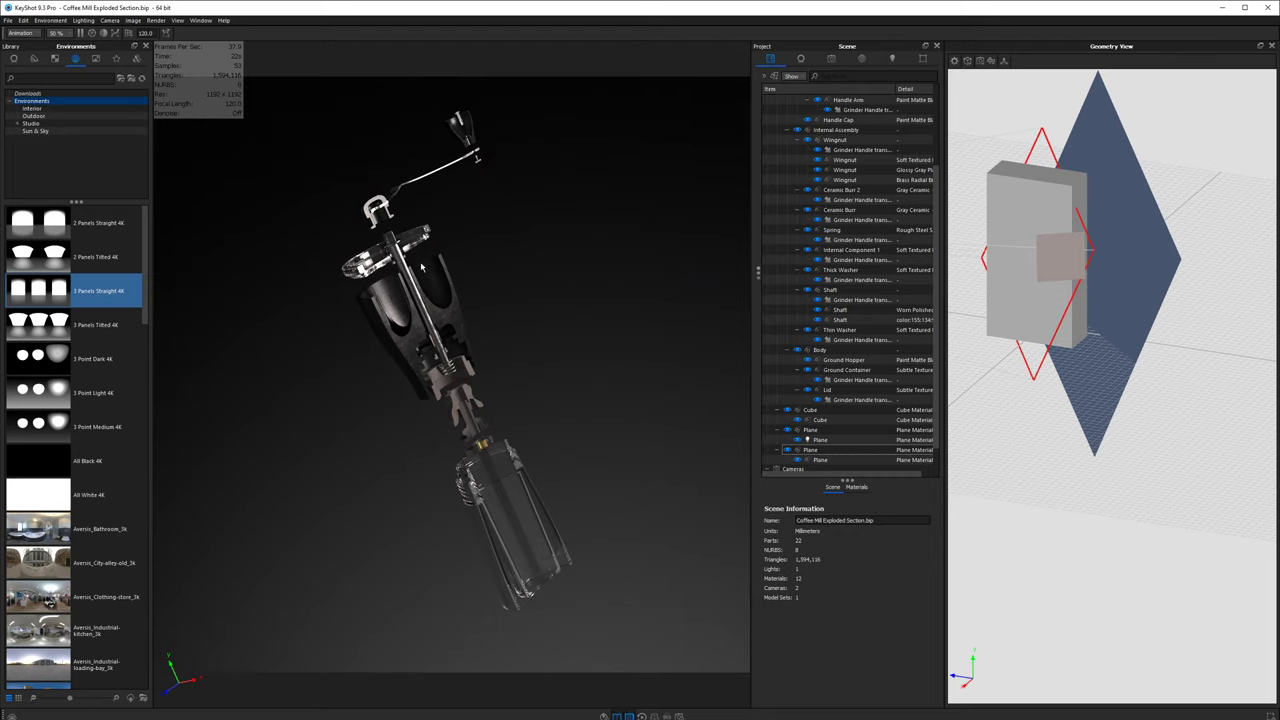
- Reframe the Render camera closer to the exploded grinder, at a distance of about 1139 mm, and save the camera
left_click(831, 58)
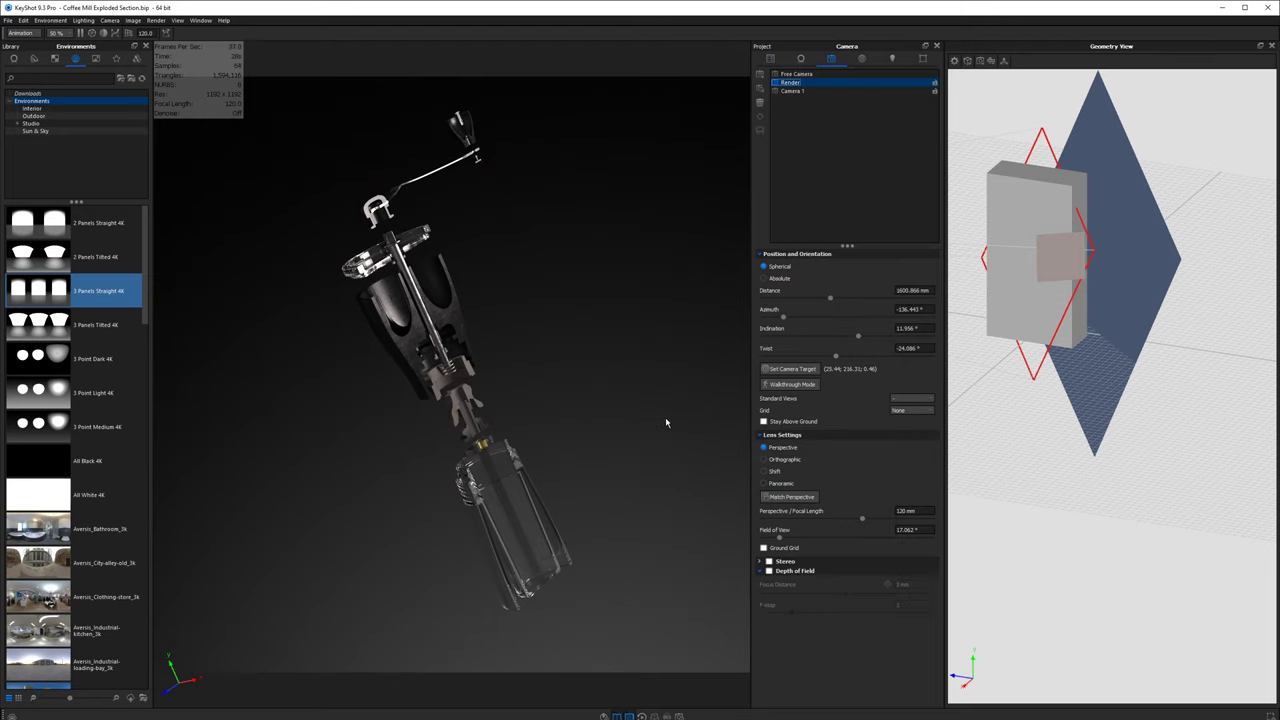
scroll(666, 422, "up", 1)
middle_click_drag(633, 447, 695, 483)
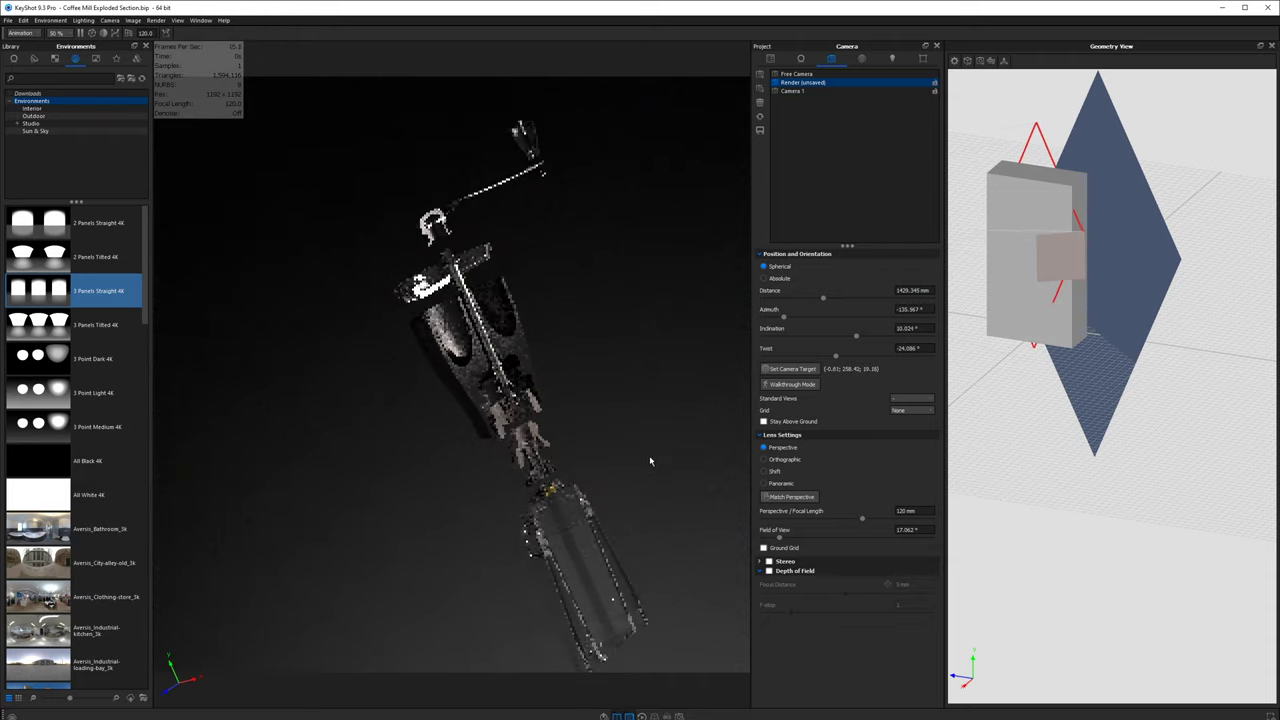
scroll(646, 447, "up", 2)
scroll(600, 478, "up", 2)
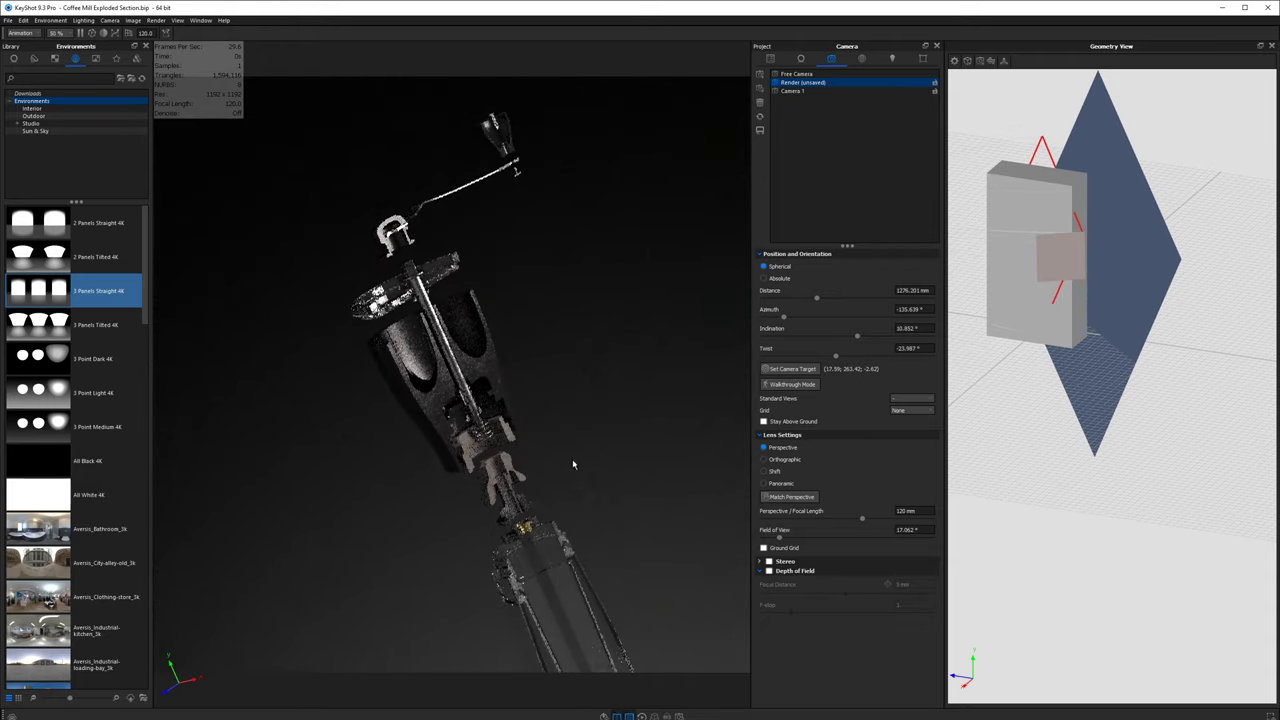
middle_click_drag(575, 439, 562, 362)
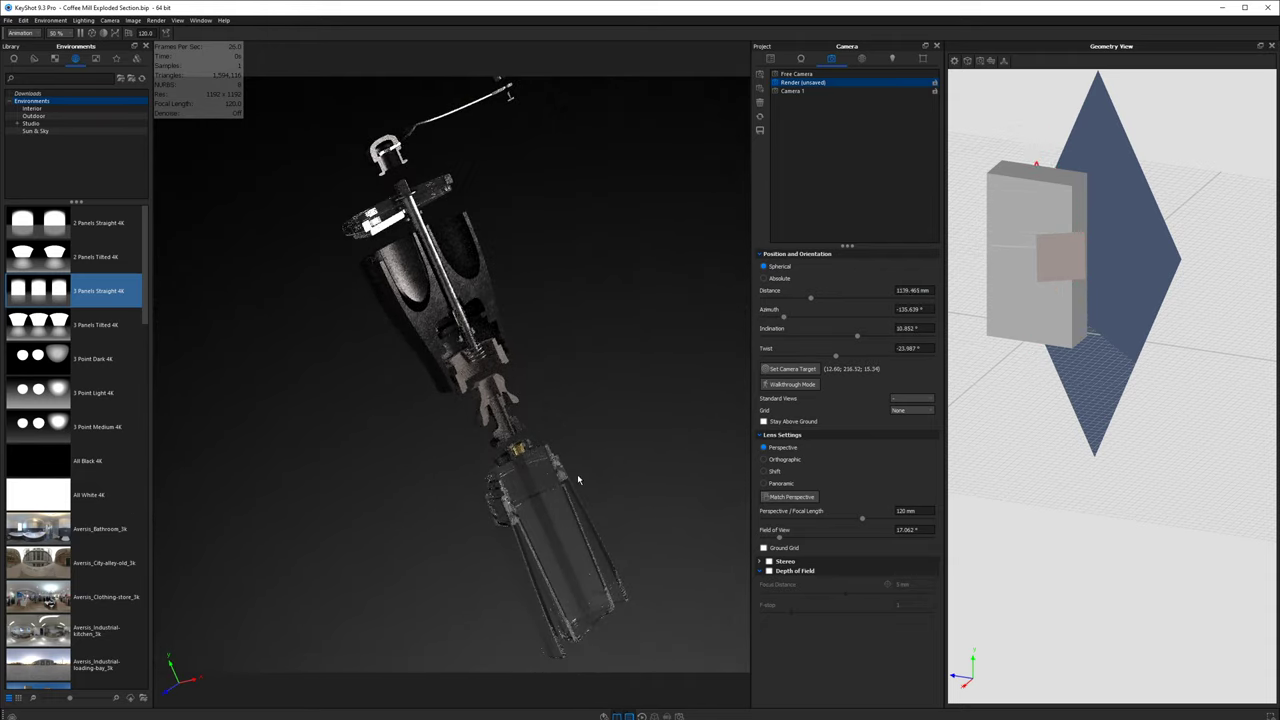
scroll(577, 474, "up", 2)
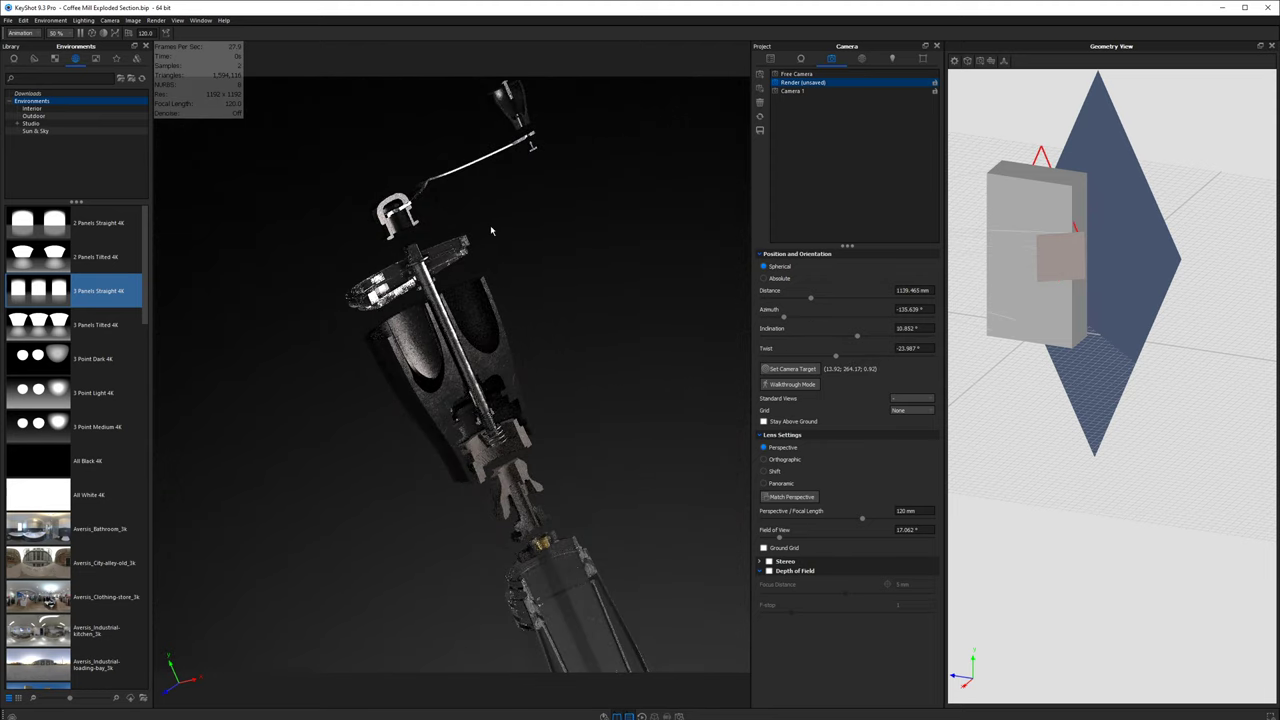
middle_click_drag(568, 408, 504, 487)
left_click_drag(504, 487, 521, 477)
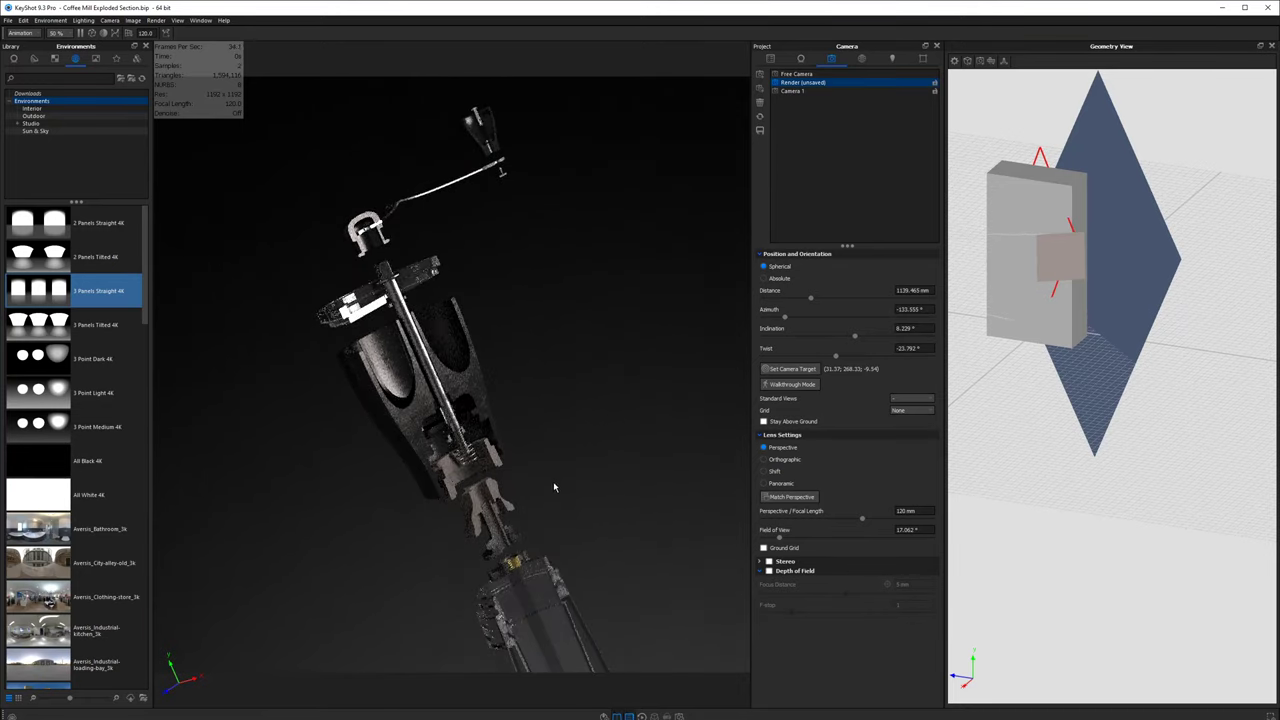
left_click(760, 132)
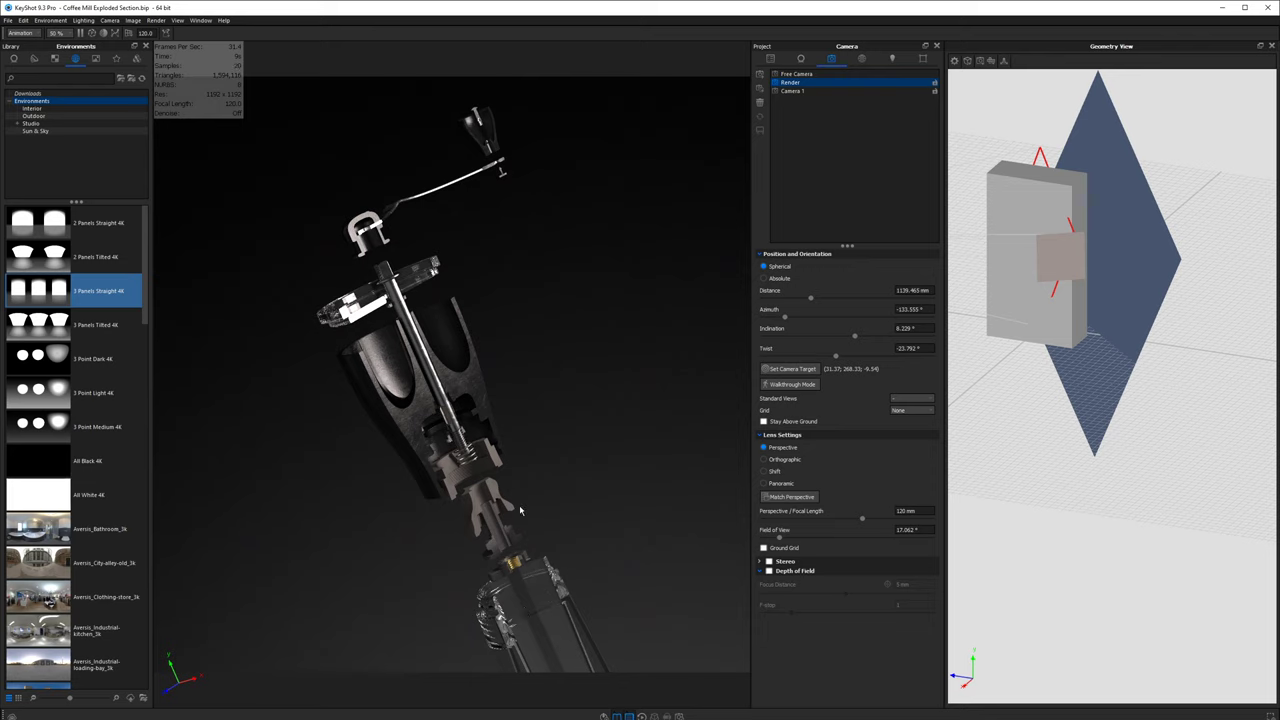
- Check the first Side background panel's lighting effect by disabling and re-enabling it, and select the second Side panel
left_click(798, 351)
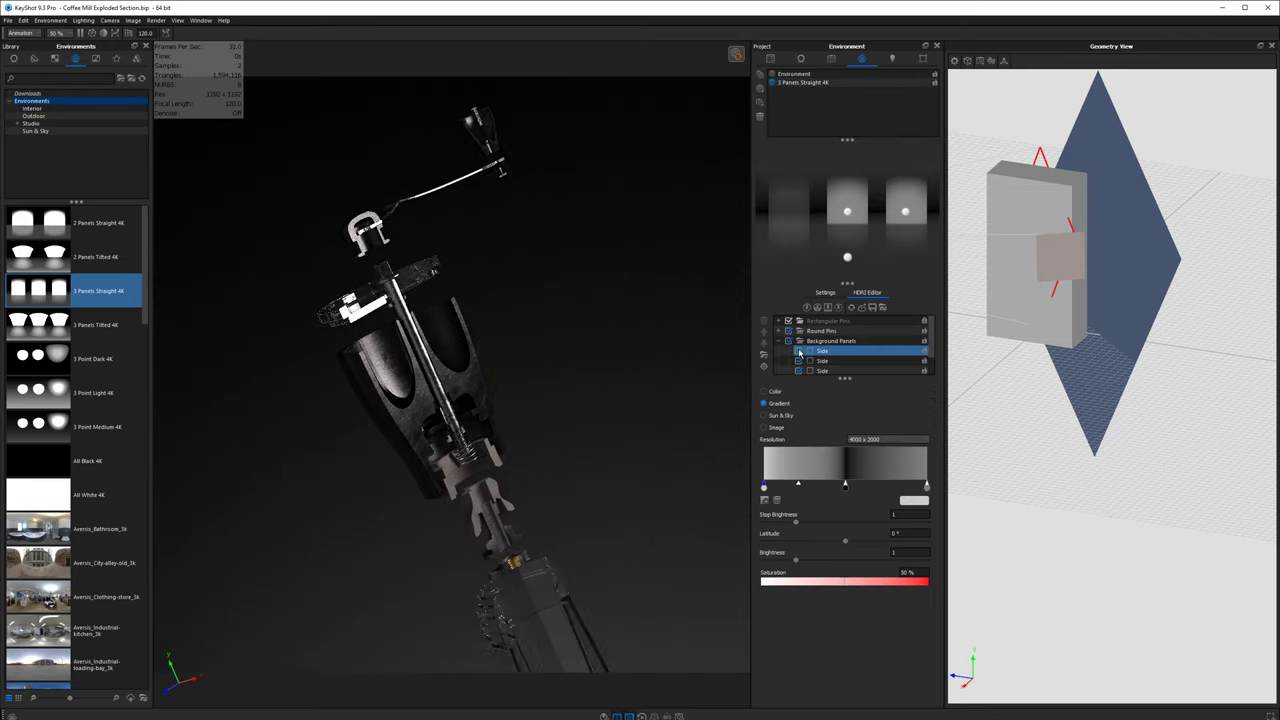
left_click(798, 351)
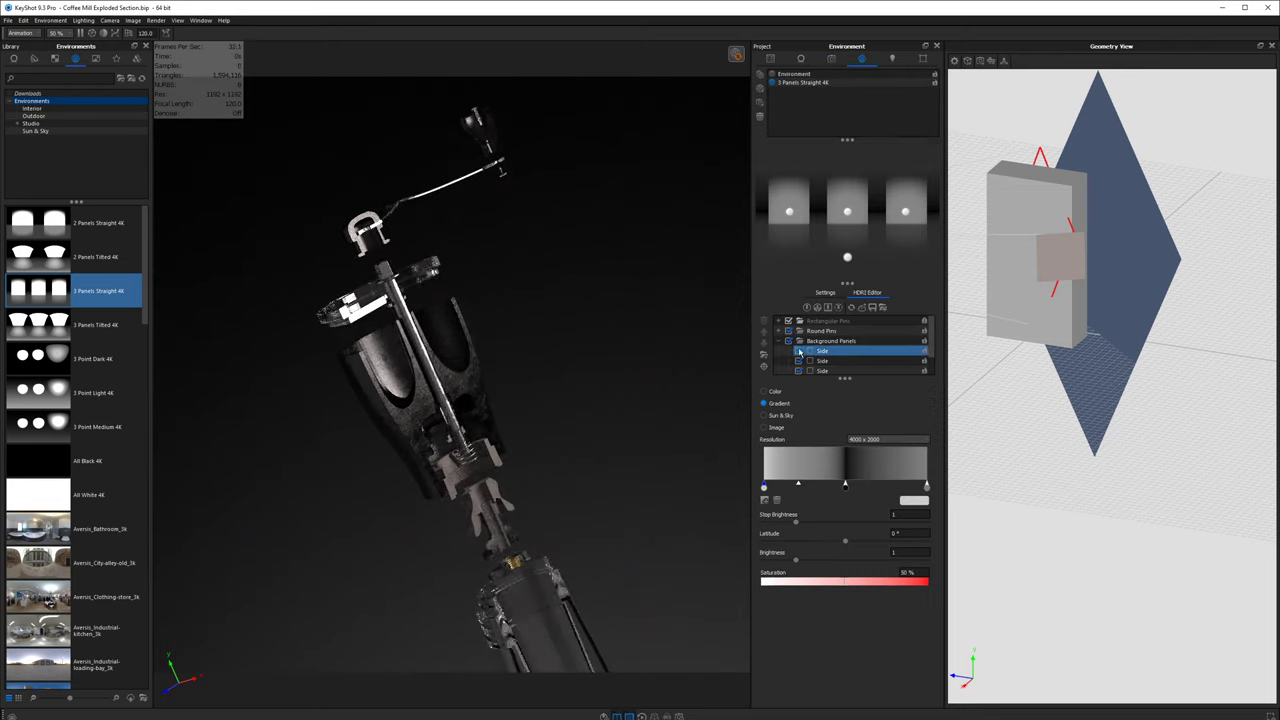
left_click(822, 361)
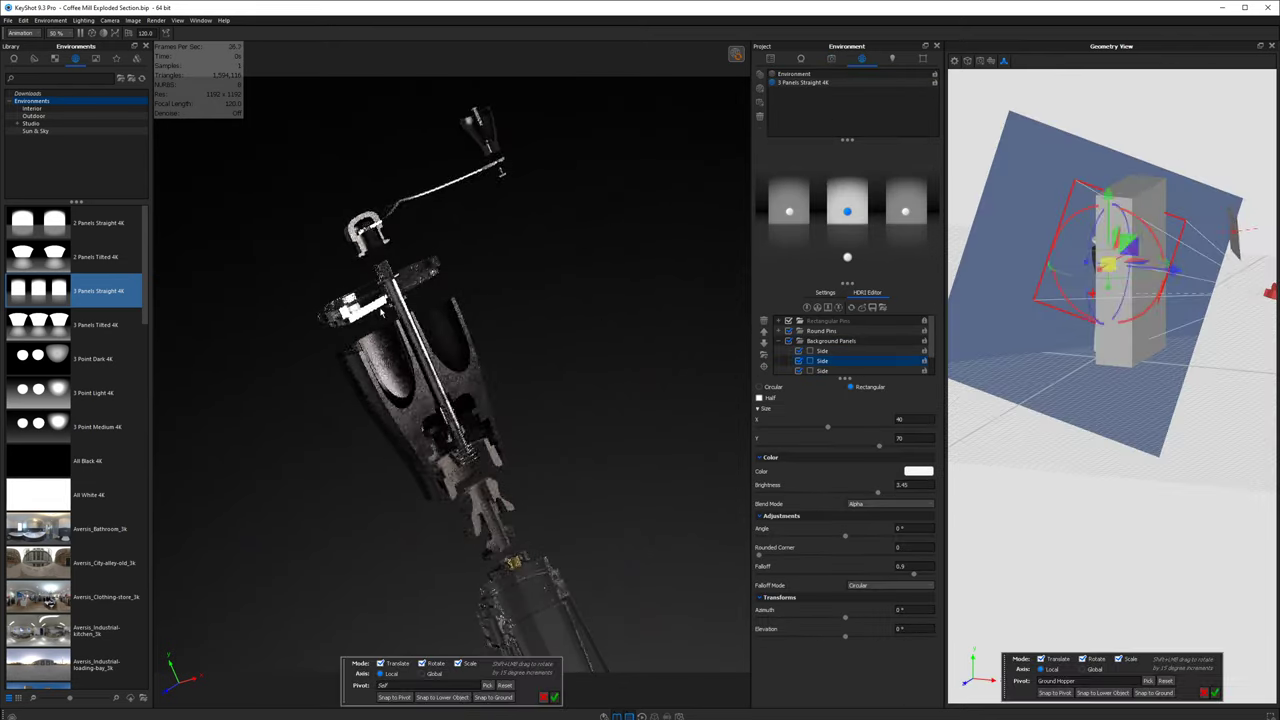
- Confirm the move made around the Ground Hopper pivot and select the translation animation under Ceramic Burr 2
left_click(1214, 692)
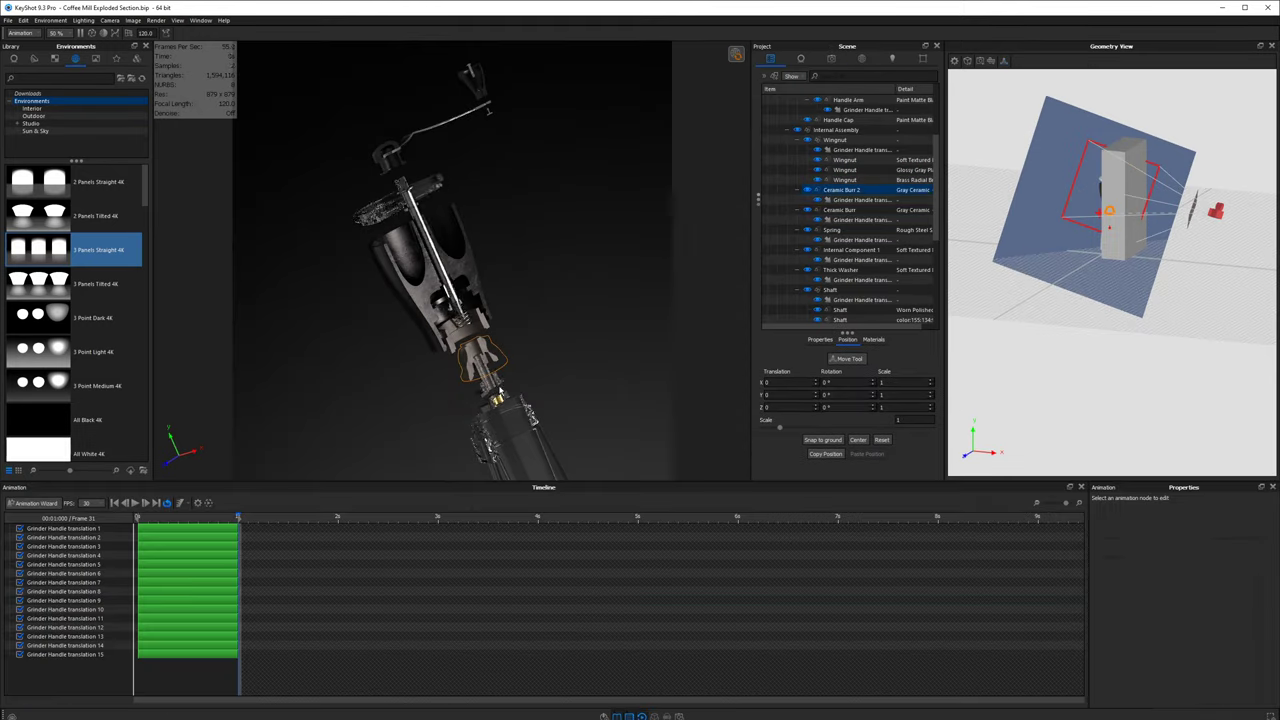
left_click(862, 199)
key("a")
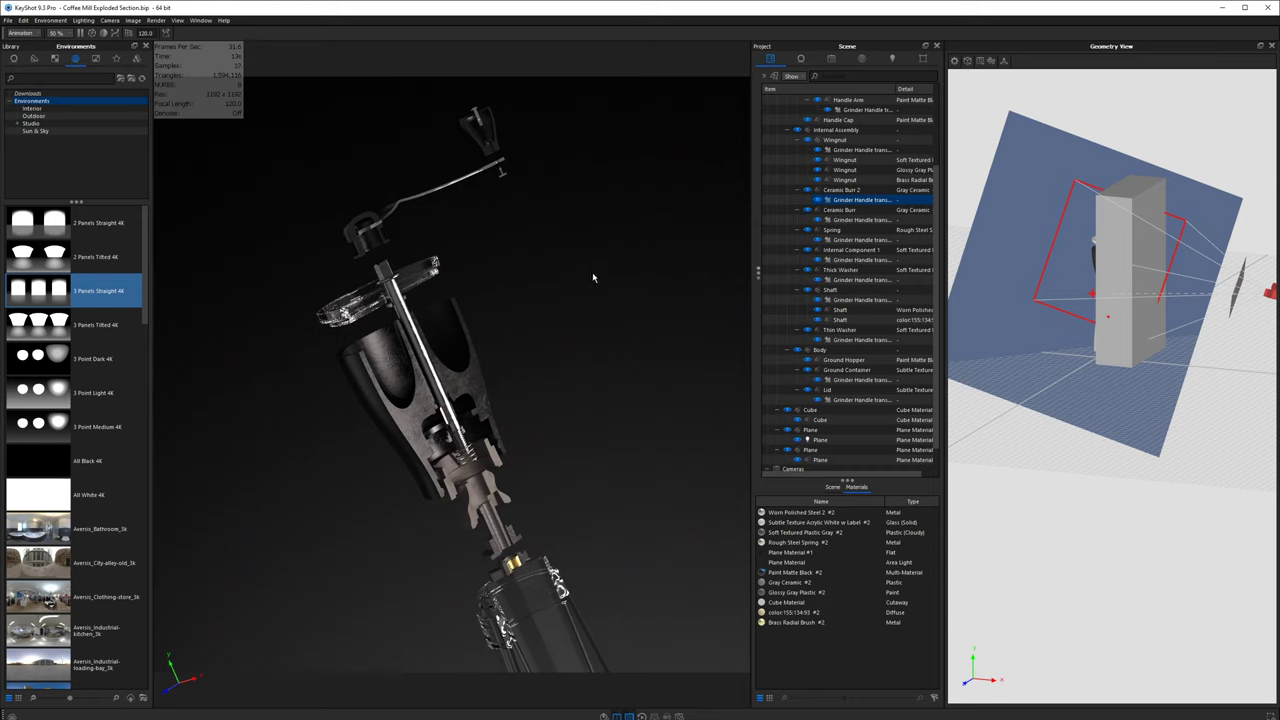
- Pull the Render camera's view back to show the whole backdrop and add a cube primitive to the scene
left_click(831, 58)
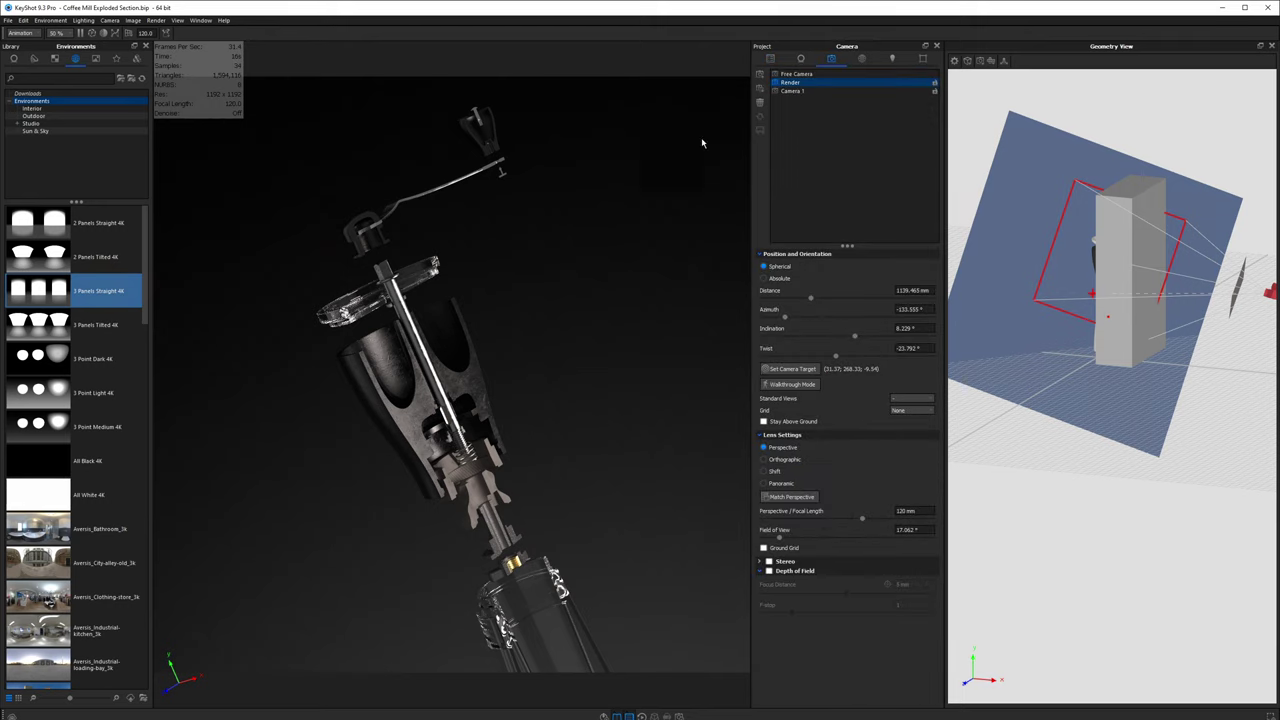
left_click(797, 76)
left_click(790, 82)
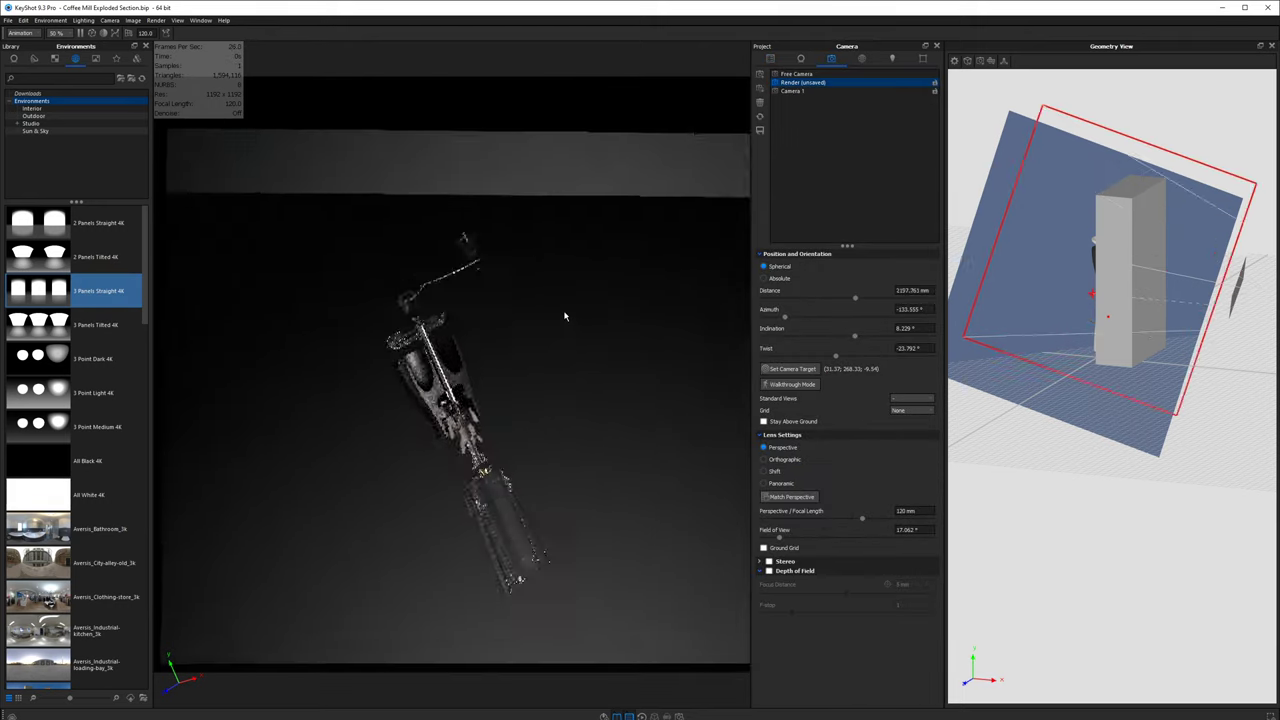
left_click_drag(526, 384, 649, 443)
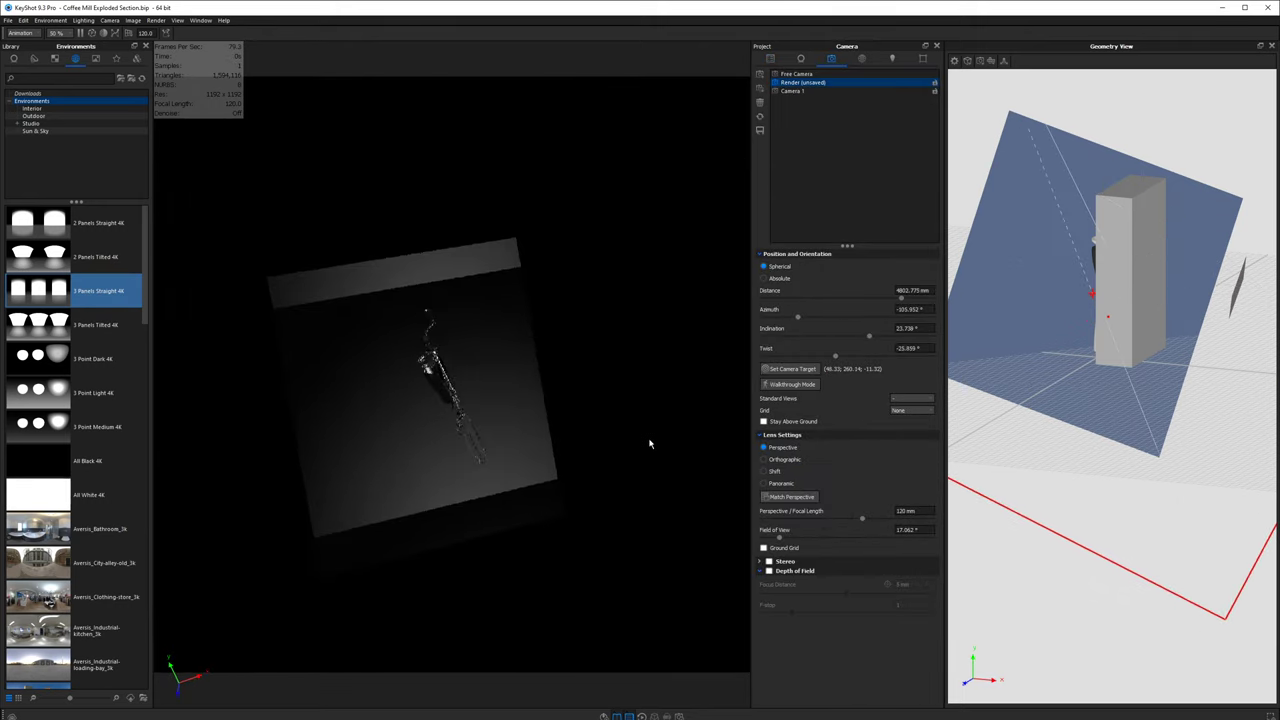
key("ctrl+1")
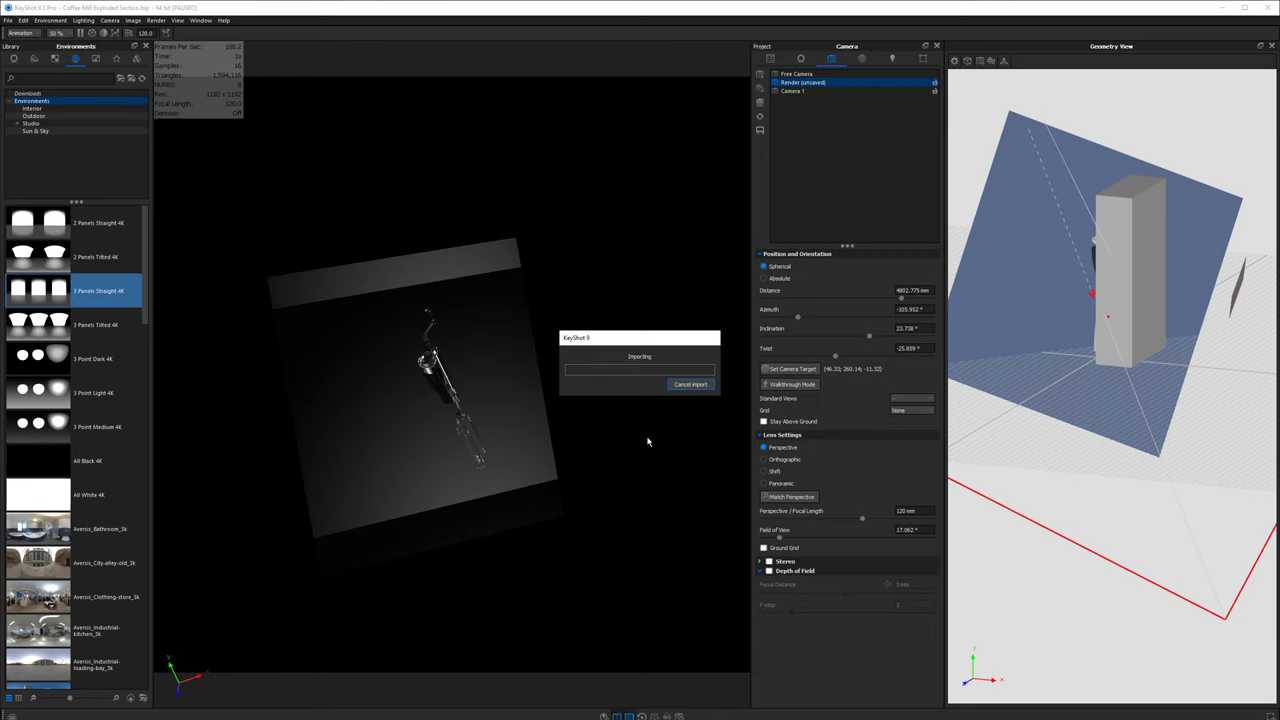
- Scale the new cube up and move it vertically so that it encloses the grinder and backdrop
scroll(504, 461, "up", 5)
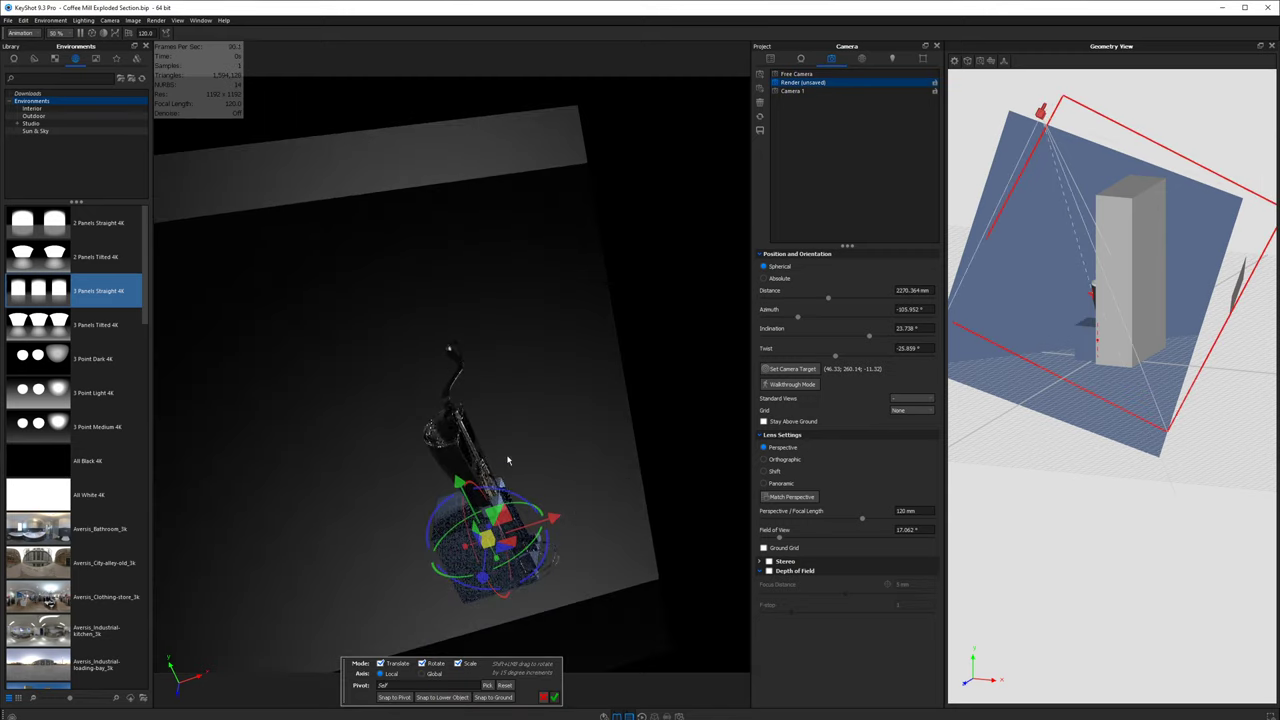
left_click_drag(487, 538, 498, 543)
left_click_drag(679, 384, 560, 443)
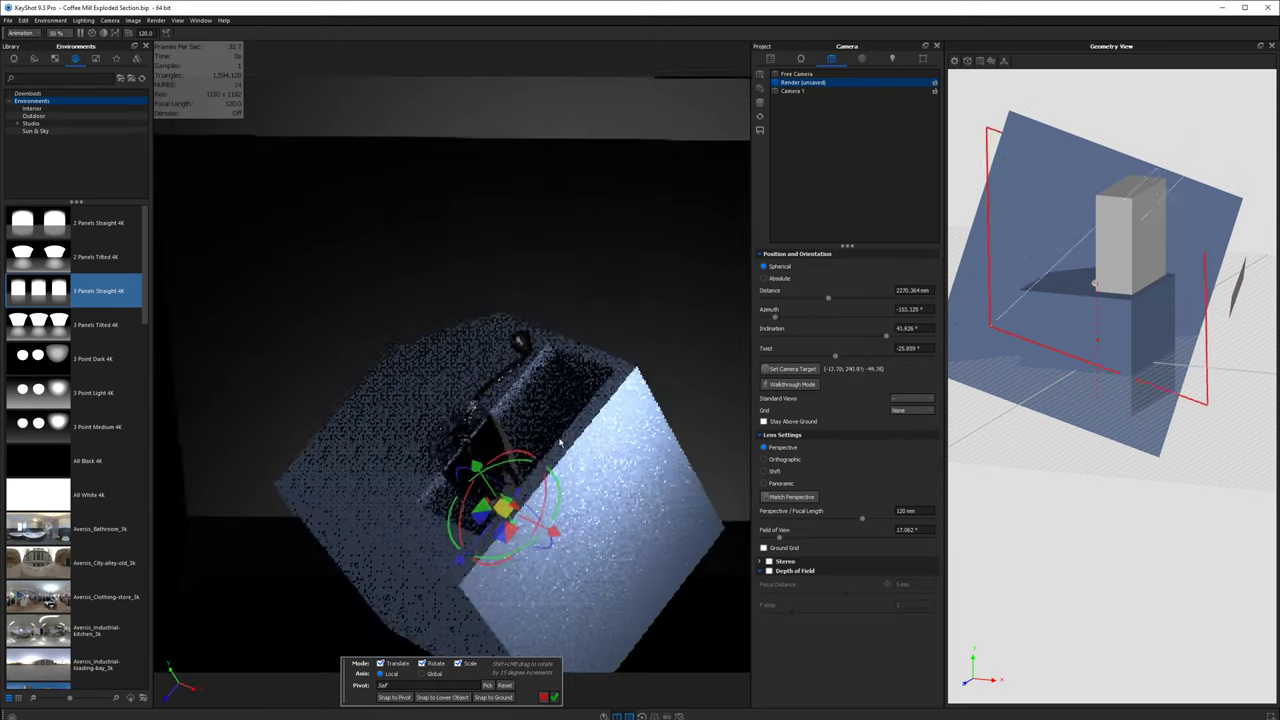
left_click_drag(475, 467, 460, 427)
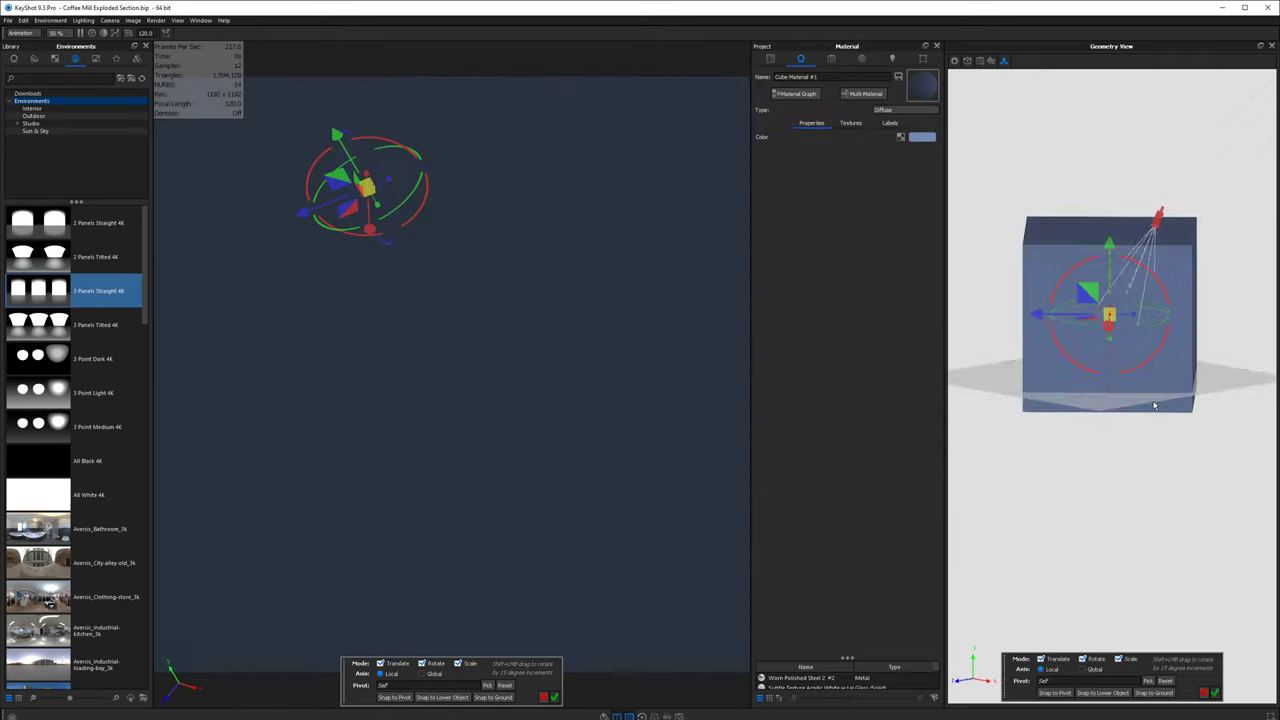
left_click_drag(1153, 403, 1153, 411)
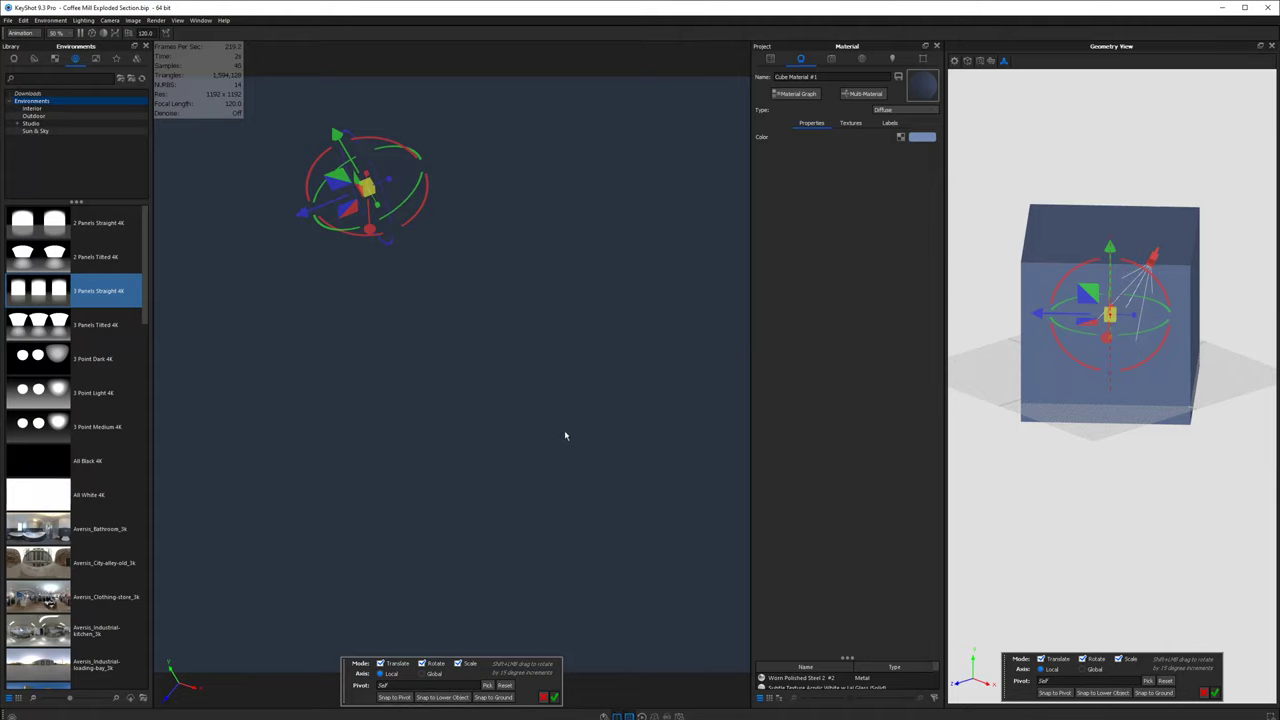
left_click_drag(1251, 494, 1117, 513)
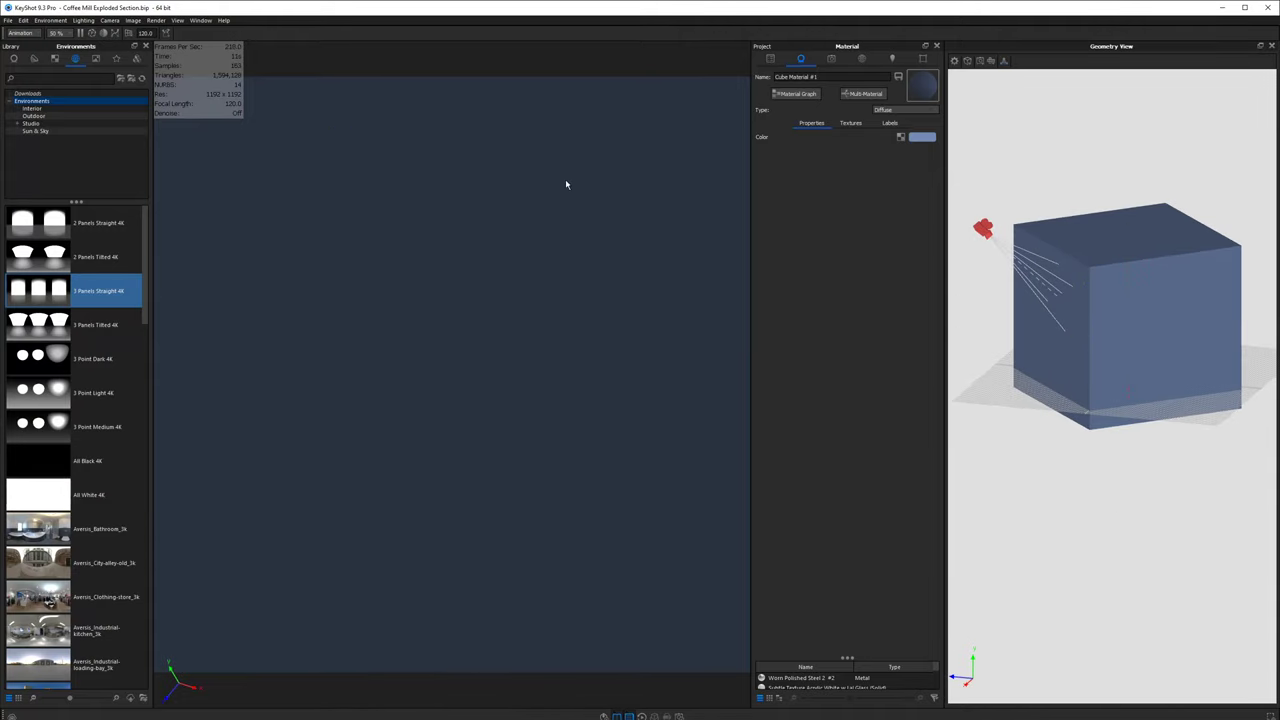
- Open the enclosing cube's material graph and set its Diffuse colour to a near-white grey
left_click(923, 111)
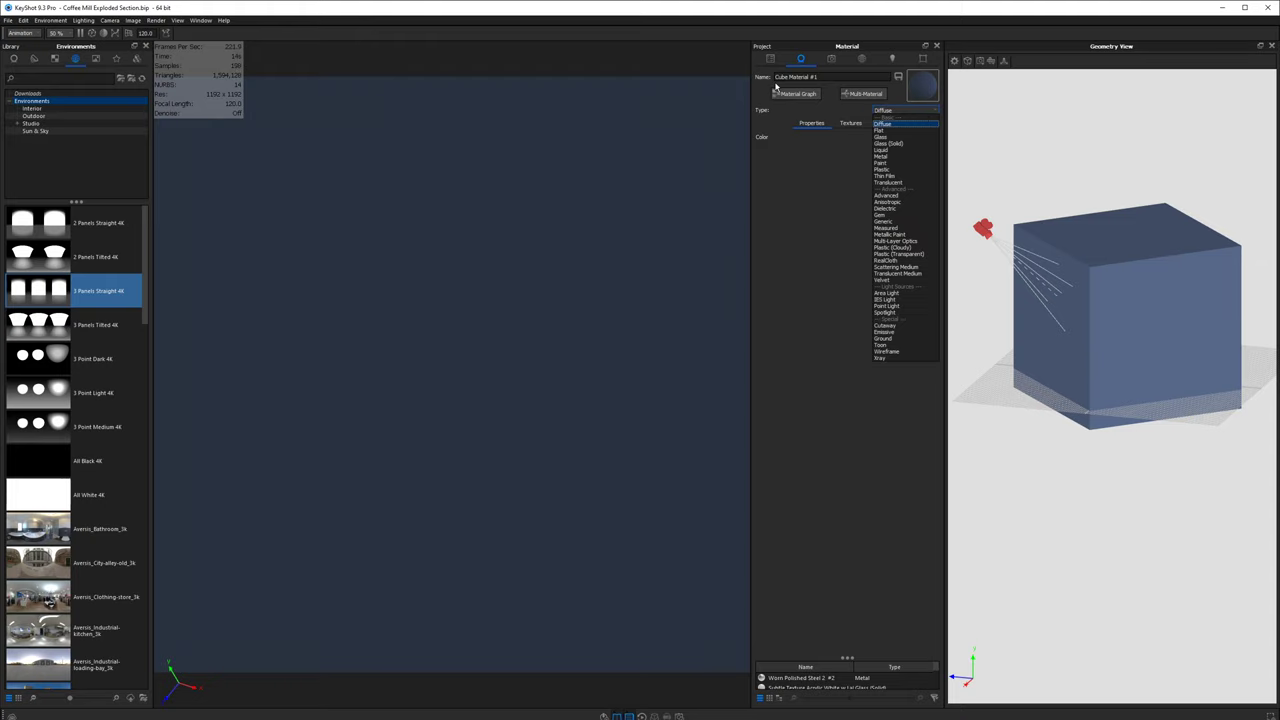
left_click(790, 92)
left_click(870, 347)
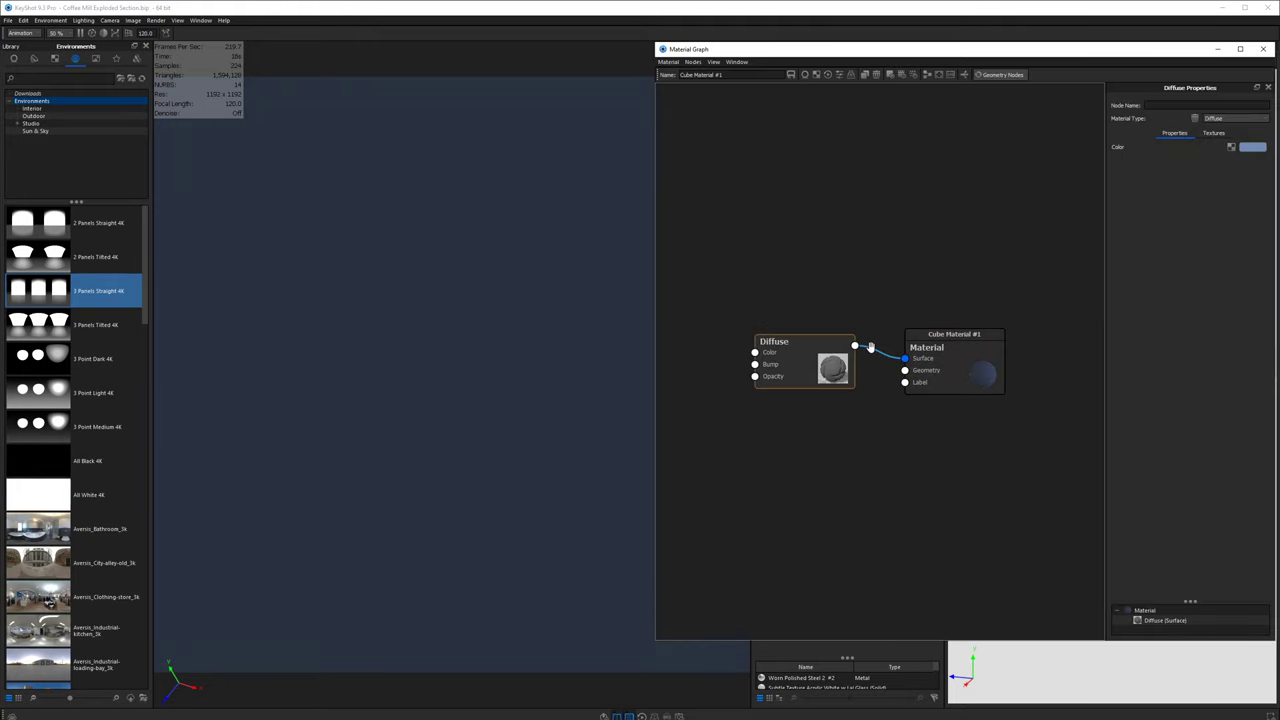
left_click(1253, 147)
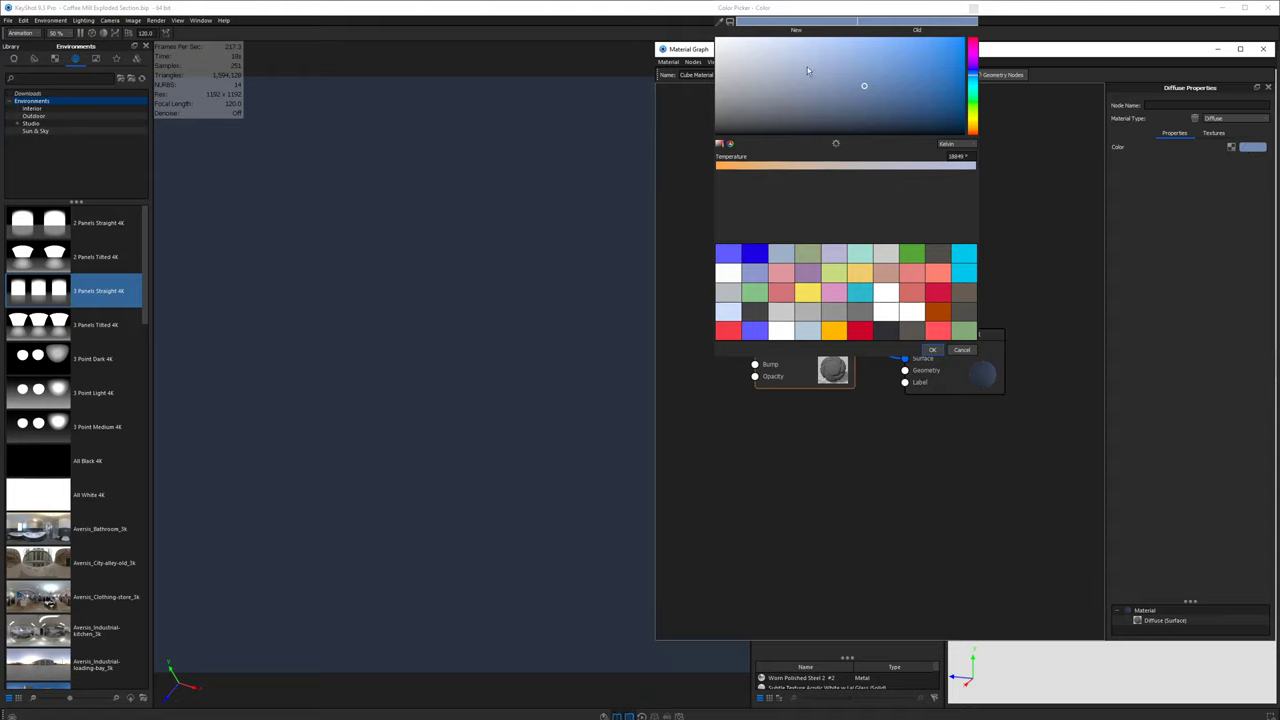
left_click(731, 58)
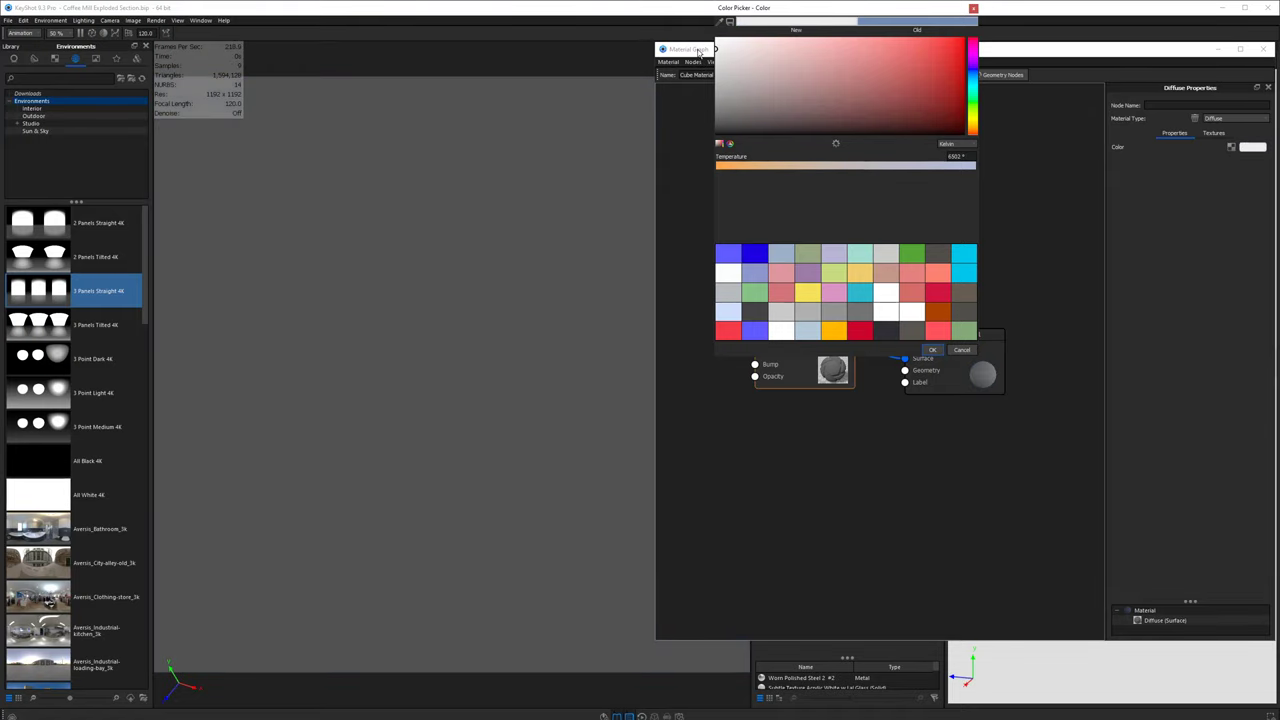
left_click(932, 350)
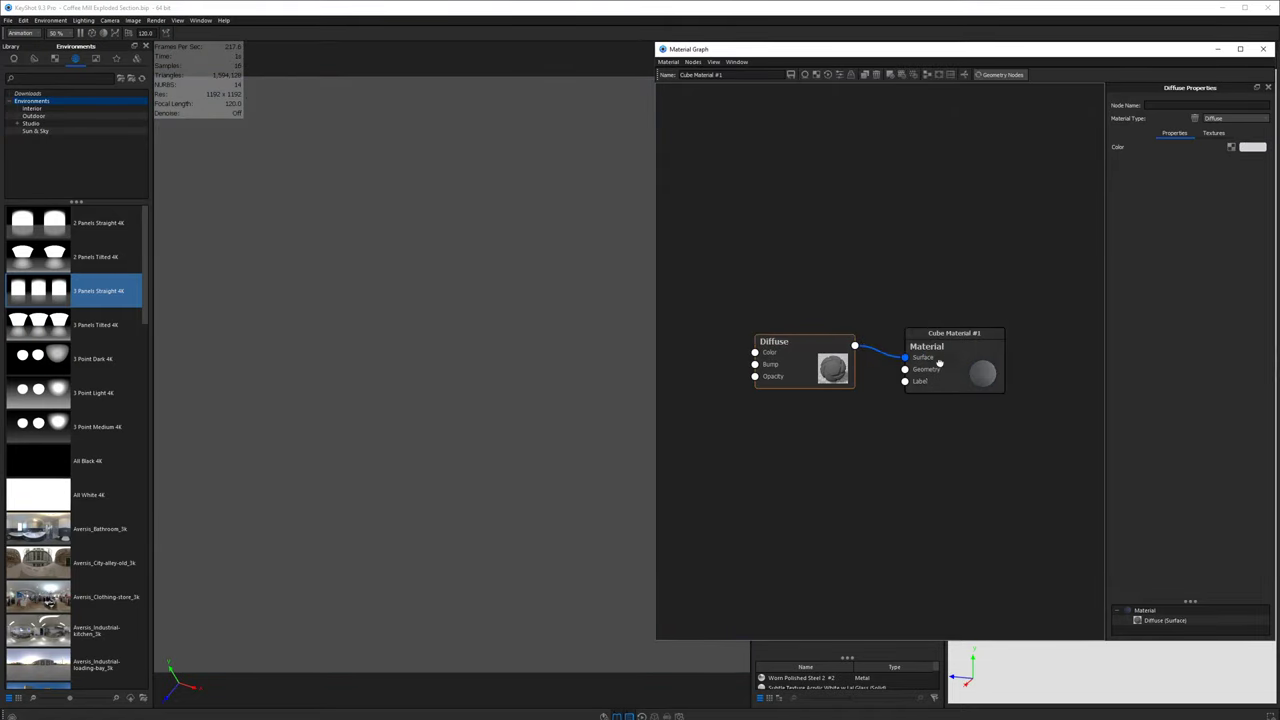
- Add a Flakes geometry node below the Diffuse node, connect it to the material's Geometry input, and execute it
left_click_drag(939, 363, 990, 252)
left_click_drag(792, 360, 808, 240)
right_click(803, 318)
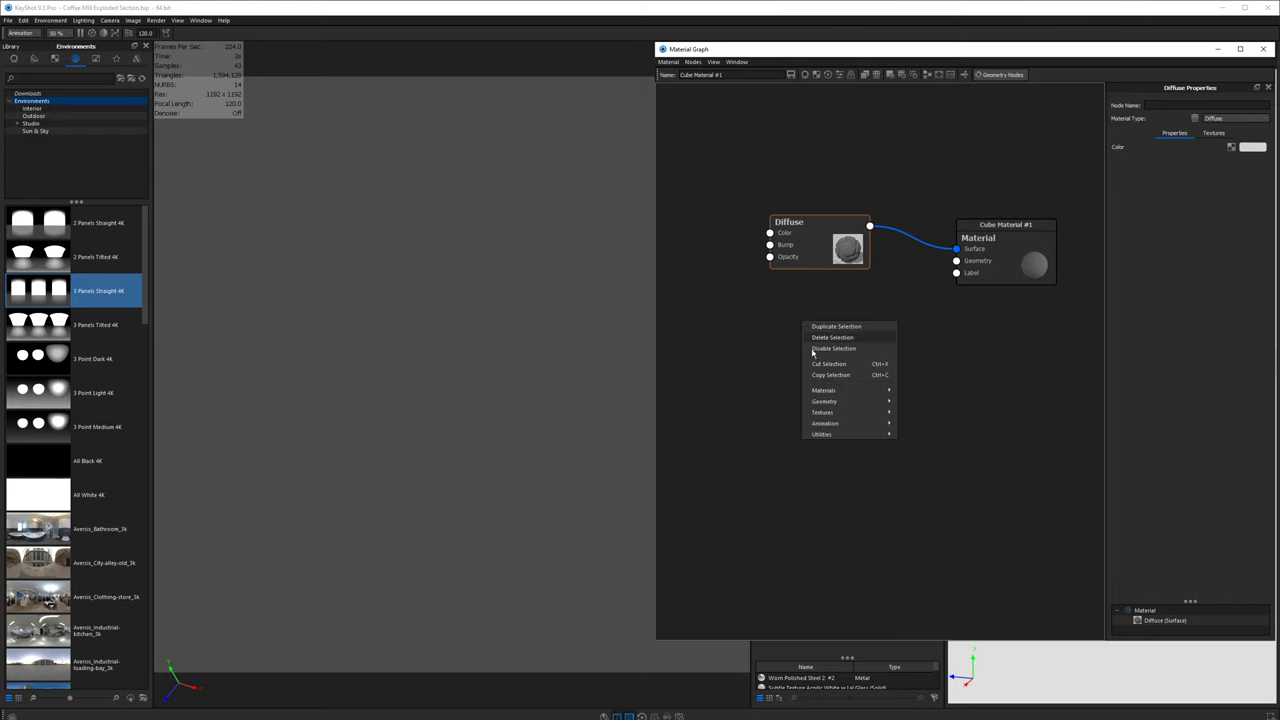
mouse_move(870, 401)
left_click(934, 423)
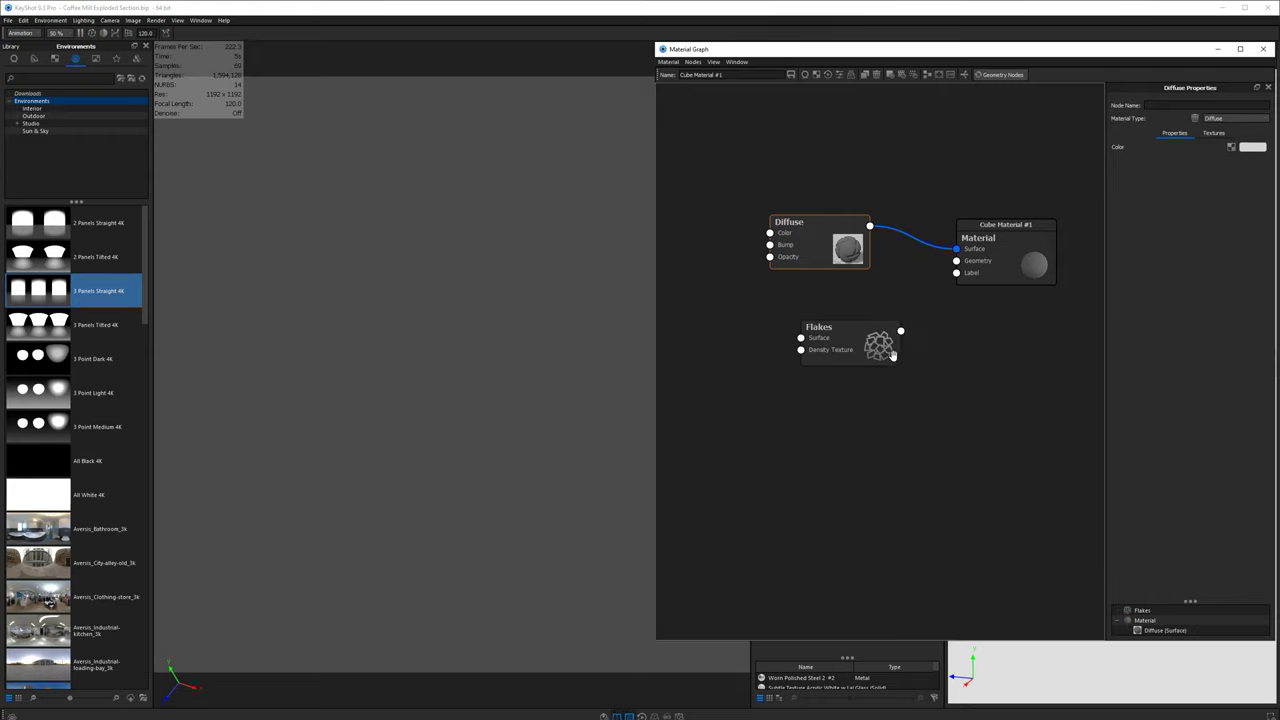
left_click_drag(900, 331, 956, 260)
left_click_drag(859, 326, 832, 306)
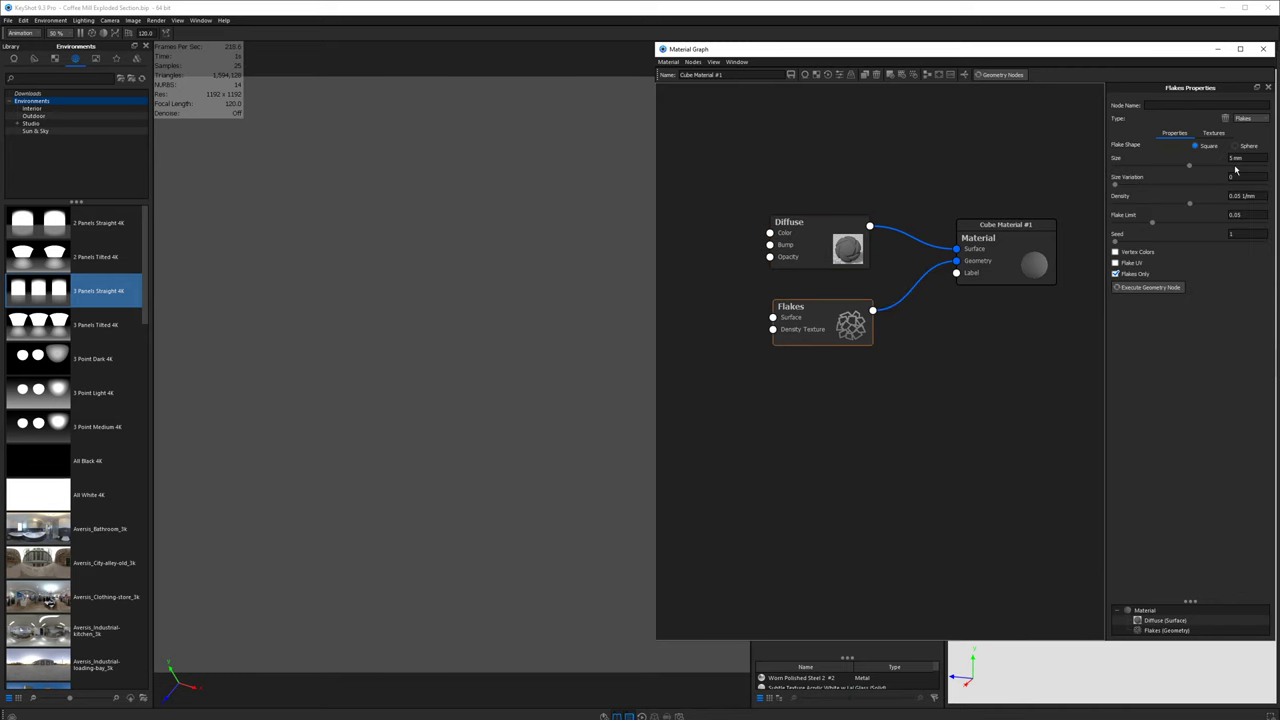
left_click(1164, 289)
- Set the flake size to 0.3 mm, regenerate the flakes, and apply a size variation of 2
left_click_drag(657, 343, 783, 343)
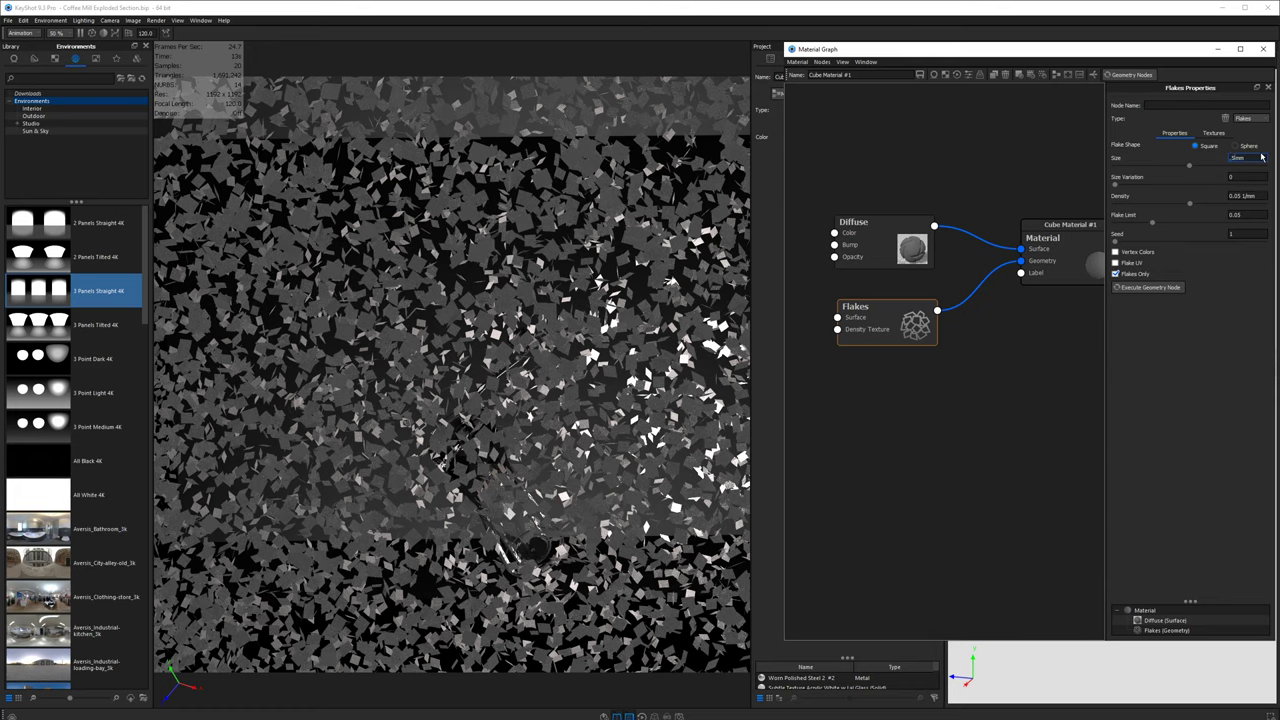
left_click(1171, 289)
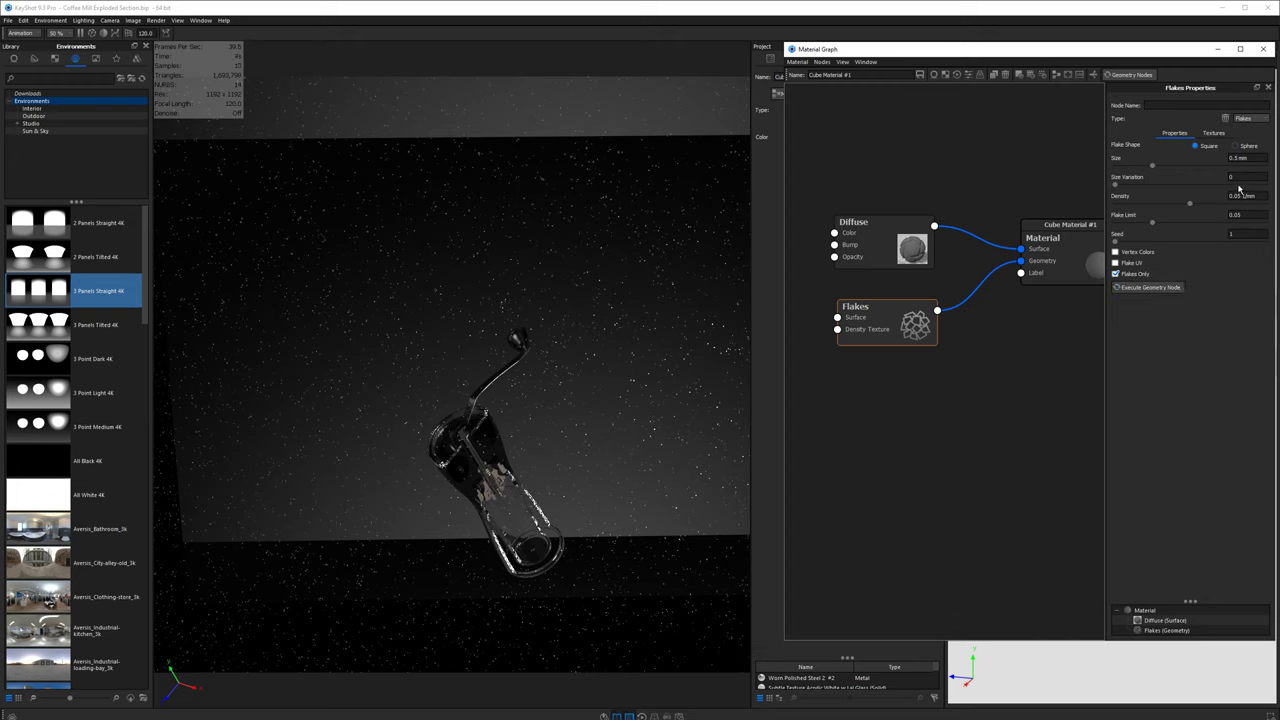
left_click_drag(1241, 177, 1203, 184)
type("2")
left_click(737, 53)
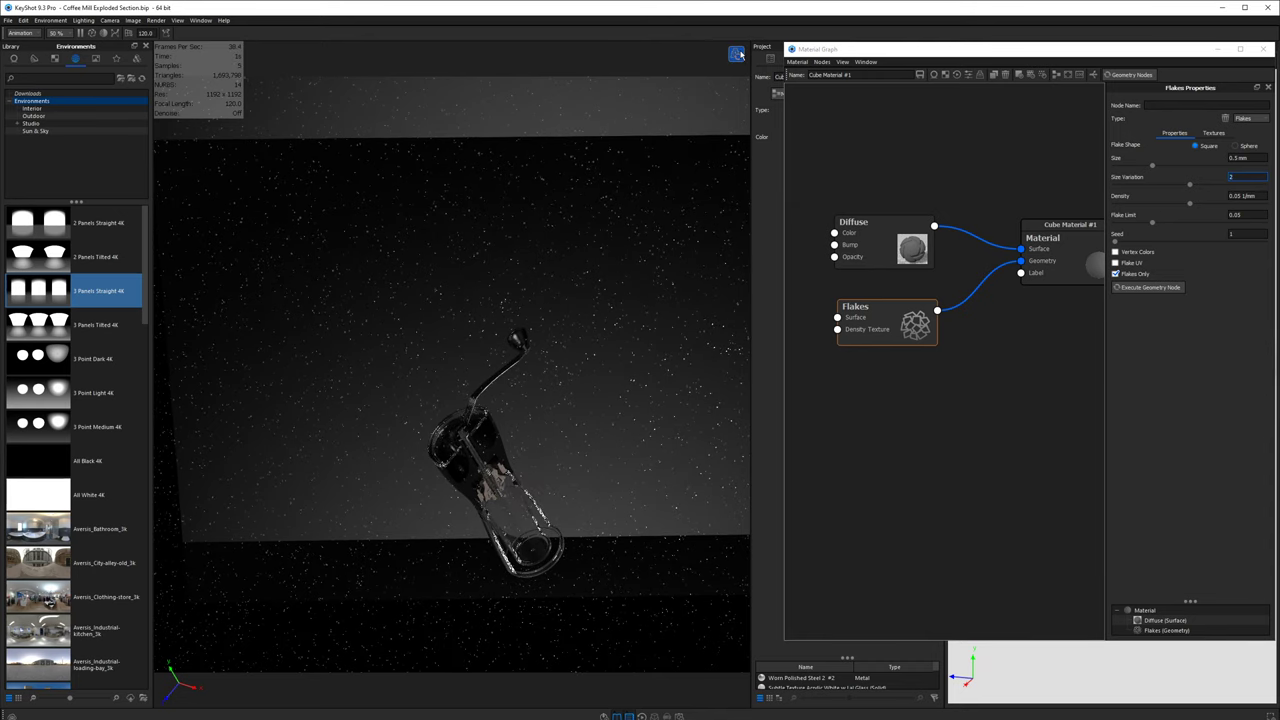
- Set the flake size to 0.1 mm and the density to 0.03 1/mm, and regenerate the flakes
left_click(1243, 196)
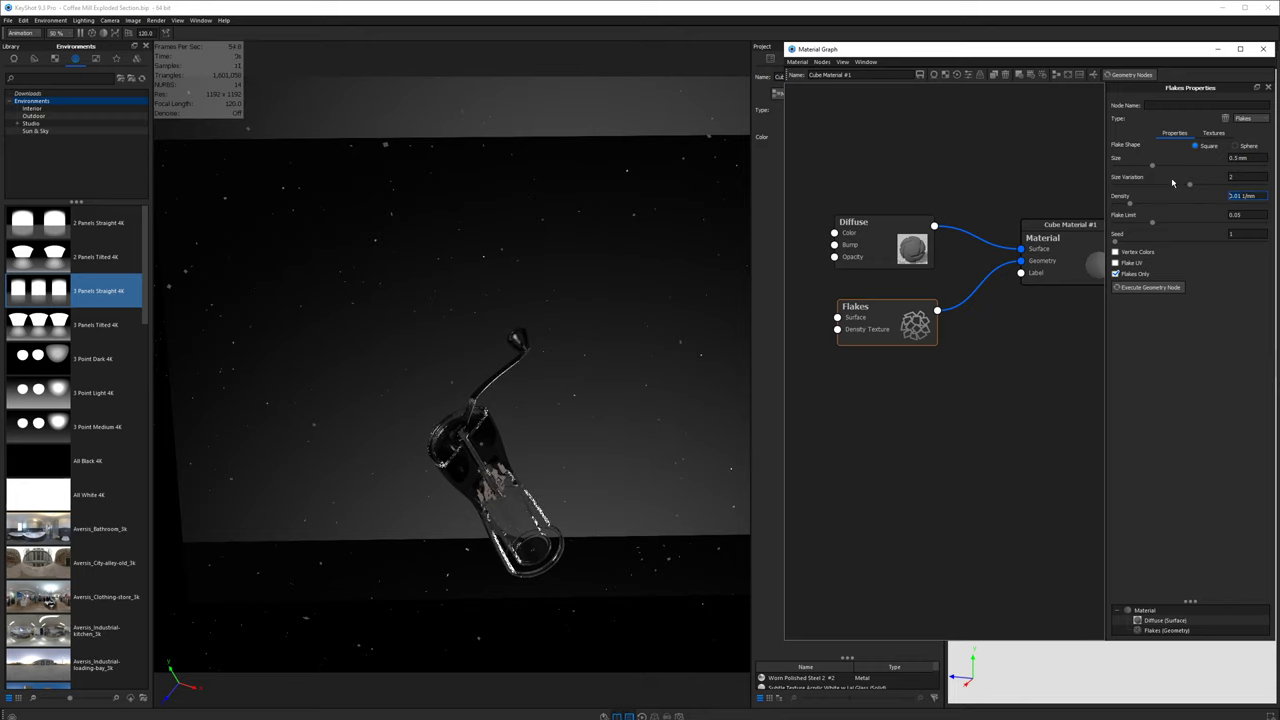
left_click(1236, 157)
left_click(1137, 288)
left_click(1237, 198)
key("BackSpace")
type("3")
left_click(1165, 288)
- Darken the Diffuse node's colour to a medium grey and close the material graph
left_click(880, 244)
left_click(1253, 147)
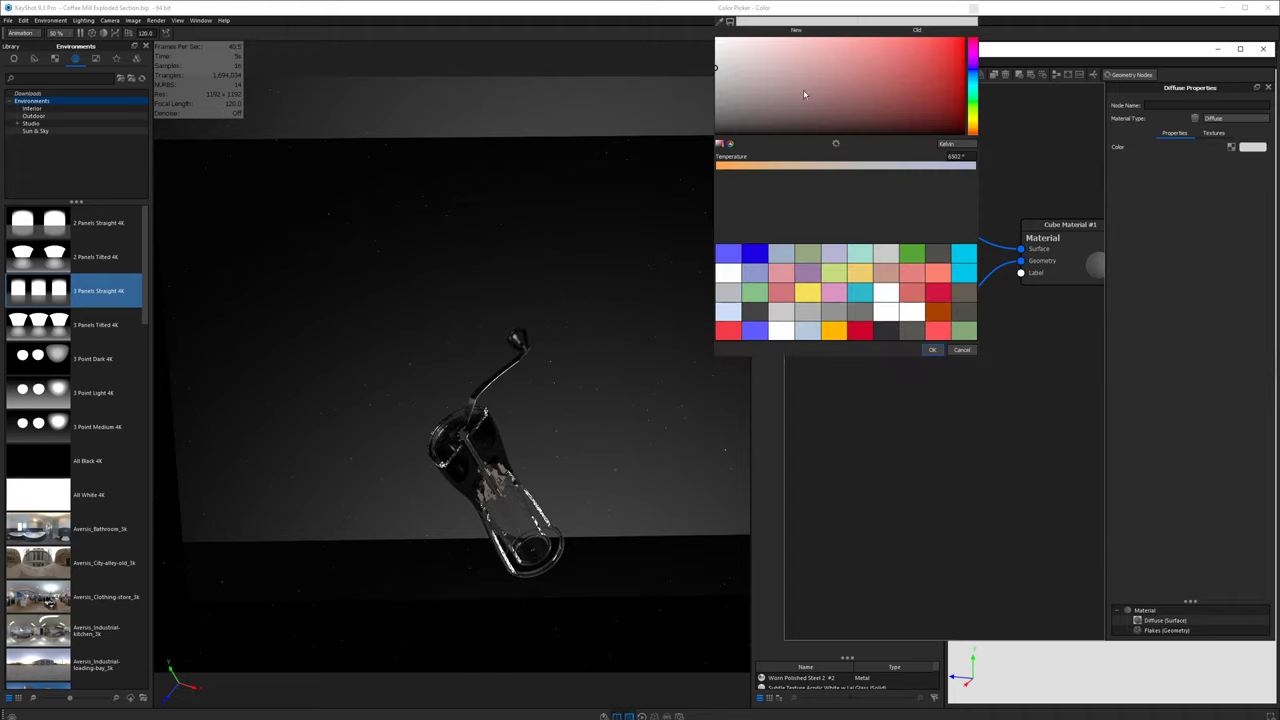
left_click(932, 350)
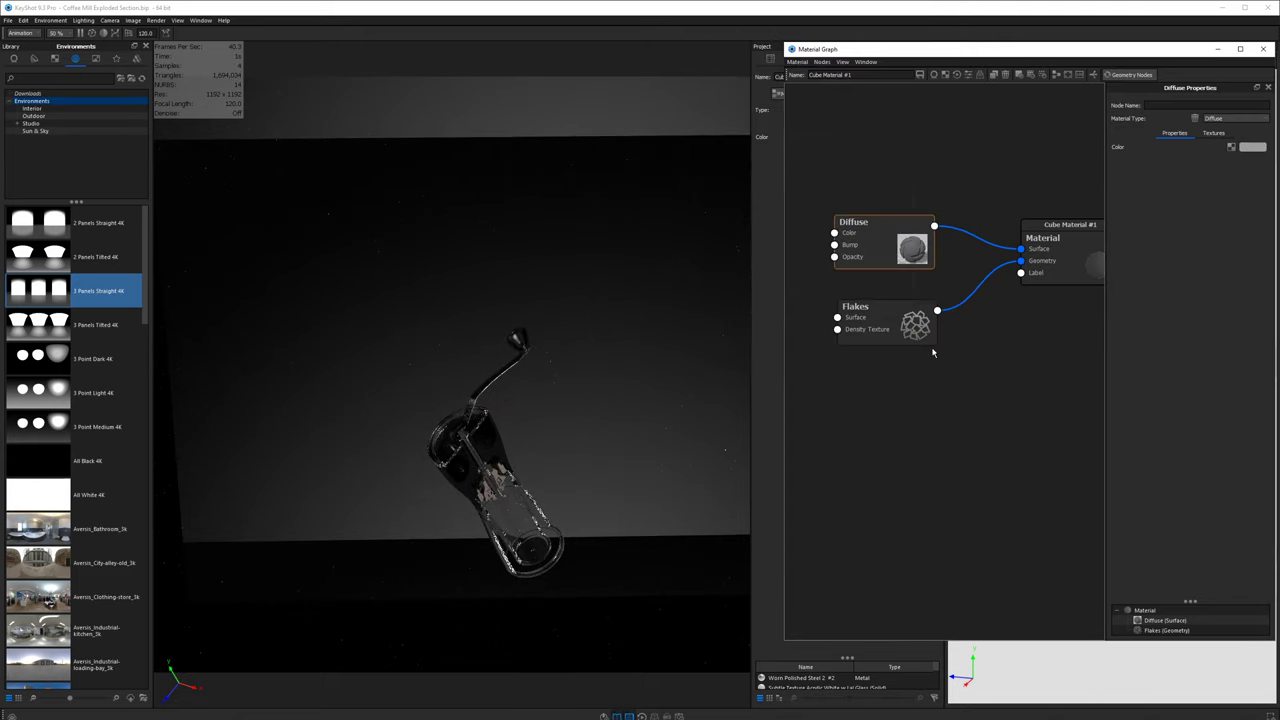
left_click(1263, 49)
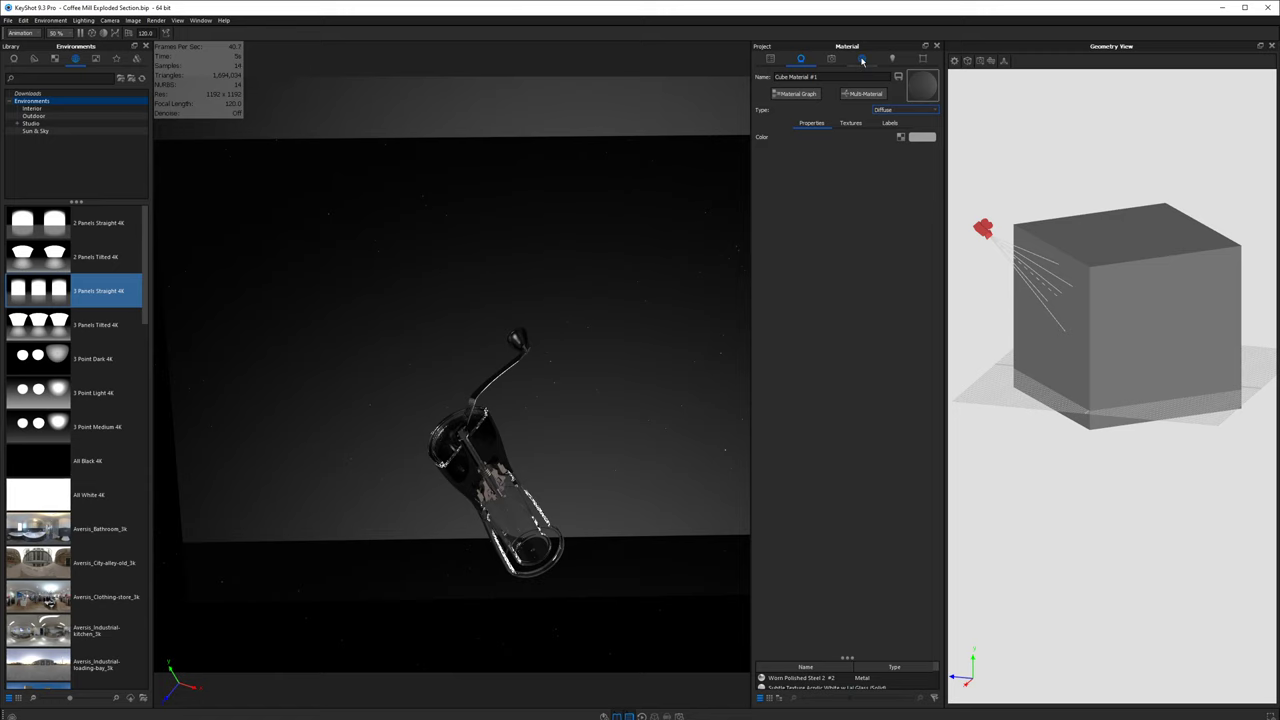
- Restore the saved Render camera view and show the exploded grinder at 1 second on the animation timeline
left_click(832, 60)
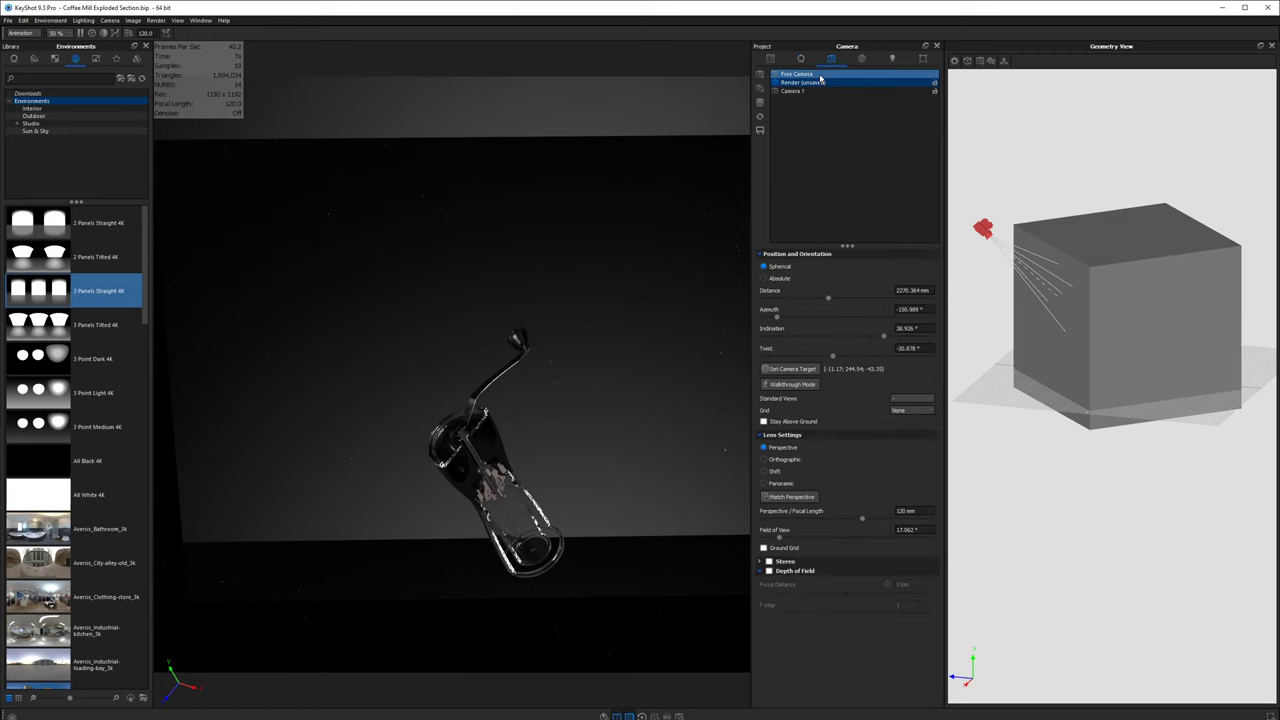
left_click(800, 82)
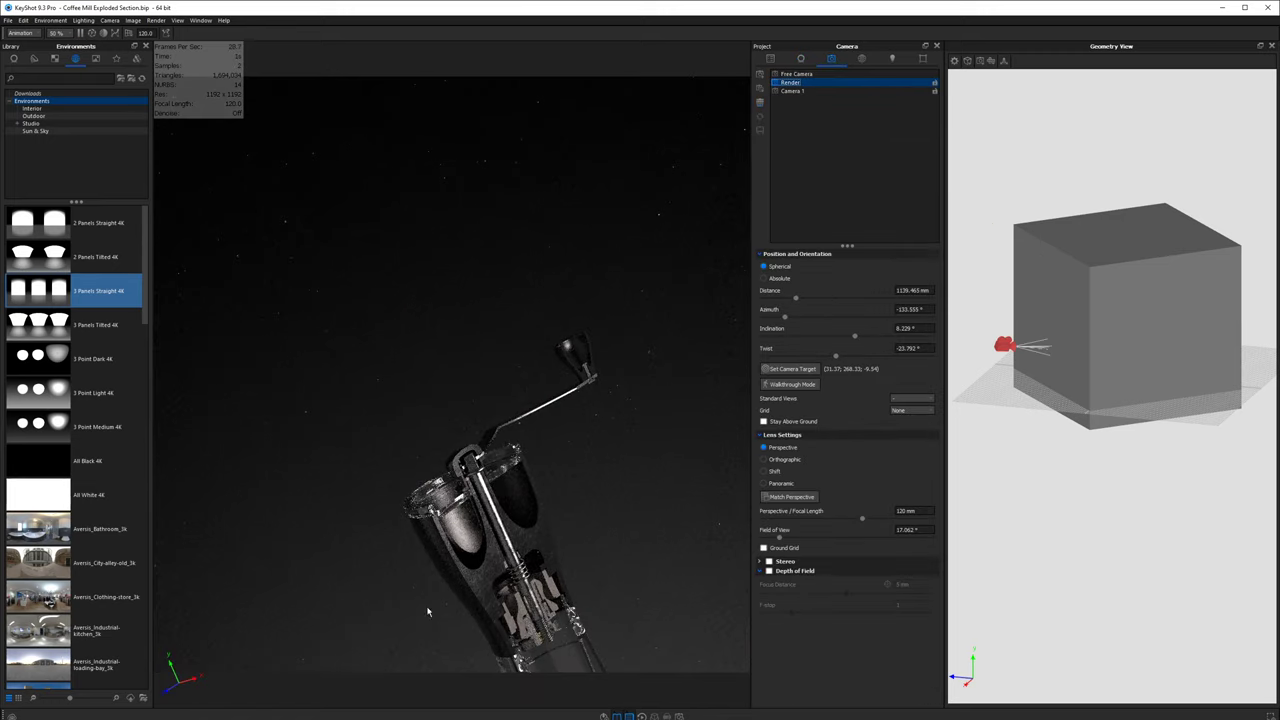
left_click(641, 716)
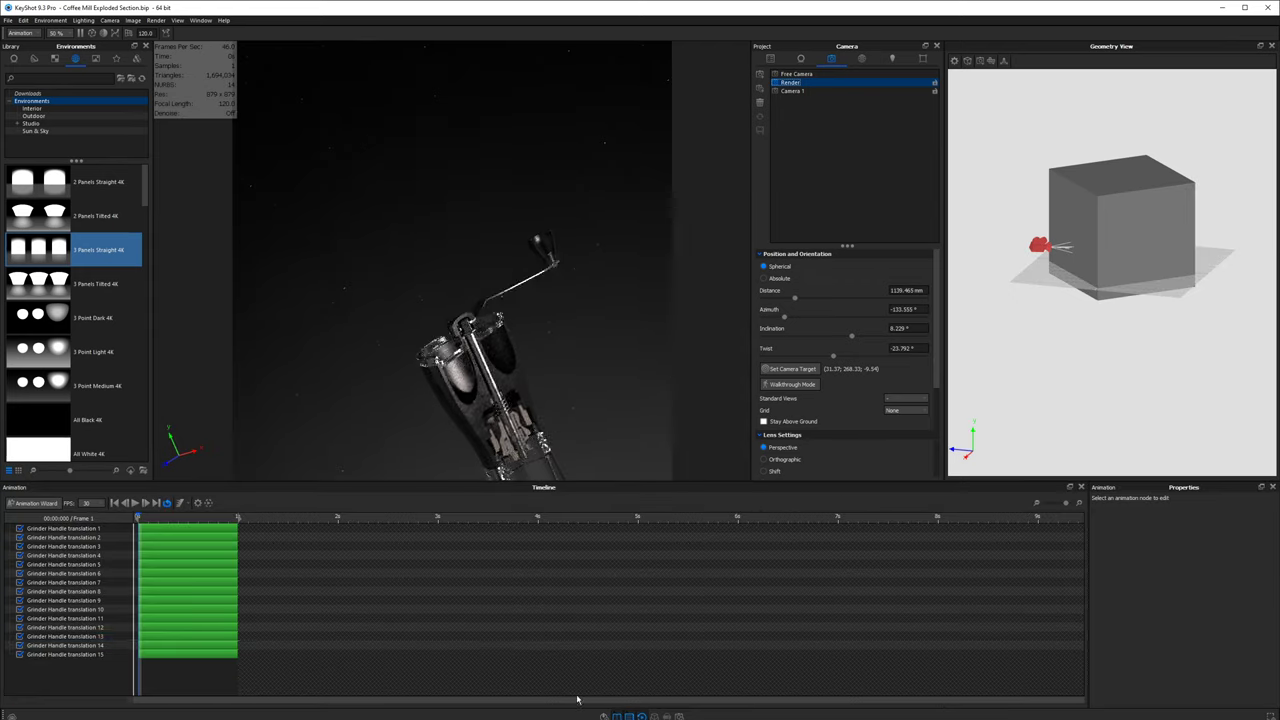
left_click_drag(137, 516, 238, 516)
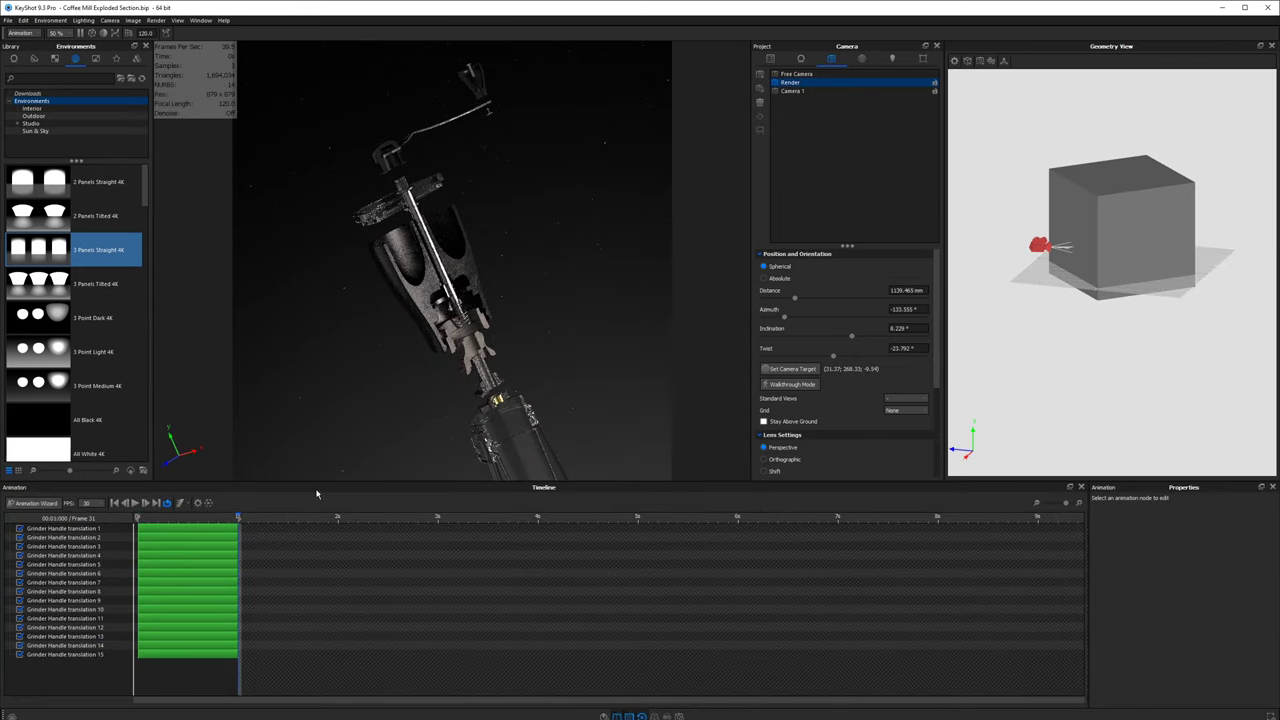
left_click_drag(317, 481, 325, 626)
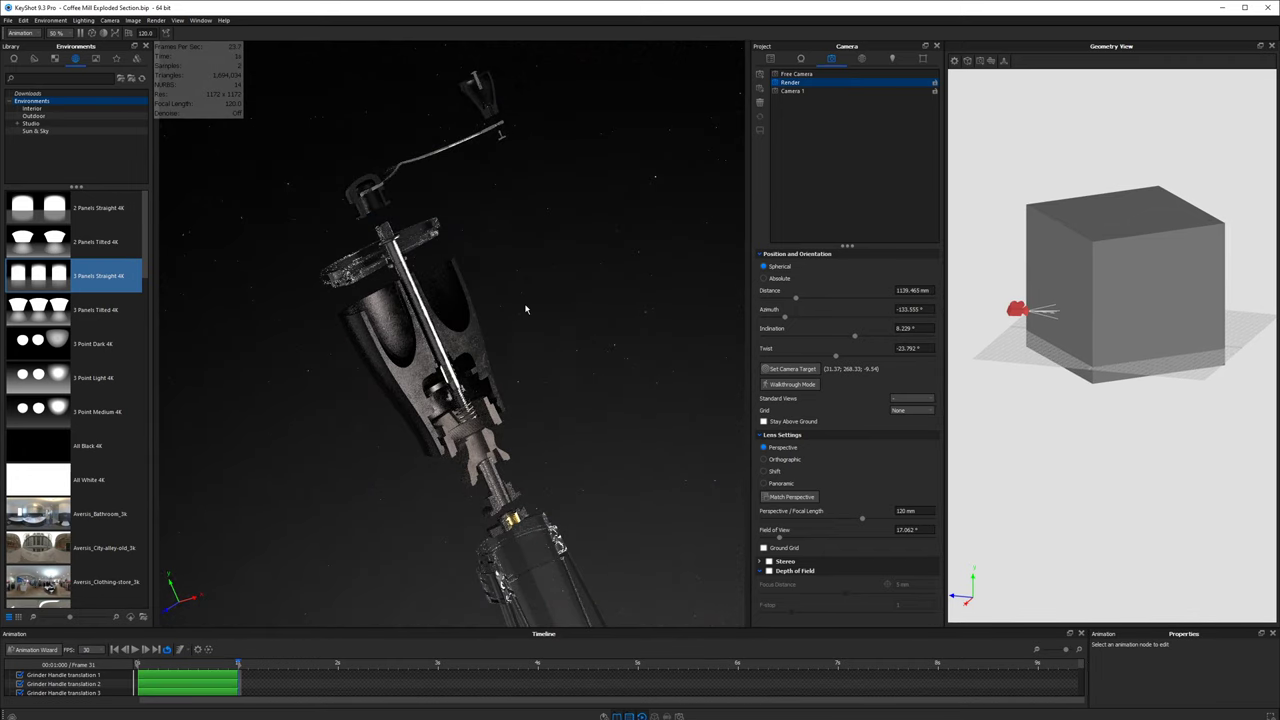
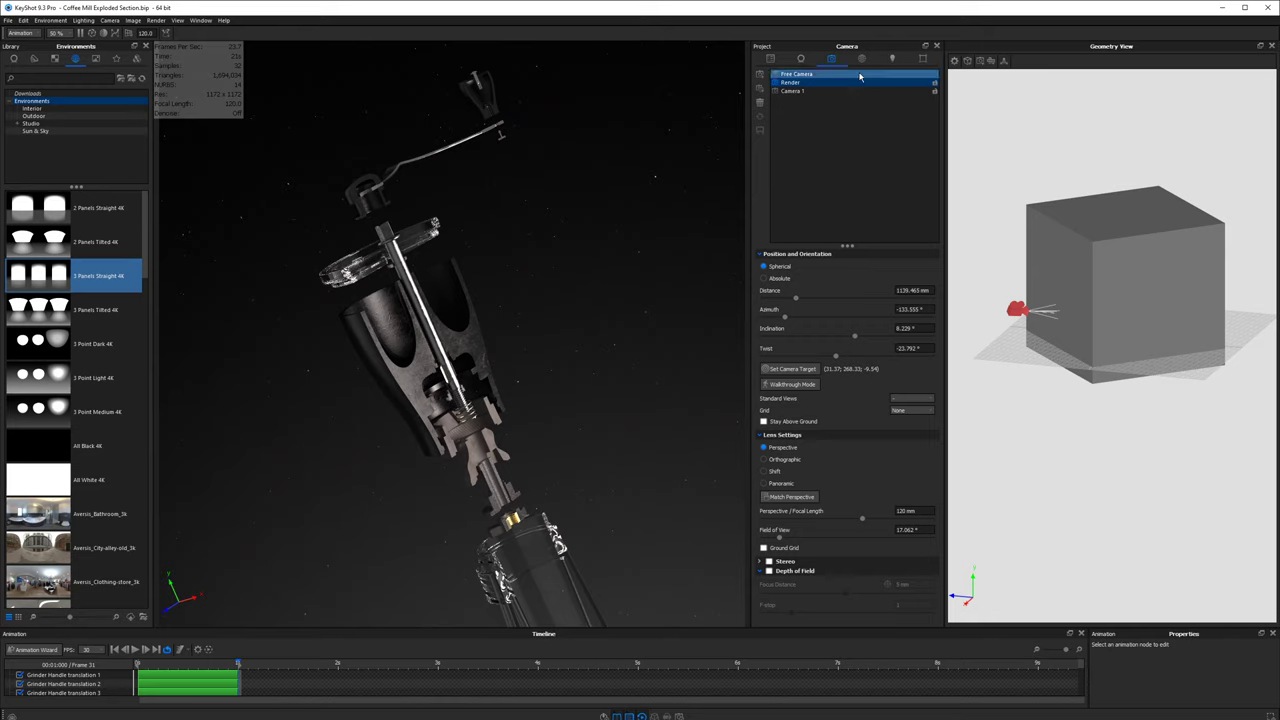
- Reopen the cube's material graph, set the flakes' size variation to 4 and size to 0.08 mm, and regenerate them
double_click(1135, 261)
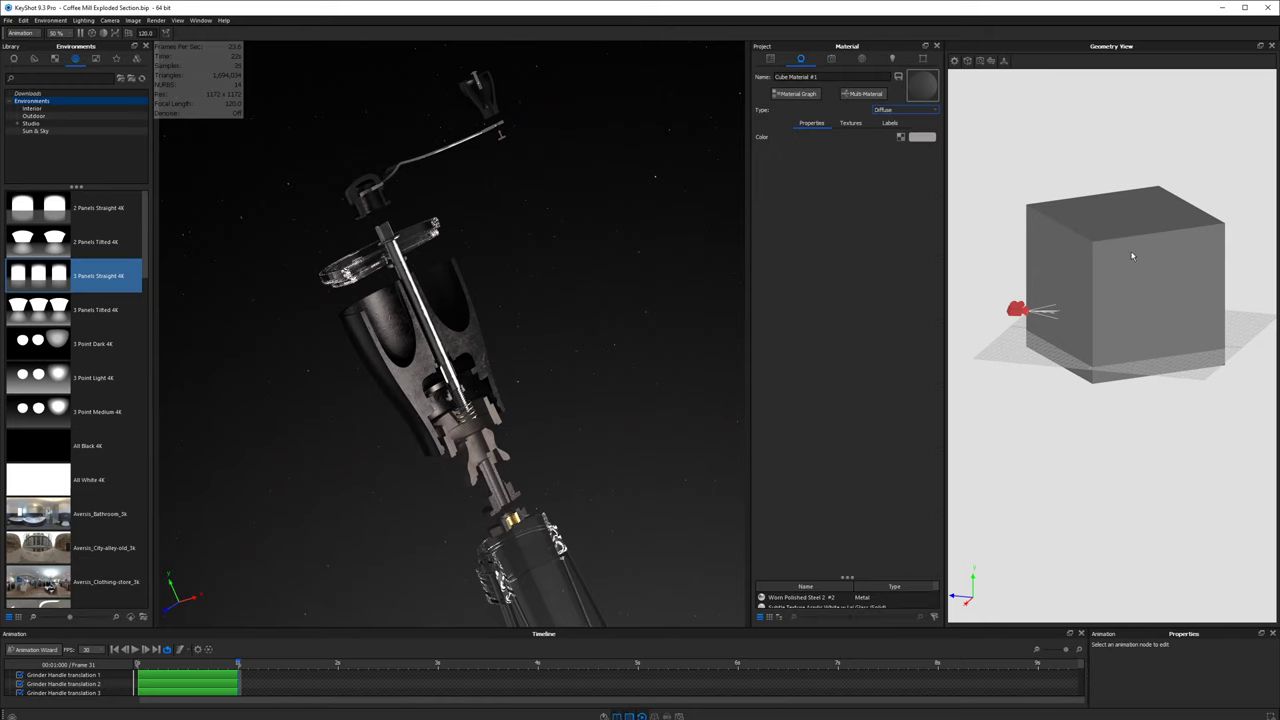
left_click(790, 96)
double_click(1235, 177)
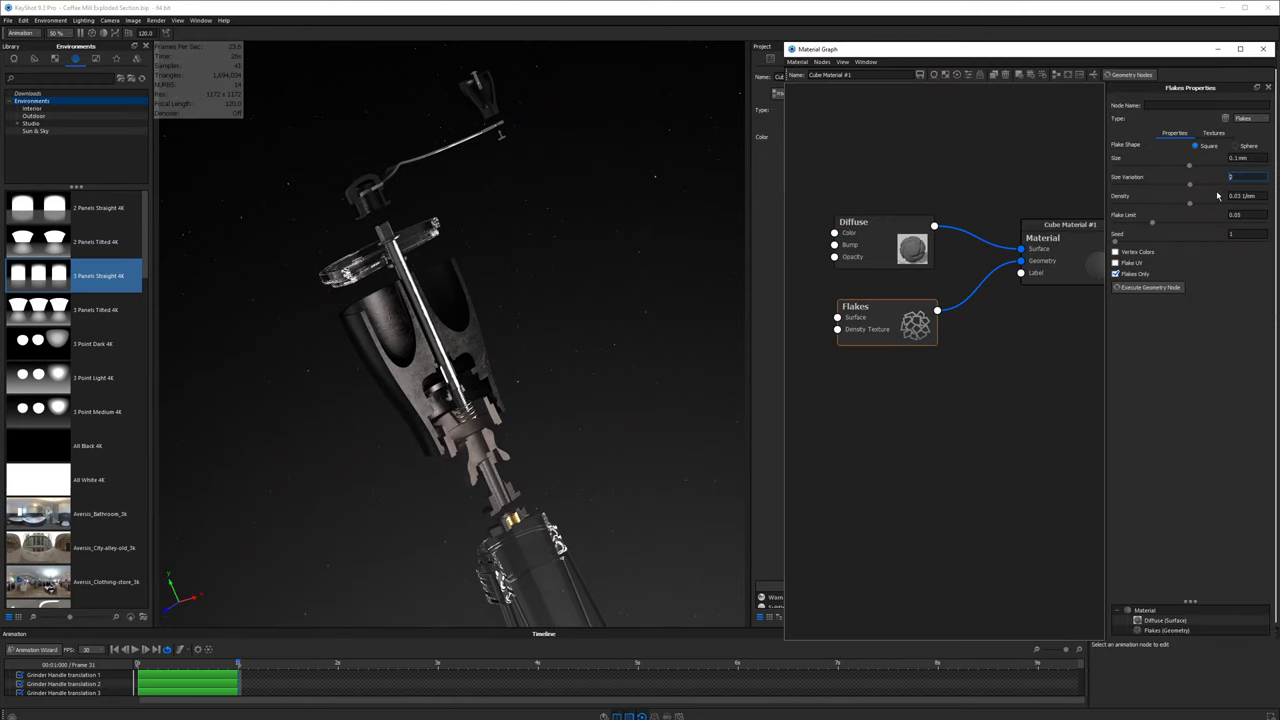
type("5")
left_click(1151, 288)
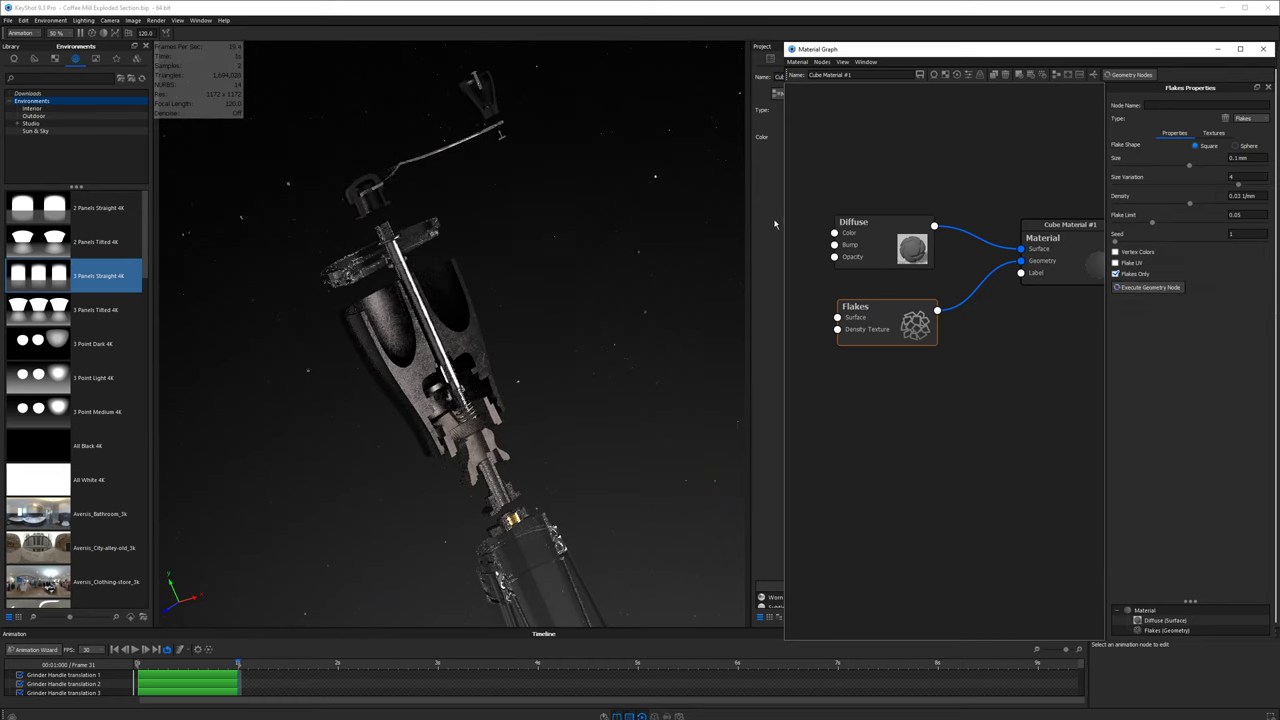
left_click(1235, 158)
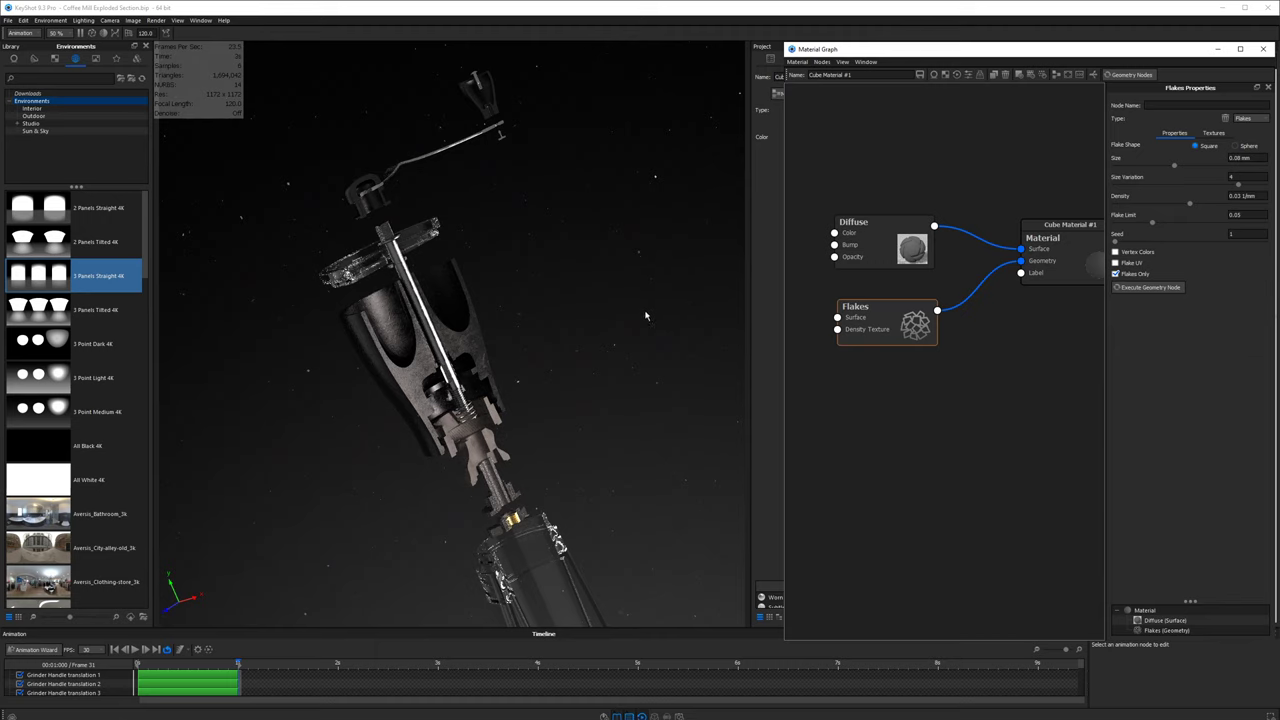
left_click(1263, 48)
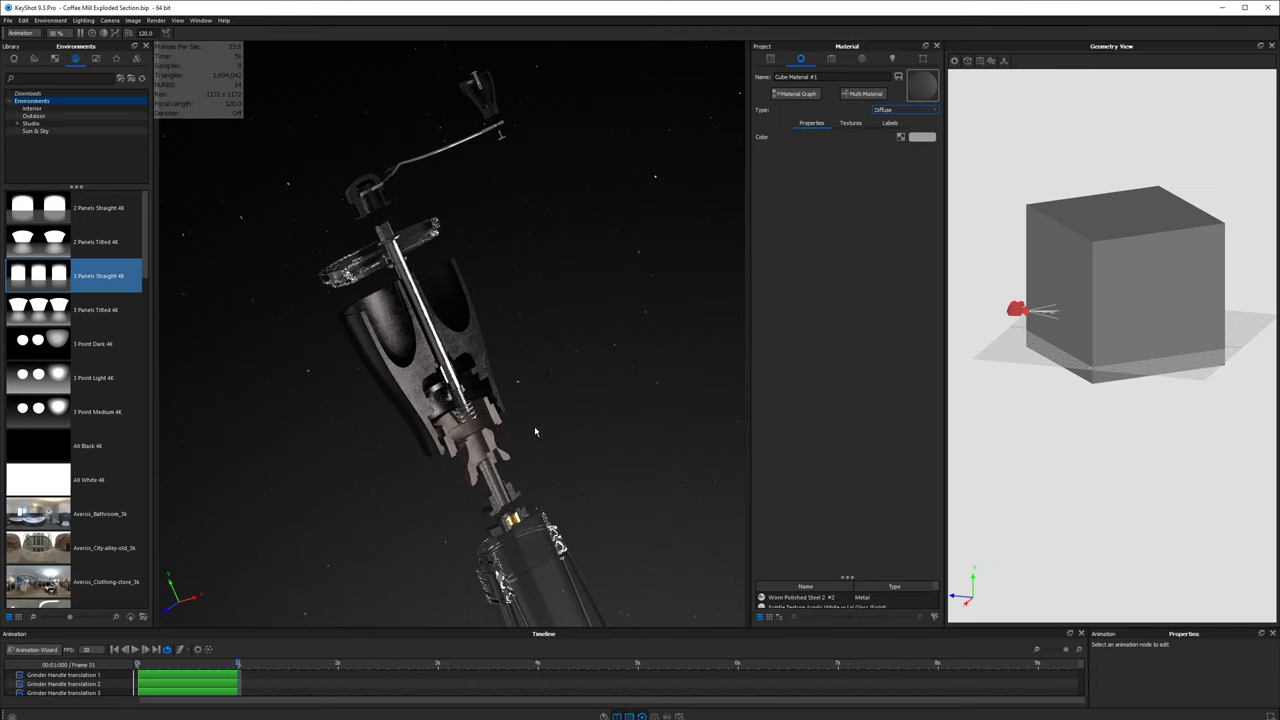
- Add a translation animation to the enclosing cube in the scene tree and enlarge the timeline area
left_click(770, 58)
scroll(897, 350, "down", 1)
left_click(897, 341)
left_click(1053, 260)
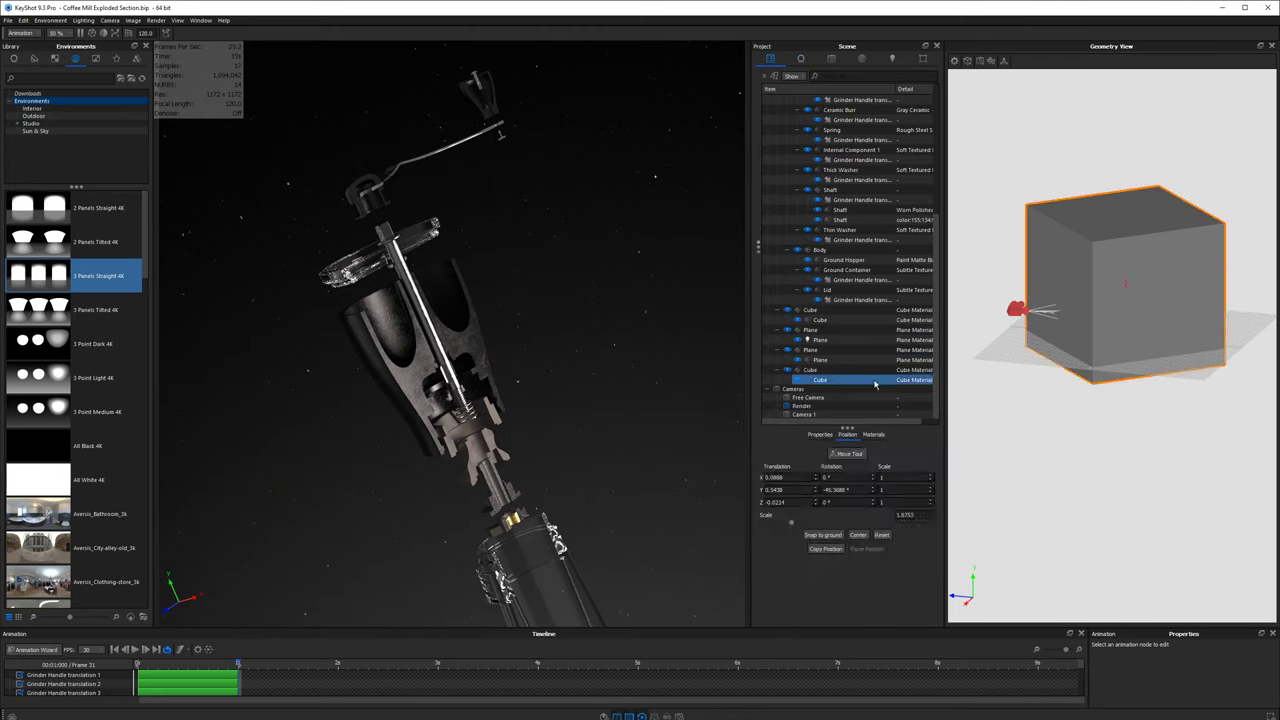
right_click(853, 379)
mouse_move(878, 392)
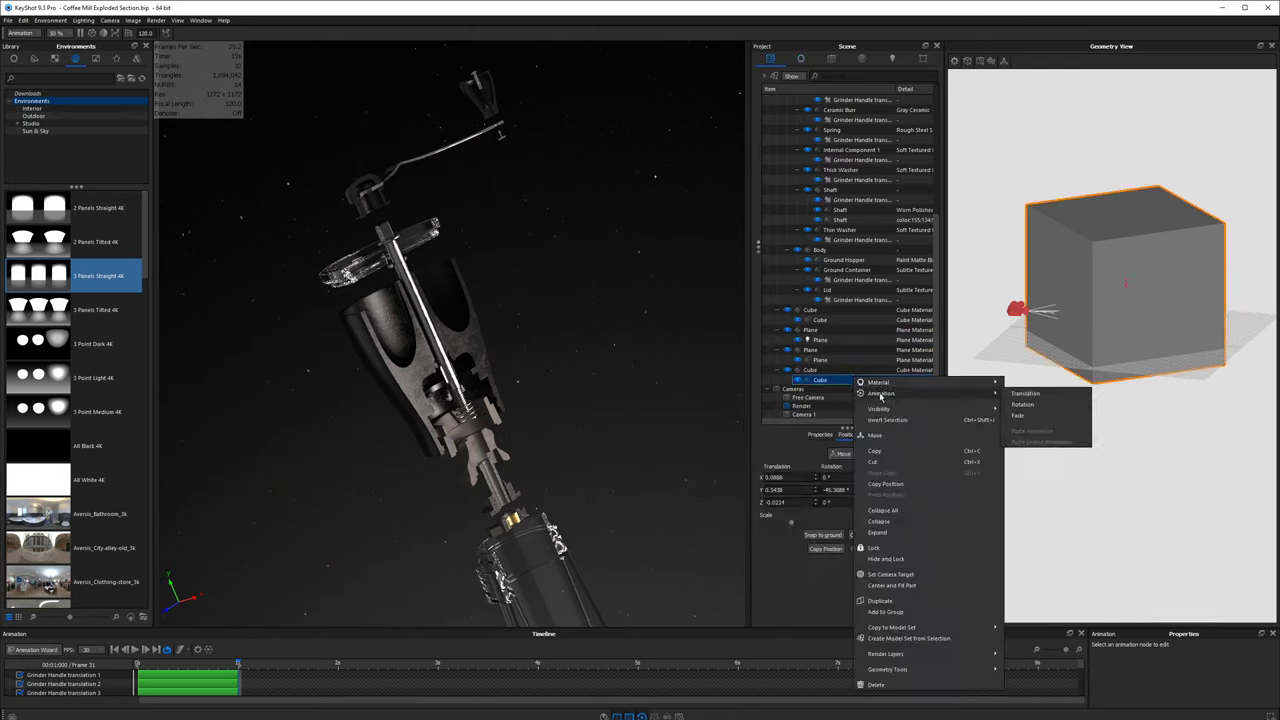
left_click(1025, 392)
left_click_drag(1161, 628, 1161, 572)
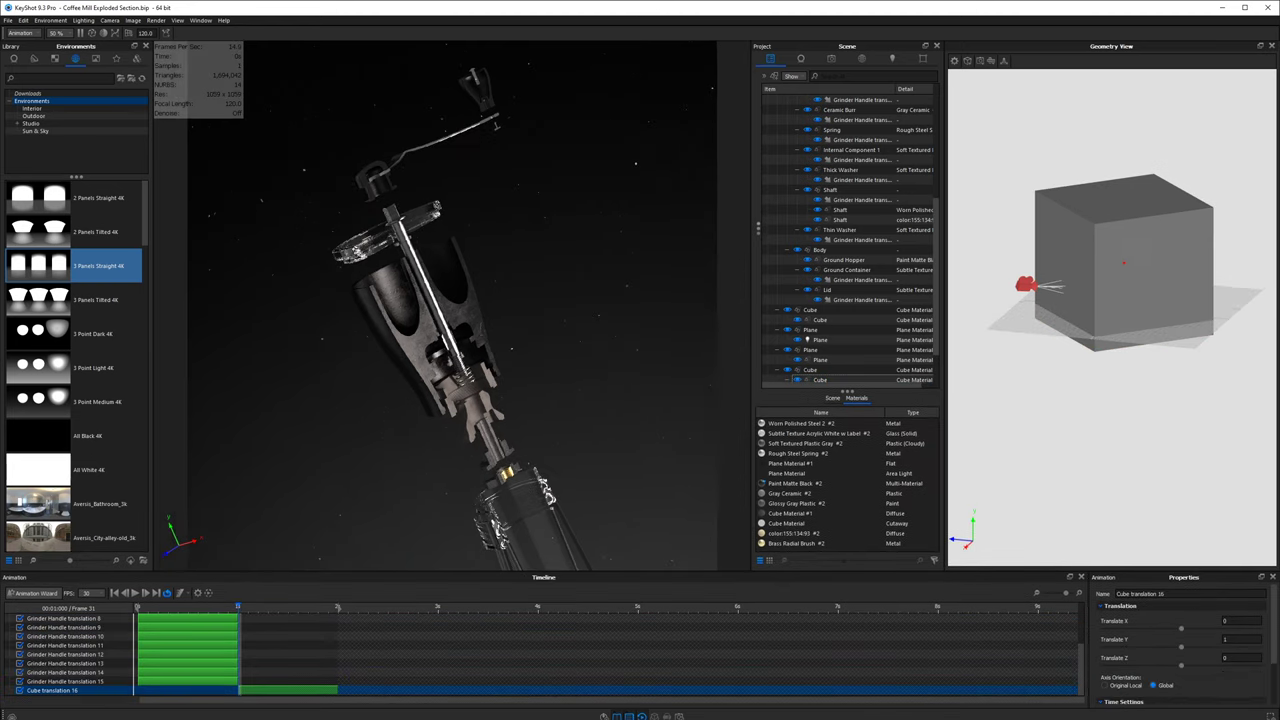
- Set the cube animation's Translate Y to -15
left_click(1229, 640)
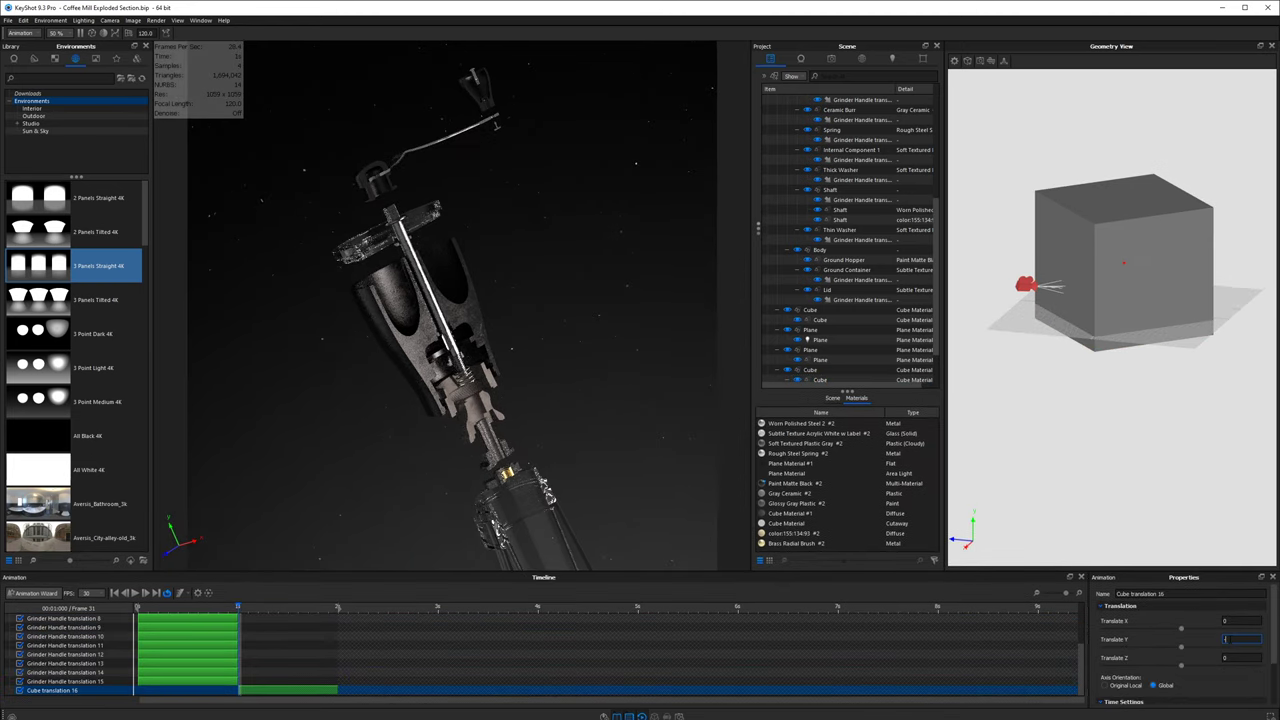
type("-15")
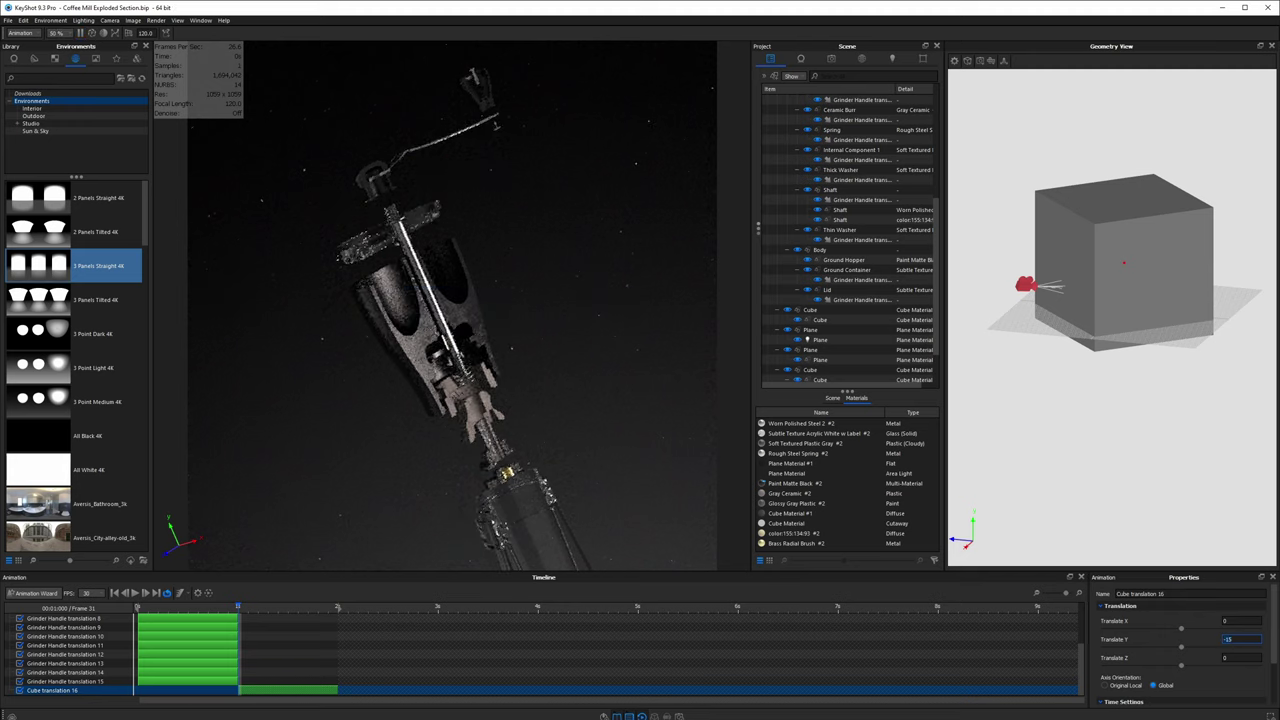
key("Return")
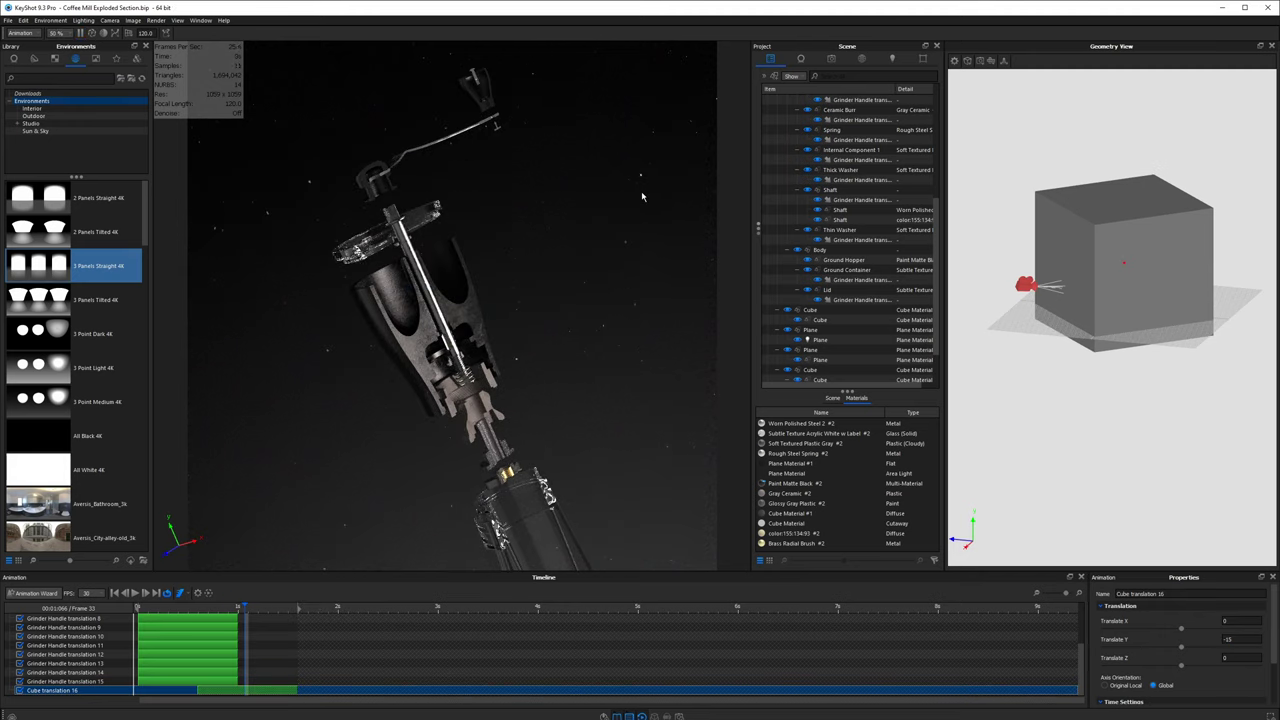
- Change the cube animation's Translate Y to -20 and preview the drifting flakes at frame 35
left_click(1240, 638)
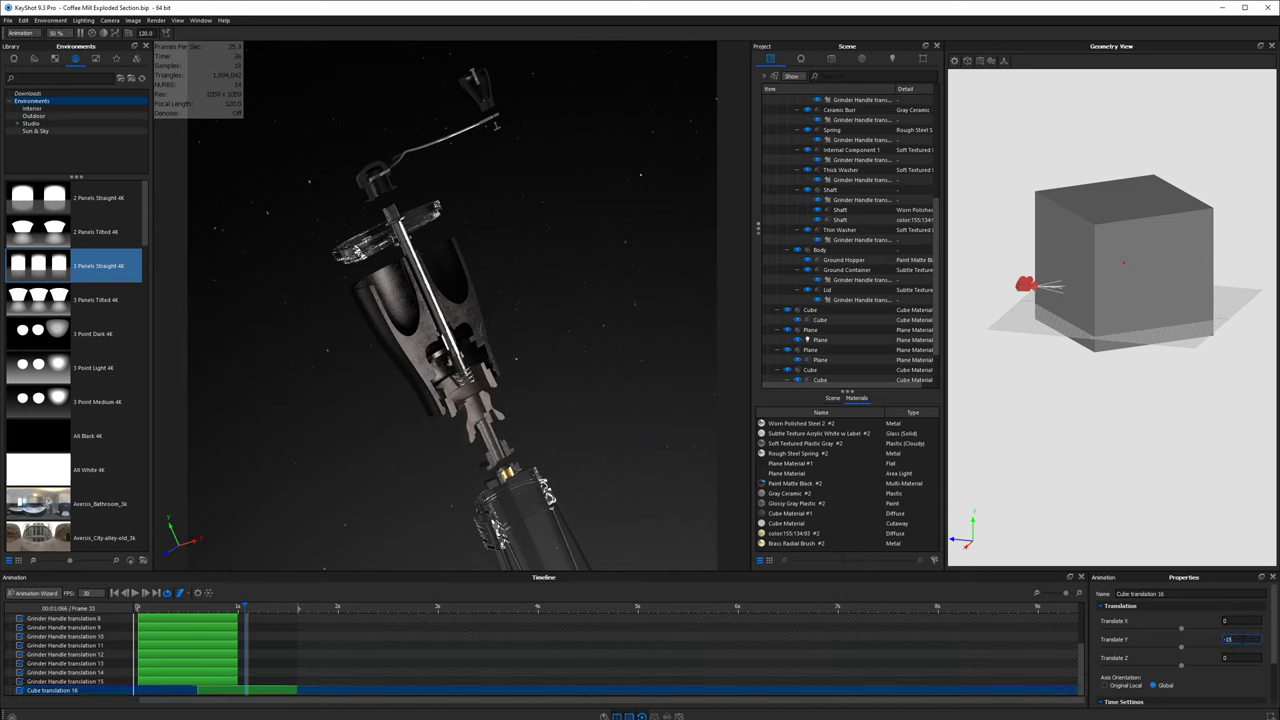
type("-20")
key("Return")
left_click_drag(246, 606, 252, 606)
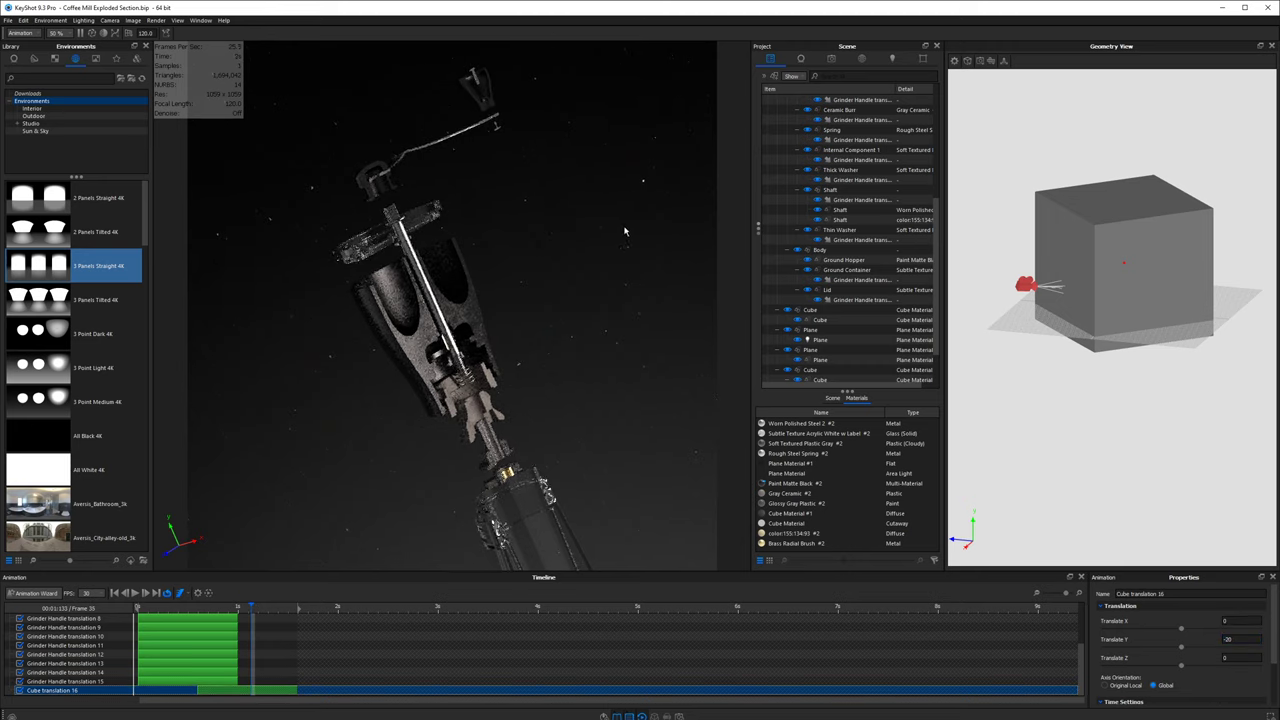
left_click_drag(1081, 214, 1096, 225)
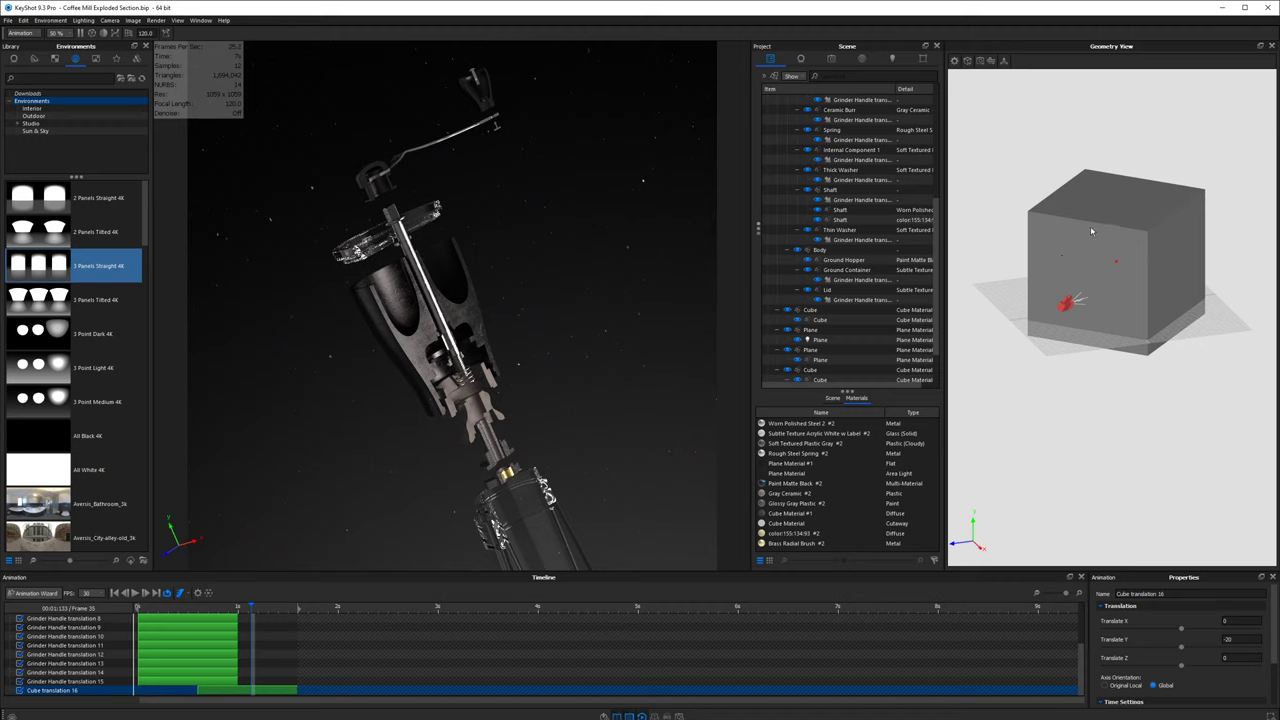
- Duplicate the cube that encloses the grinder in the scene tree
left_click(1093, 209)
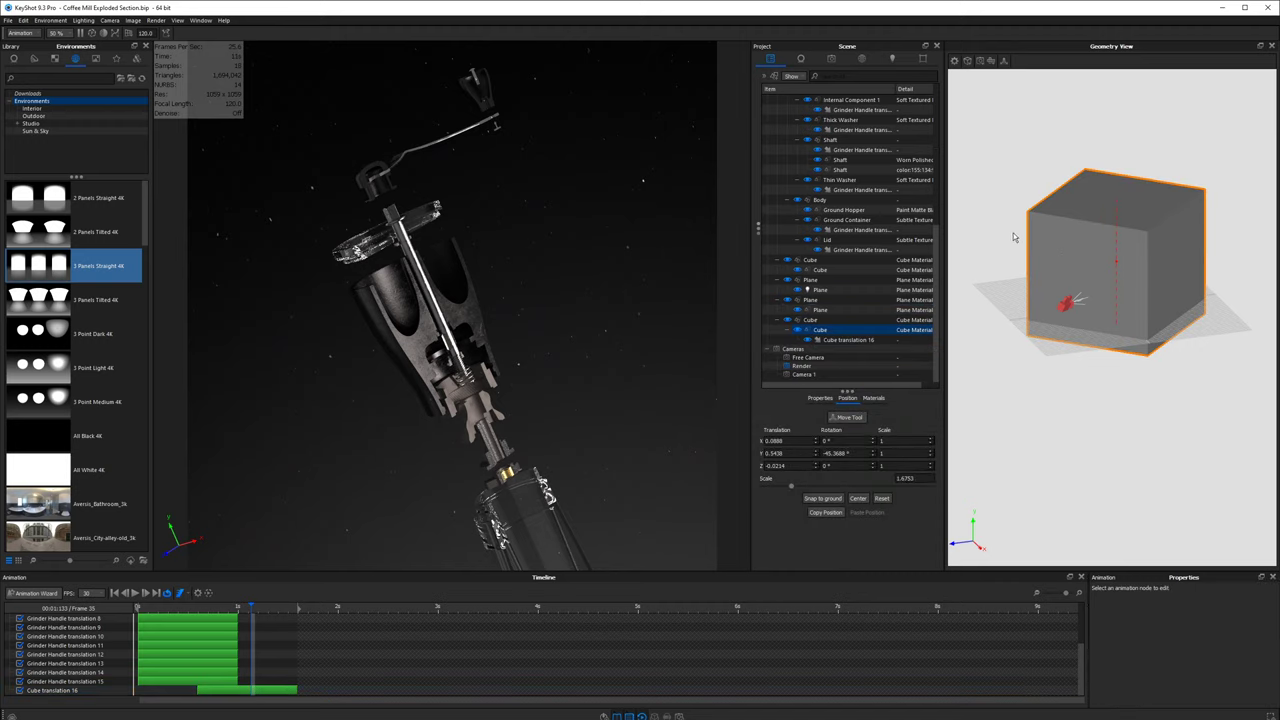
left_click(820, 319)
right_click(818, 319)
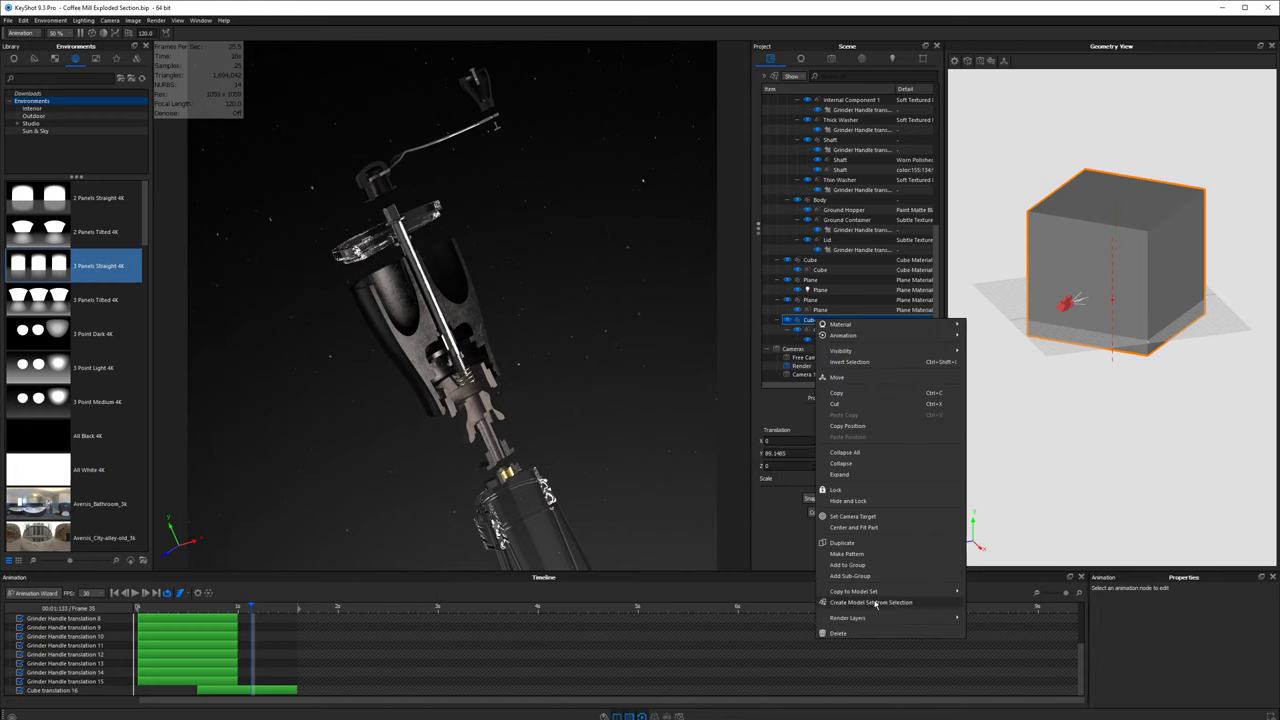
left_click(842, 542)
left_click(554, 560)
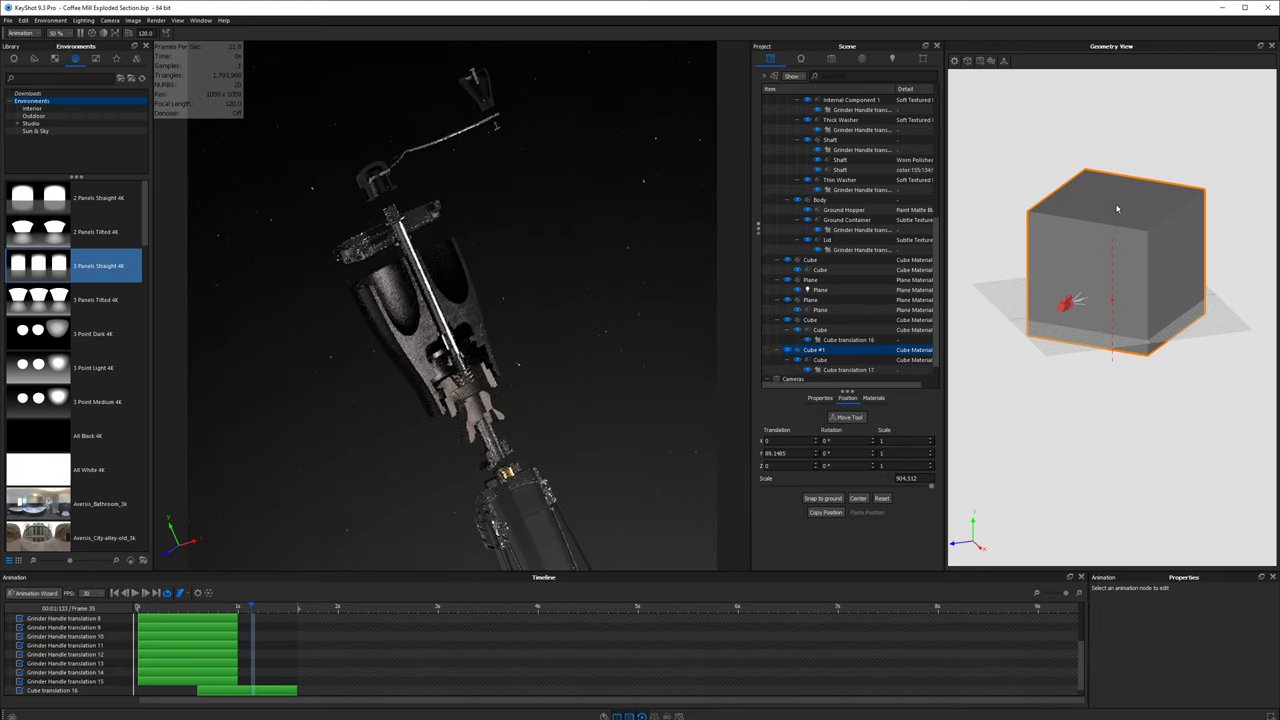
- Reposition and tilt the duplicated cube with the Move Tool, rotating it about -95° around X
left_click_drag(1045, 270, 1118, 261)
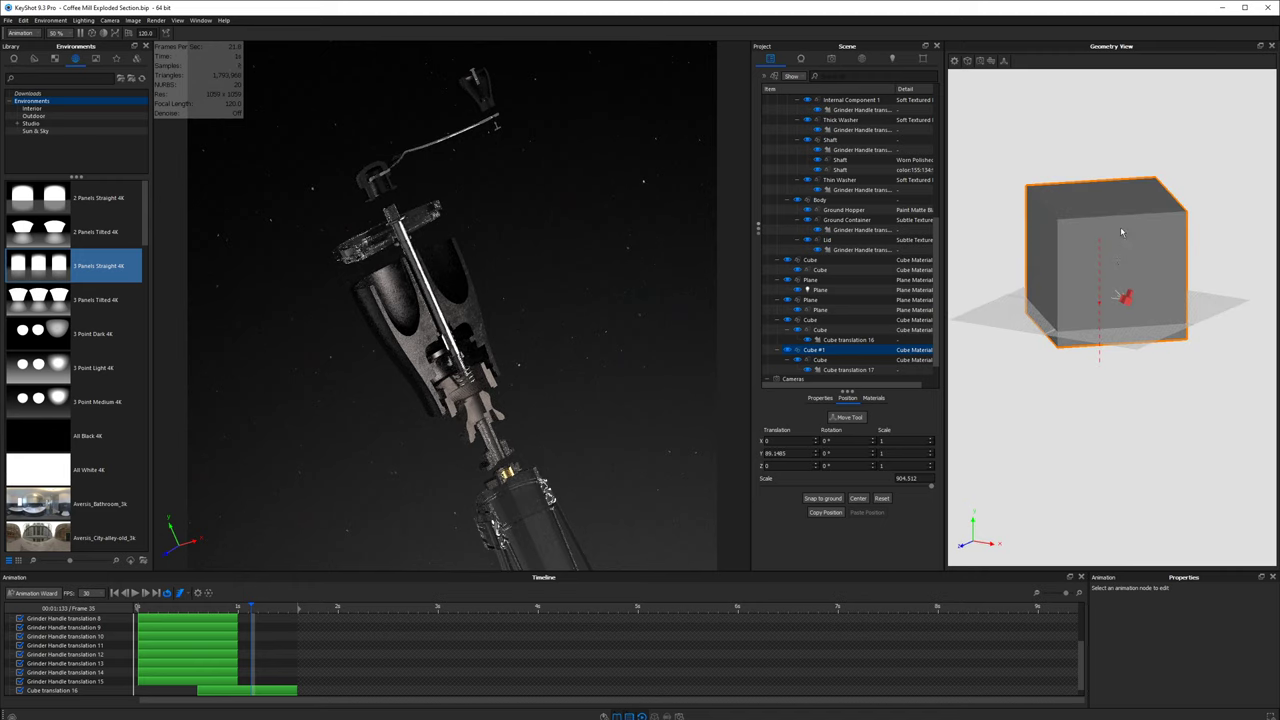
left_click(847, 417)
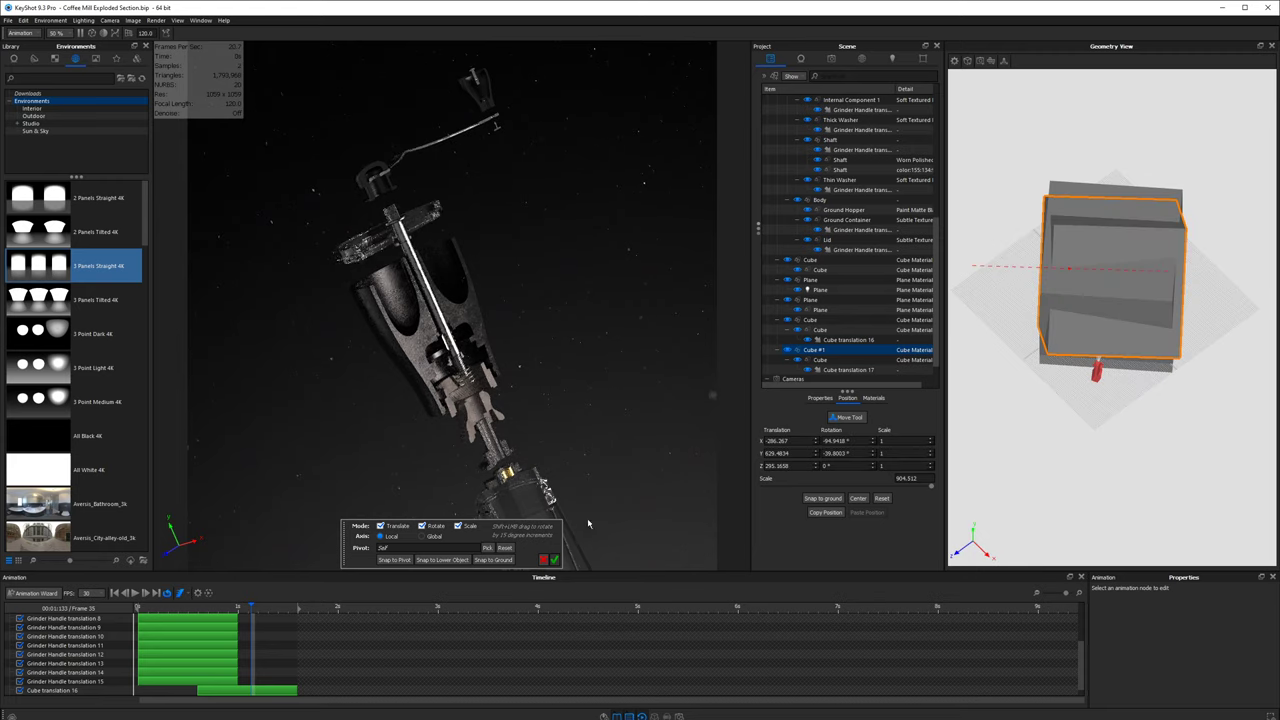
left_click(556, 561)
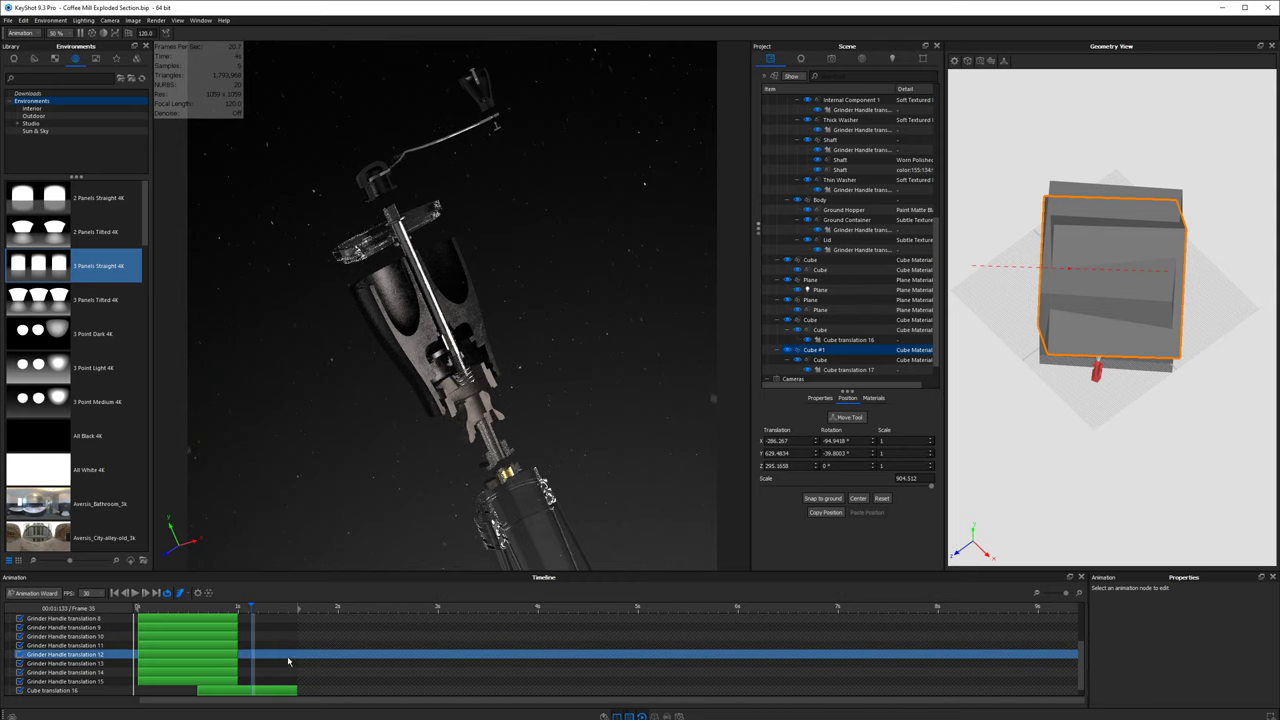
- With the original cube temporarily hidden, set the duplicate cube's translation animation to Translate Y 0 and Translate Z -20
scroll(287, 661, "down", 1)
left_click(276, 689)
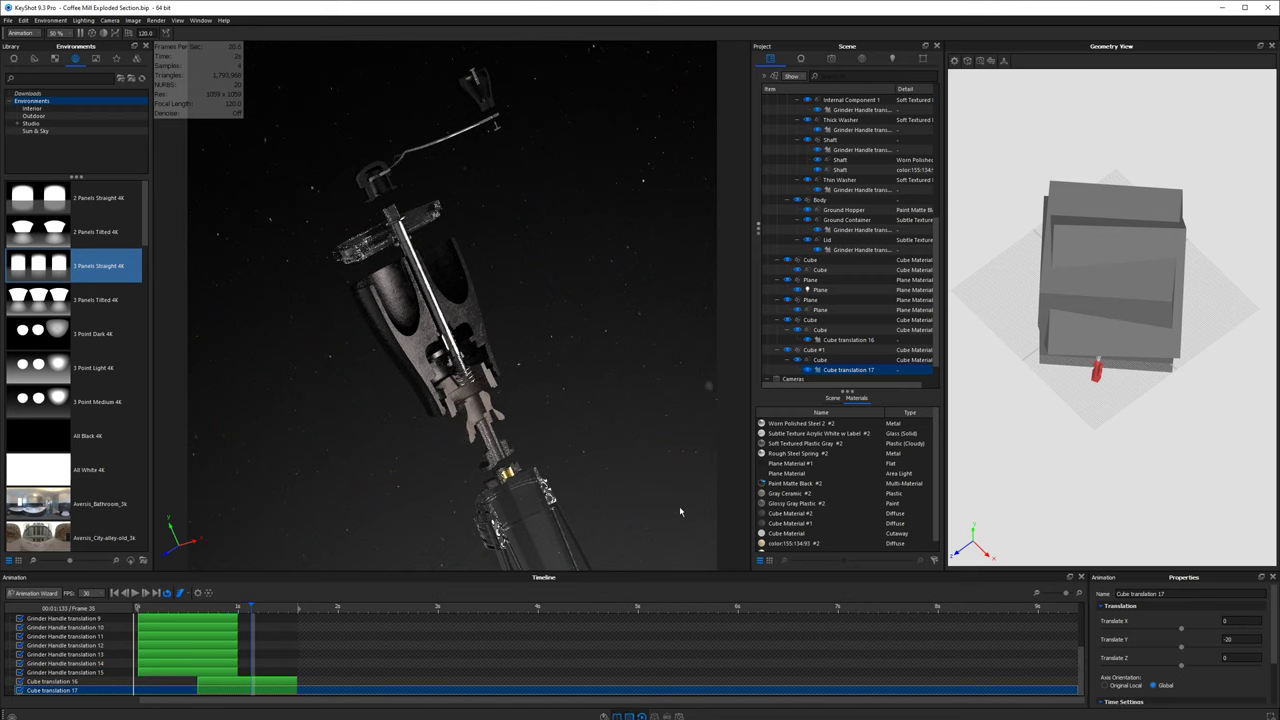
left_click(815, 321)
left_click(787, 320)
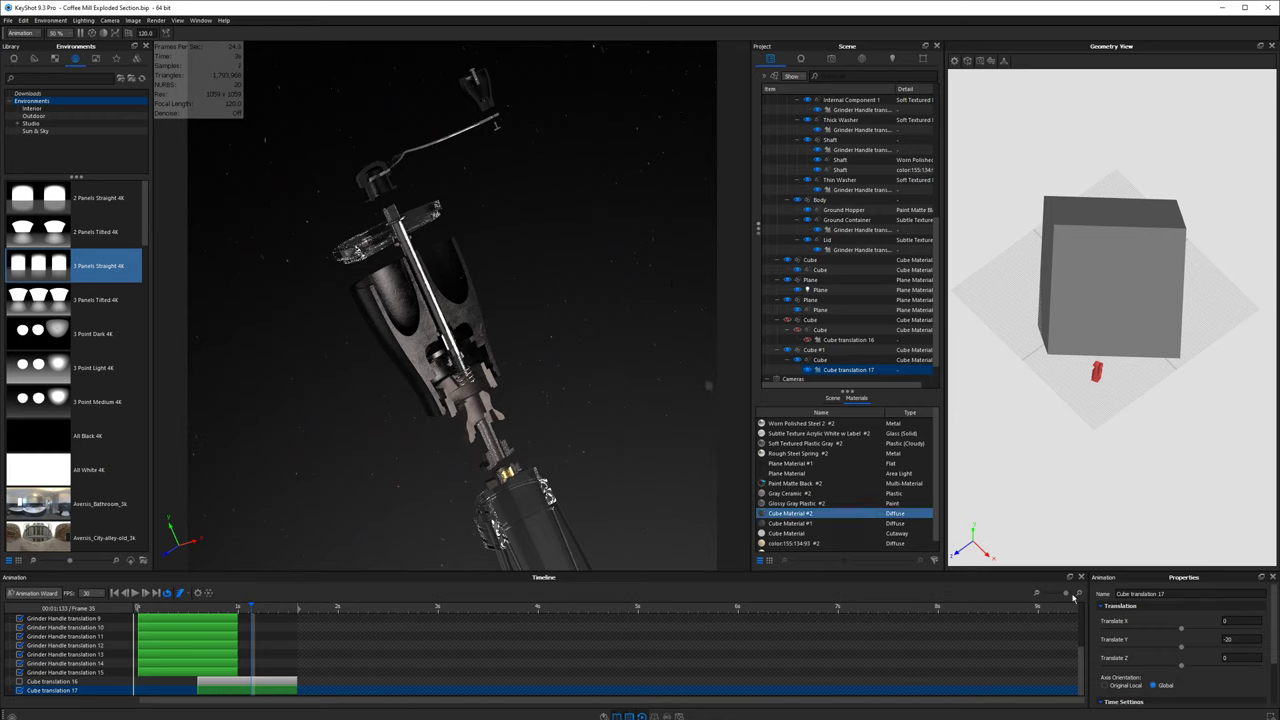
left_click(1239, 639)
type("0")
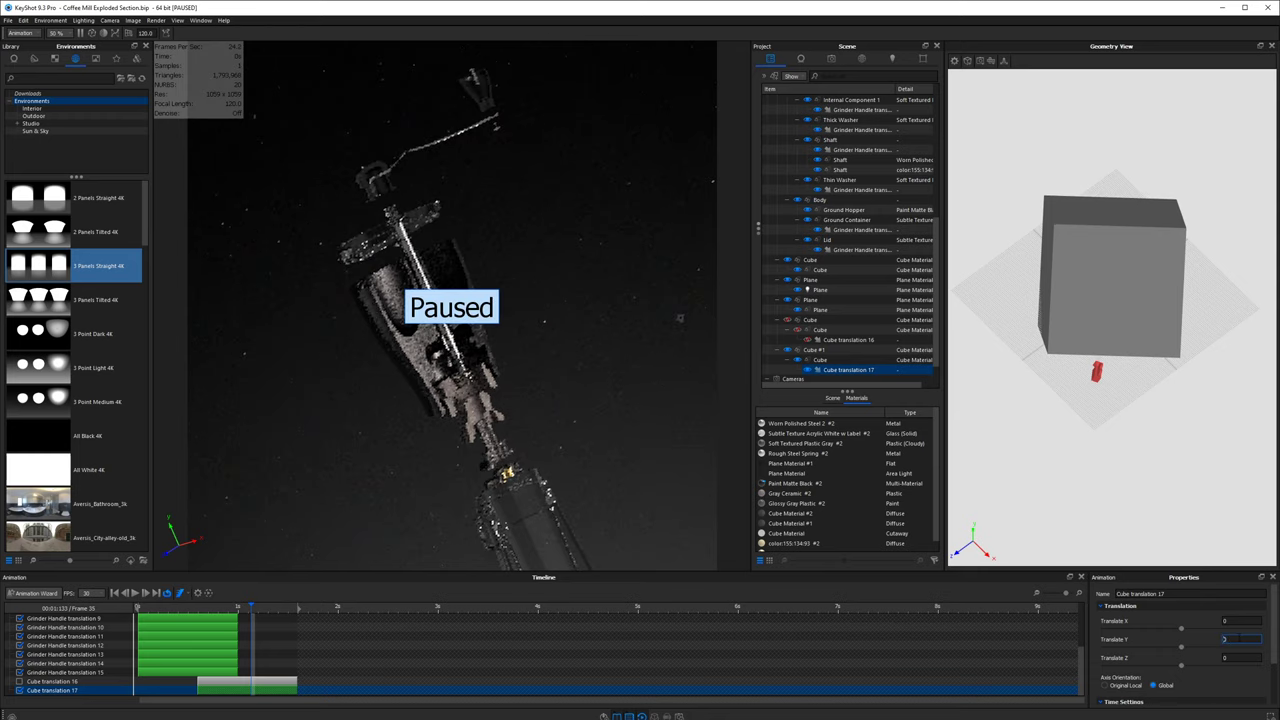
key("Tab")
type("-")
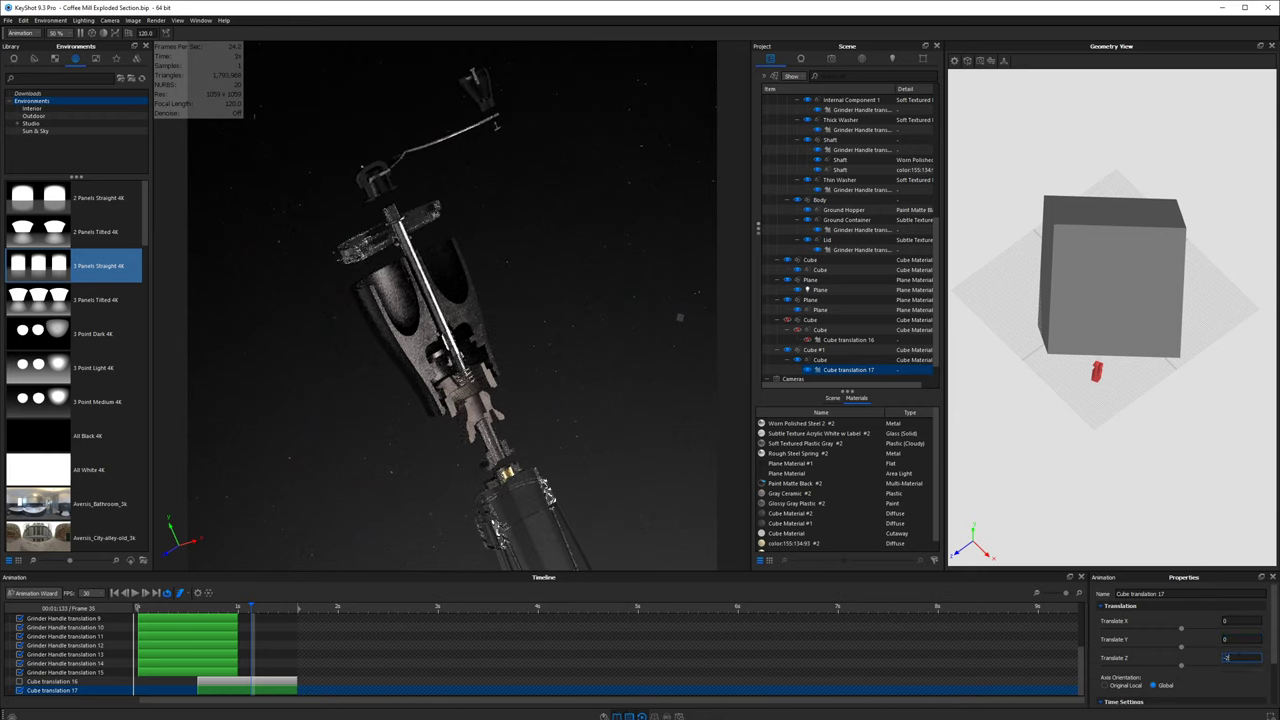
type("20")
key("Return")
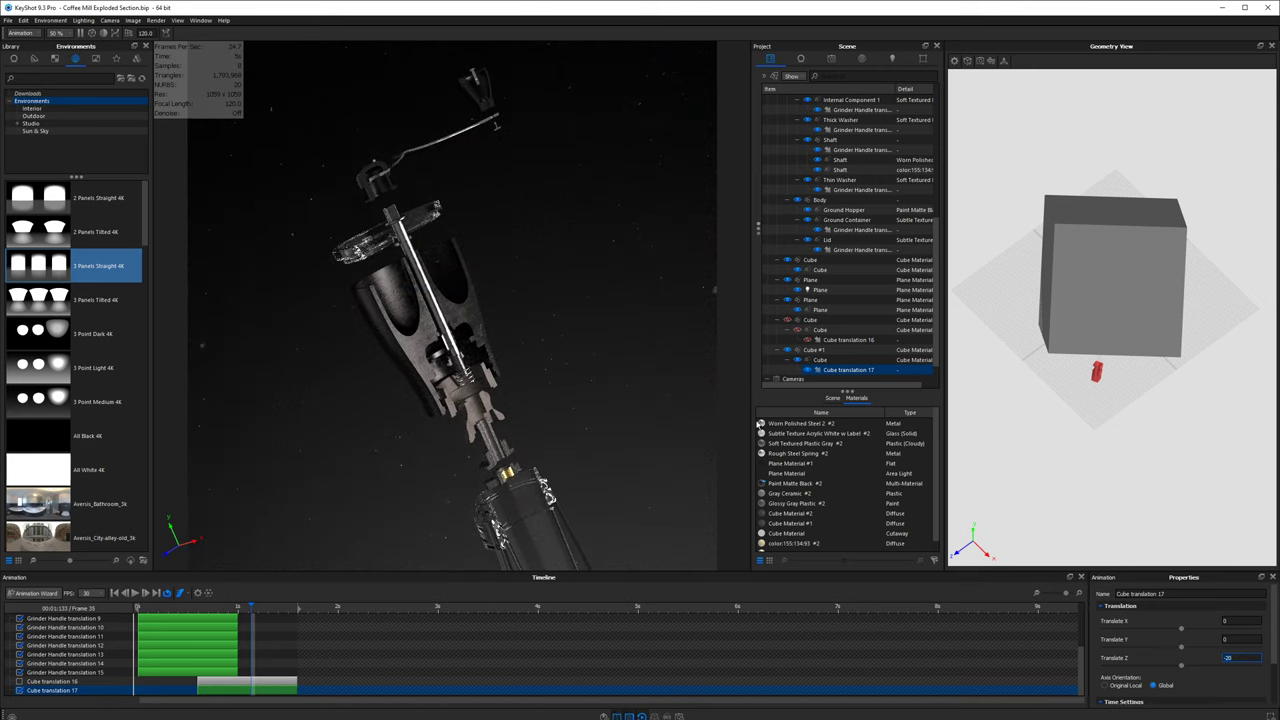
left_click(790, 321)
left_click(789, 321)
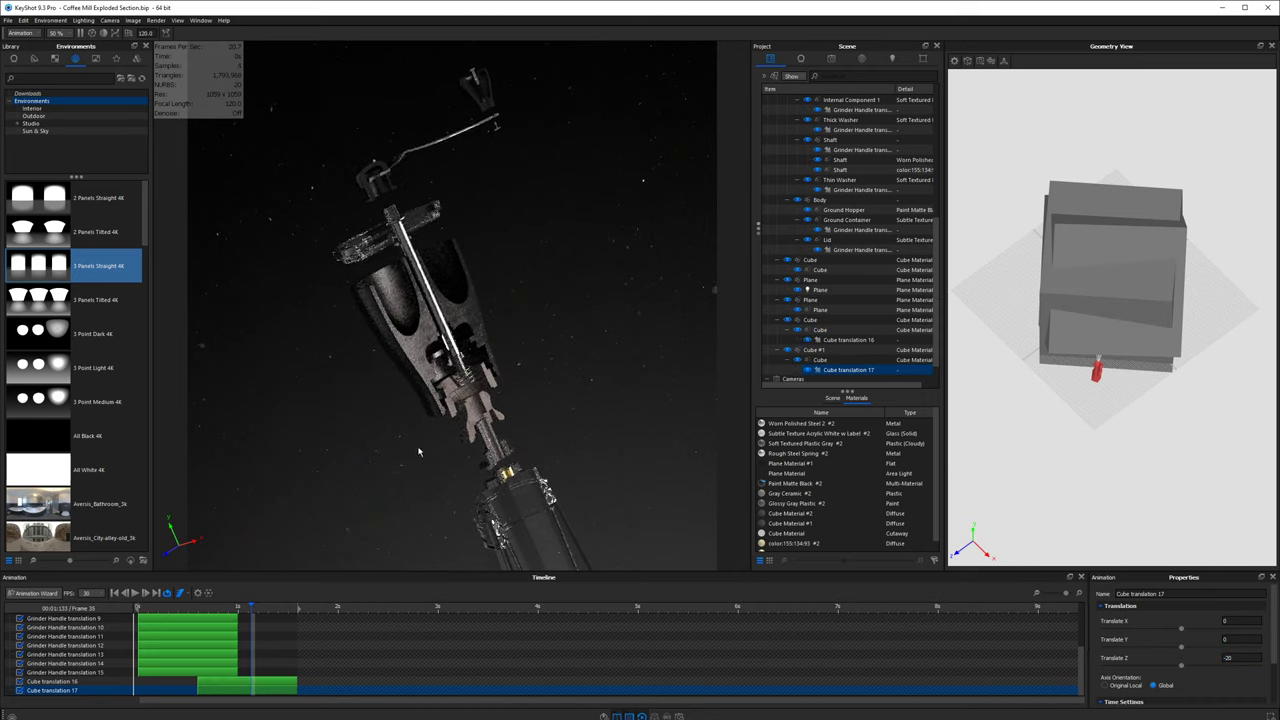
- In the duplicate cube's material graph, set the flakes' size to 0.05 mm, size variation to 3.16 and density to 0.0371, and regenerate them
double_click(823, 362)
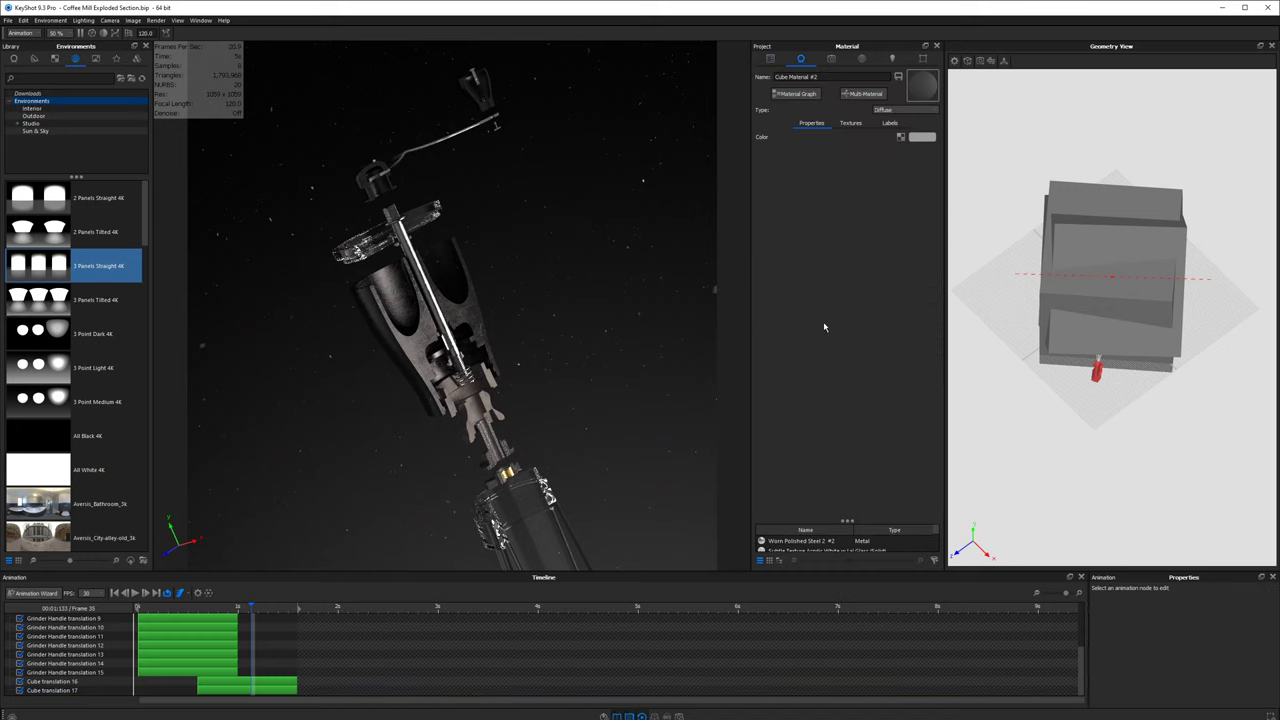
left_click(795, 93)
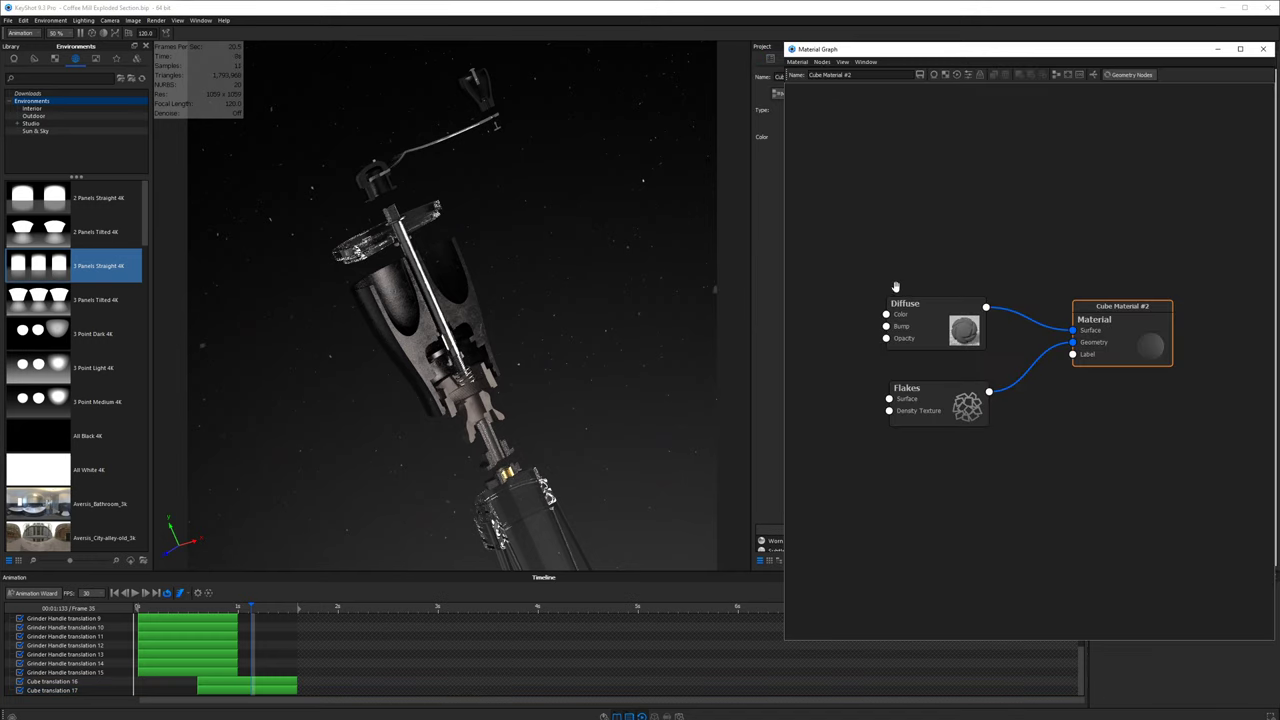
left_click(914, 310)
left_click(865, 400)
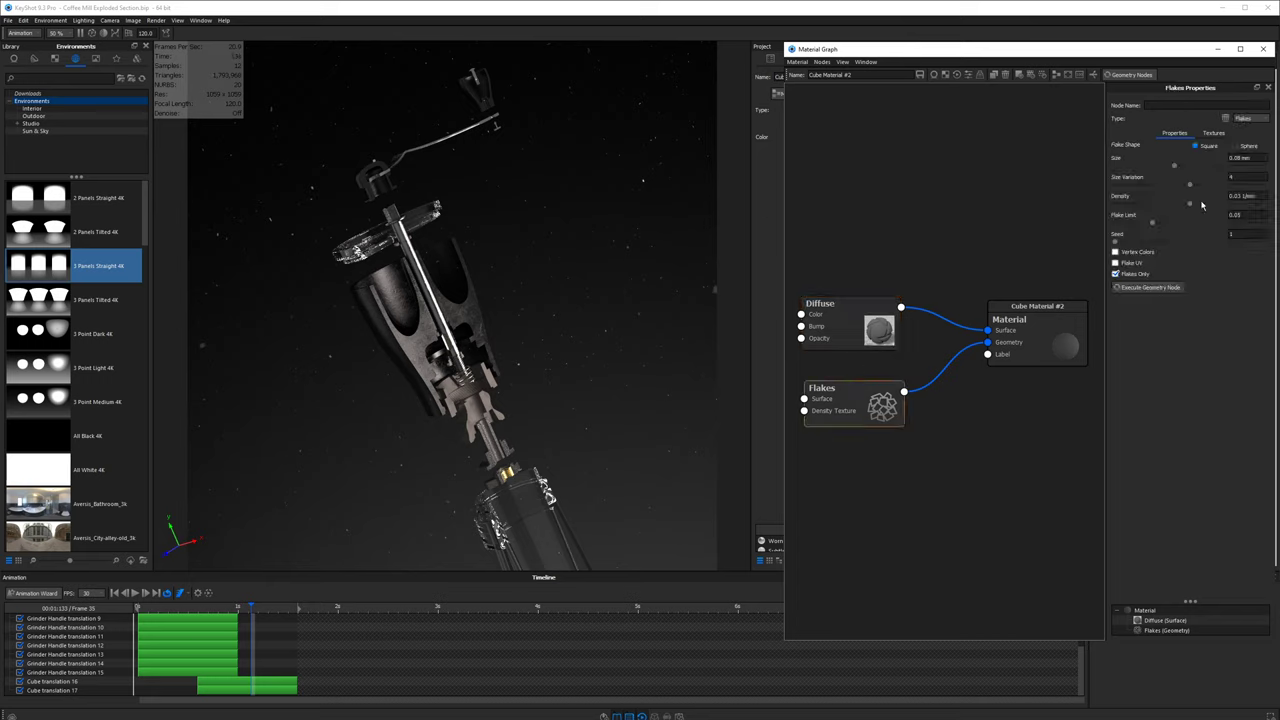
left_click(1239, 158)
type(".0")
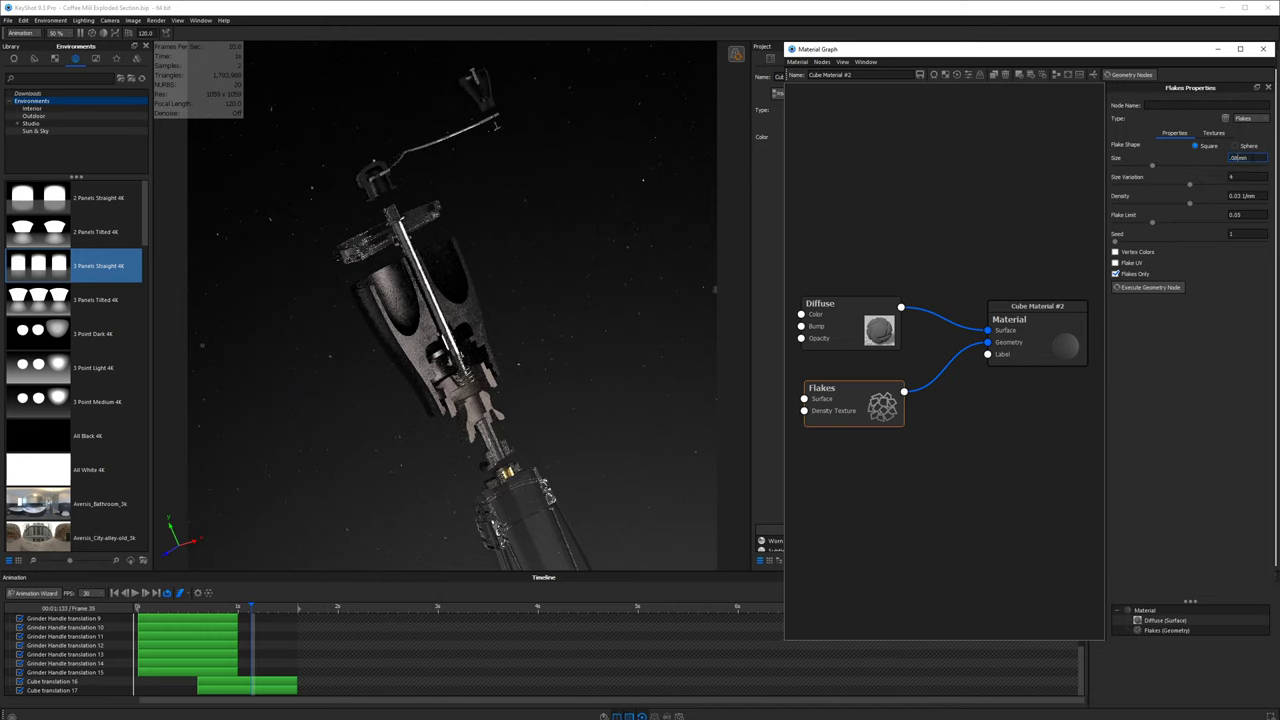
type("5")
key("Return")
left_click_drag(1189, 185, 1210, 208)
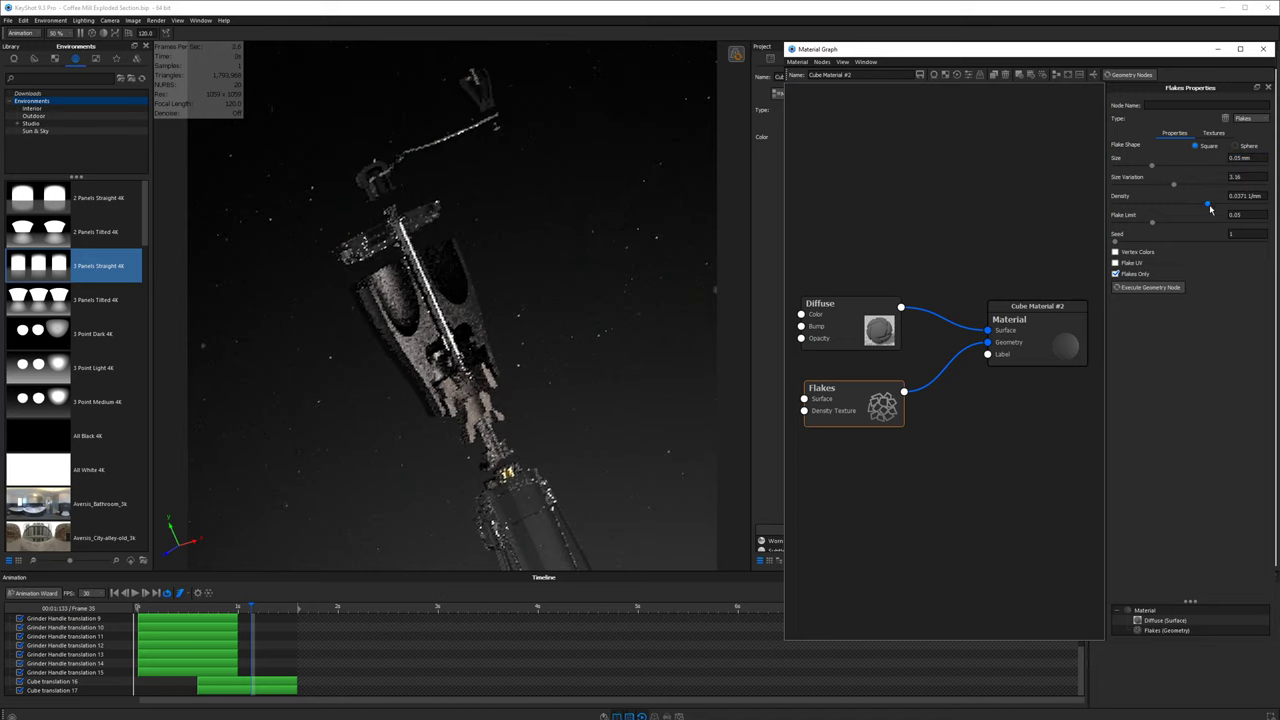
left_click(1148, 287)
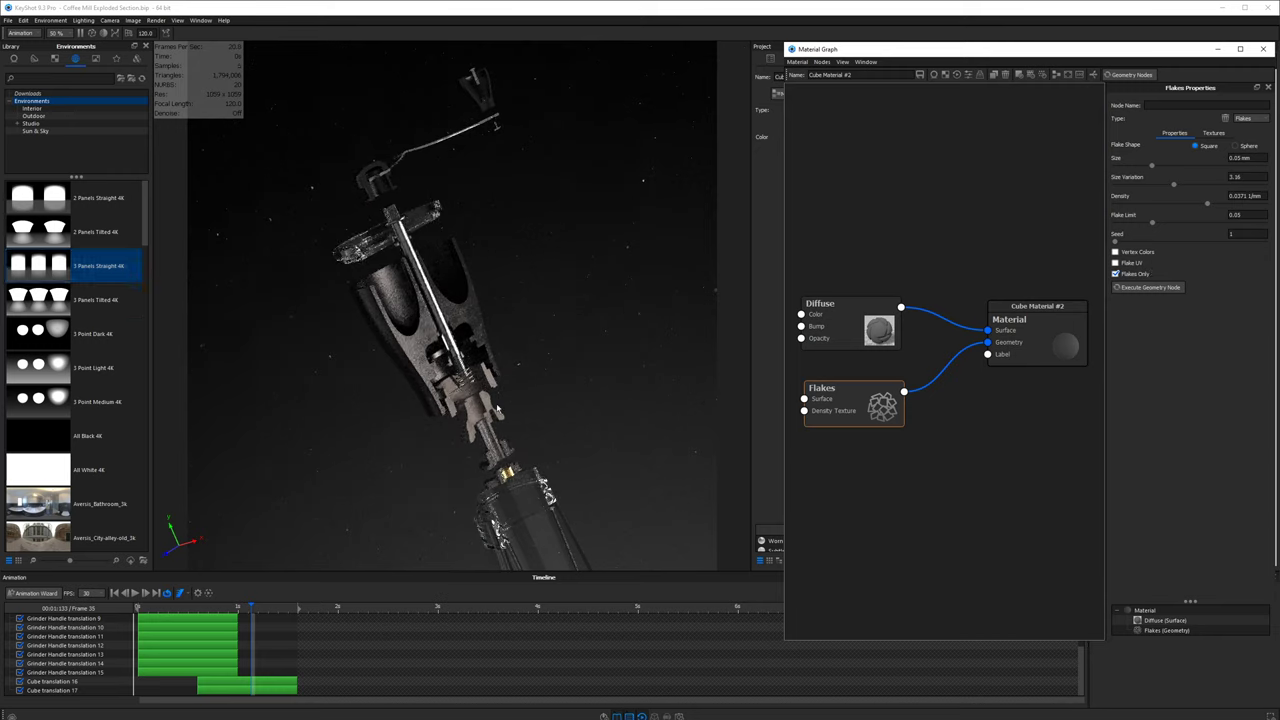
- Adjust the Diffuse node's grey color slightly darker for the duplicate cube's flakes
left_click(885, 310)
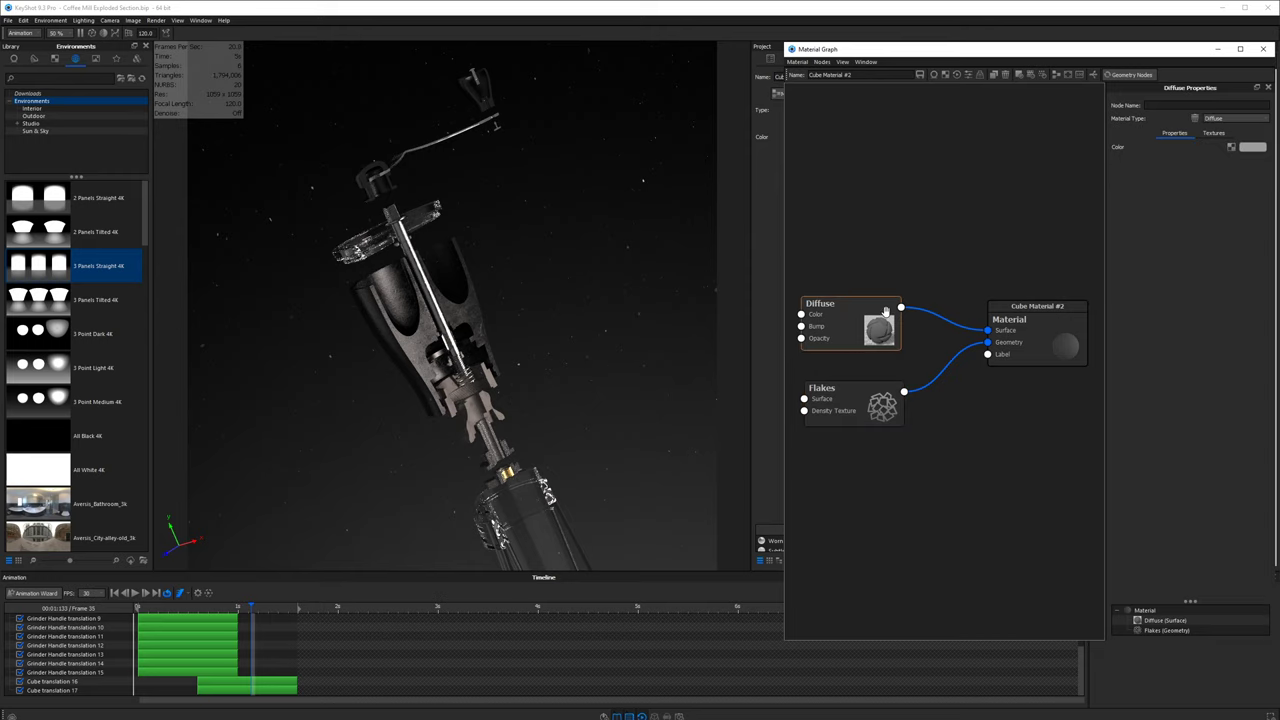
left_click(1252, 147)
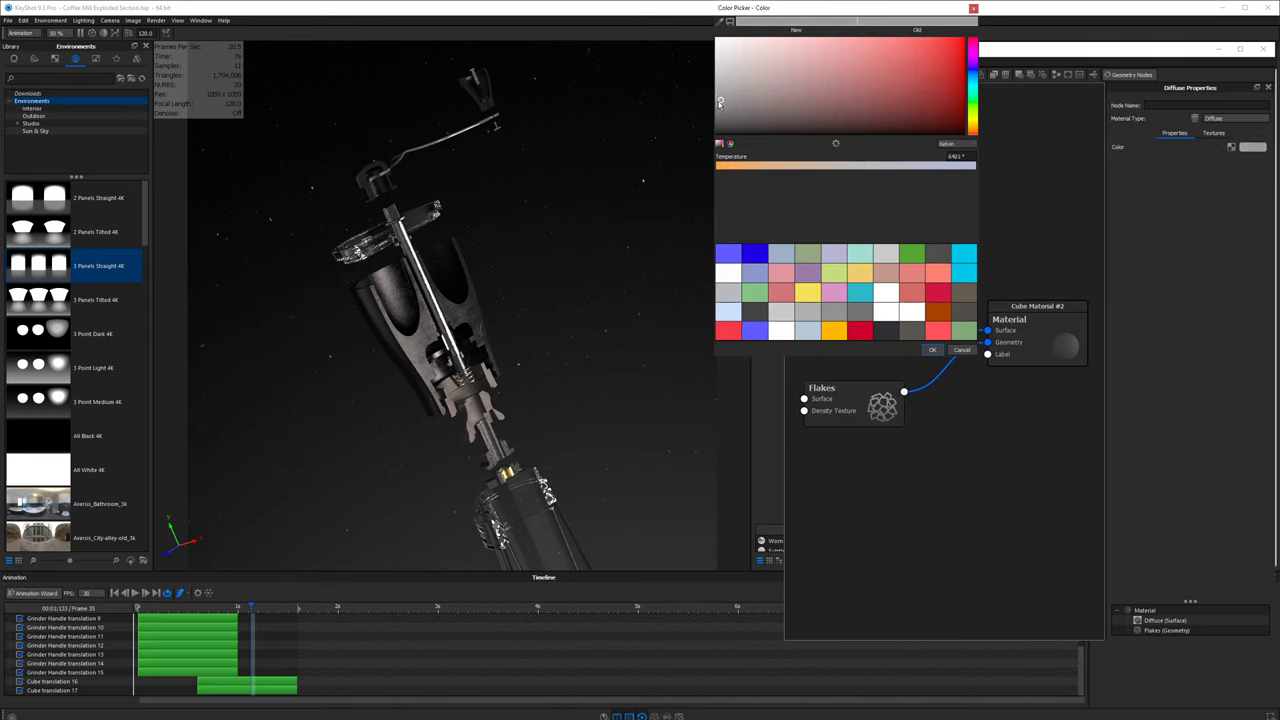
left_click(957, 350)
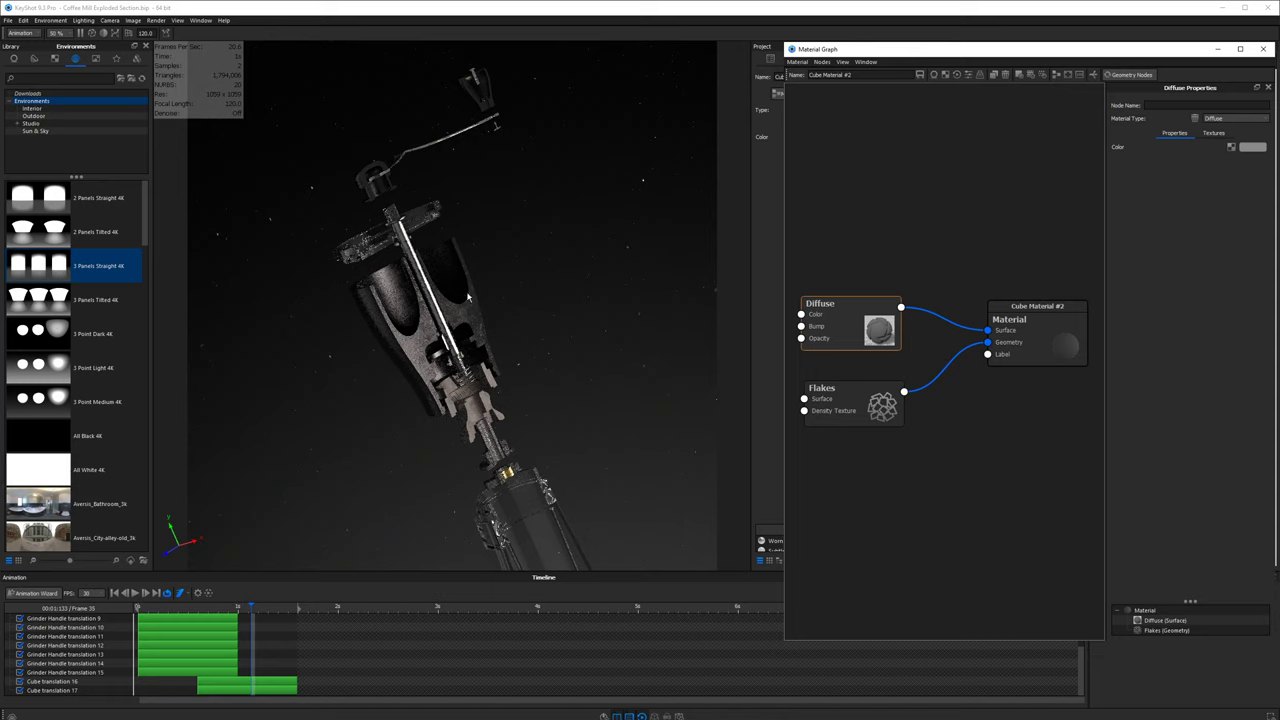
- Change the random seed of the duplicate cube's flakes, regenerate them and close the material graph
left_click(862, 402)
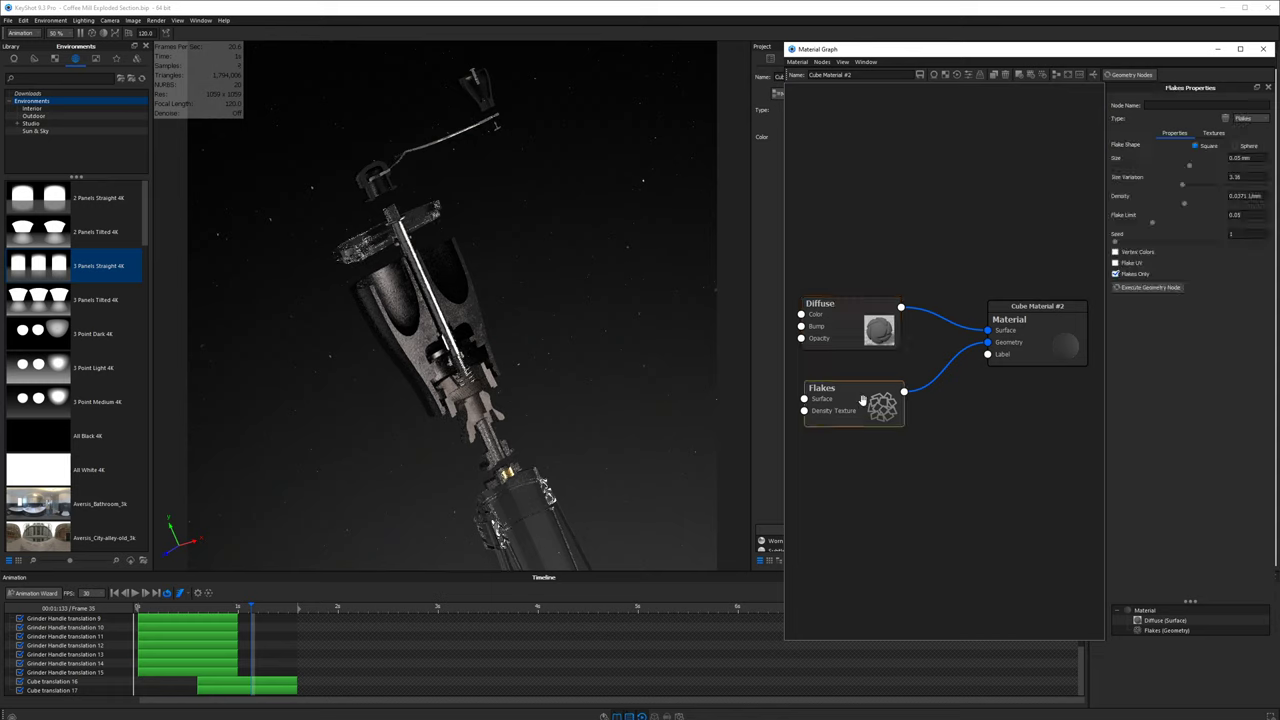
left_click_drag(1118, 244, 1125, 245)
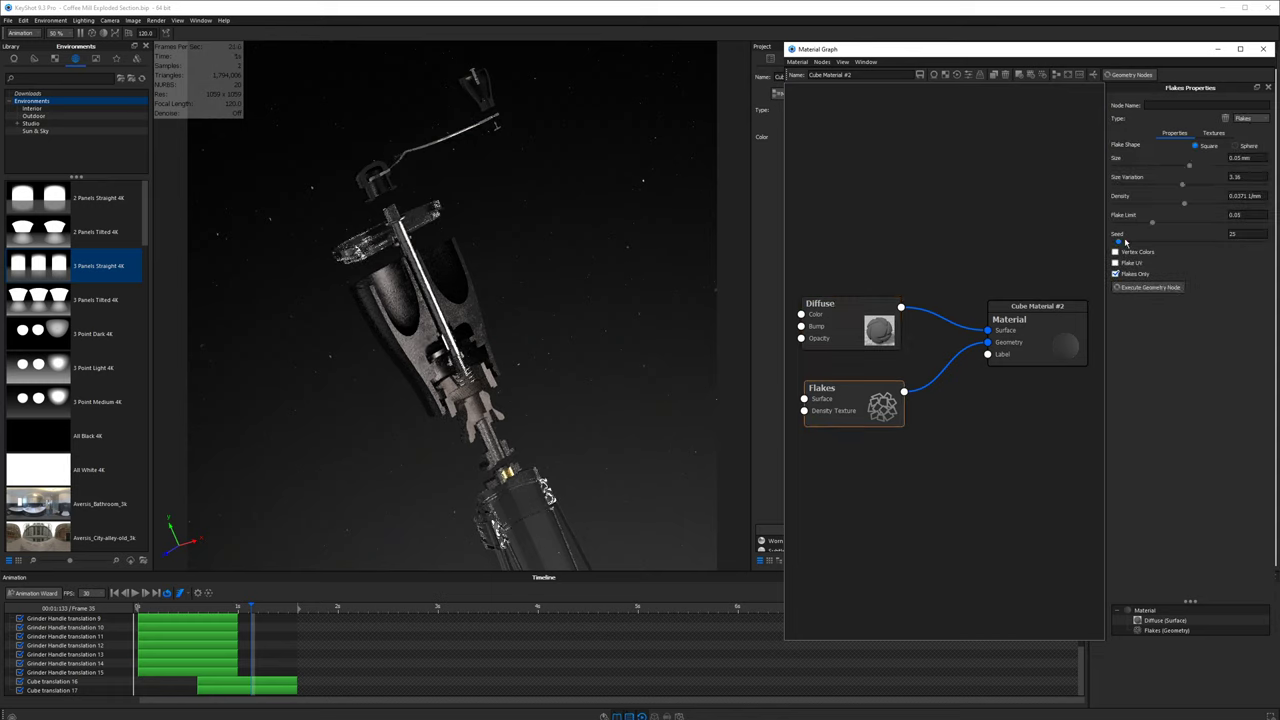
left_click(1262, 49)
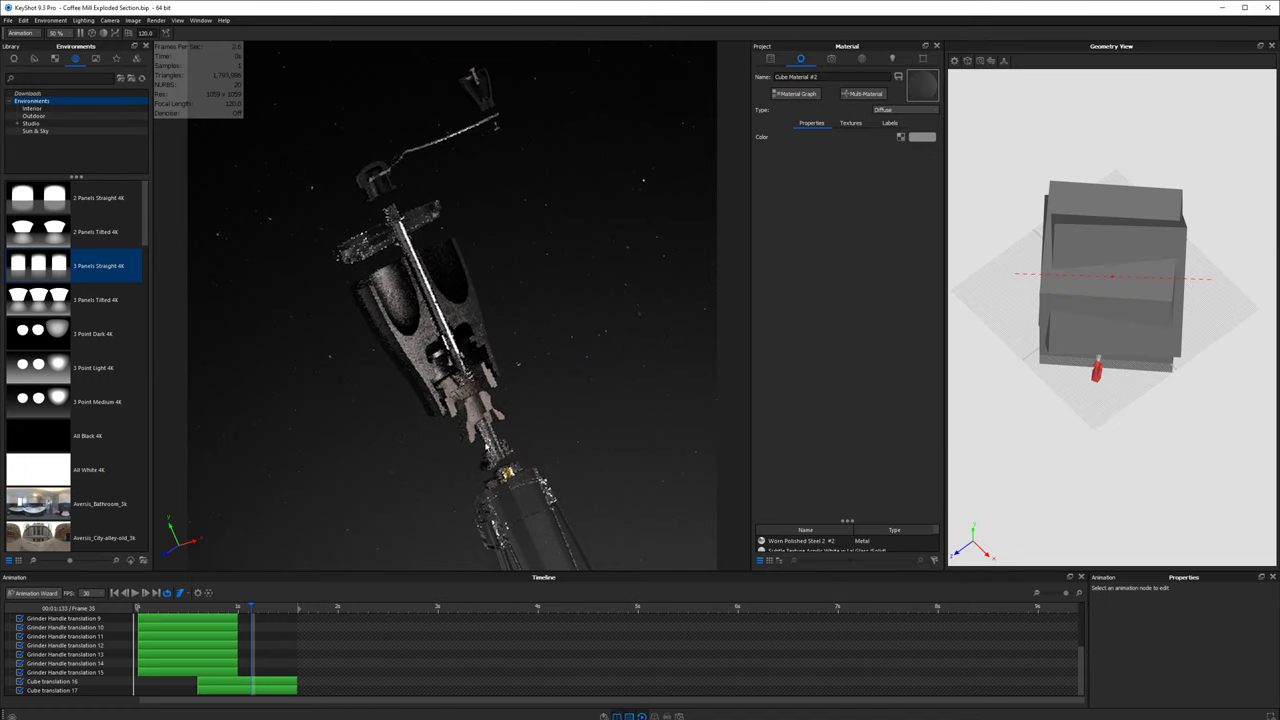
- Open the original cube's material graph and try several flake seeds, including 69 and 79, regenerating the flakes each time
left_click(246, 690)
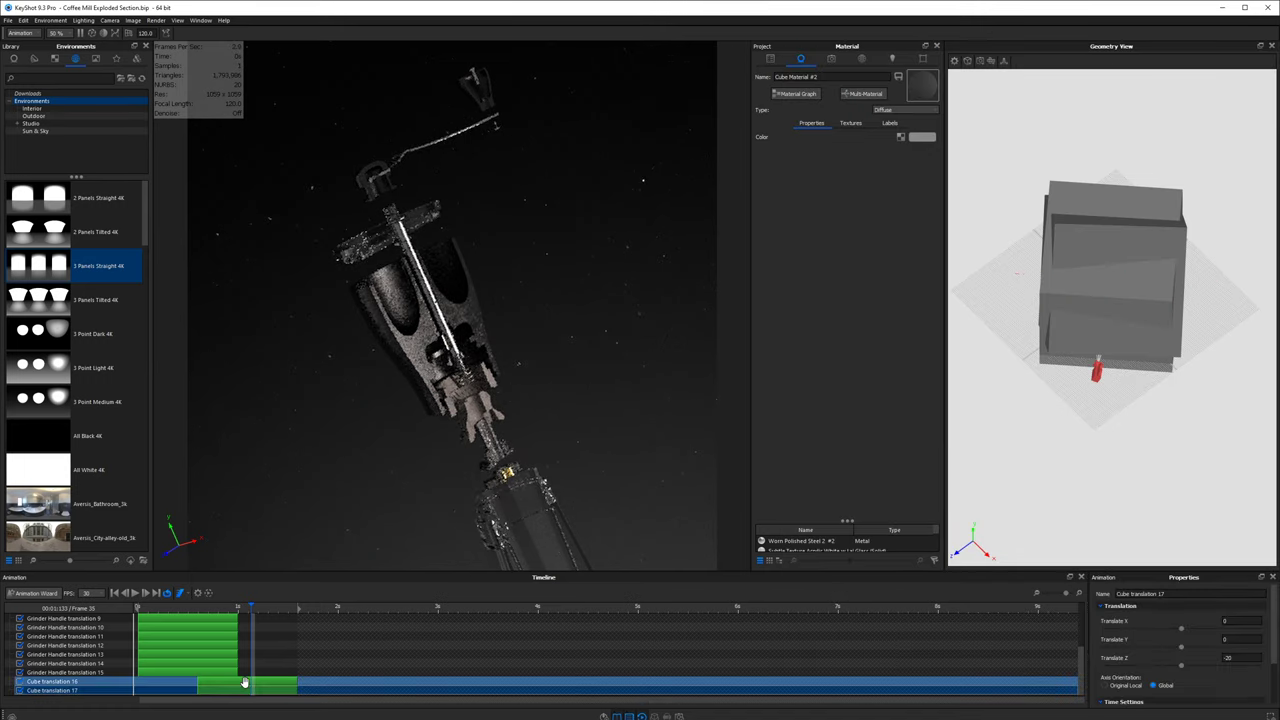
left_click(770, 59)
double_click(857, 330)
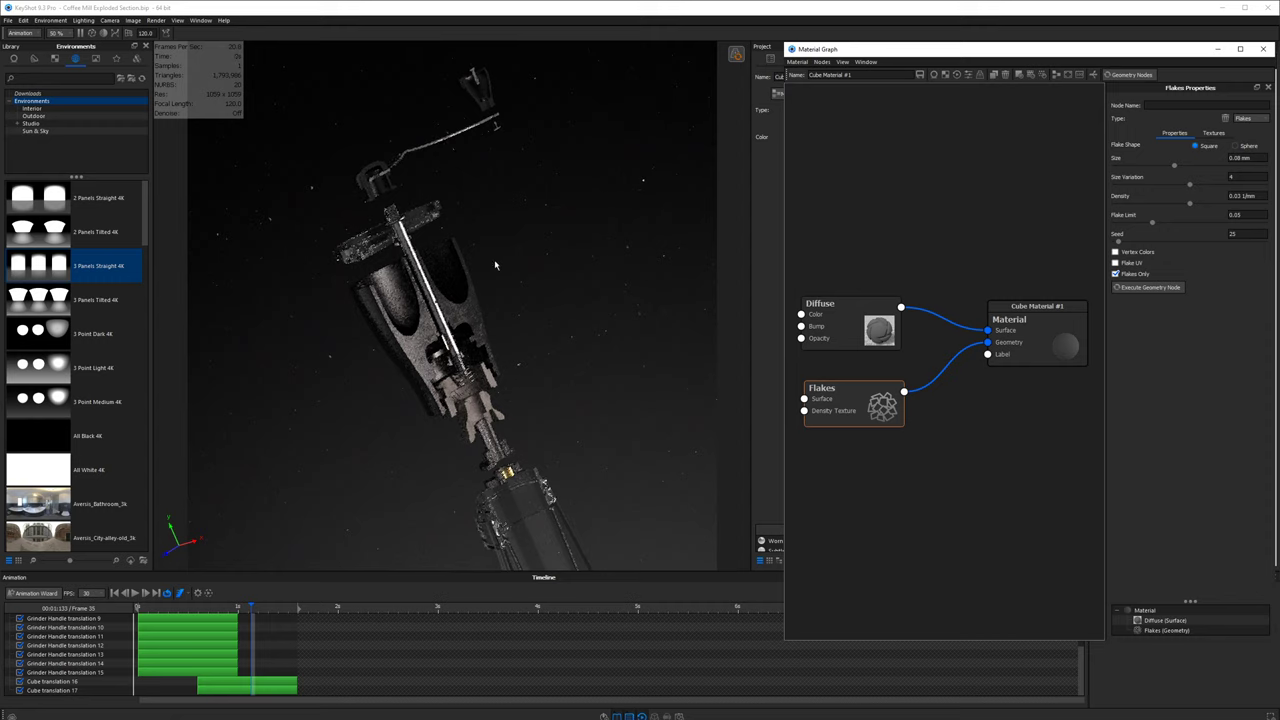
left_click(1125, 241)
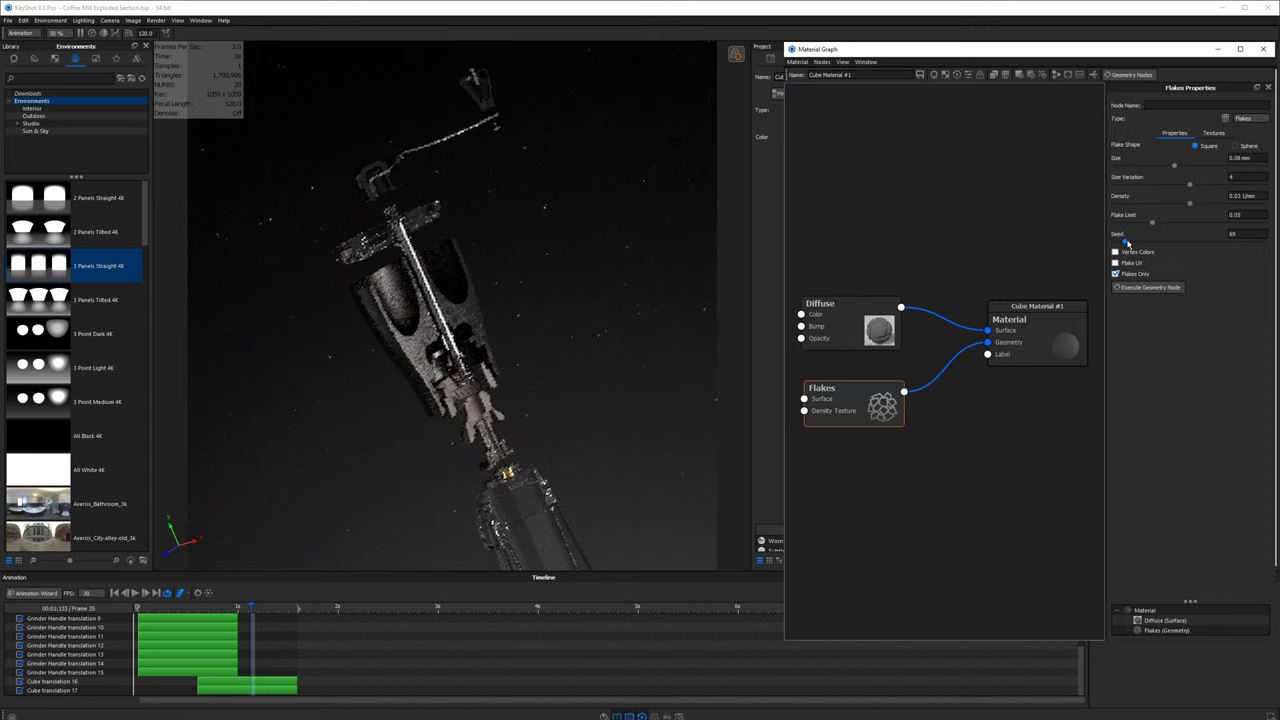
left_click(1168, 288)
left_click(1132, 242)
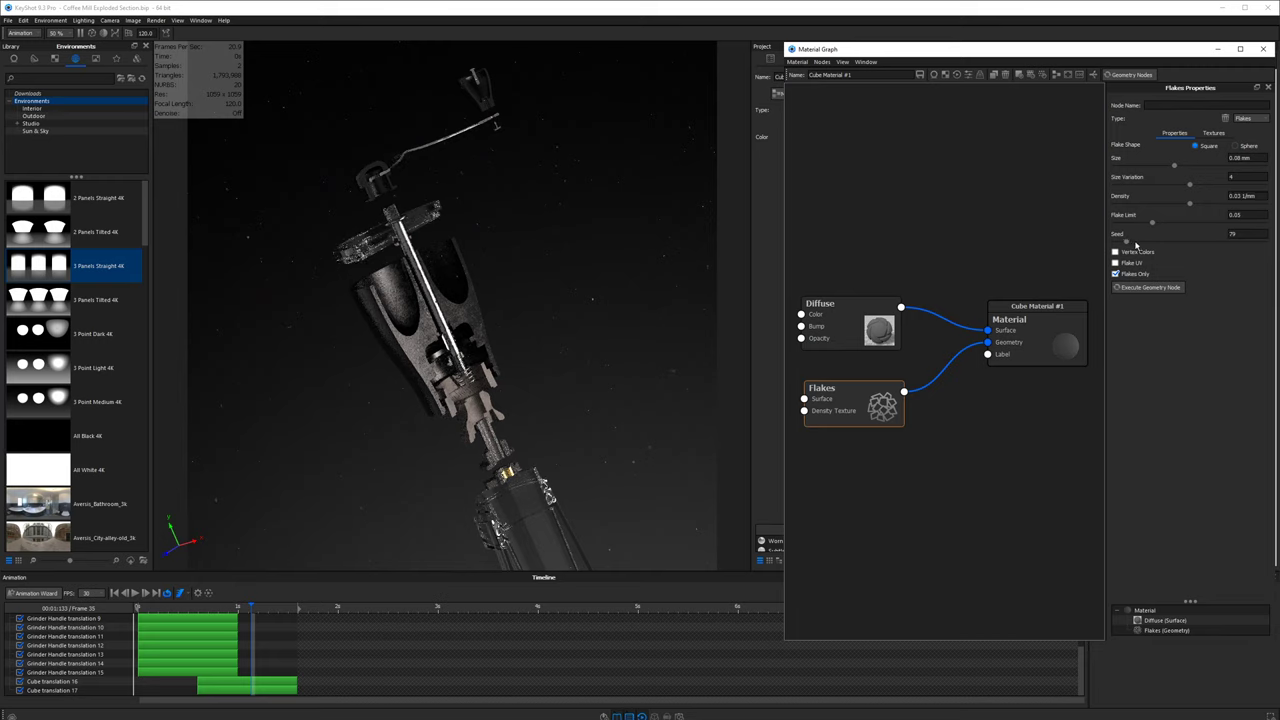
left_click(1143, 289)
left_click_drag(1126, 241, 1136, 241)
left_click(1139, 287)
left_click(1160, 287)
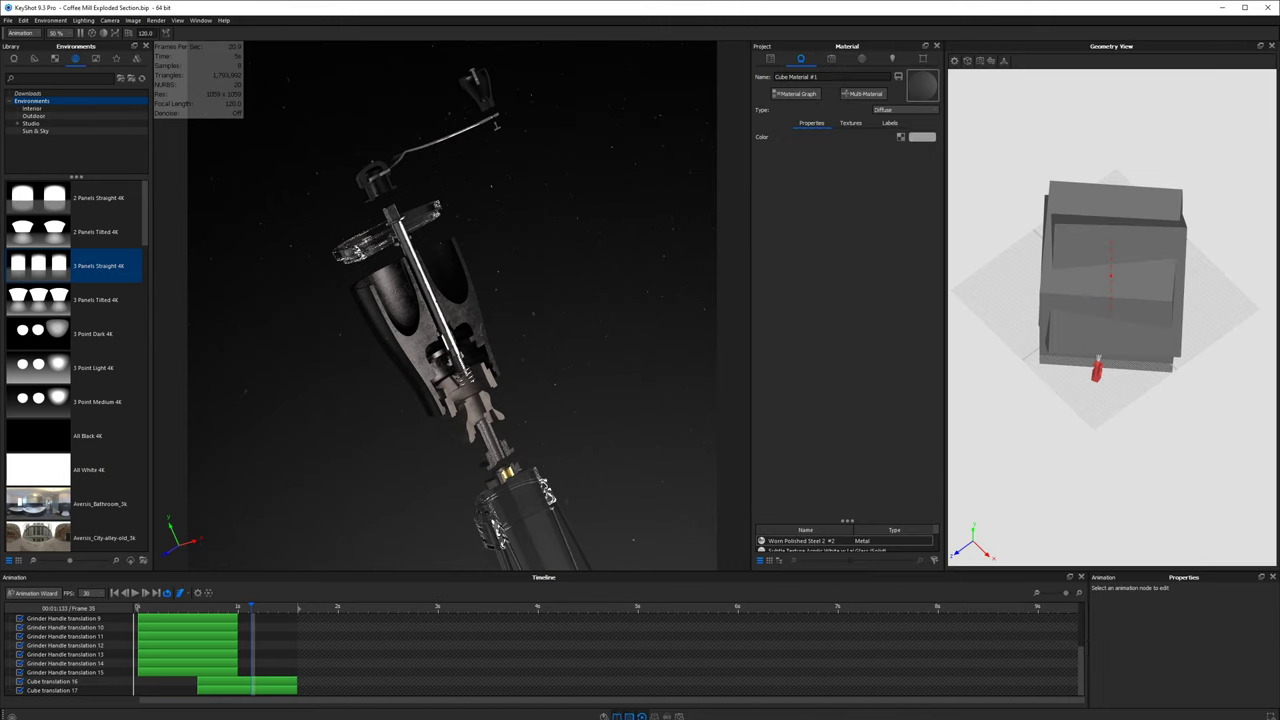
- Enable depth of field on the Render camera and pick the focal point on the grinder's surface
left_click(831, 59)
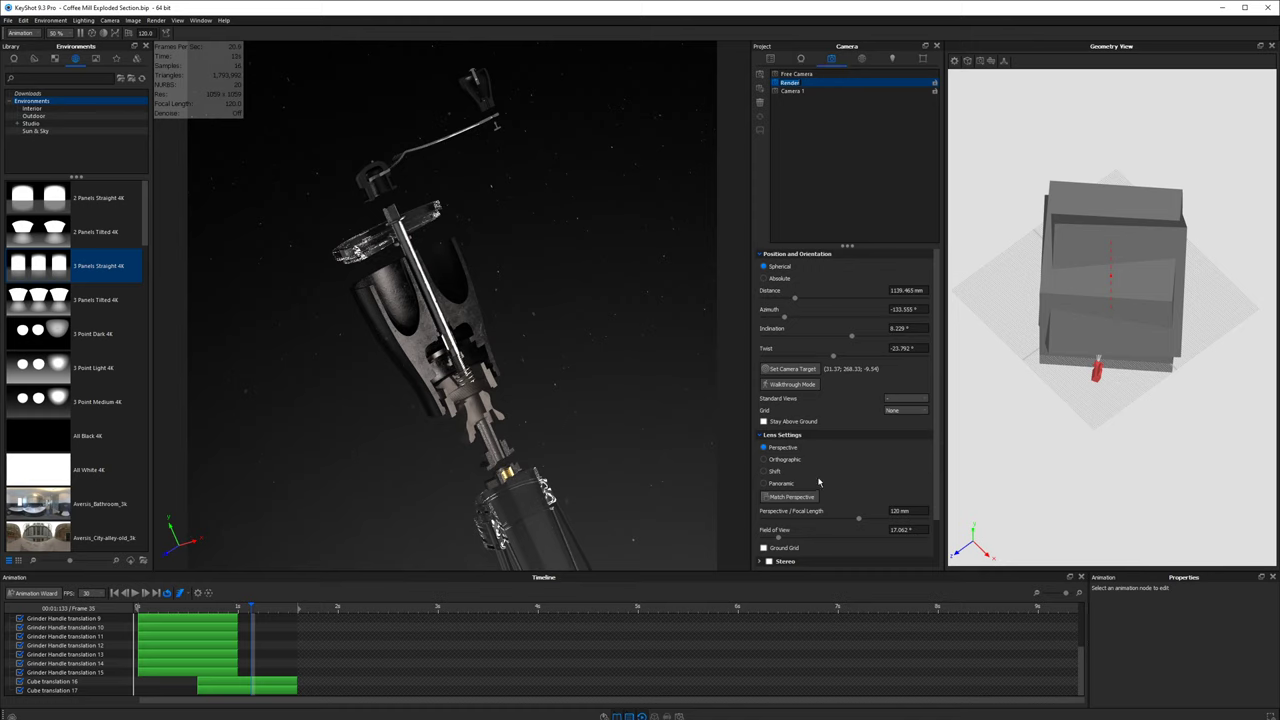
scroll(790, 505, "down", 1)
left_click(769, 517)
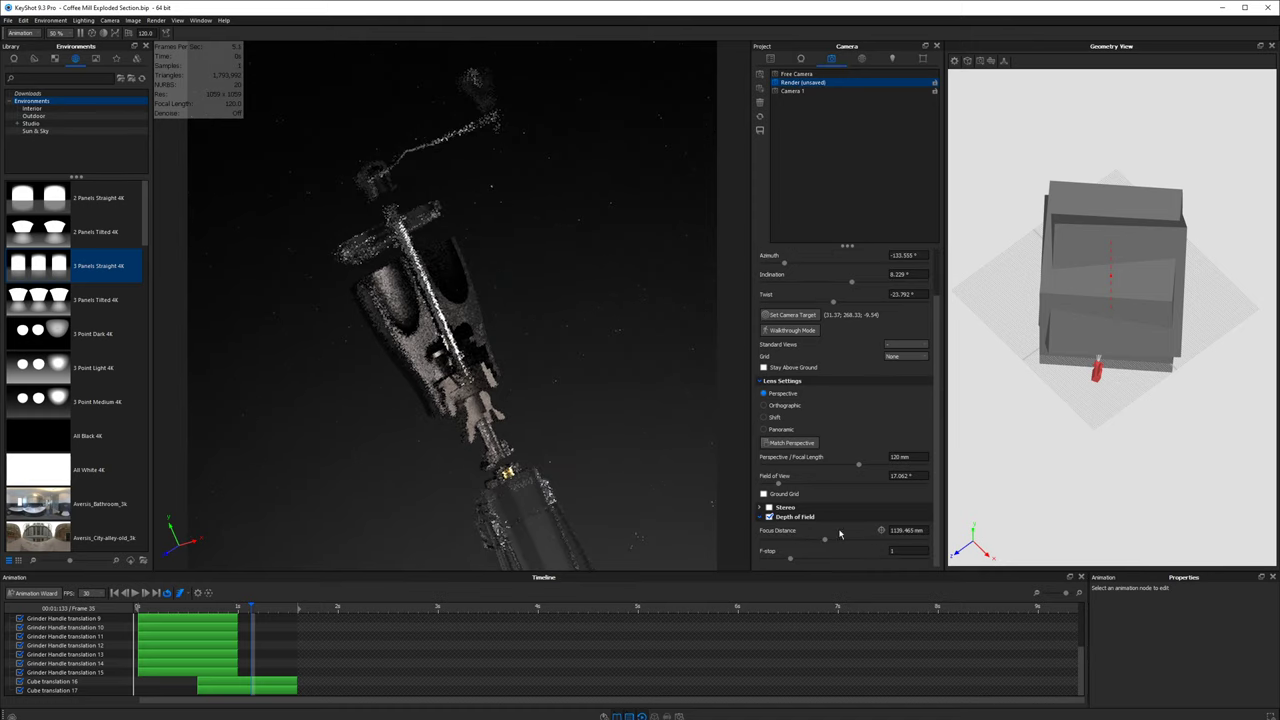
left_click(881, 531)
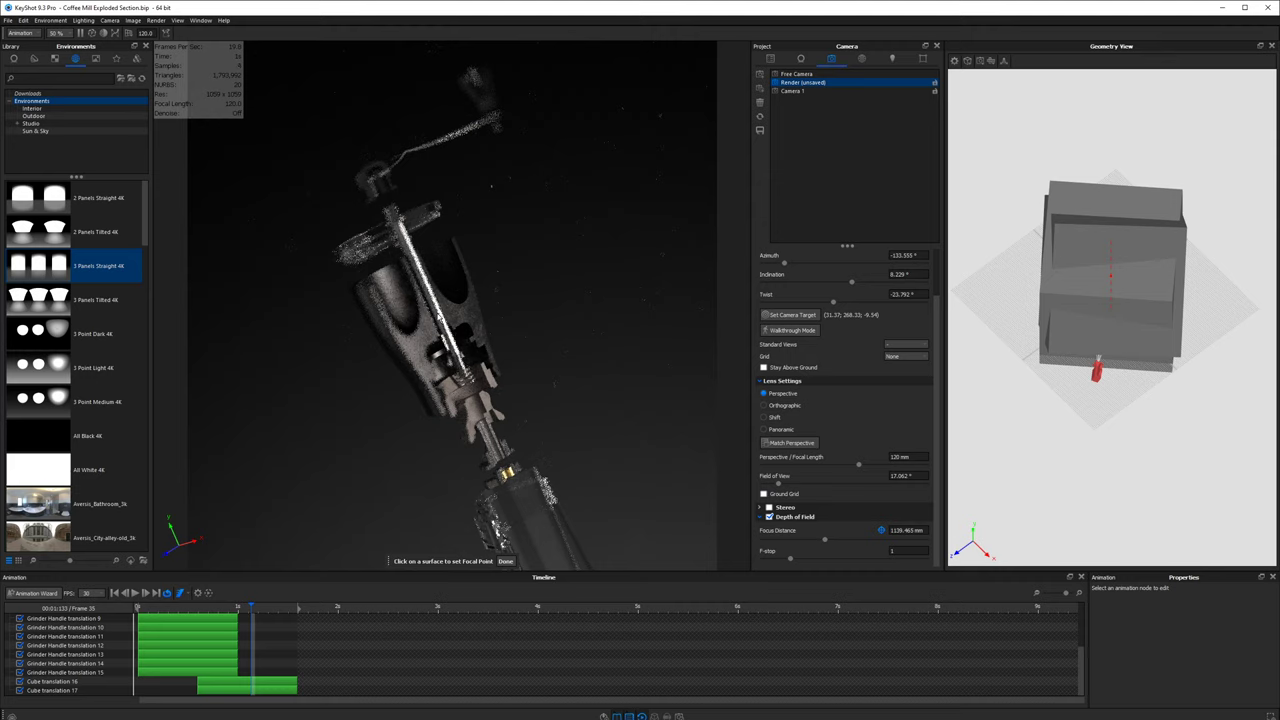
left_click(549, 491)
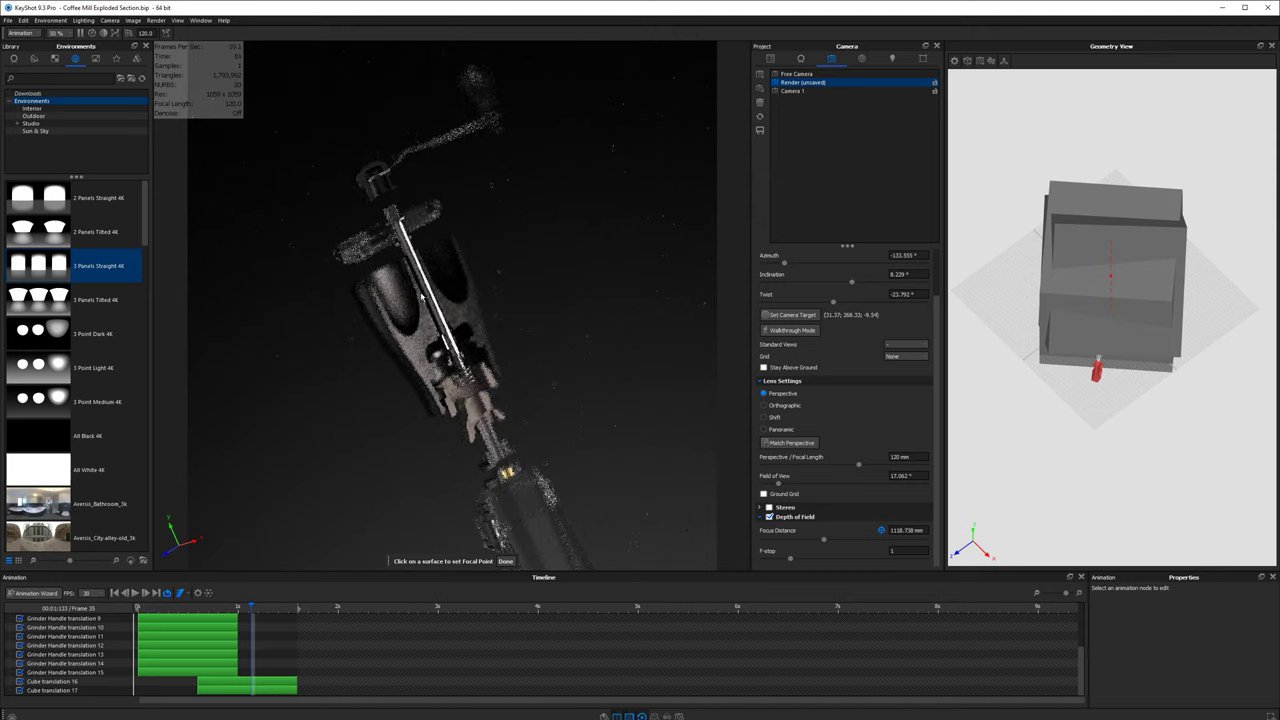
left_click(506, 561)
- Hide both flake cubes in the scene tree
left_click_drag(1095, 354, 1228, 226)
left_click(770, 58)
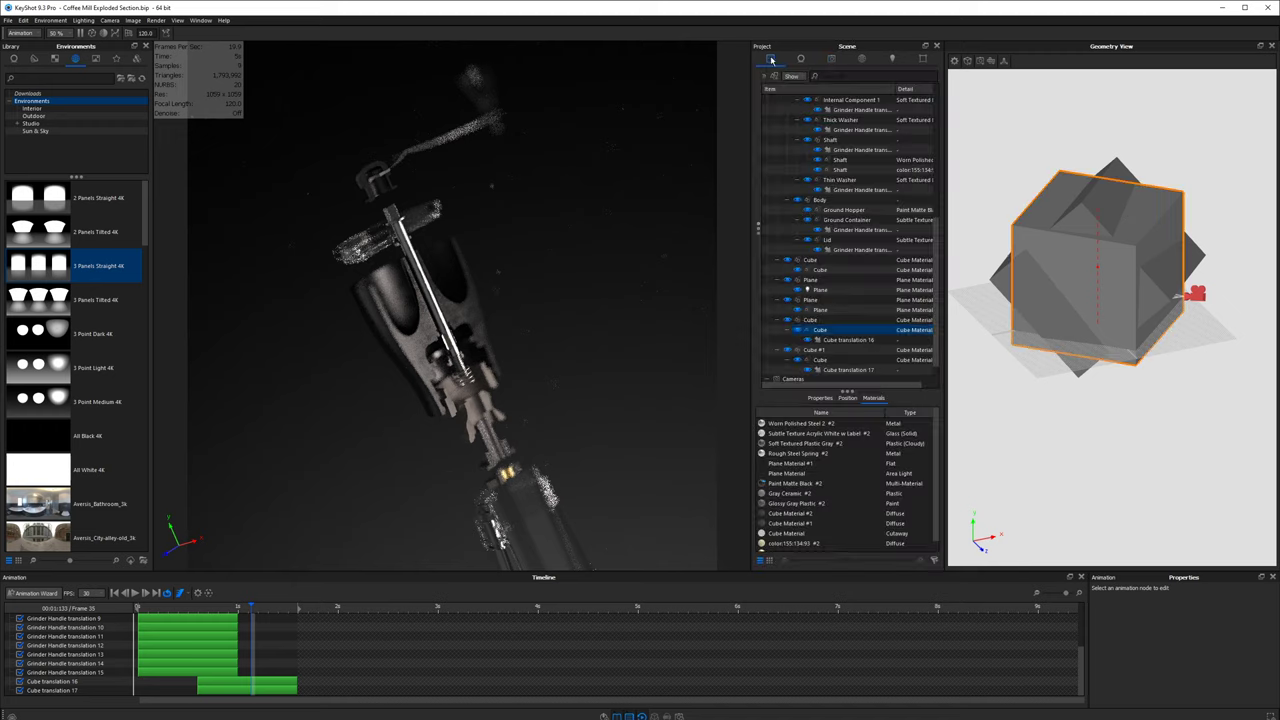
left_click(788, 320)
left_click(788, 350)
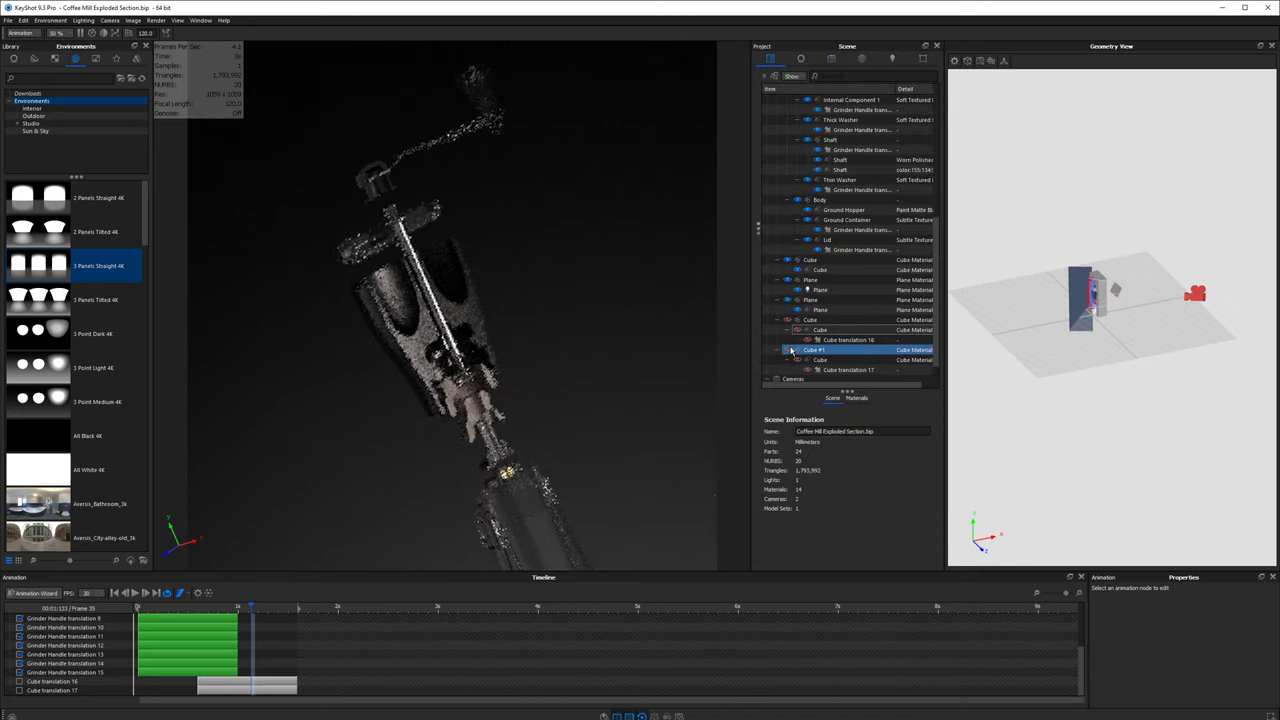
- Inspect the Render camera's focal plane in the geometry view, then adjust the focus distance to 1110.126 mm and the F-stop to about 3.2
scroll(1063, 298, "up", 6)
left_click_drag(1063, 298, 1019, 163)
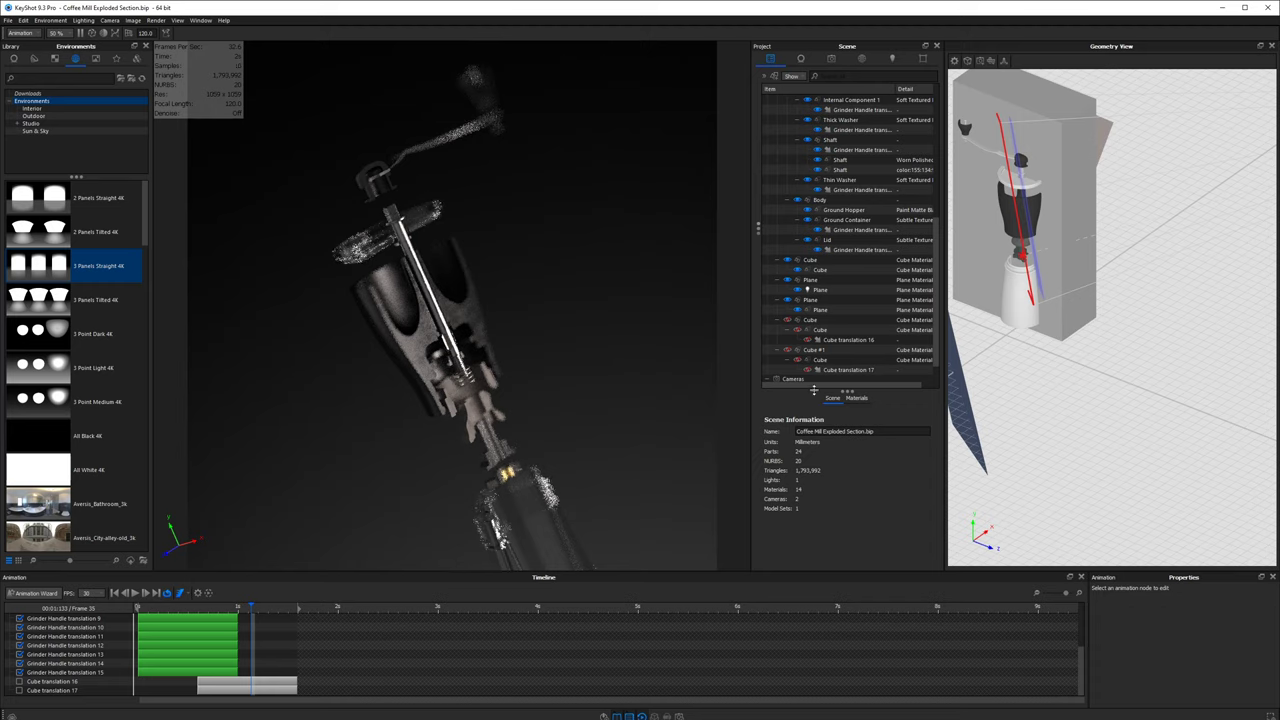
left_click(838, 60)
left_click_drag(1026, 181, 998, 98)
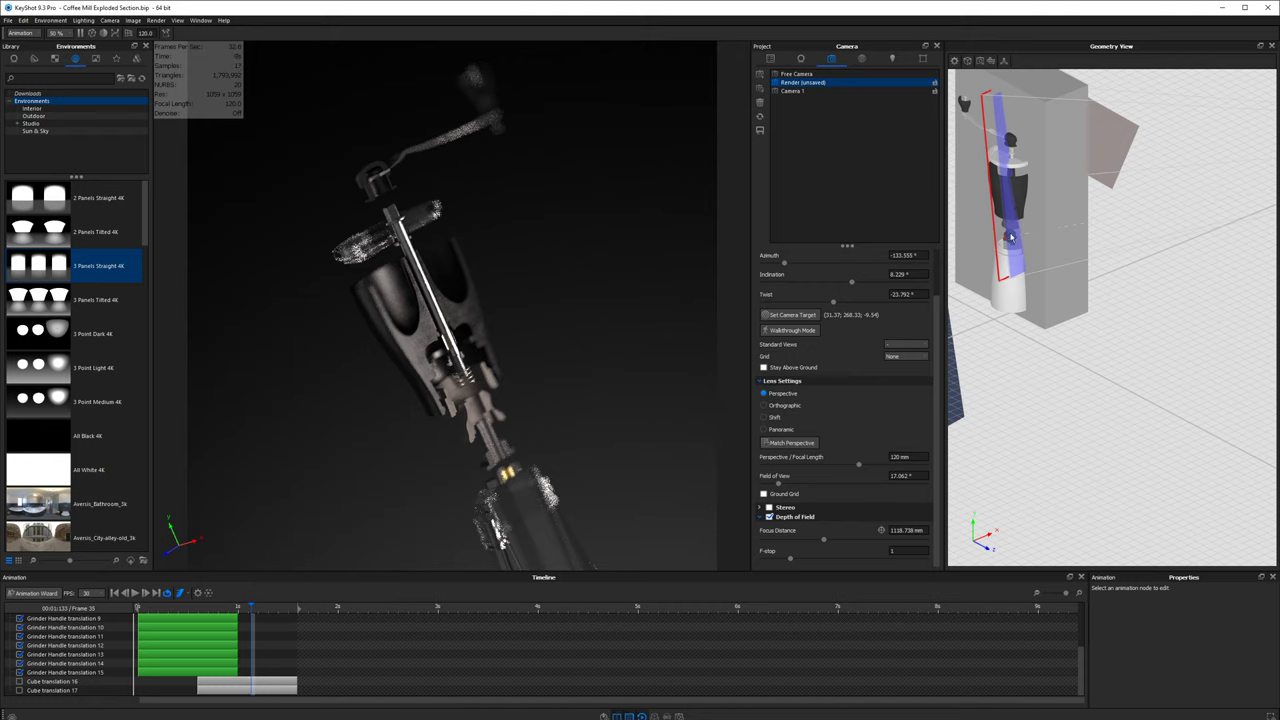
left_click_drag(1014, 218, 984, 421)
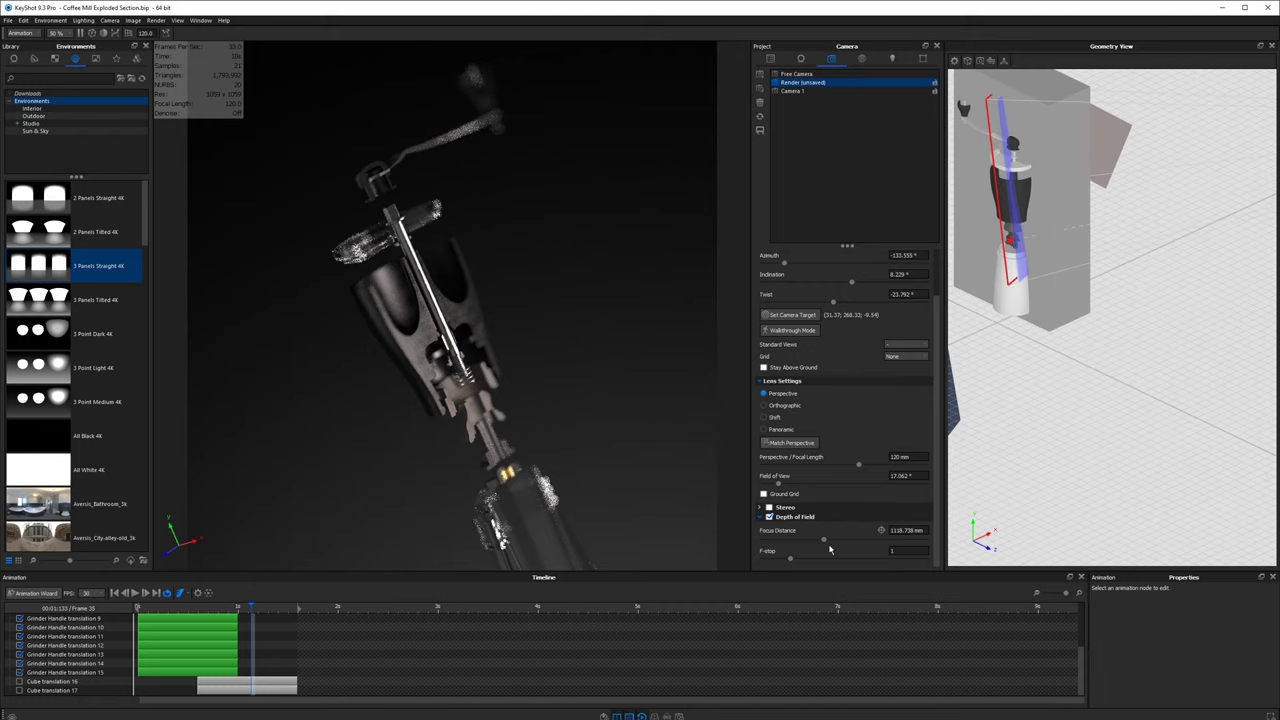
left_click_drag(823, 541, 850, 559)
mouse_move(1020, 298)
left_mouse_down()
mouse_move(1057, 309)
mouse_move(1017, 294)
left_mouse_up()
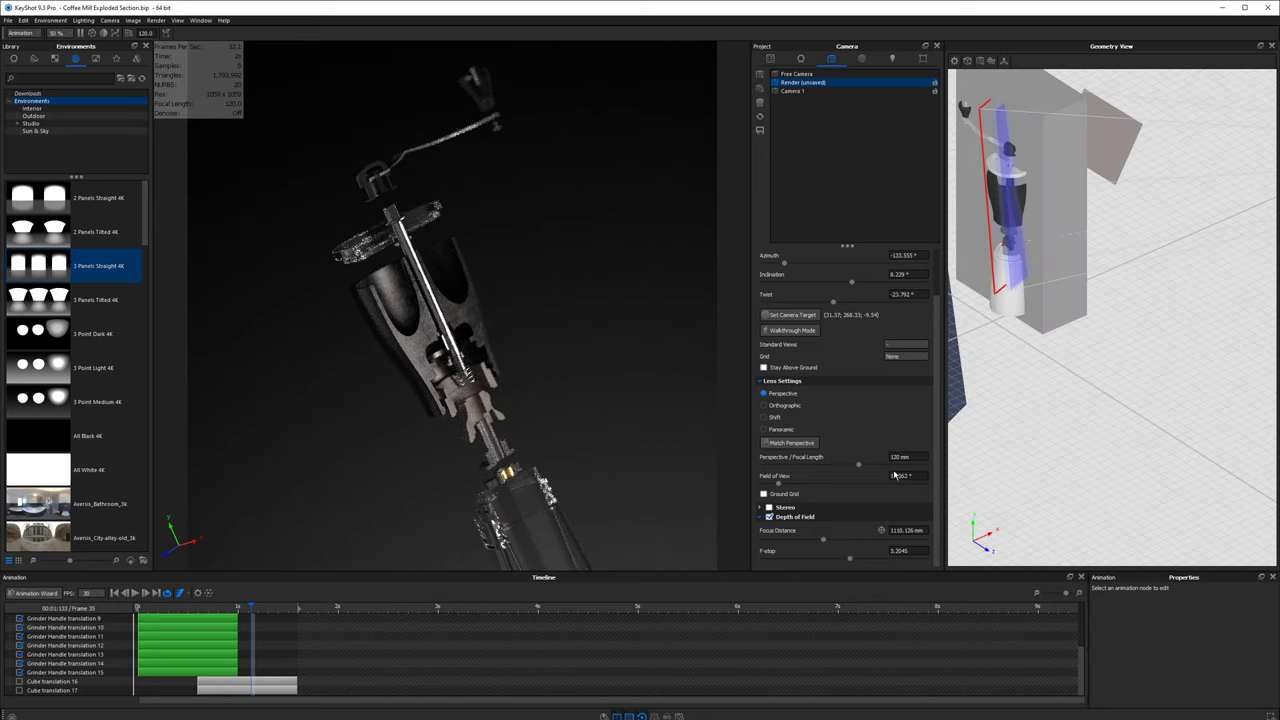
- Try F-stop values of 10, 15 and 20 for the Render camera, settle on 15 and save the camera
left_click_drag(849, 558, 889, 558)
double_click(900, 551)
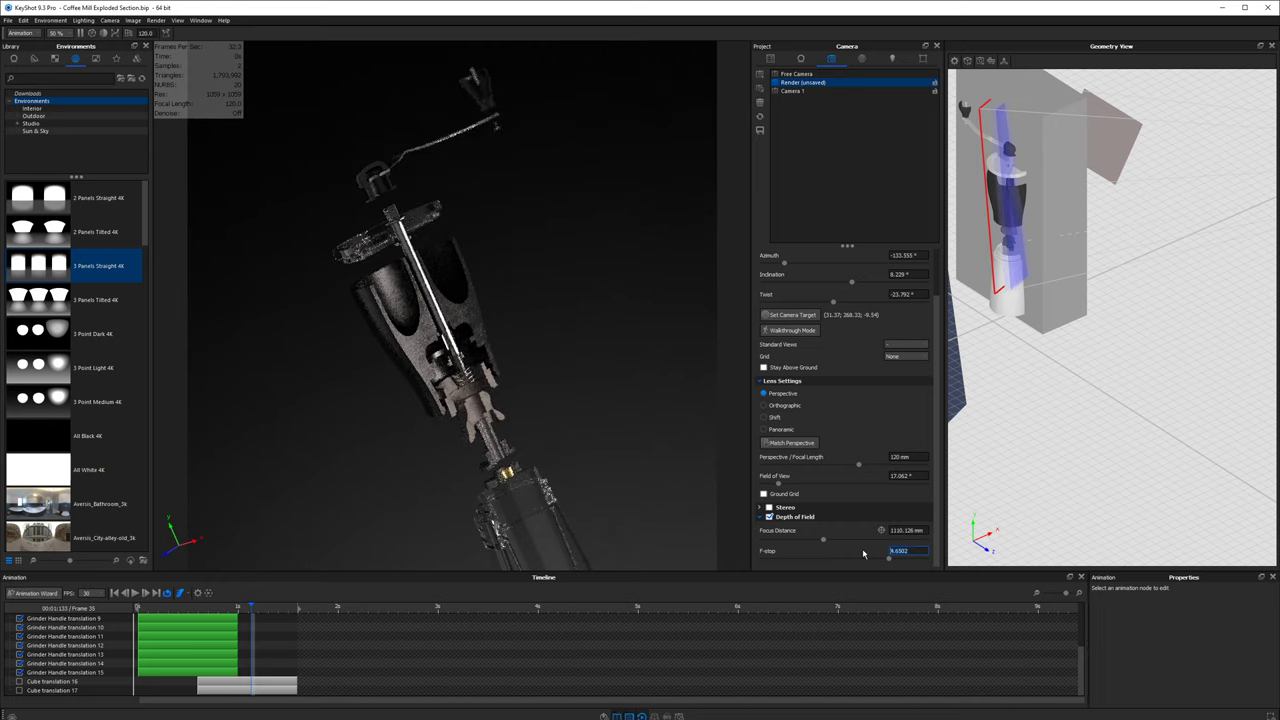
type("10")
key("Return")
left_click_drag(998, 204, 1043, 210)
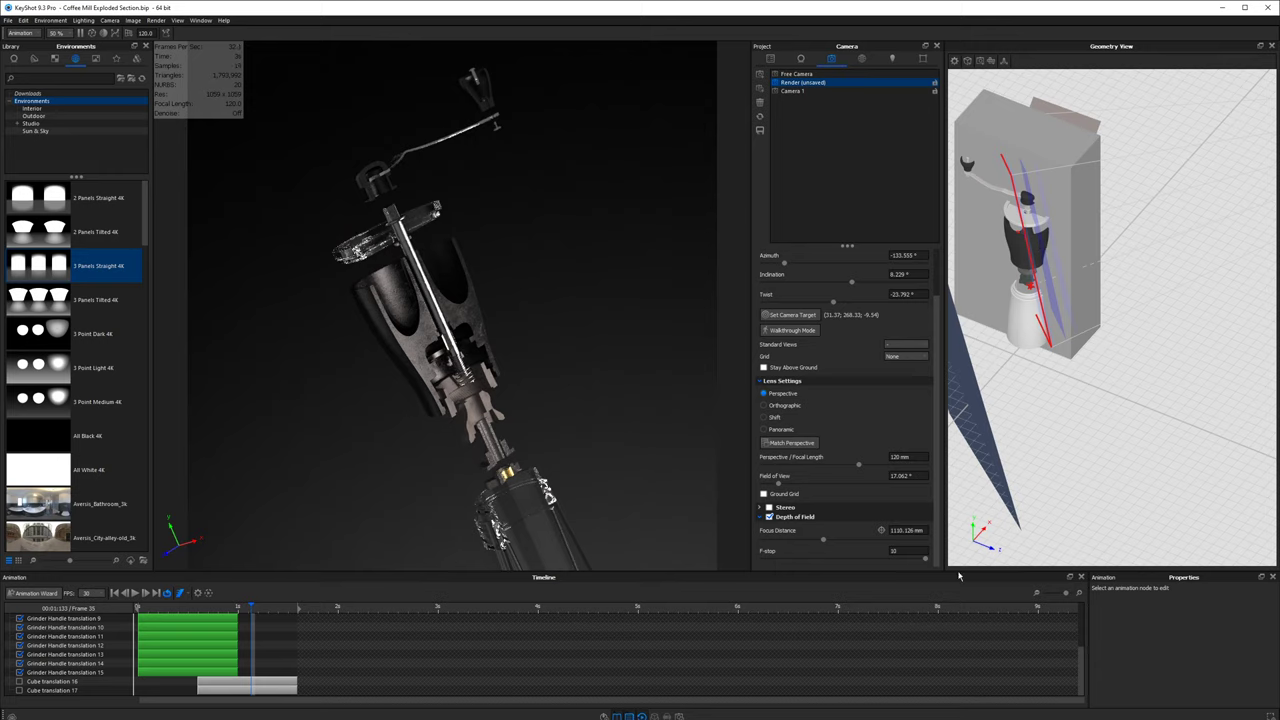
left_click(905, 550)
type("15")
key("Return")
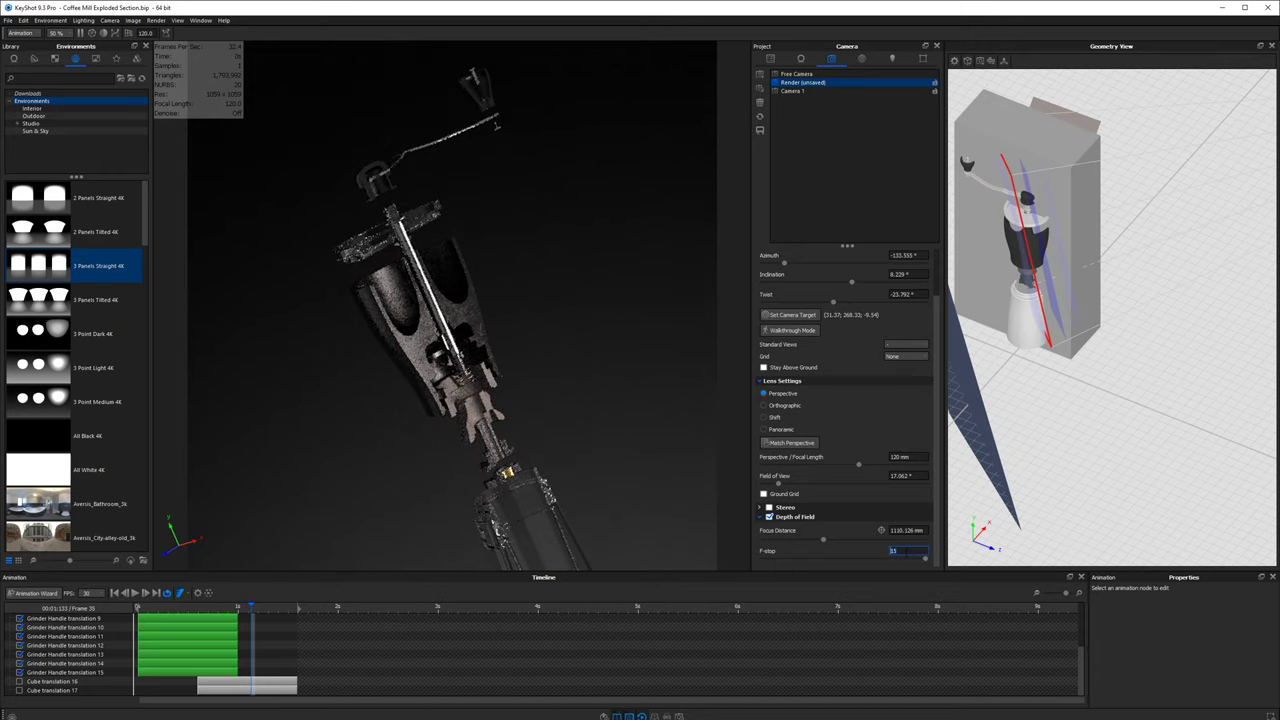
type("20")
key("Return")
type("15")
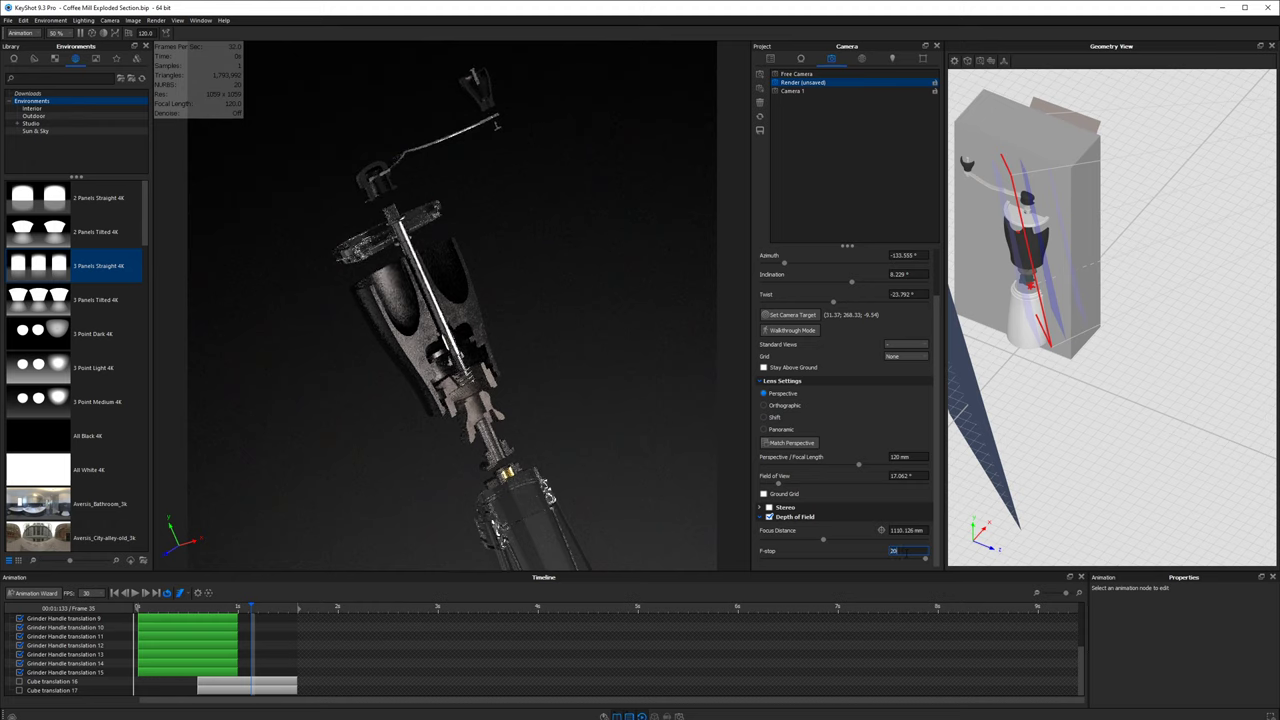
key("Return")
left_click(760, 130)
- Show both flake cubes again in the scene tree
left_click(771, 59)
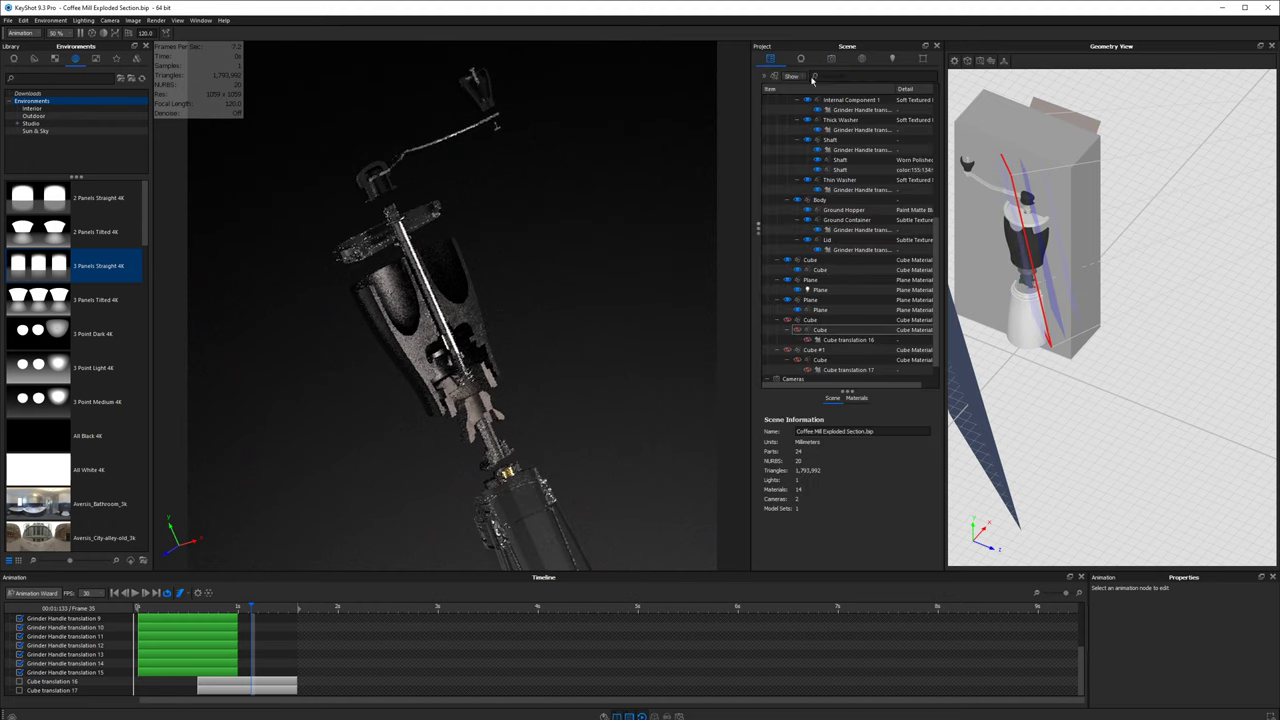
left_click(788, 320)
left_click(789, 350)
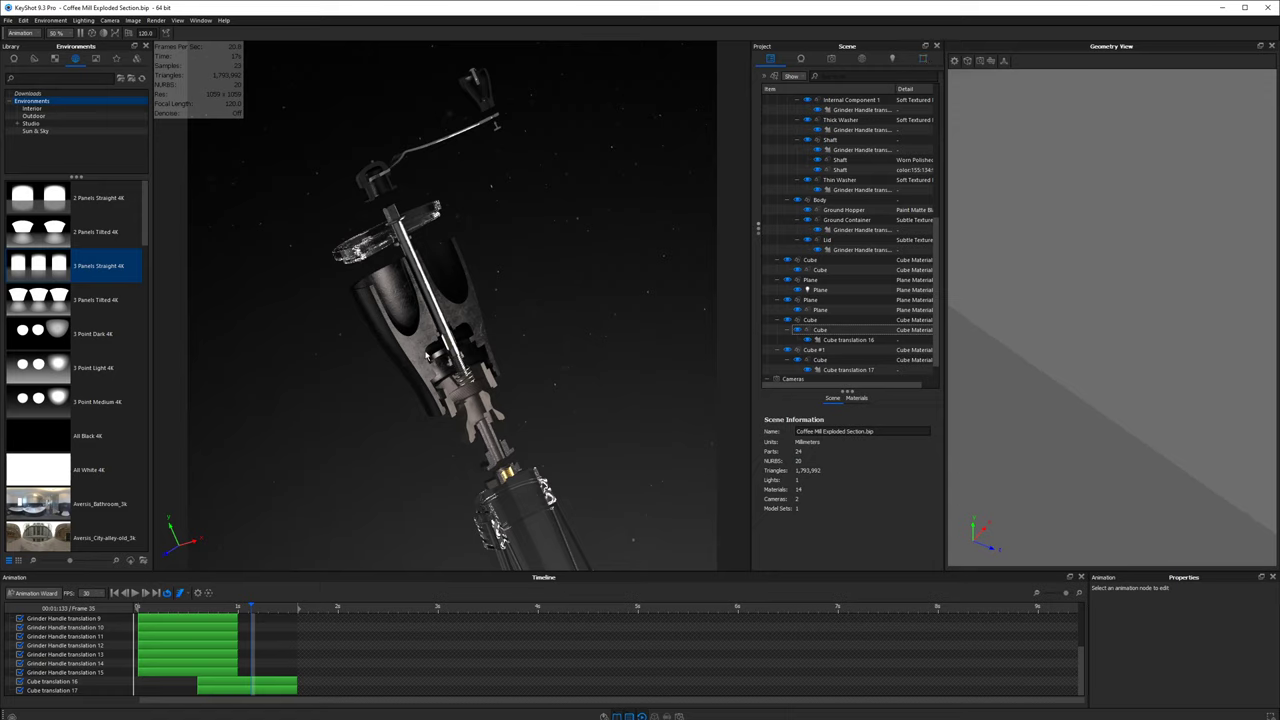
- Bring up the image settings, close the geometry view and narrow the project panel to enlarge the real-time view
left_click(922, 60)
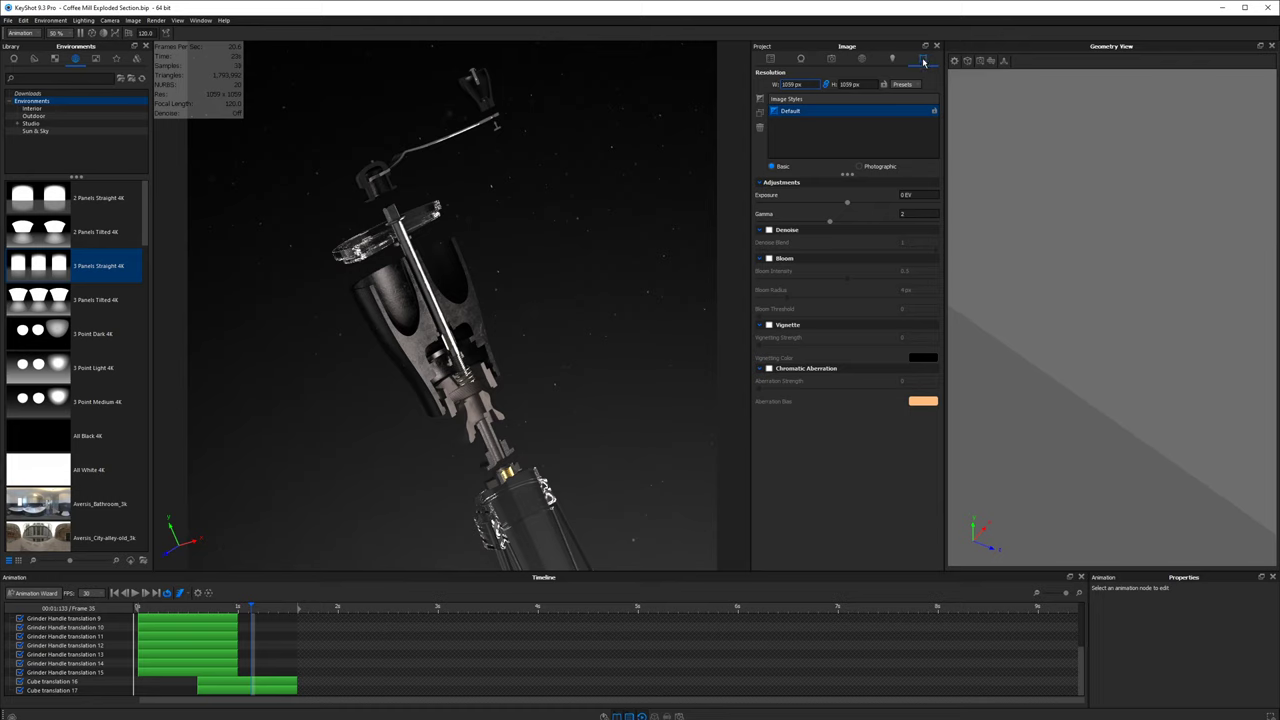
scroll(1053, 421, "down", 5)
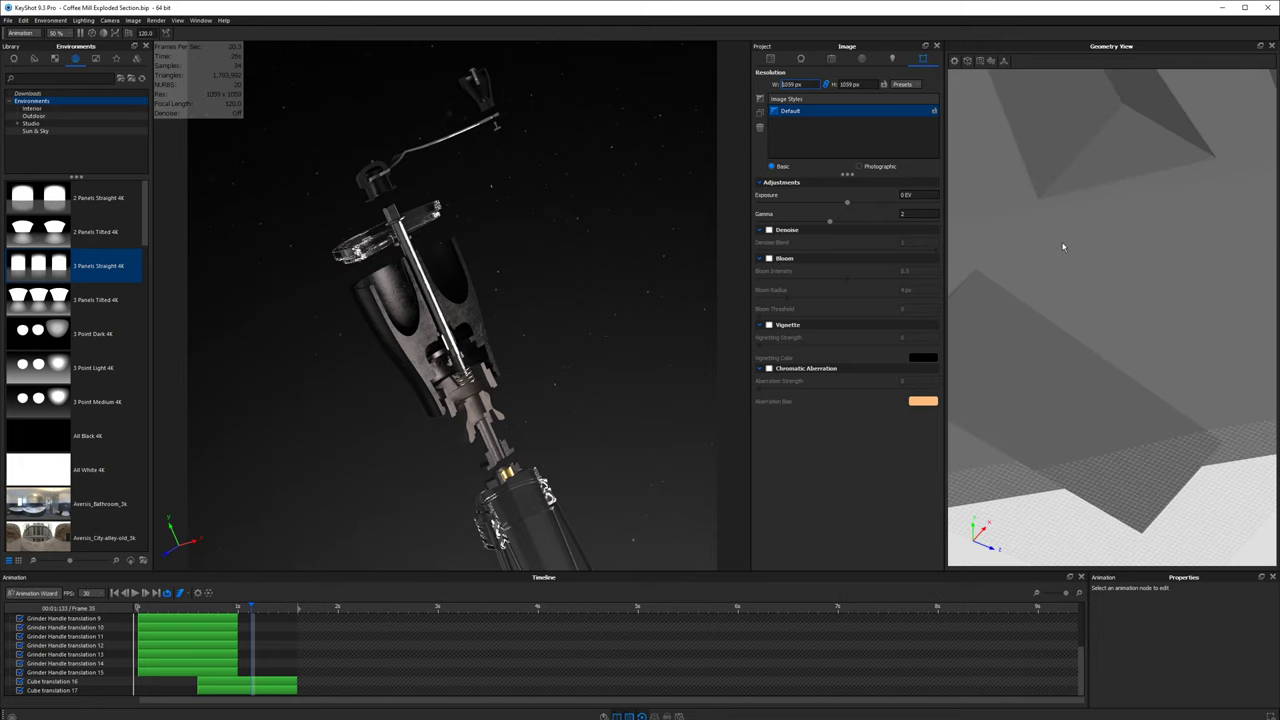
left_click_drag(1096, 300, 1125, 330)
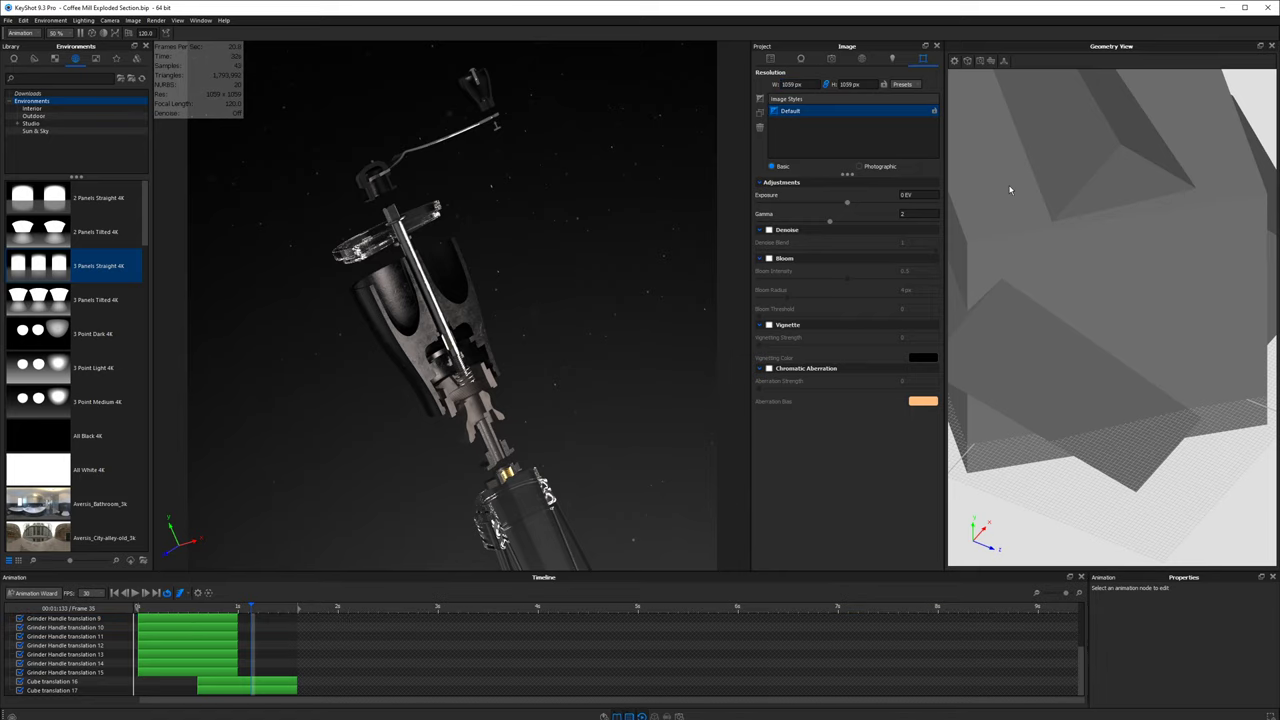
key("o")
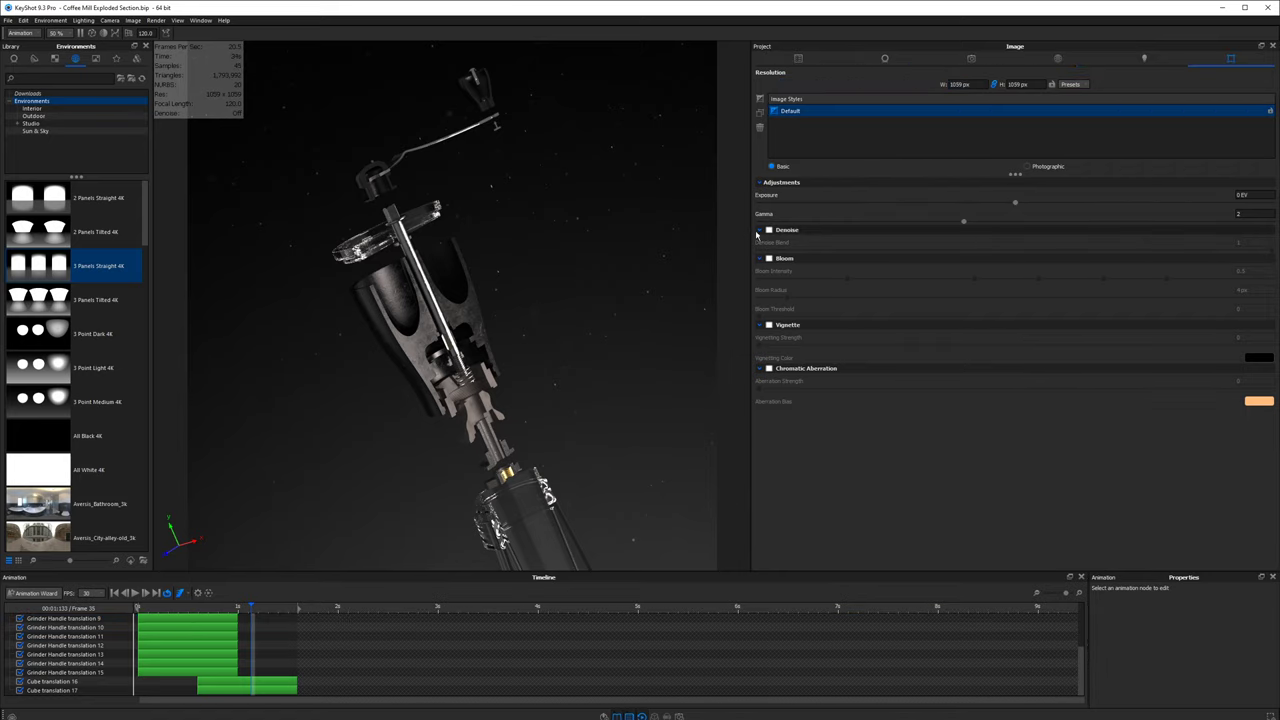
left_click_drag(749, 233, 1046, 233)
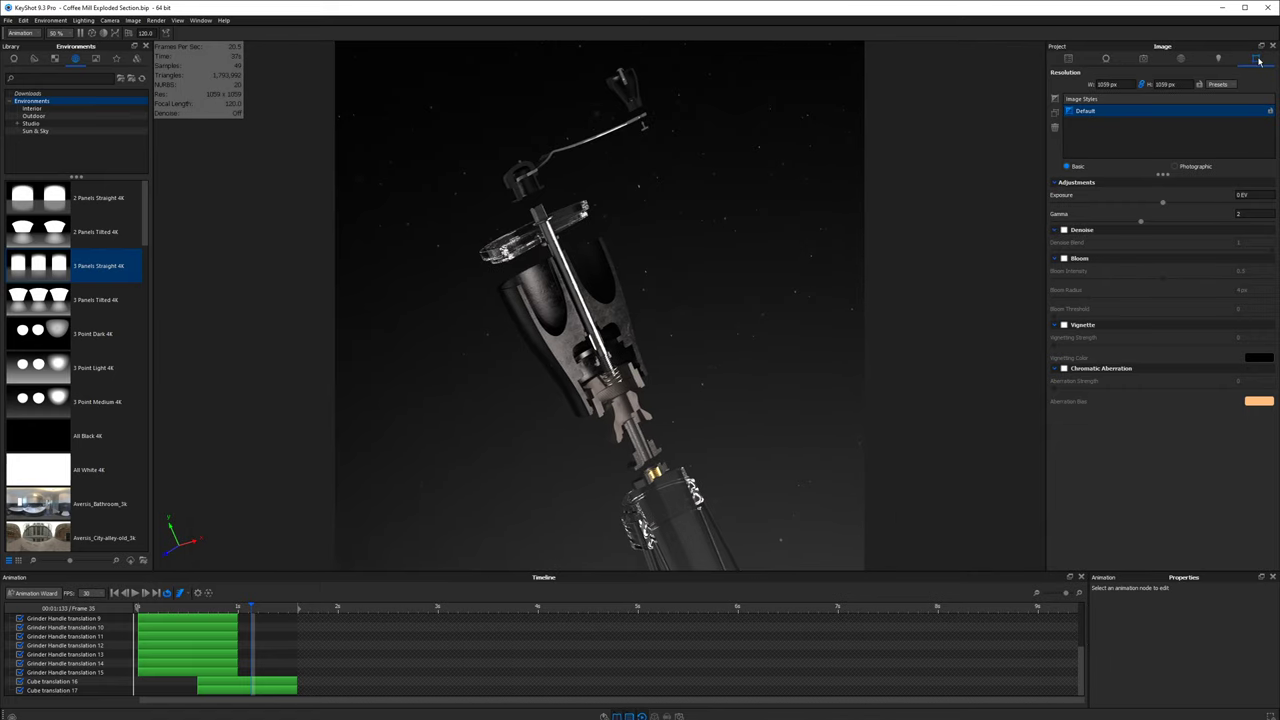
- Switch the image style to Photographic with a Linear response curve and raise the exposure to 0.88 EV
left_click(1176, 167)
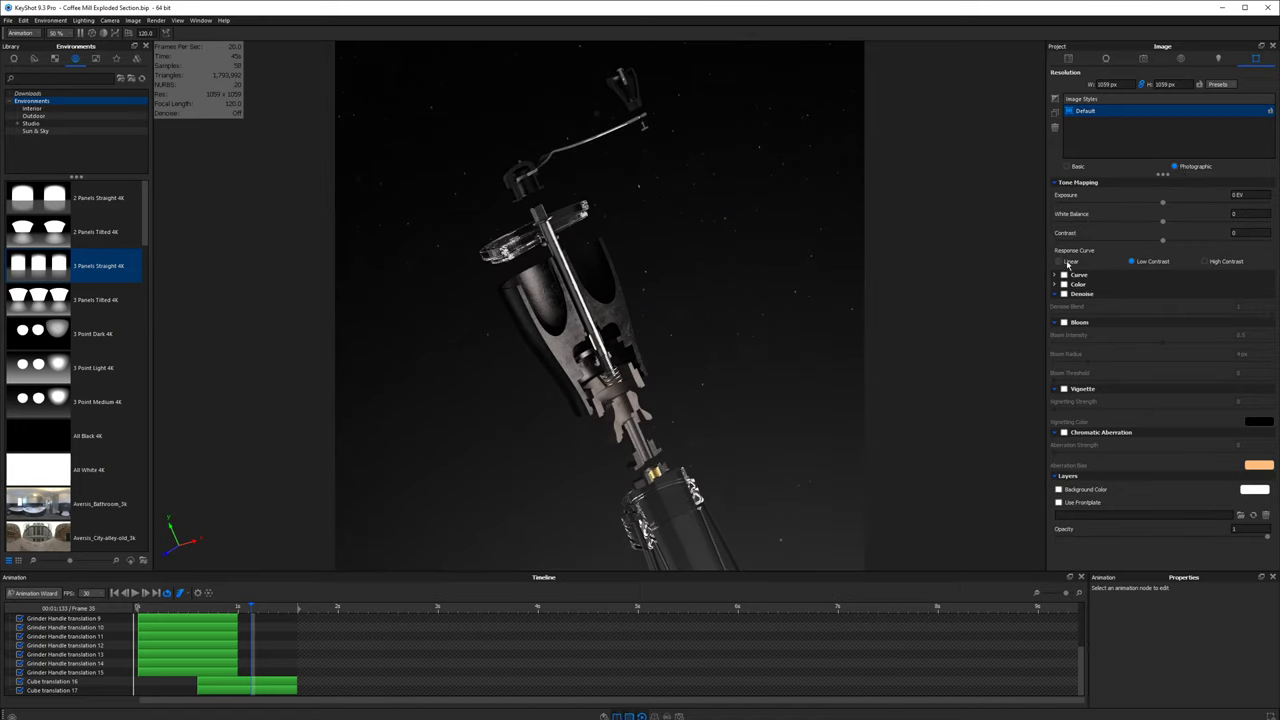
left_click(1068, 262)
left_click_drag(1163, 203, 1211, 214)
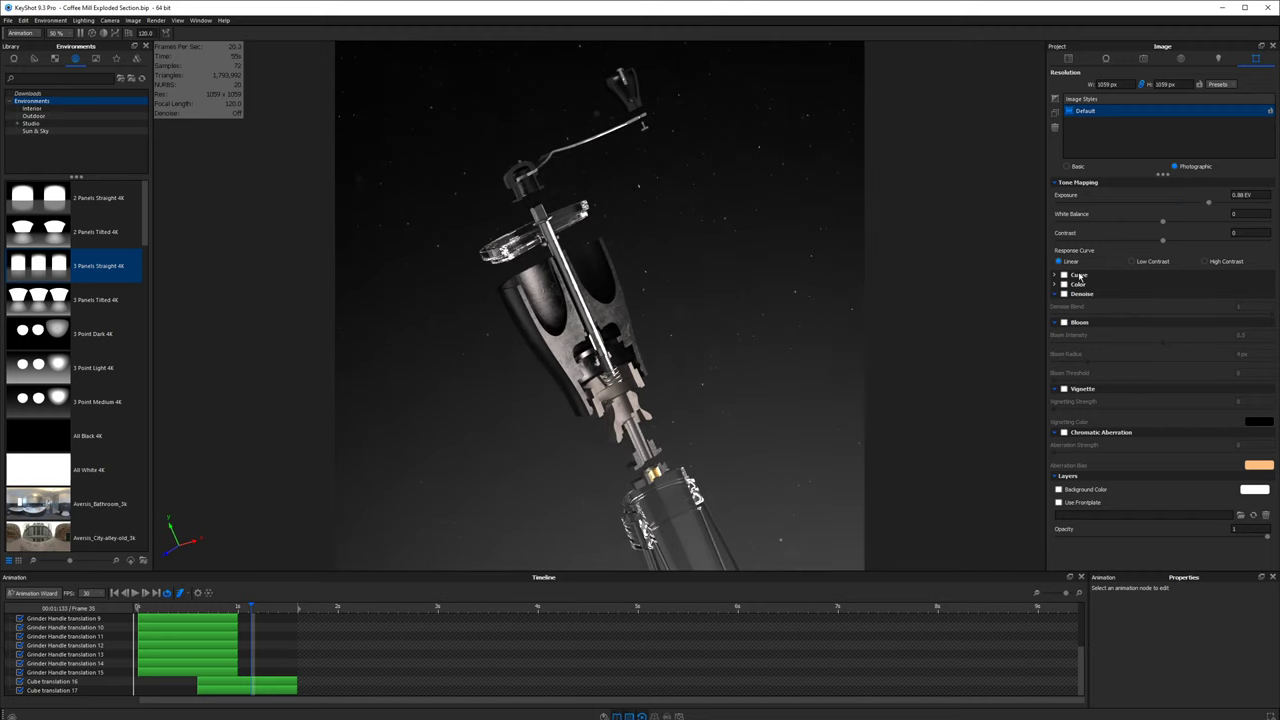
- Enable bloom on the image style with an intensity of 1 and a radius of 30 px
left_click(1064, 322)
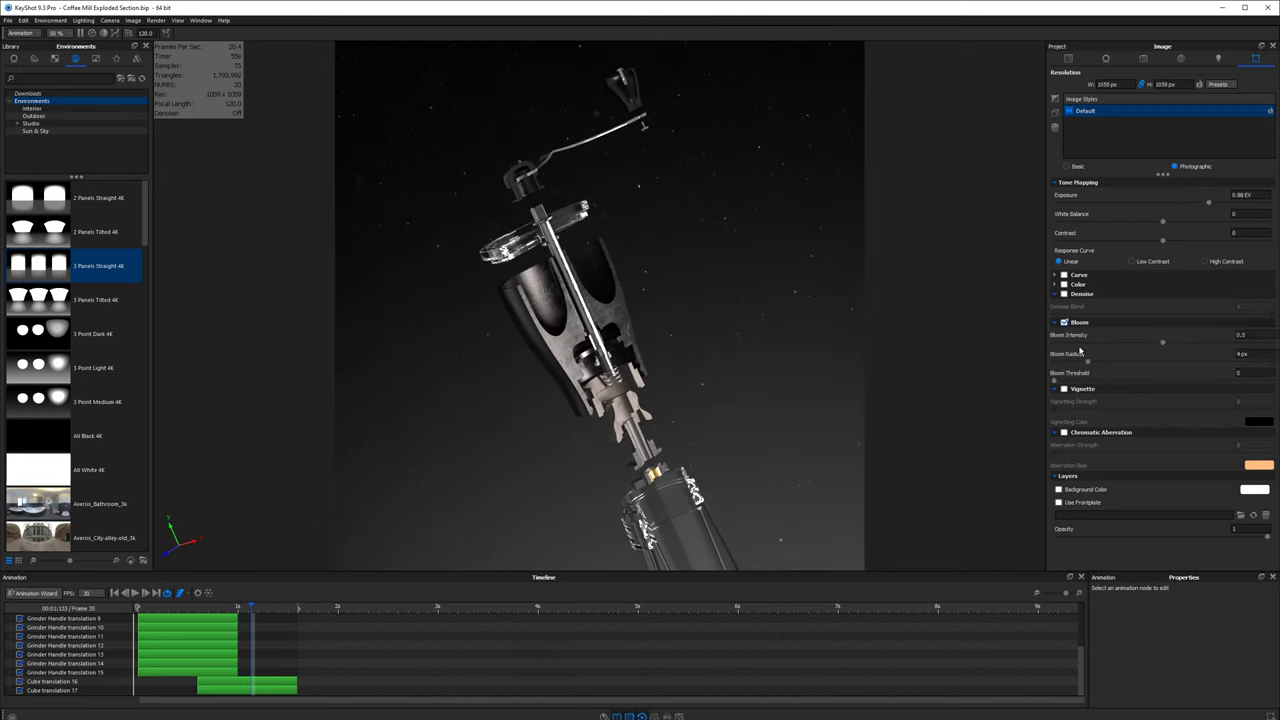
left_click(1224, 335)
left_click_drag(1088, 361, 1197, 354)
type("5")
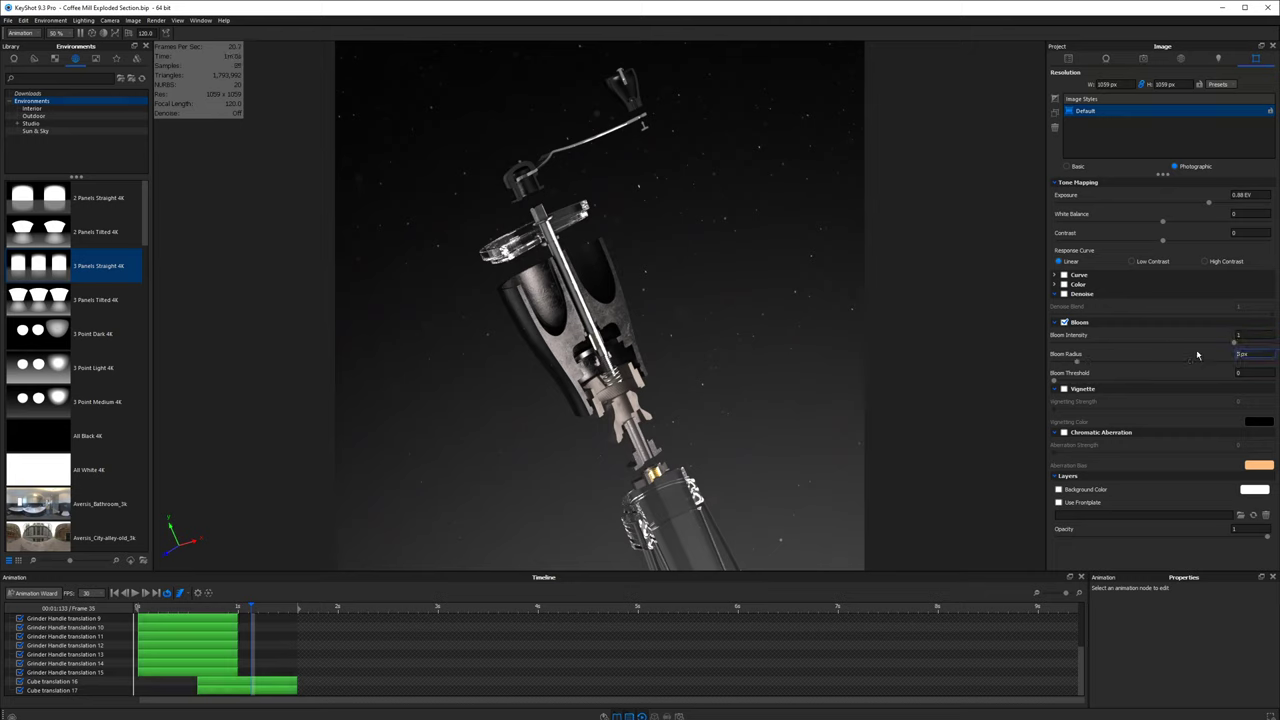
type("0")
key("Return")
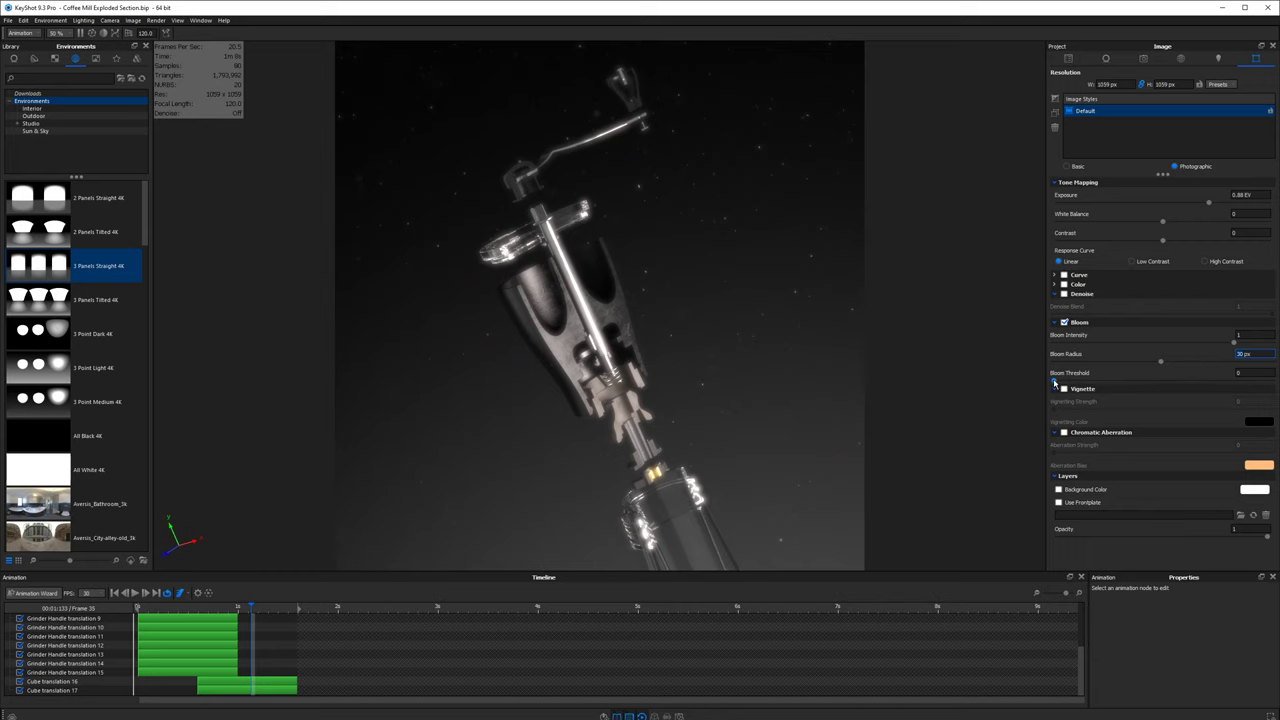
- Set the bloom threshold to 0.61 and bloom intensity to 0.2, and shift the white balance to 0.052
left_click_drag(1055, 382, 1120, 379)
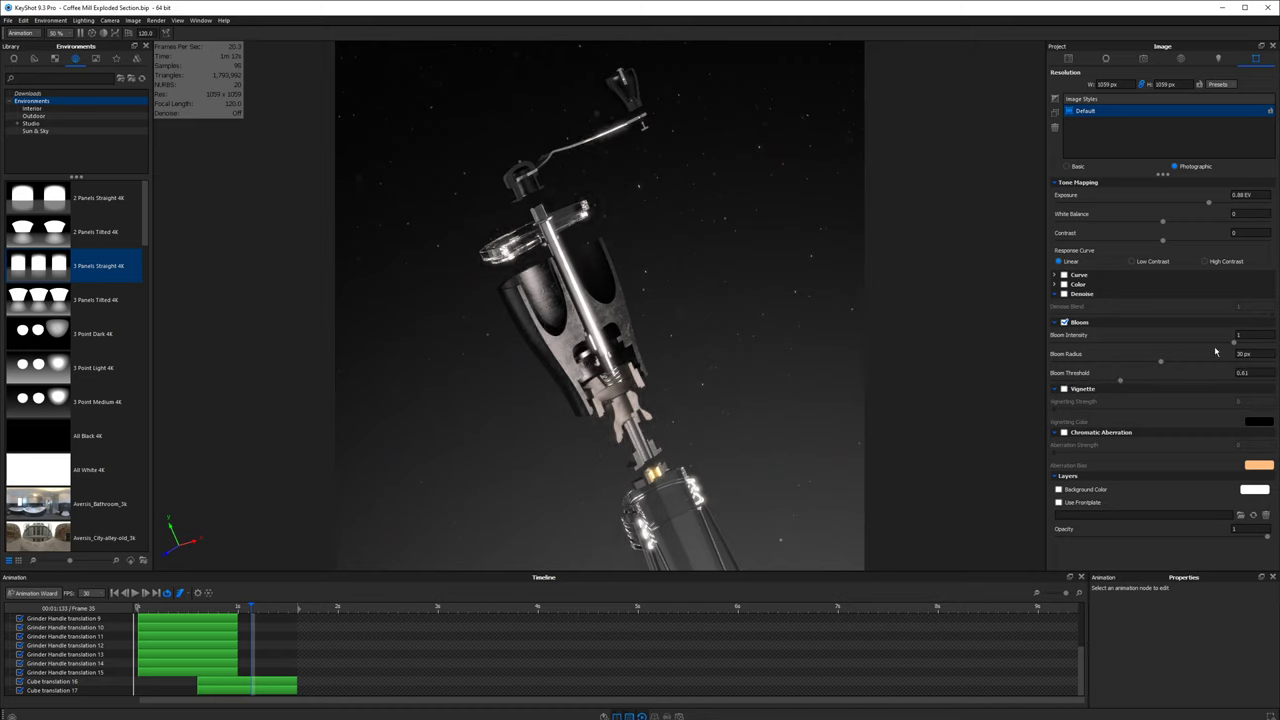
left_click(1255, 335)
type("0.2")
key("Return")
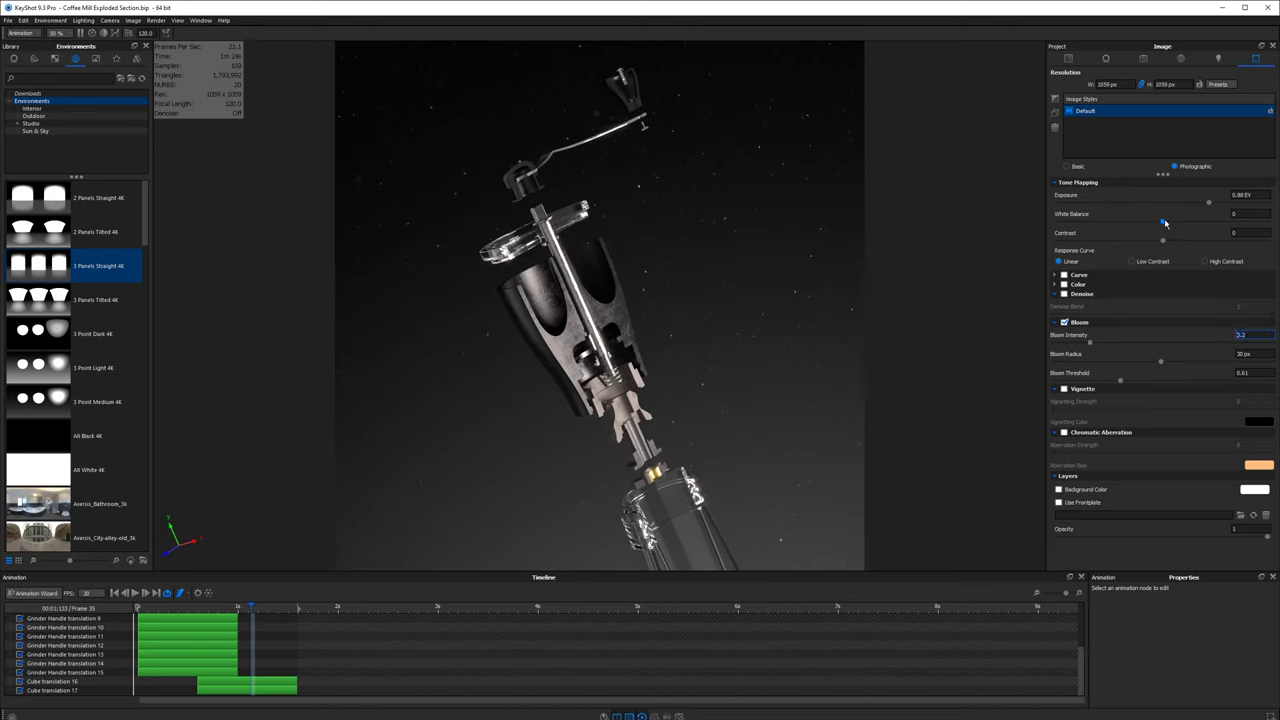
left_click_drag(1163, 221, 1171, 223)
- Review the lighting settings and try caustics, switching them on and back off
left_click(1218, 60)
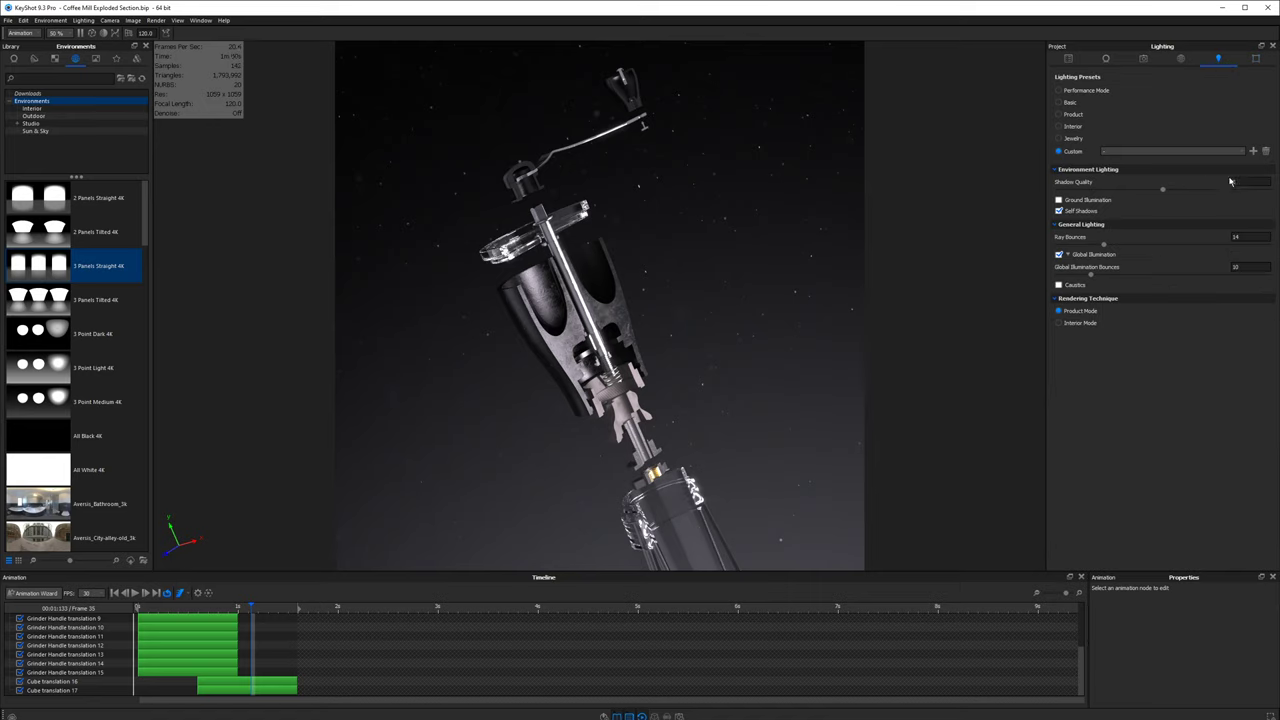
left_click(1229, 268)
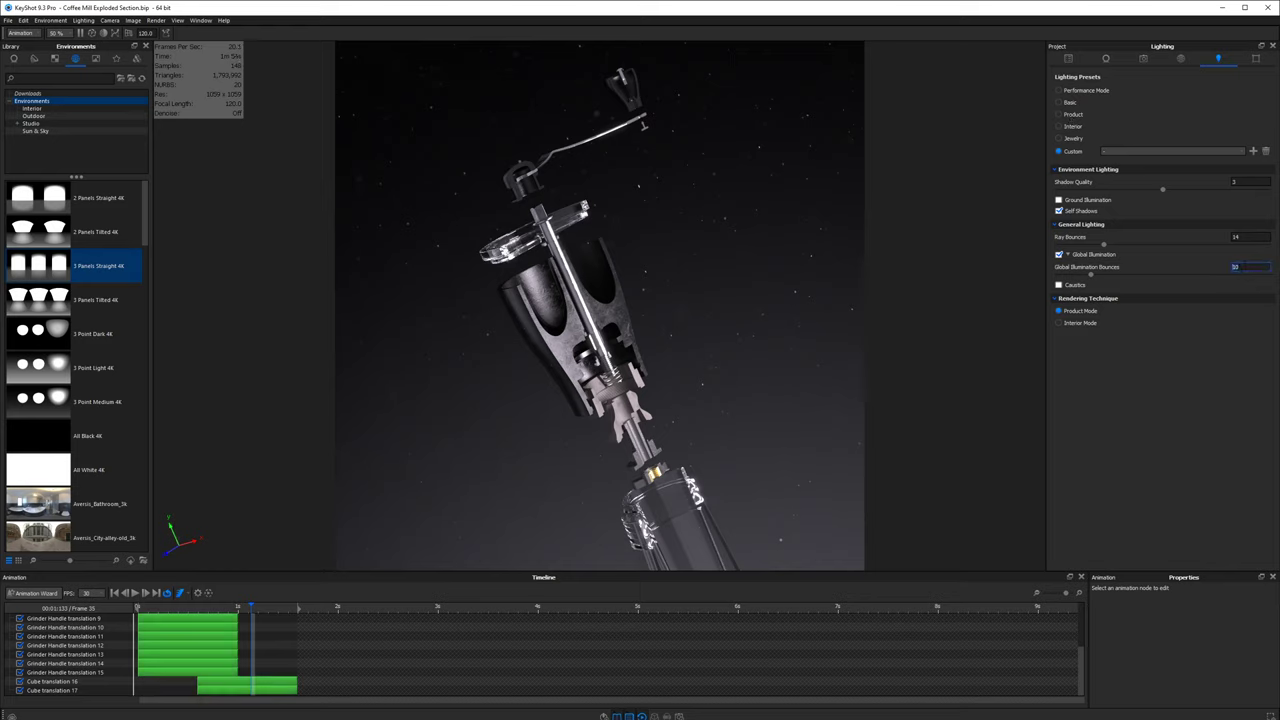
left_click(1059, 285)
left_click(1059, 285)
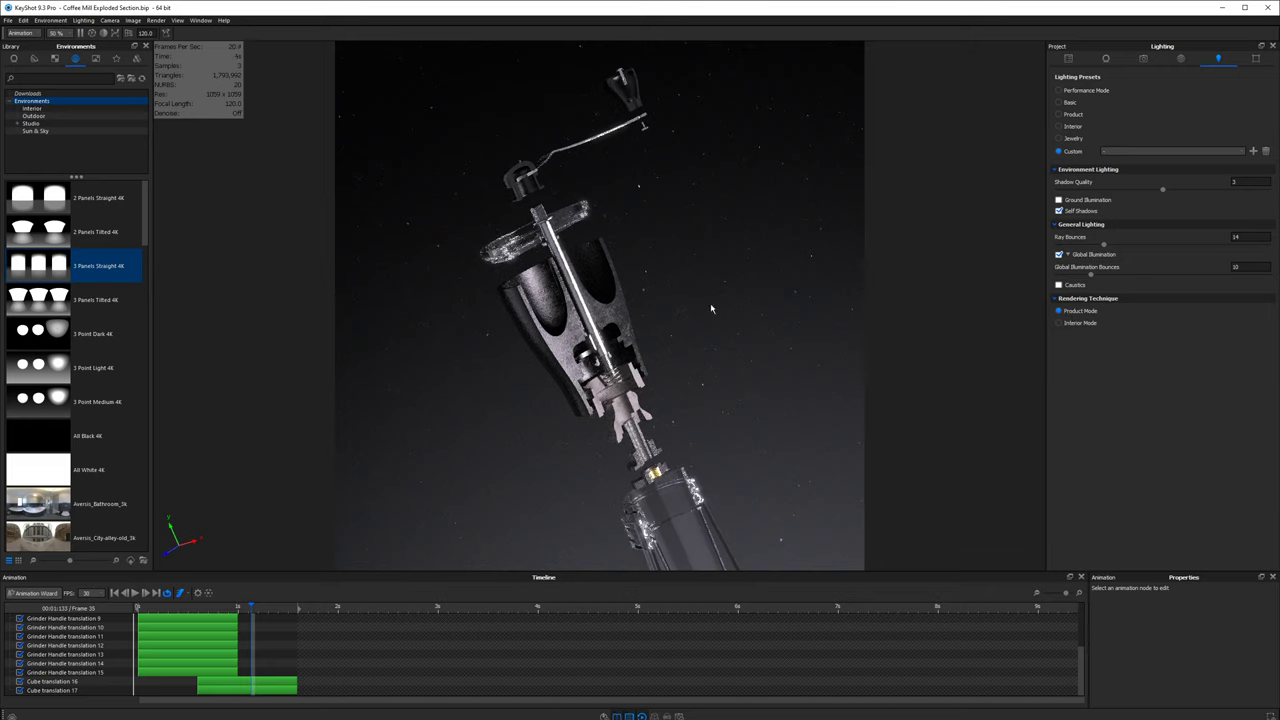
- Enable denoise on the image style and set its blend to 0.25
left_click(1257, 60)
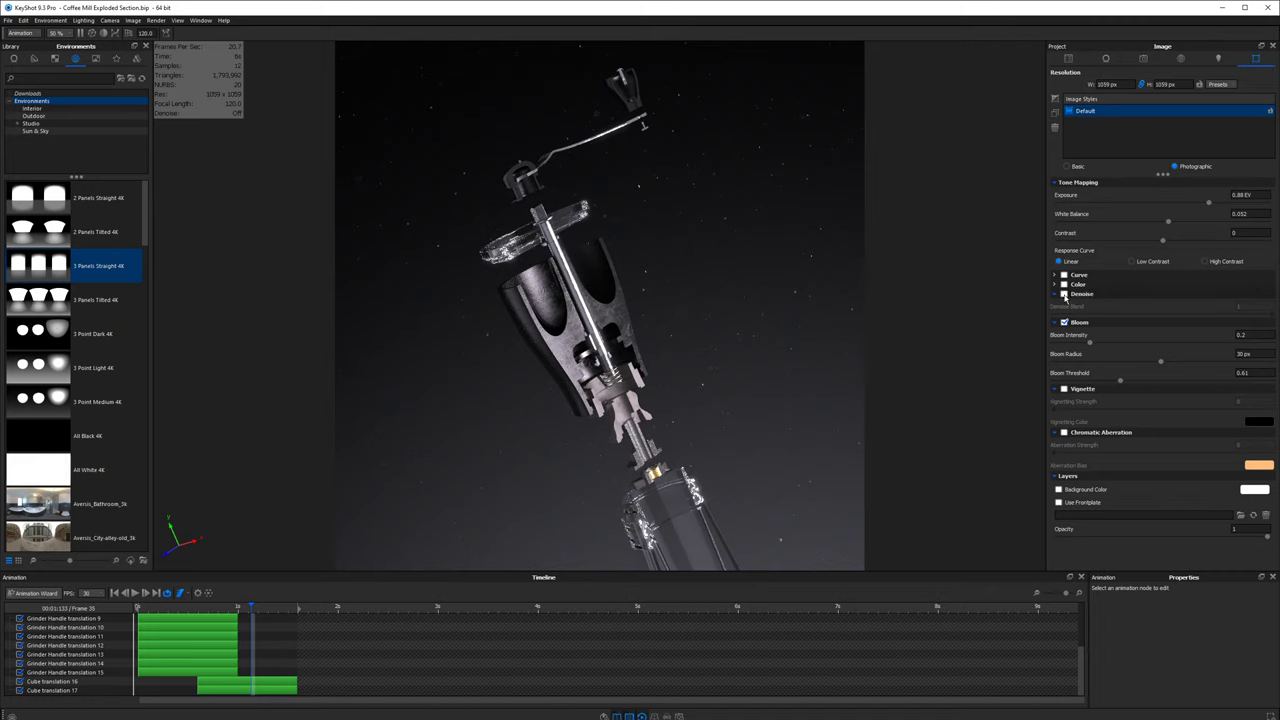
left_click(1064, 294)
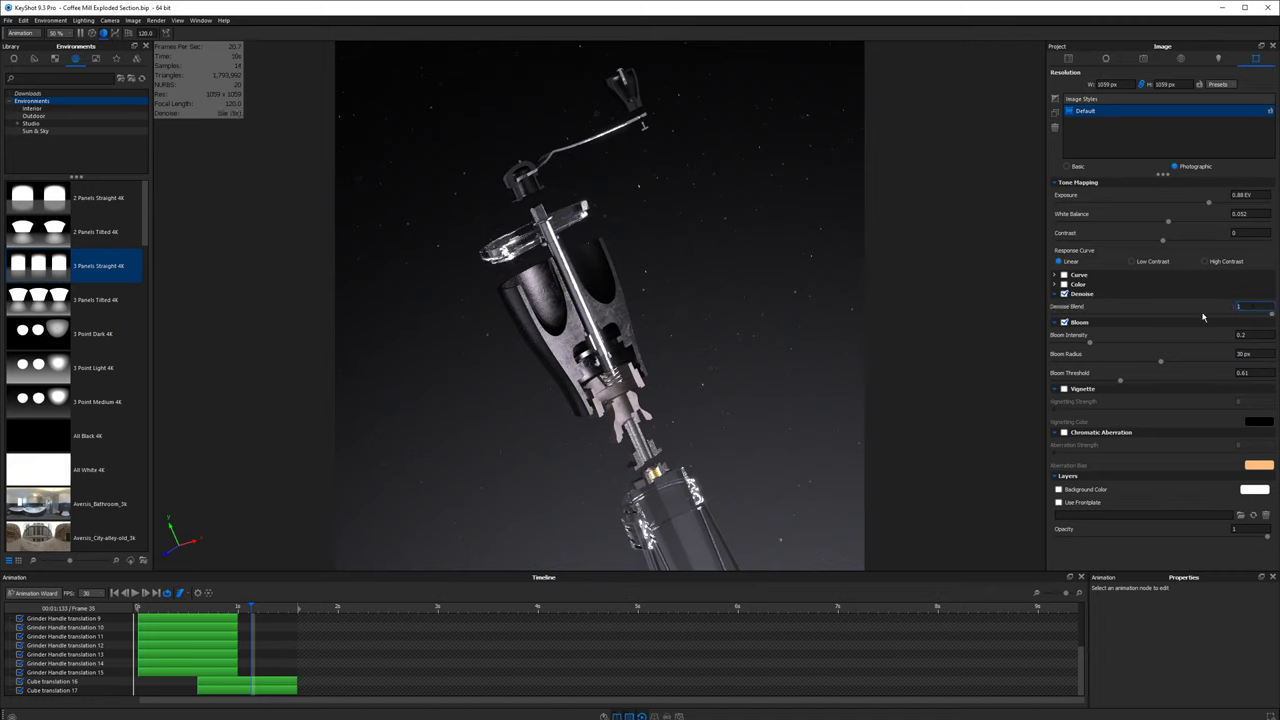
type(".5")
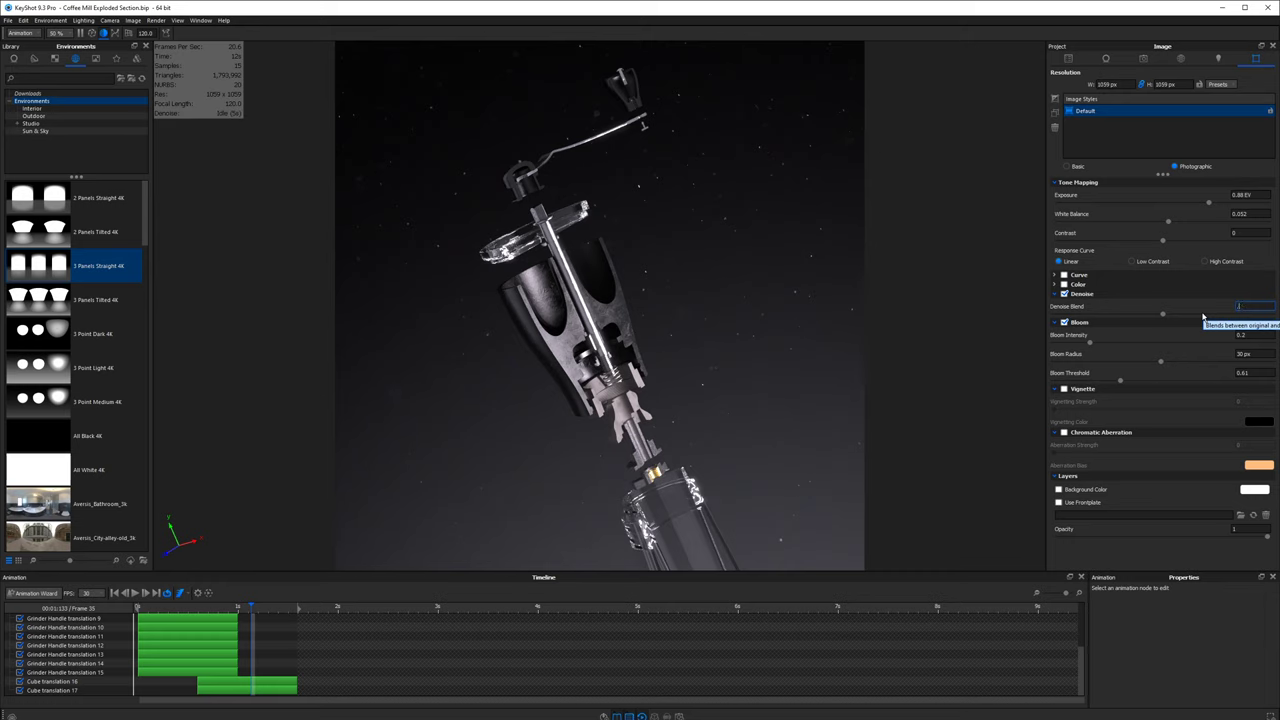
type("25")
key("Return")
- Open the render settings and set the still image resolution to 1920 by 1920 px
left_click(679, 716)
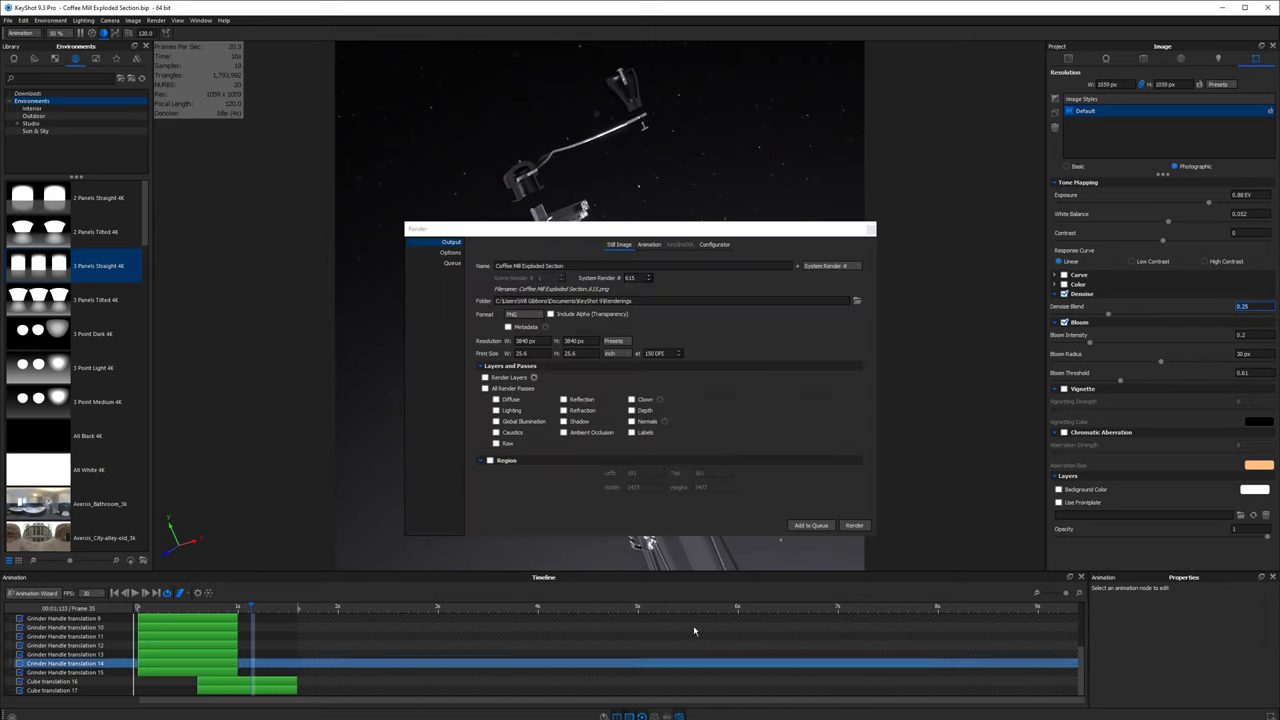
left_click_drag(662, 231, 812, 124)
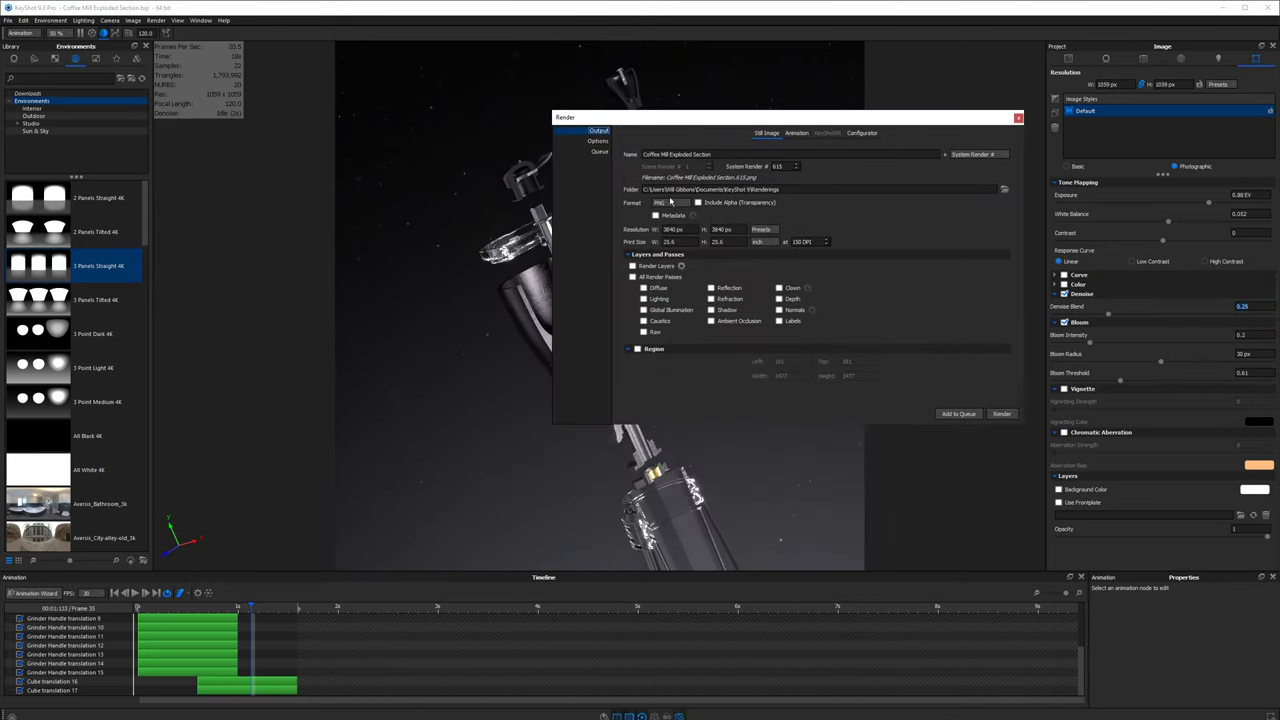
left_click(673, 229)
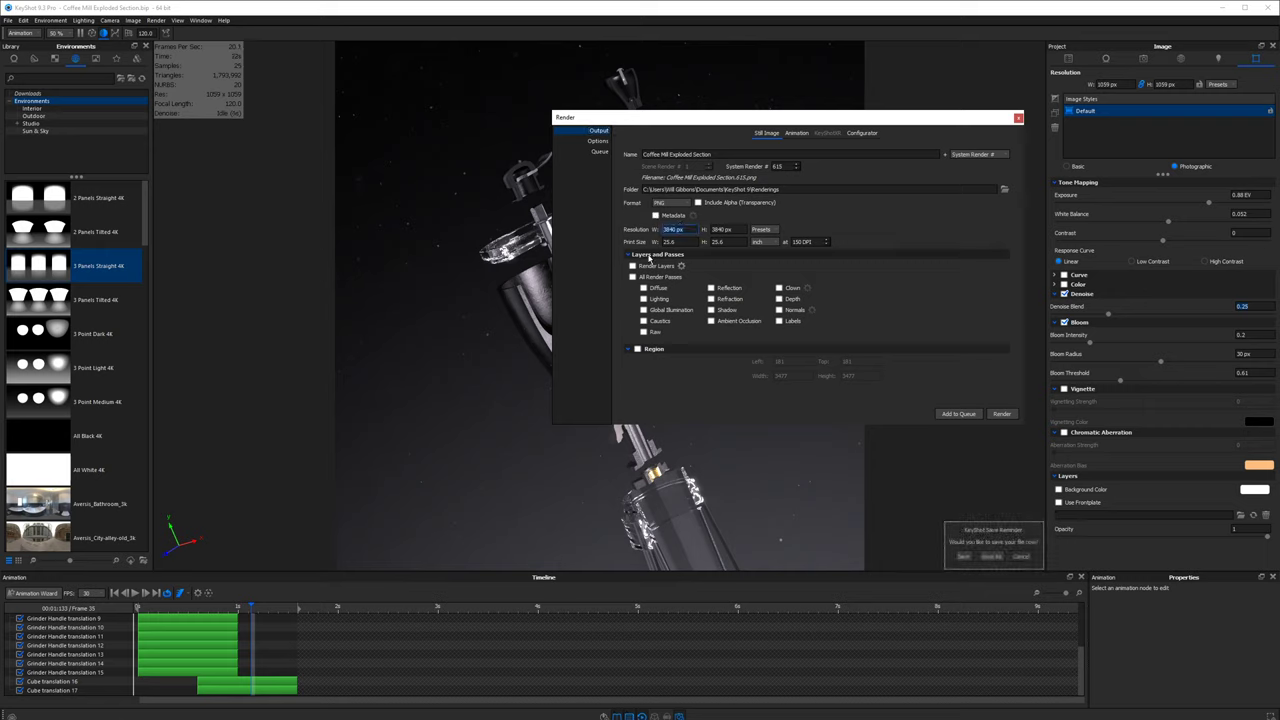
type("1920")
key("Tab")
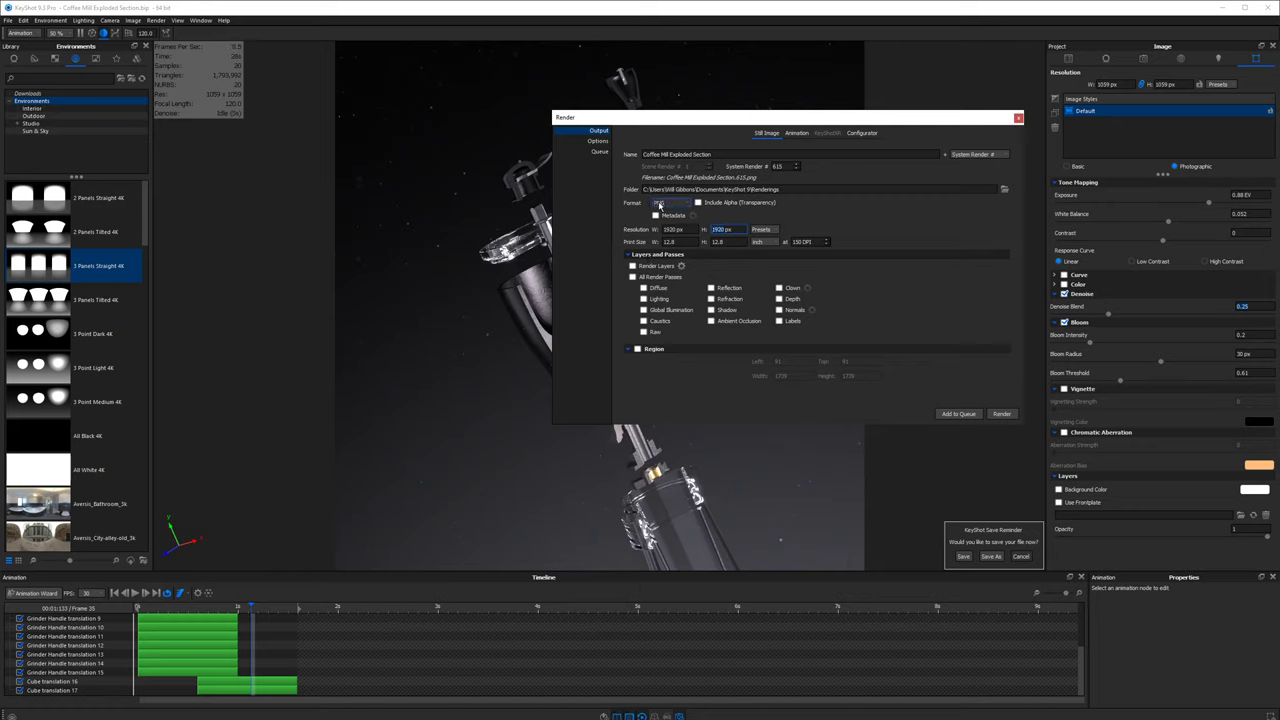
- Use 500 maximum samples for the still render and add it to the render queue
left_click(596, 141)
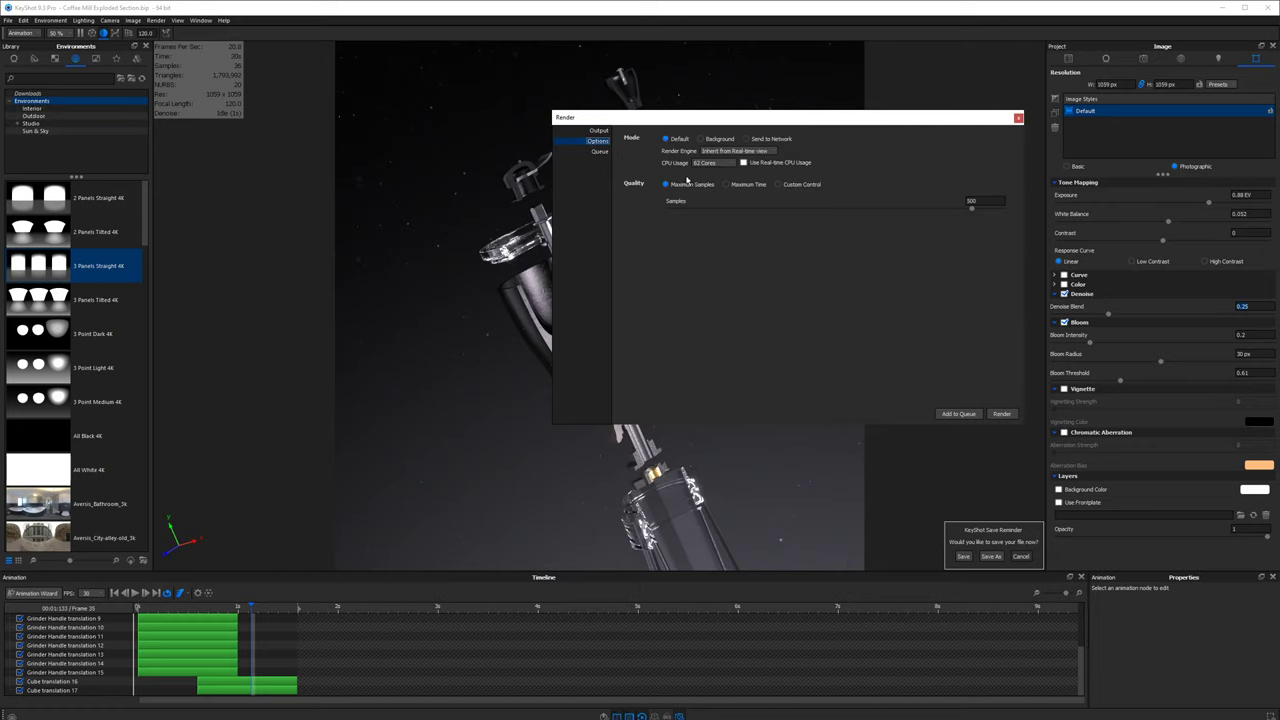
double_click(970, 201)
left_click_drag(689, 117, 154, 36)
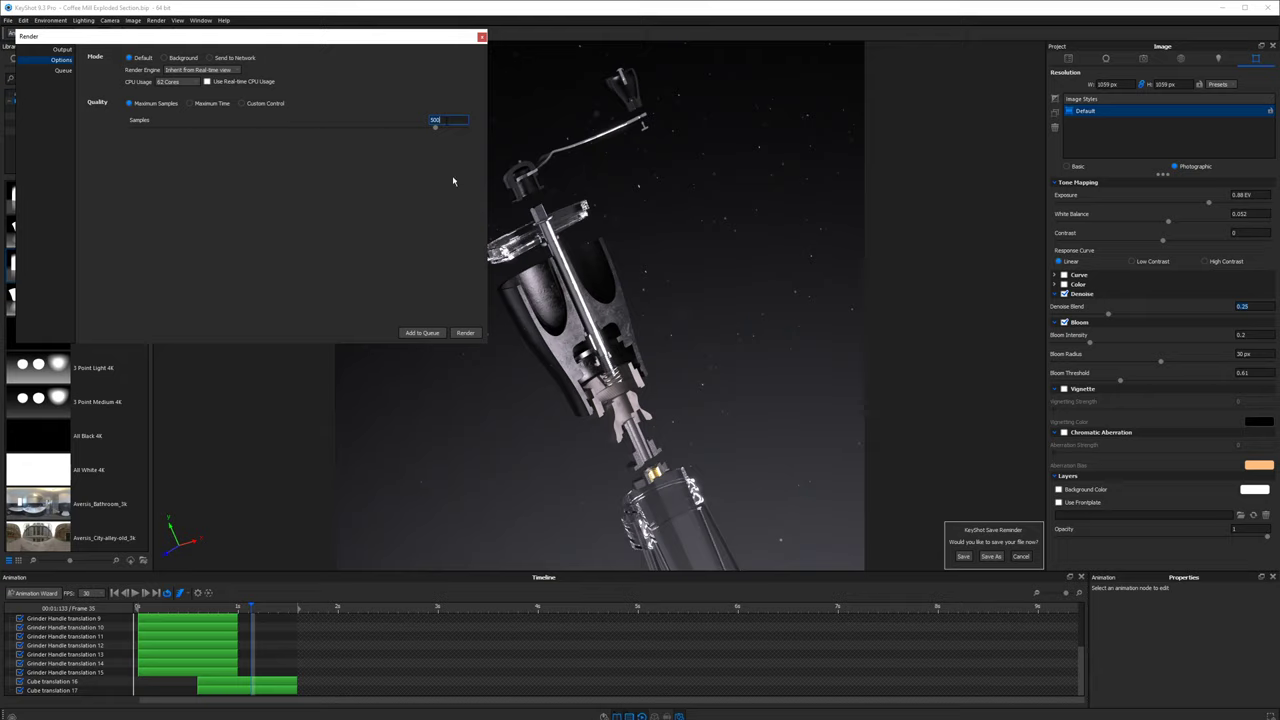
left_click(421, 333)
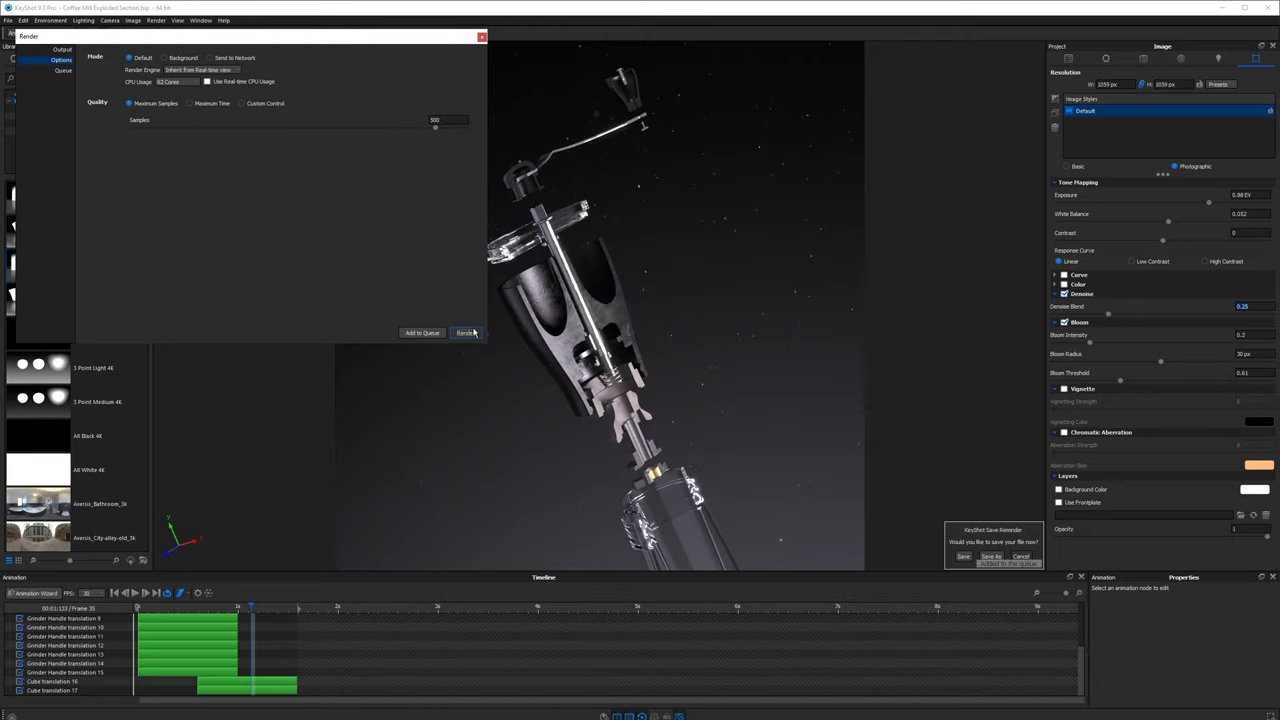